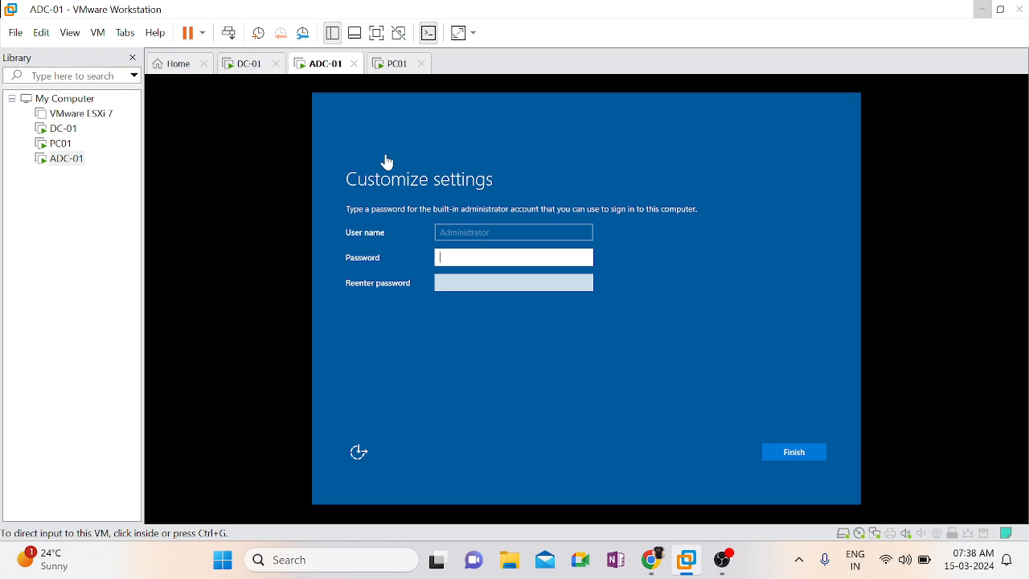
Sign in to the DC-01 virtual machine with the administrator password and return to the ADC-01 machine
click(249, 64)
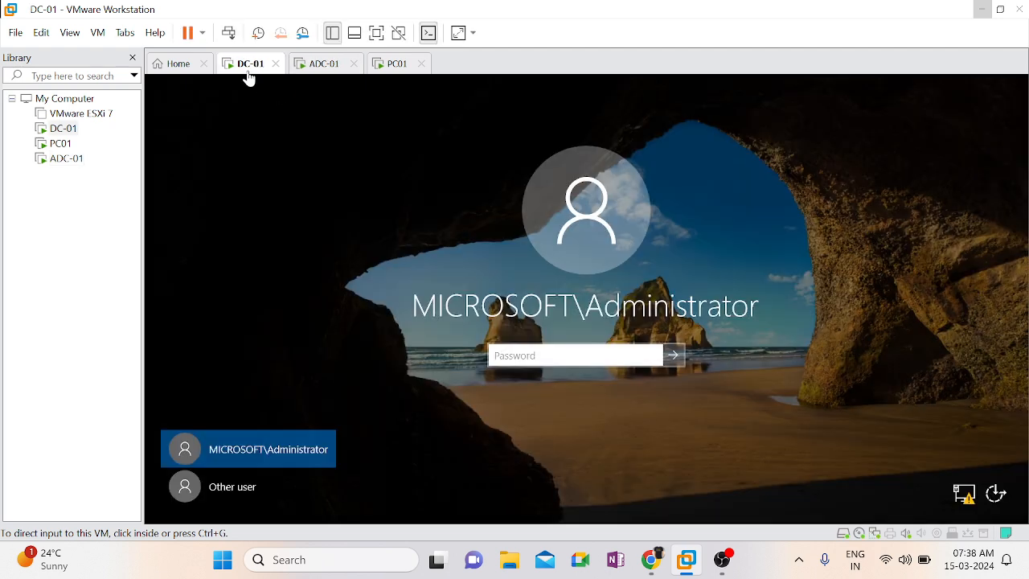
click(520, 353)
text(•••••••••)
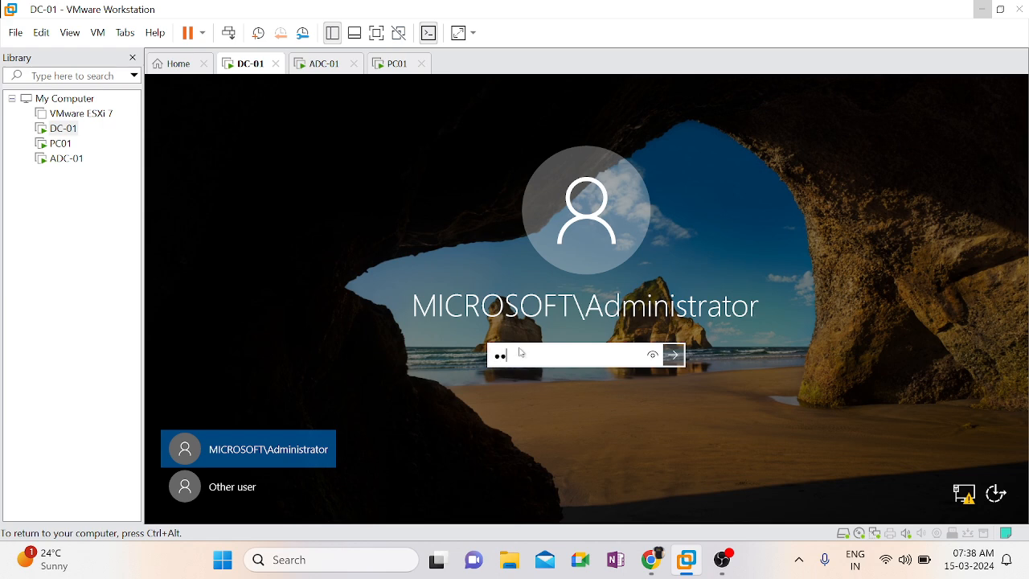
text(••)
key(Return)
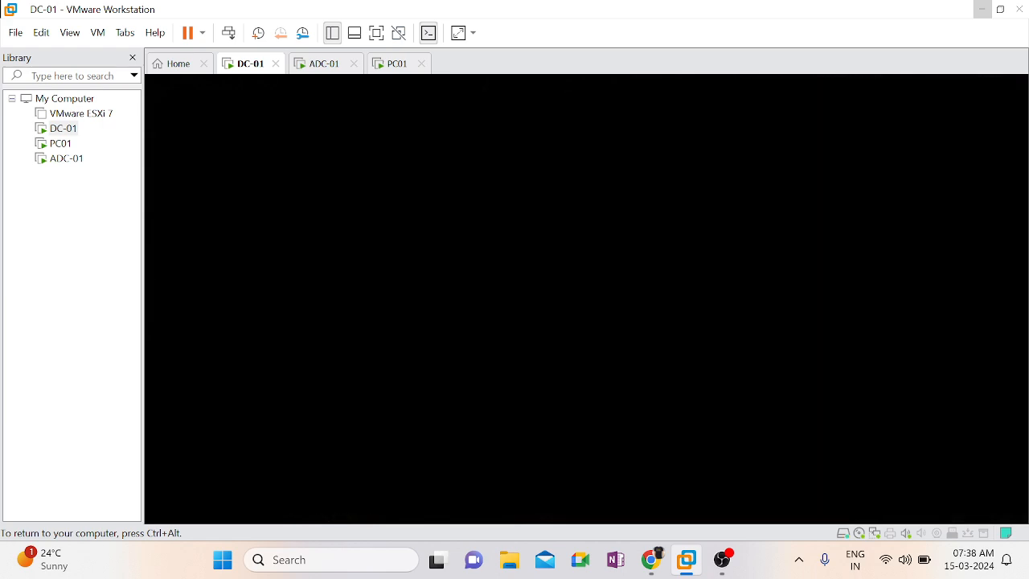
key(ctrl+alt)
click(313, 71)
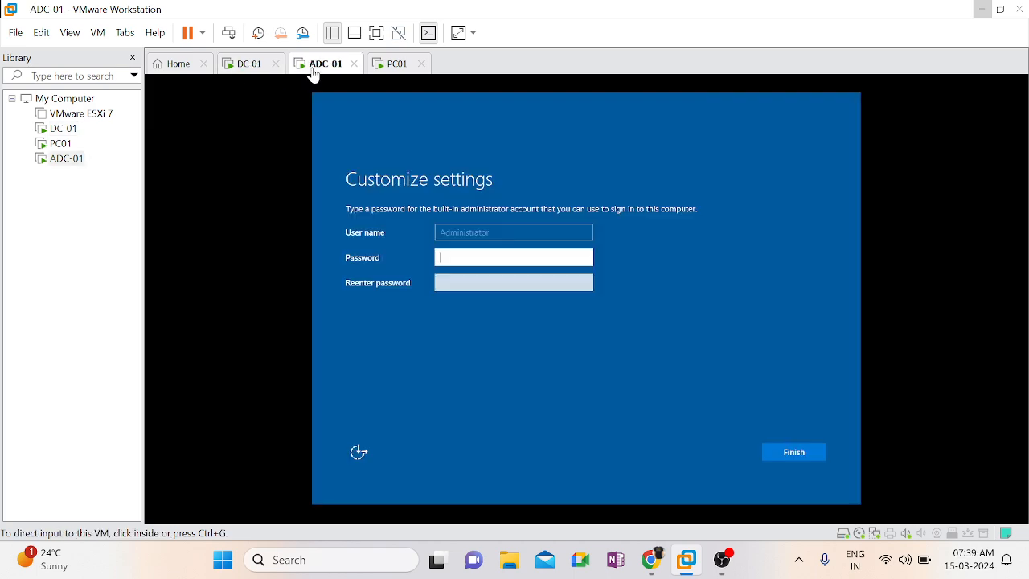
Try to set the built-in administrator account's password on ADC-01 by entering and re-entering it
click(565, 259)
text(Password123)
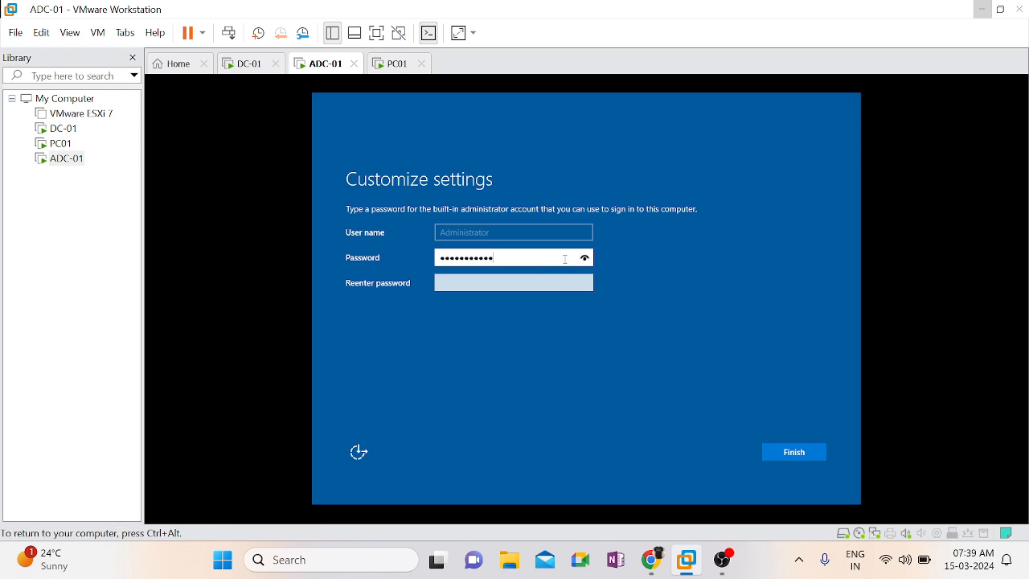
key(Tab)
text(Password1)
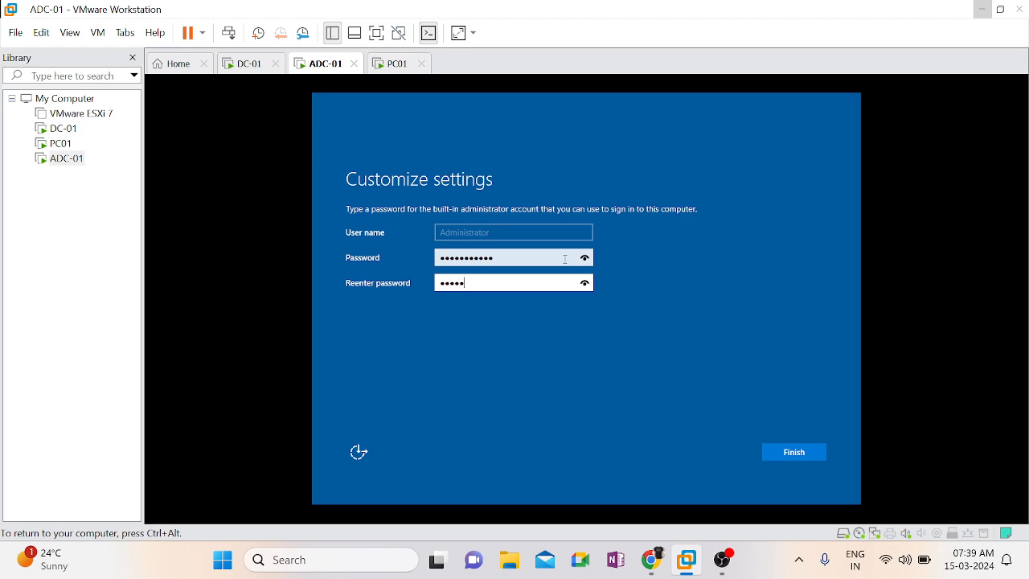
text(2)
key(Return)
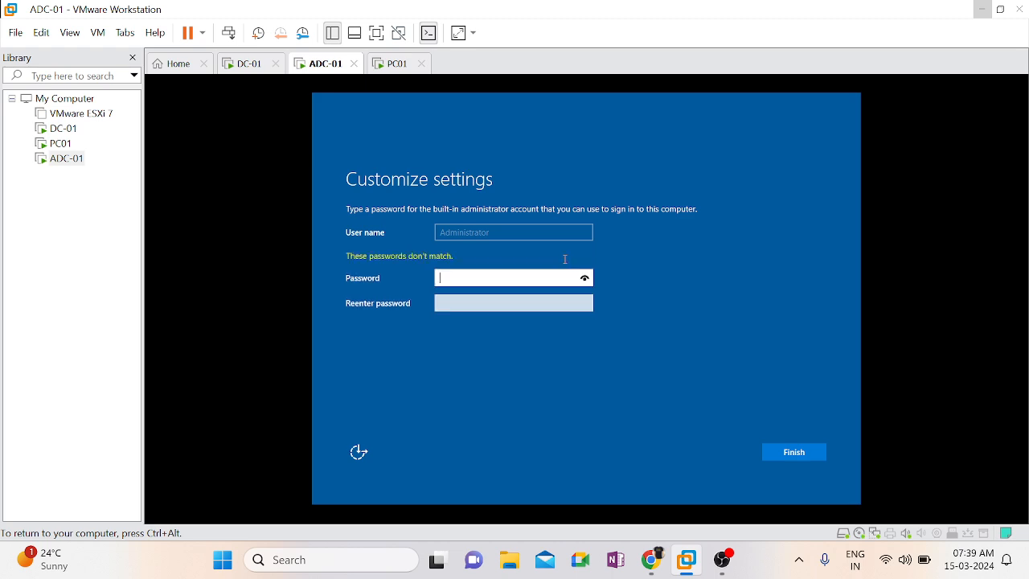
Enter and confirm a matching password for ADC-01's built-in administrator account and finish the setup
text(Password1234)
key(Tab)
text(Password12)
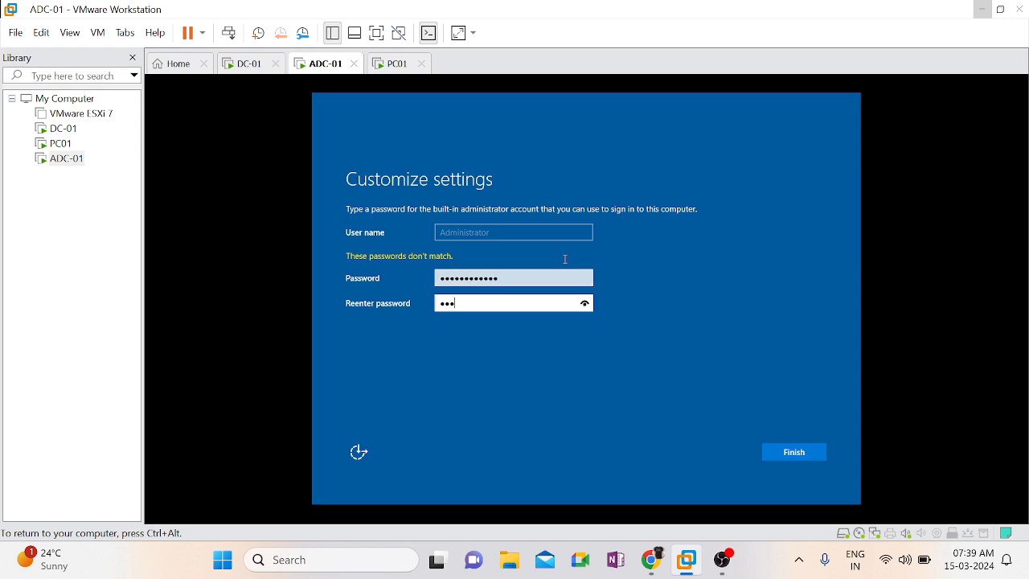
text(34)
key(Return)
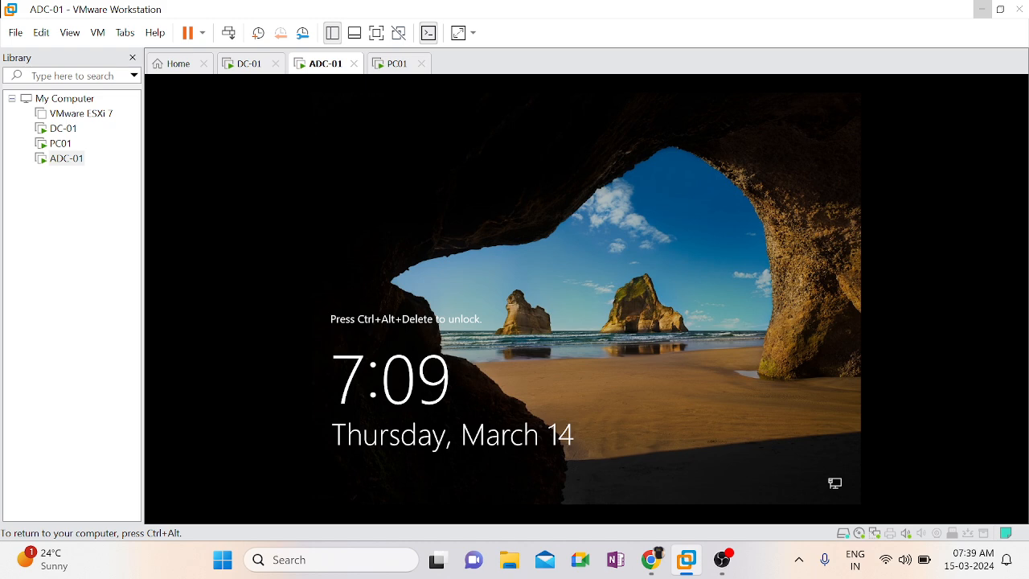
Unlock the ADC-01 machine and sign in with the administrator password
key(ctrl+alt)
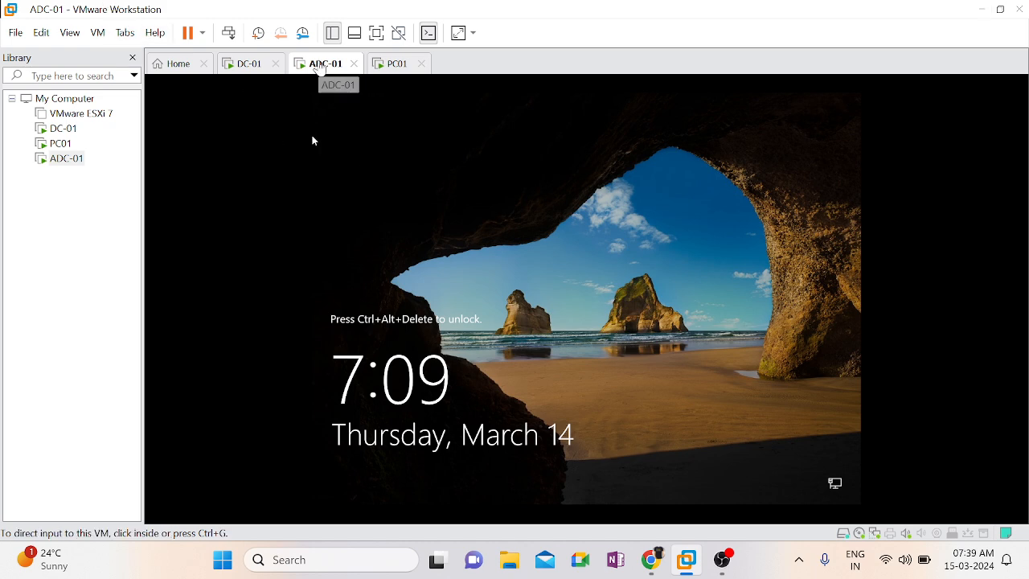
right_click(319, 68)
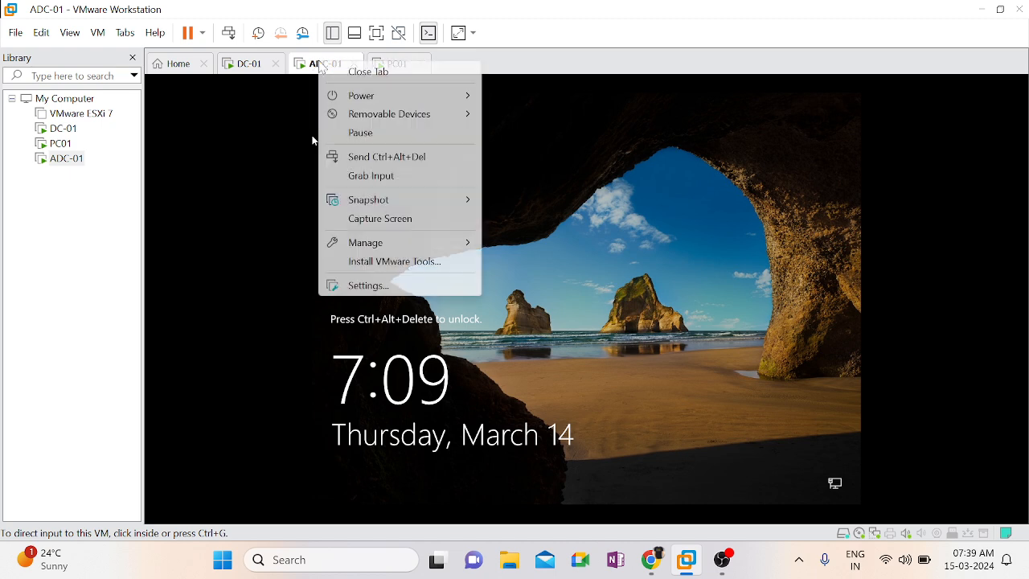
click(391, 161)
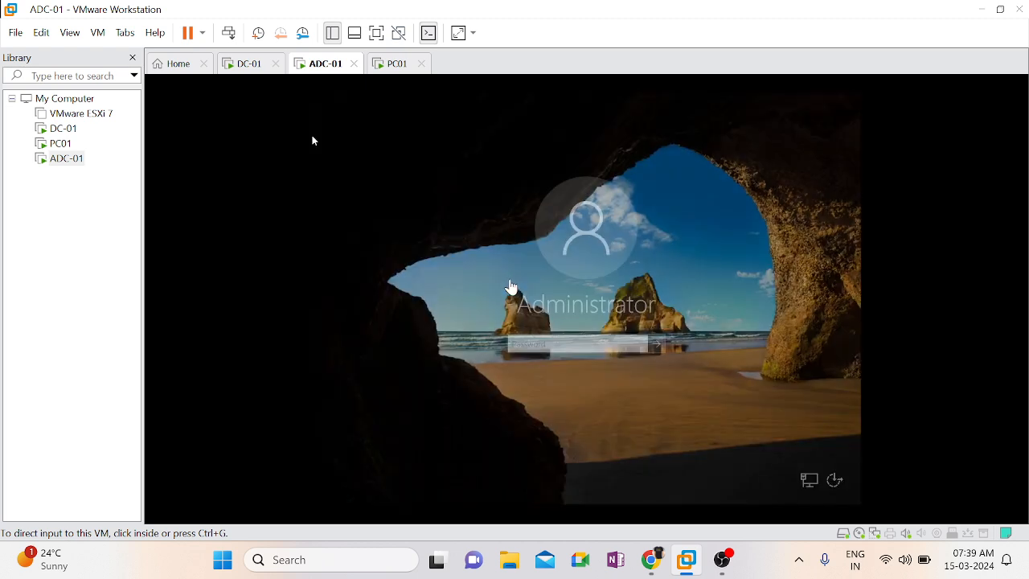
click(314, 141)
text(••••••••••)
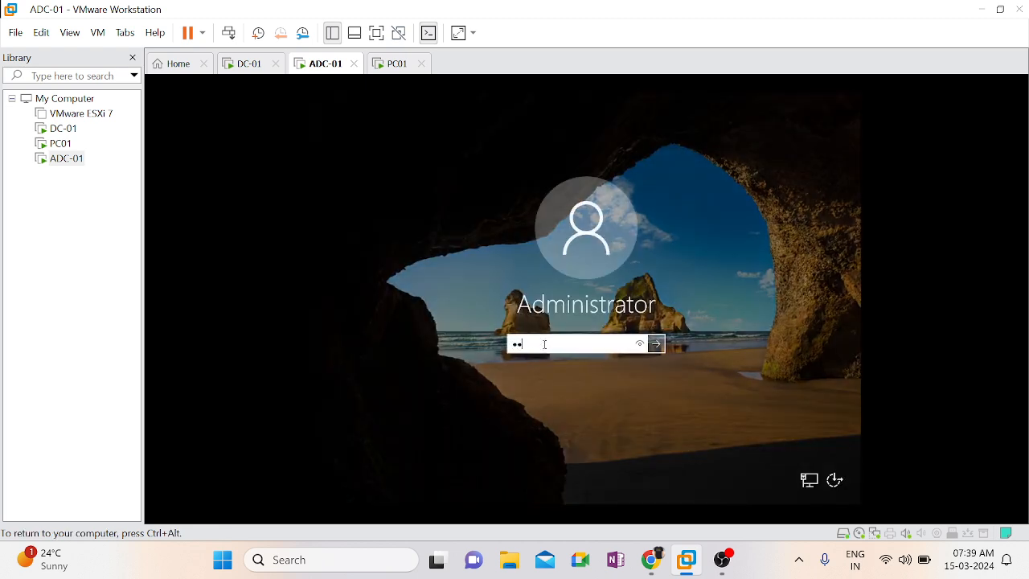
key(Return)
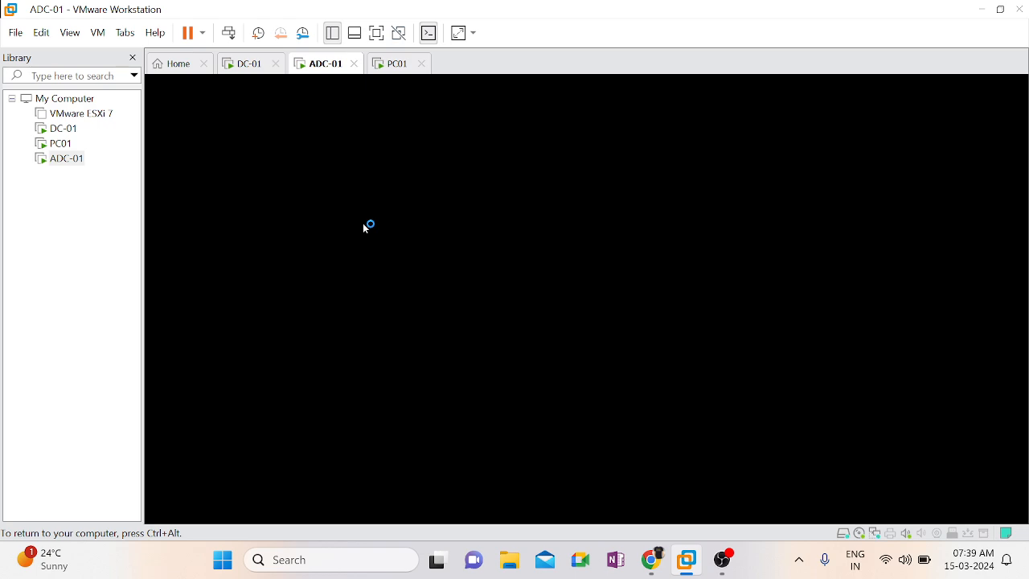
On ADC-01, query the hostname in a Command Prompt and decline making the PC discoverable on the network
click(395, 63)
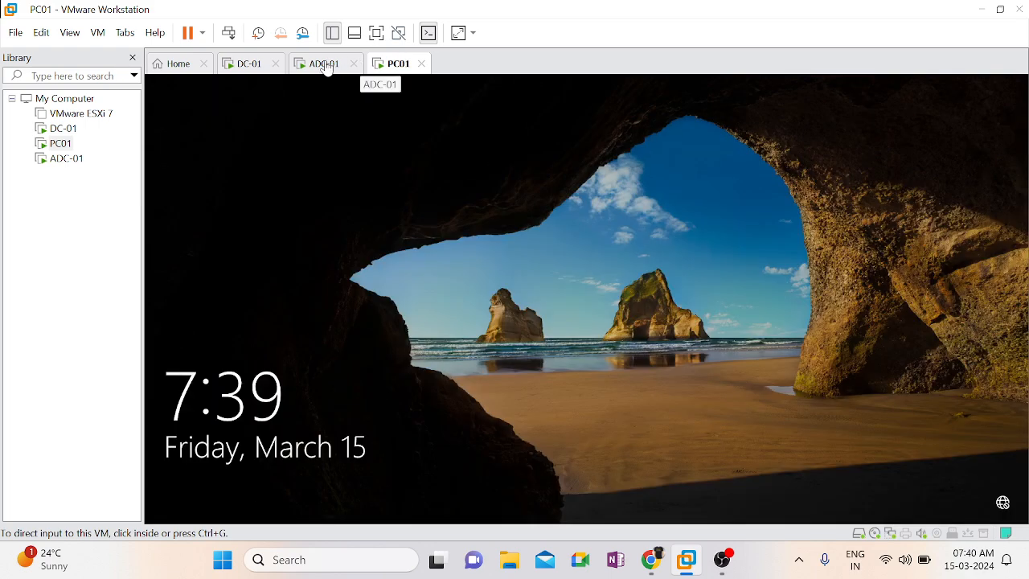
click(324, 65)
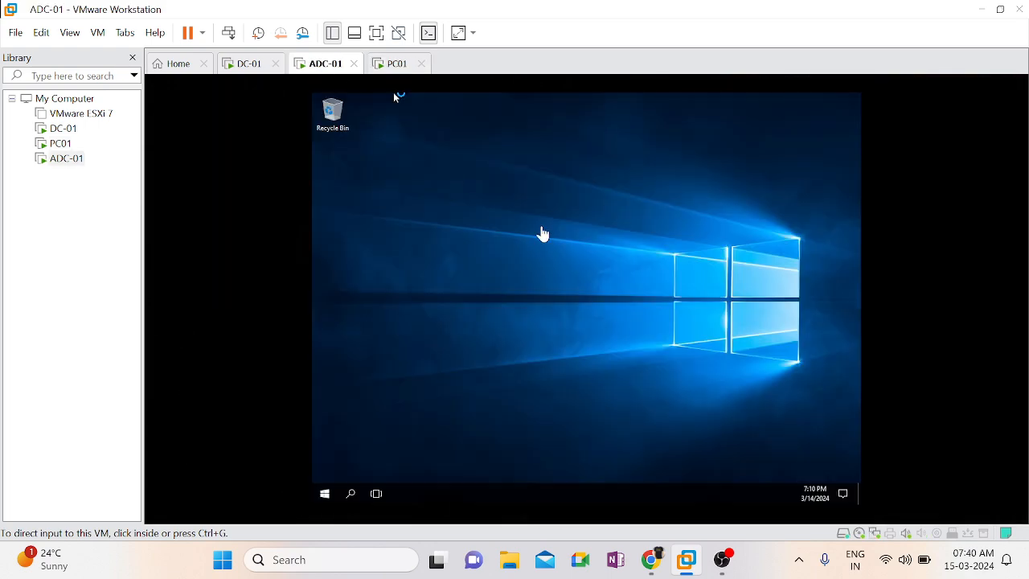
key(super+r)
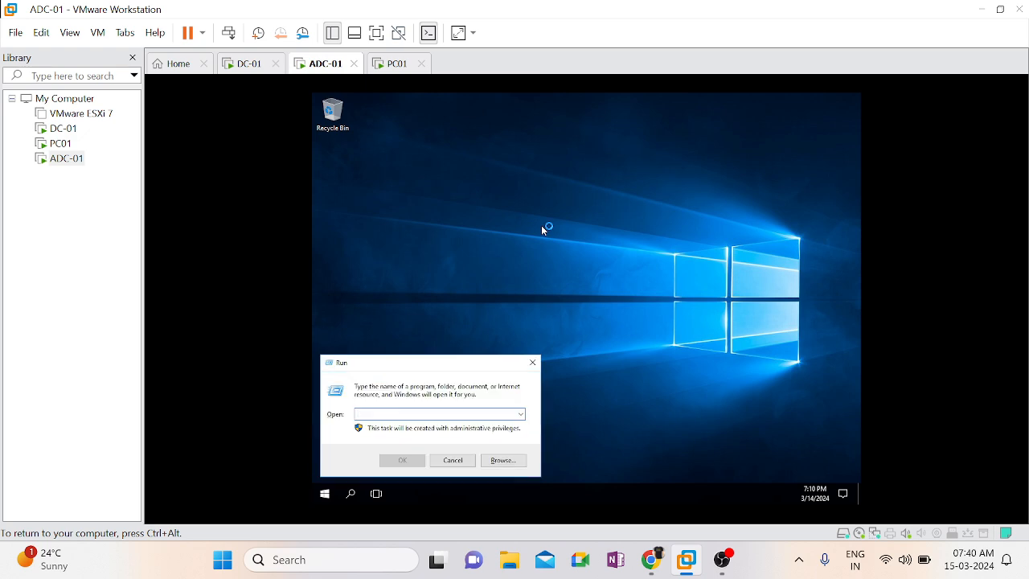
text(cmd)
key(Return)
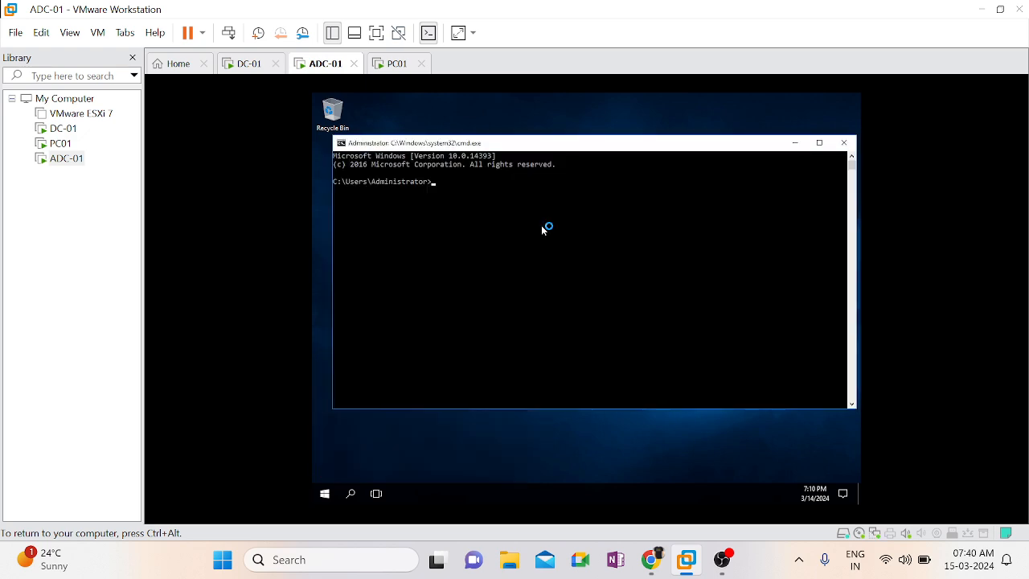
text(hostname)
key(Return)
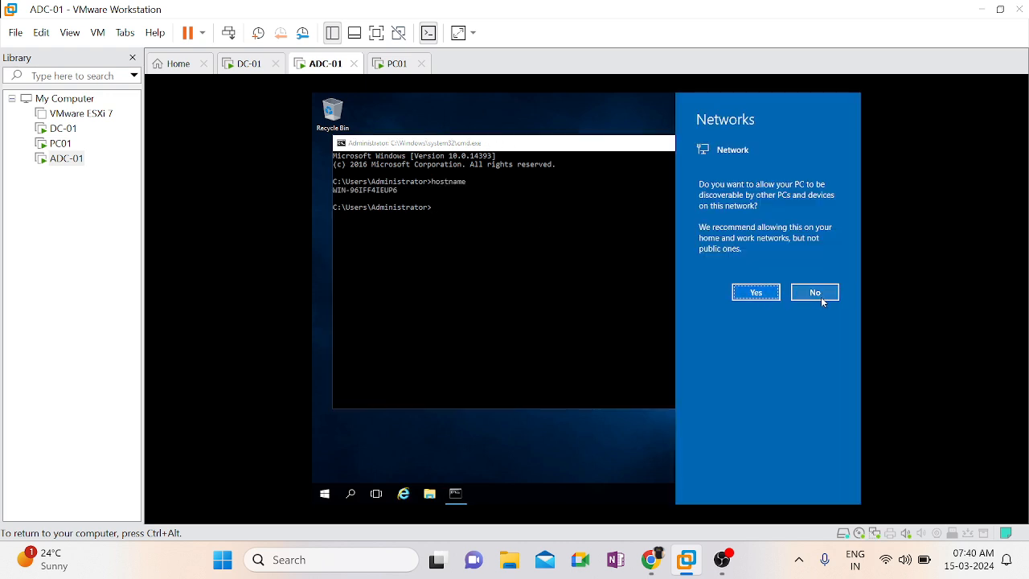
click(817, 294)
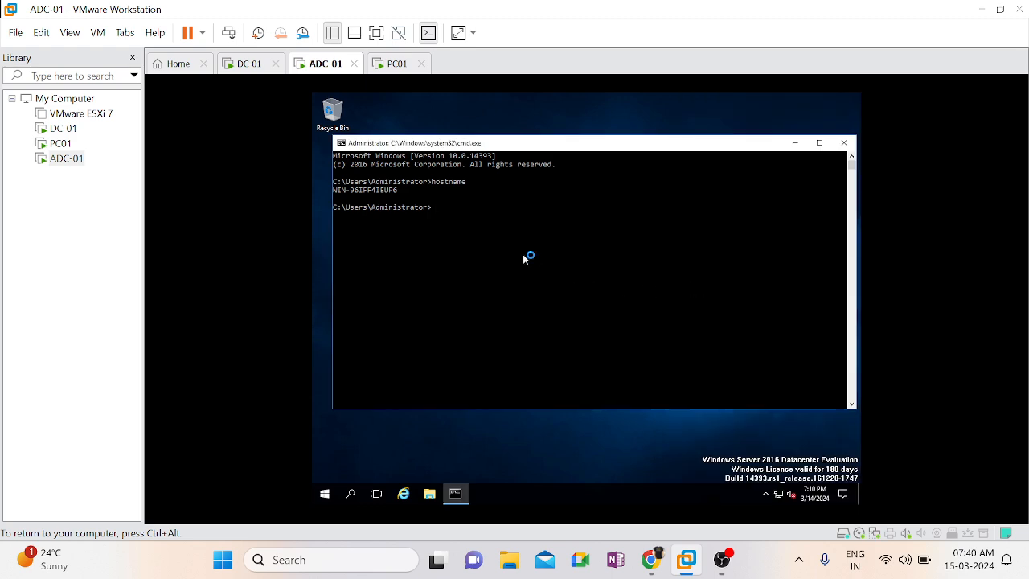
Display ADC-01's full network configuration with ipconfig /all
text(ipconfg /all)
key(Return)
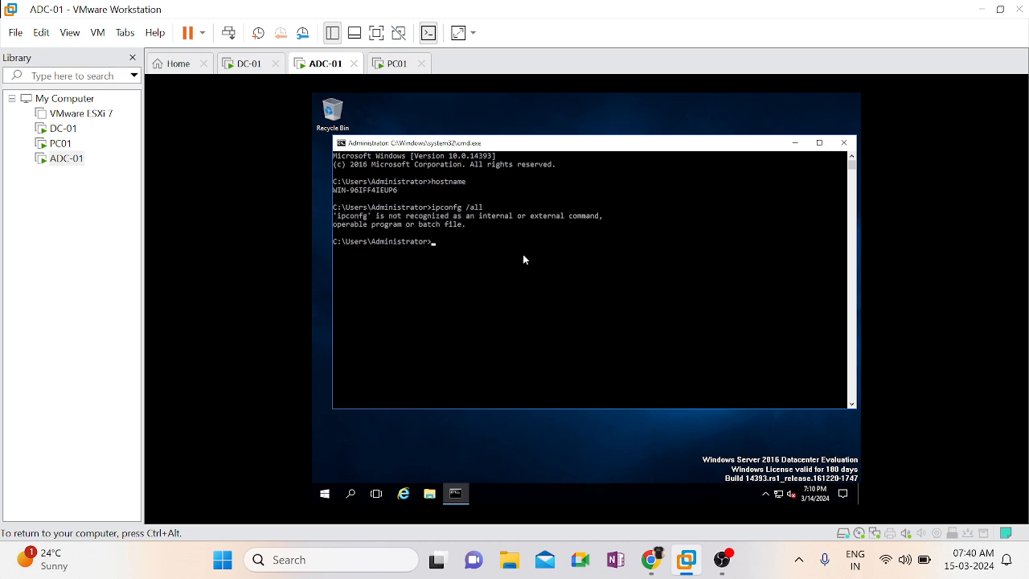
key(Up)
key(Left)
key(Left)
key(Left)
key(Left)
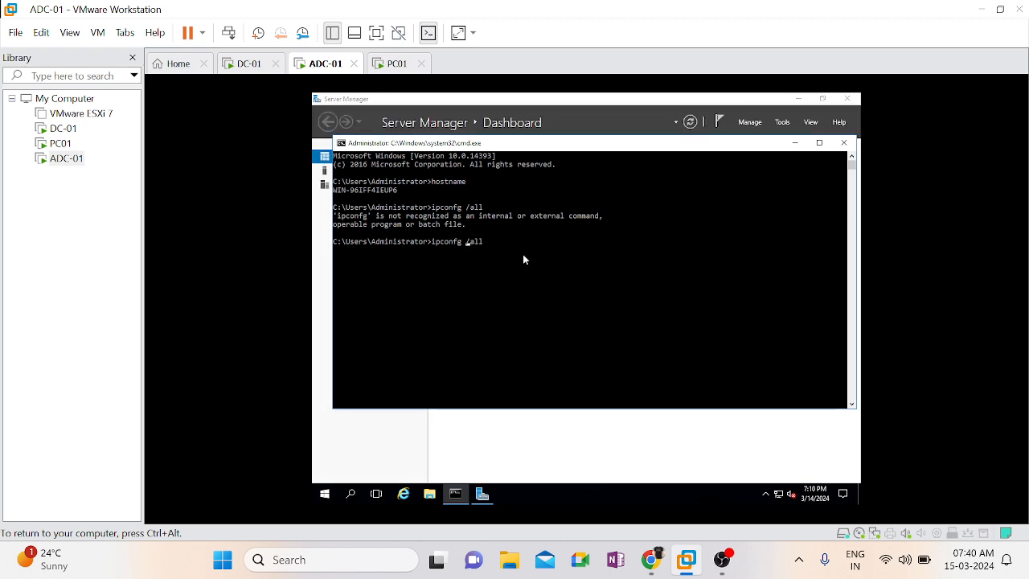
text(i)
key(Return)
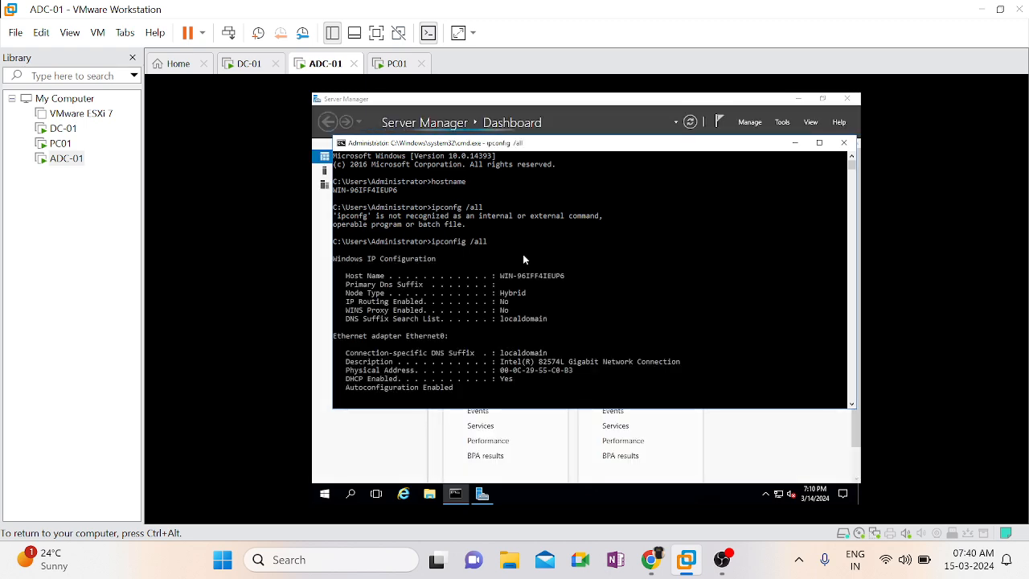
Maximize the Command Prompt and examine Ethernet0's DHCP server, DHCP status and default gateway
click(827, 144)
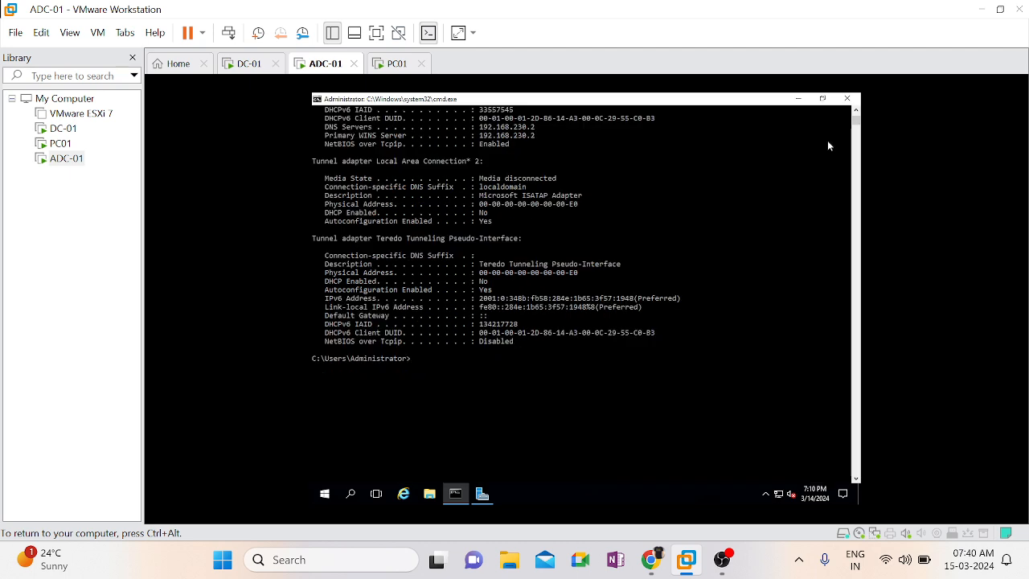
scroll(743, 211, up, 5)
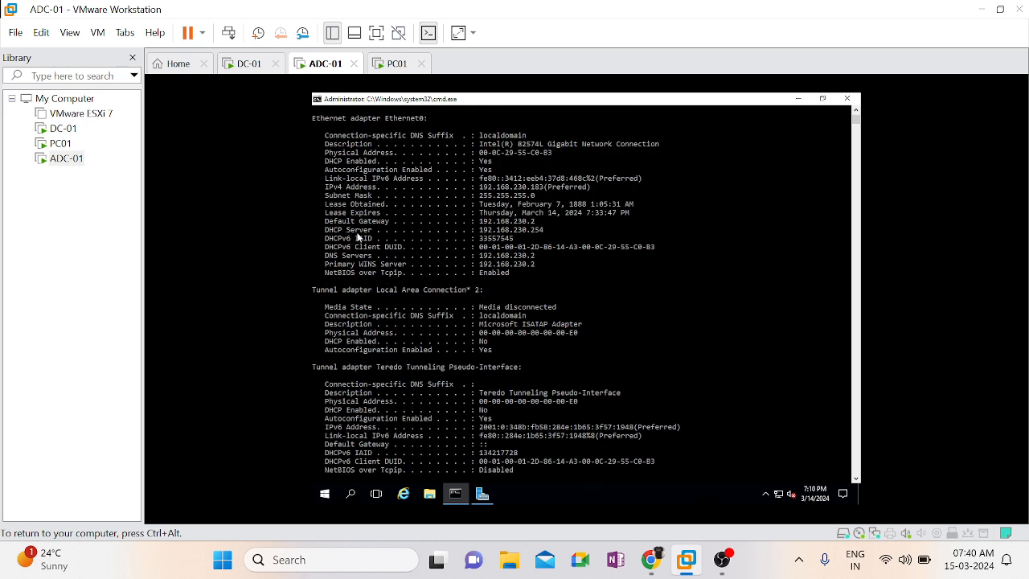
click(356, 230)
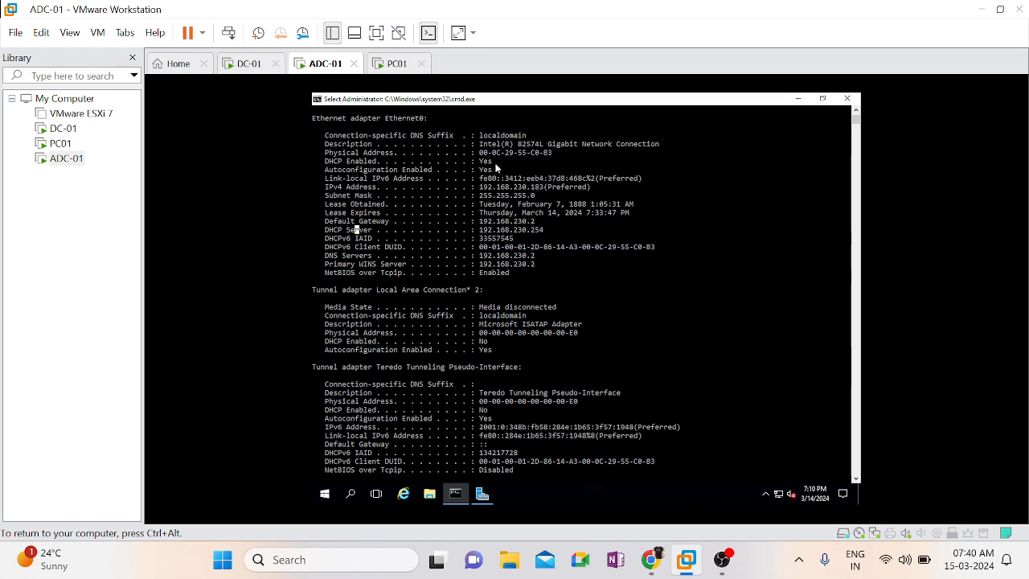
double_click(360, 163)
click(360, 163)
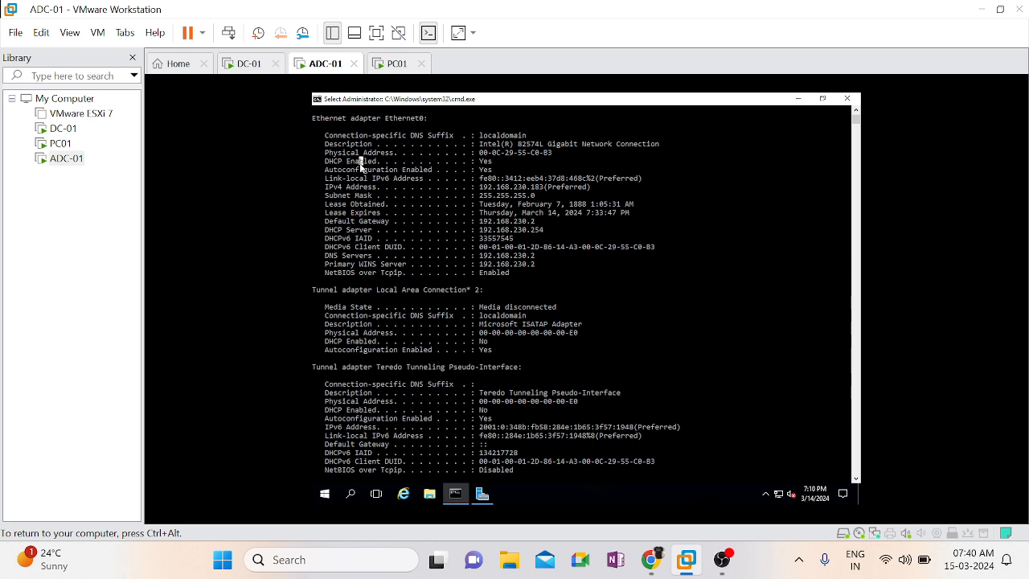
double_click(485, 162)
double_click(507, 221)
right_click(601, 401)
Run ncpa.cpl and open the Internet Protocol Version 4 properties of the Ethernet0 adapter
text(ncpa)
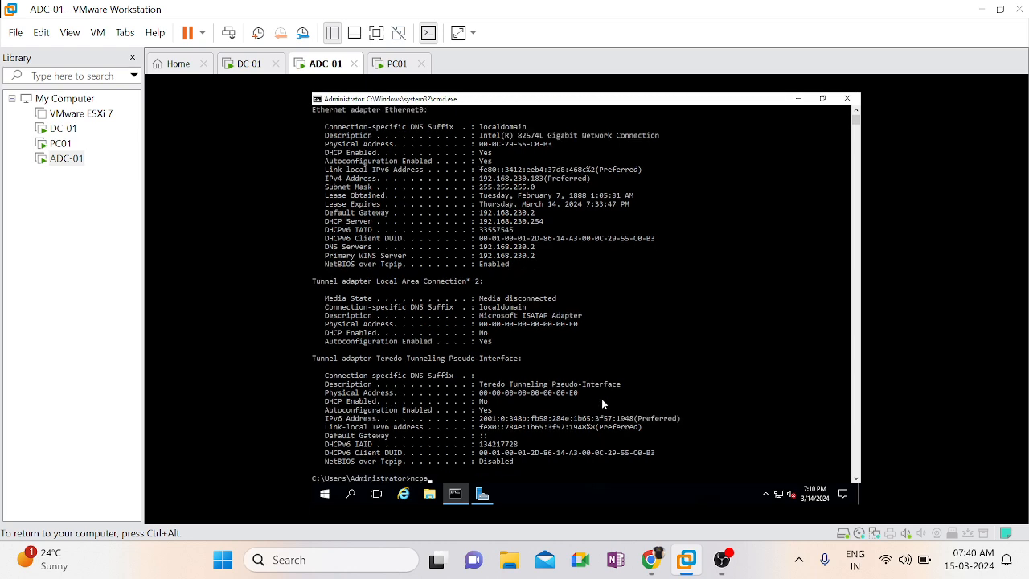
text(.cpl)
key(Return)
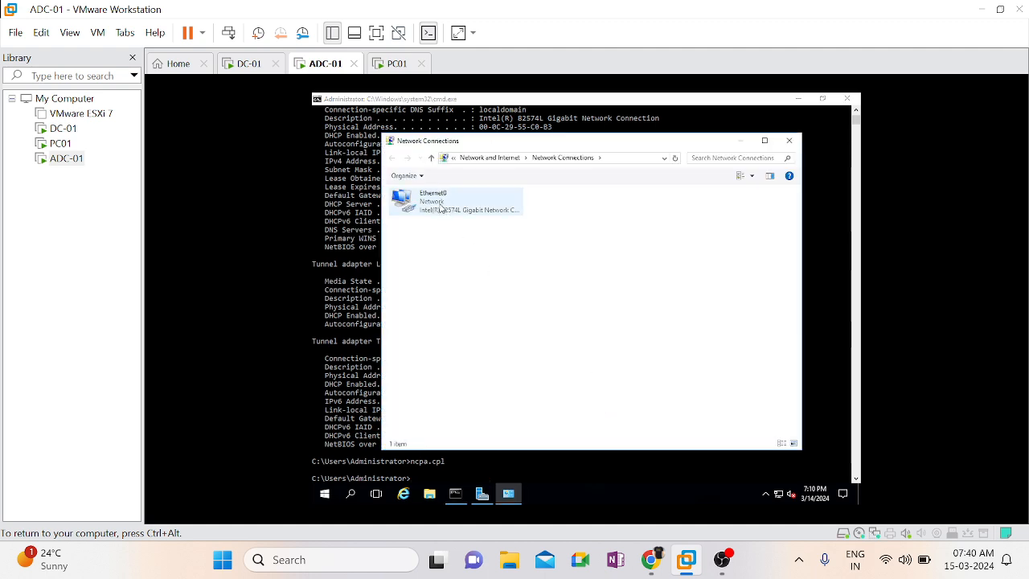
double_click(440, 207)
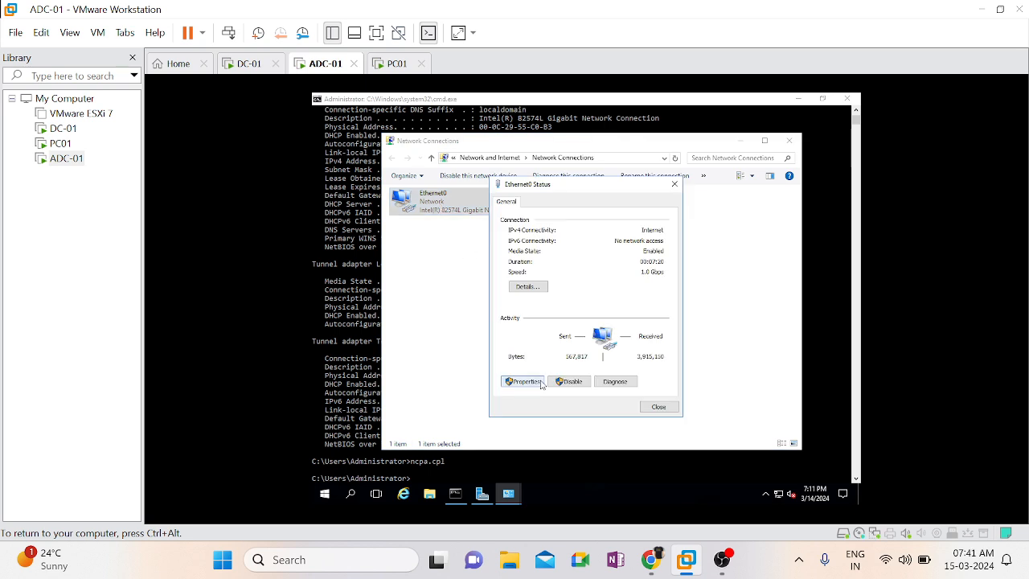
click(526, 381)
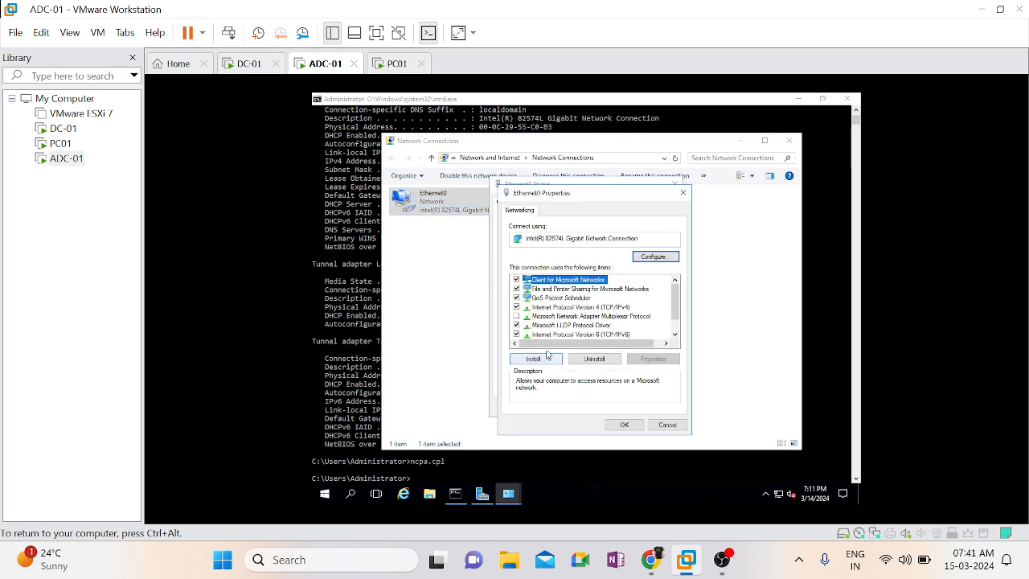
double_click(619, 309)
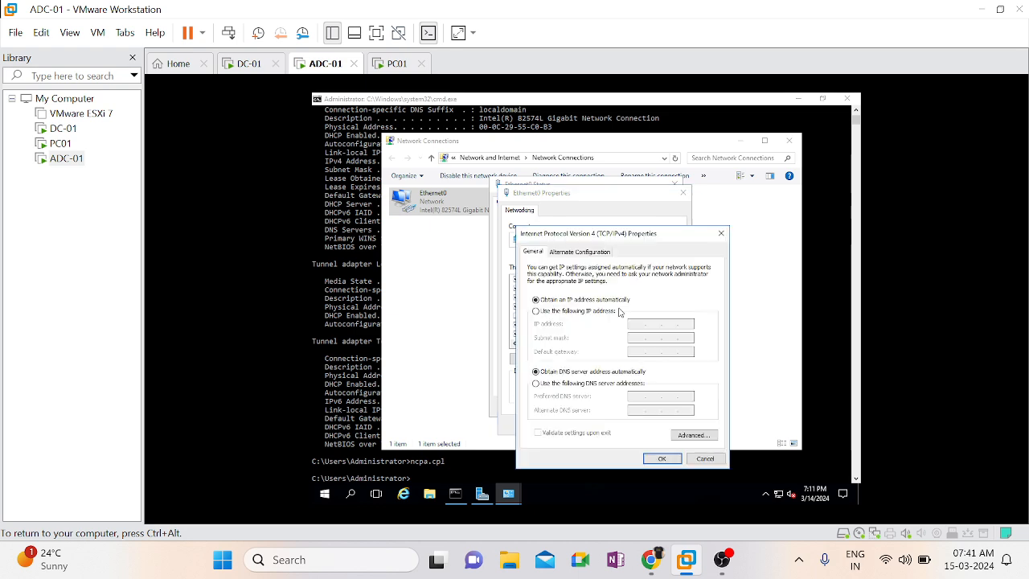
Assign Ethernet0 the static IP address 192.168.190.35, subnet mask 255.255.255.0 and default gateway 192.168.190.1
click(593, 312)
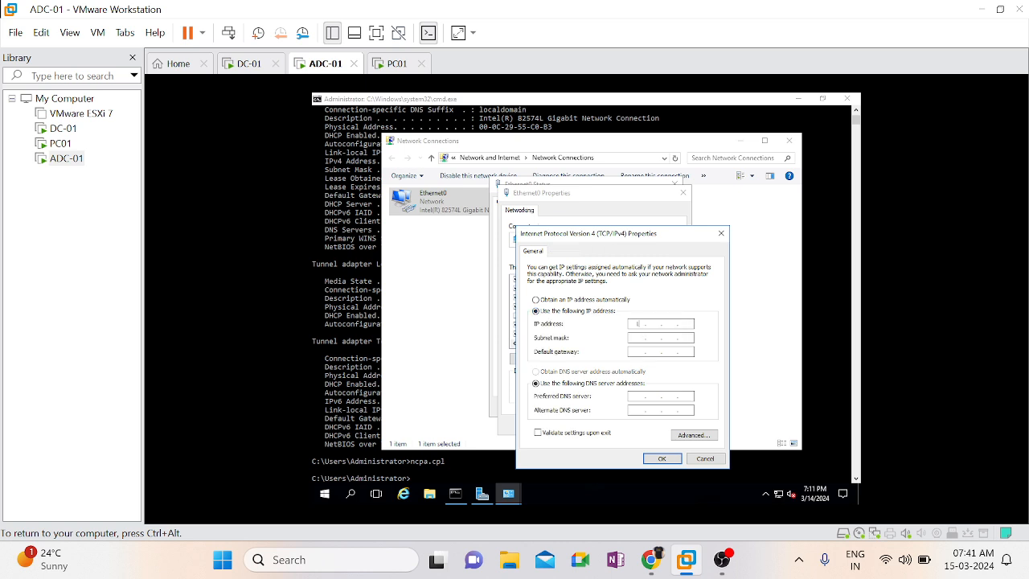
text(192.168.190.35)
key(Tab)
Set Ethernet0's preferred DNS server to 192.168.190.30, glancing at the DC-01 machine along the way
key(Tab)
text(192 . 168 . 190 . 1)
key(Tab)
text(192)
key(ctrl+alt)
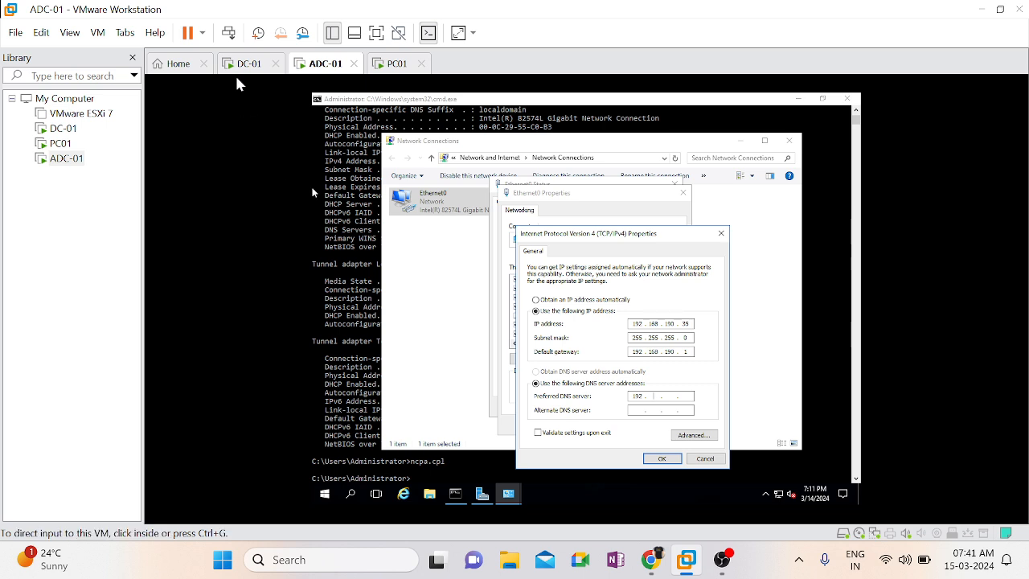
click(244, 68)
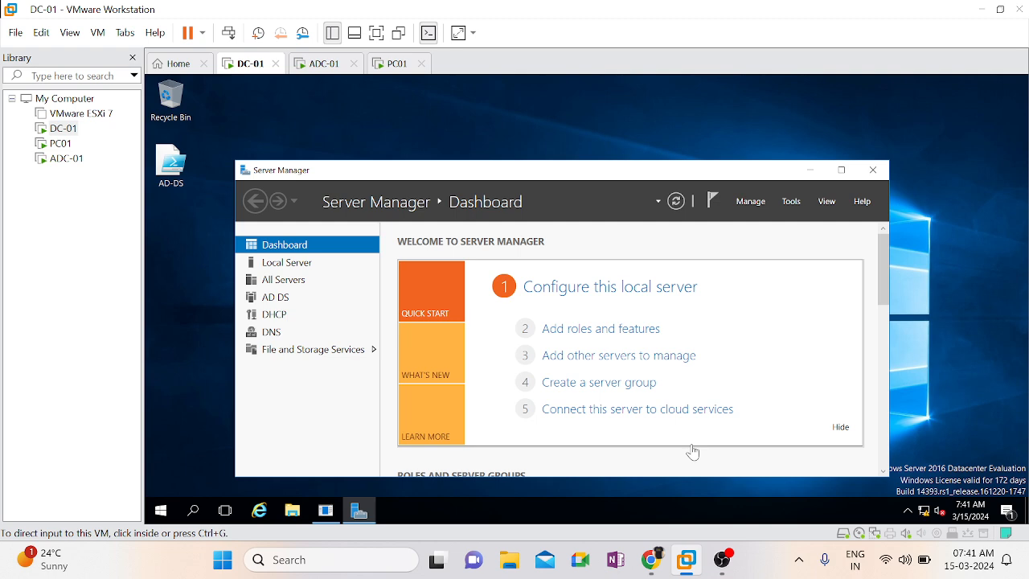
click(321, 70)
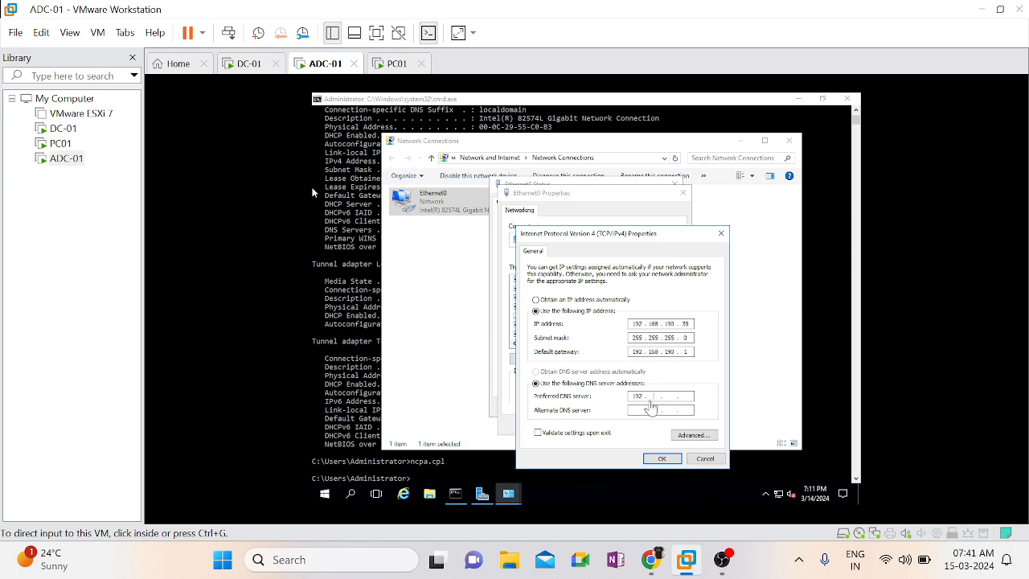
click(653, 396)
text(168 . )
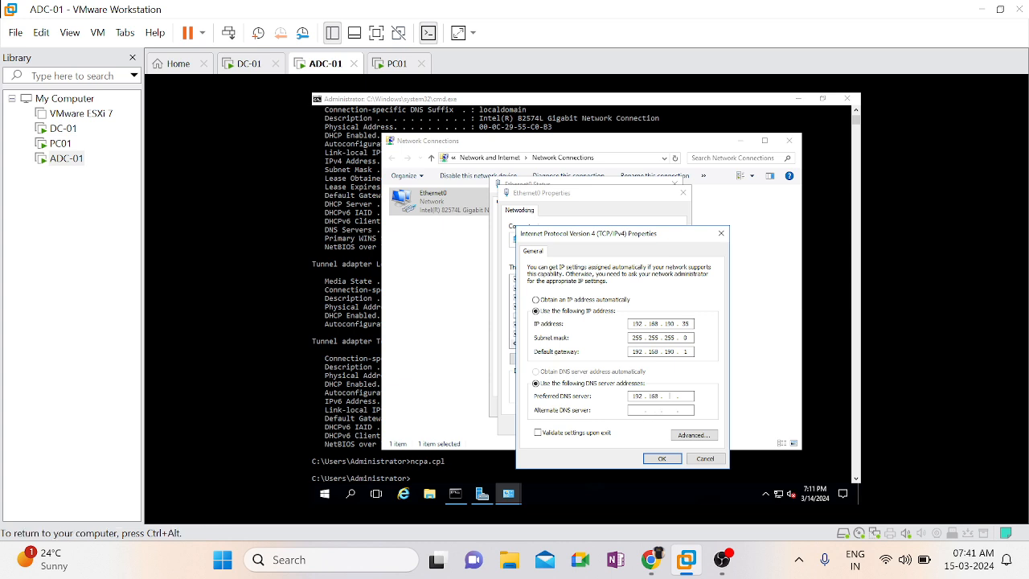
text(190 . )
text(30)
Set Ethernet0's alternate DNS server to 192.168.190.35
text(192.)
text(168.)
text(190.)
text(35)
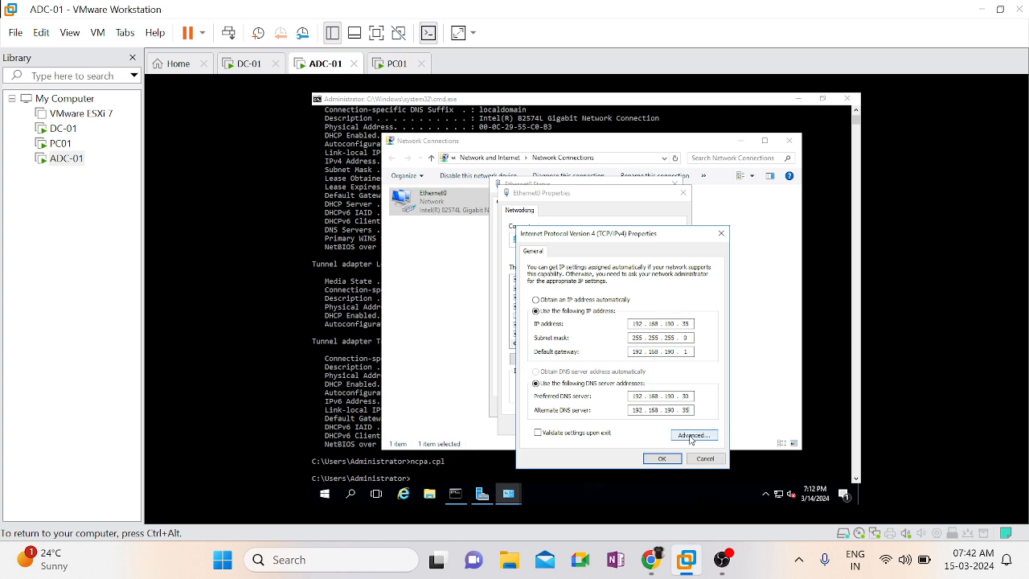
Review the advanced TCP/IP settings, moving DNS server 192.168.190.30 below 192.168.190.35 and back to first place
click(690, 436)
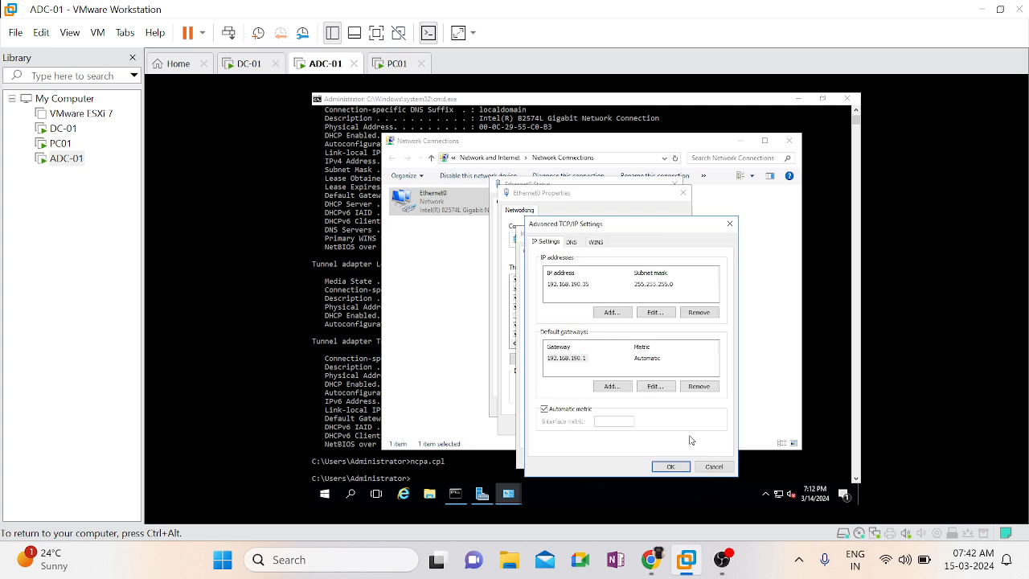
click(572, 246)
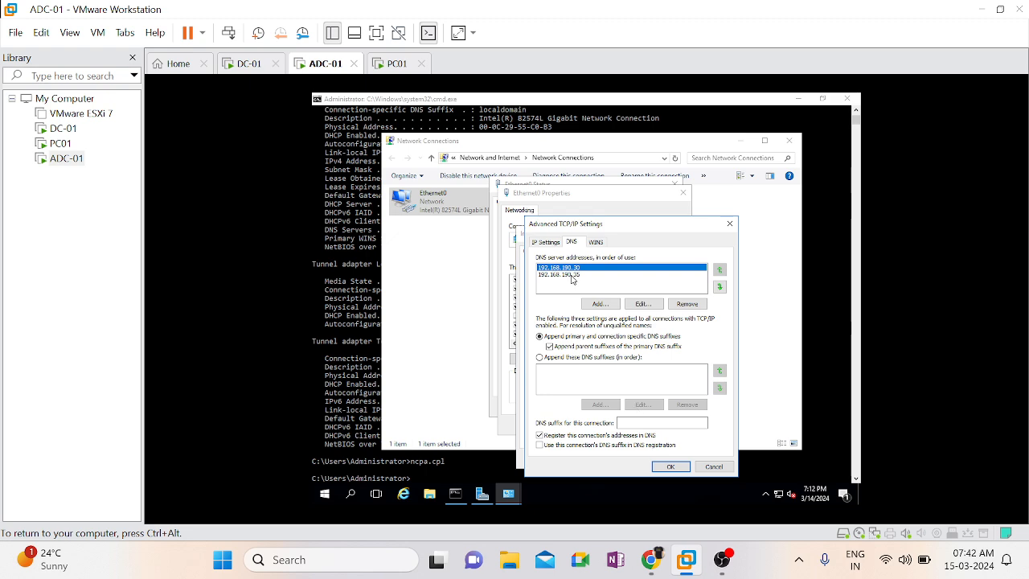
click(571, 276)
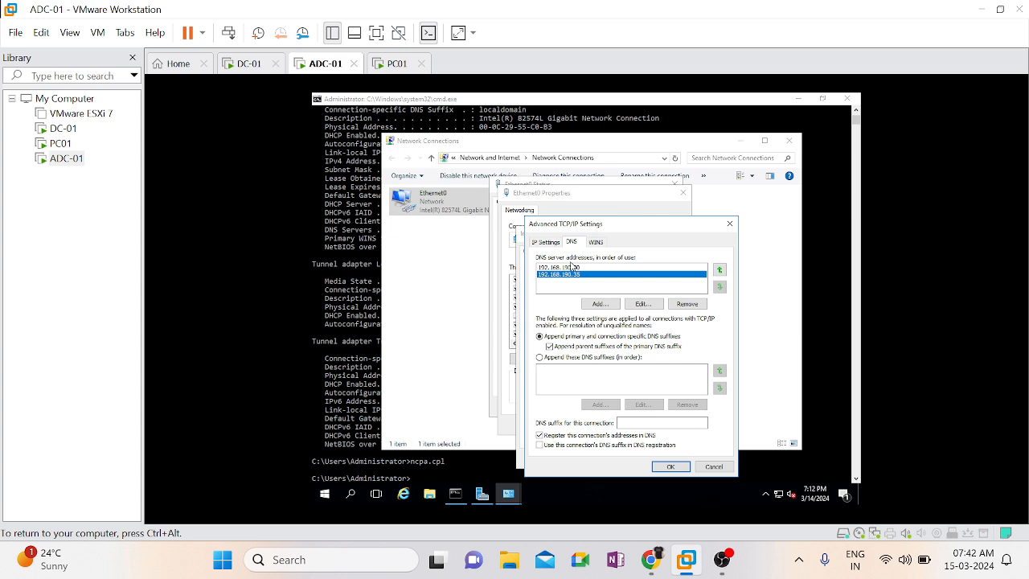
click(573, 268)
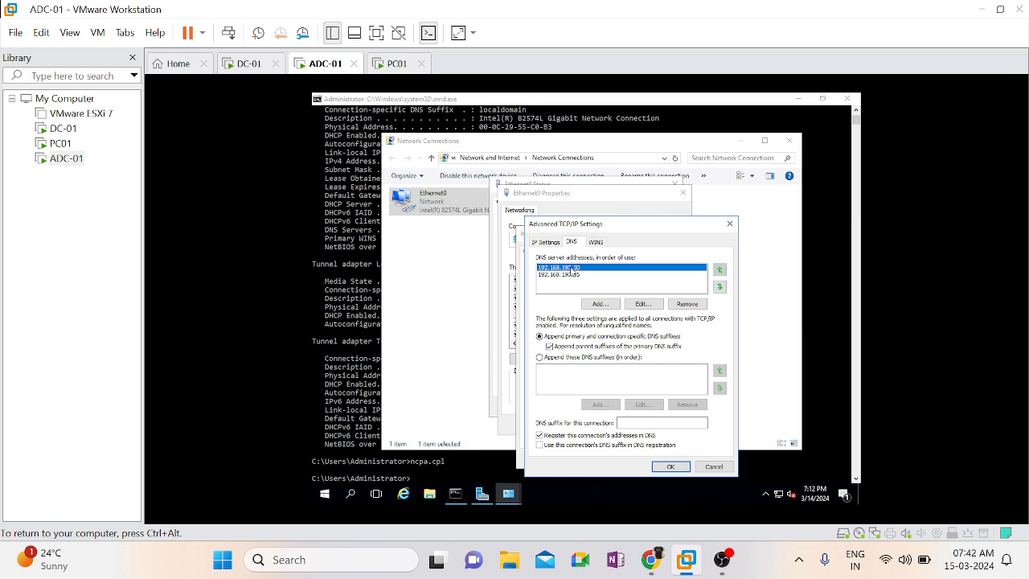
click(720, 288)
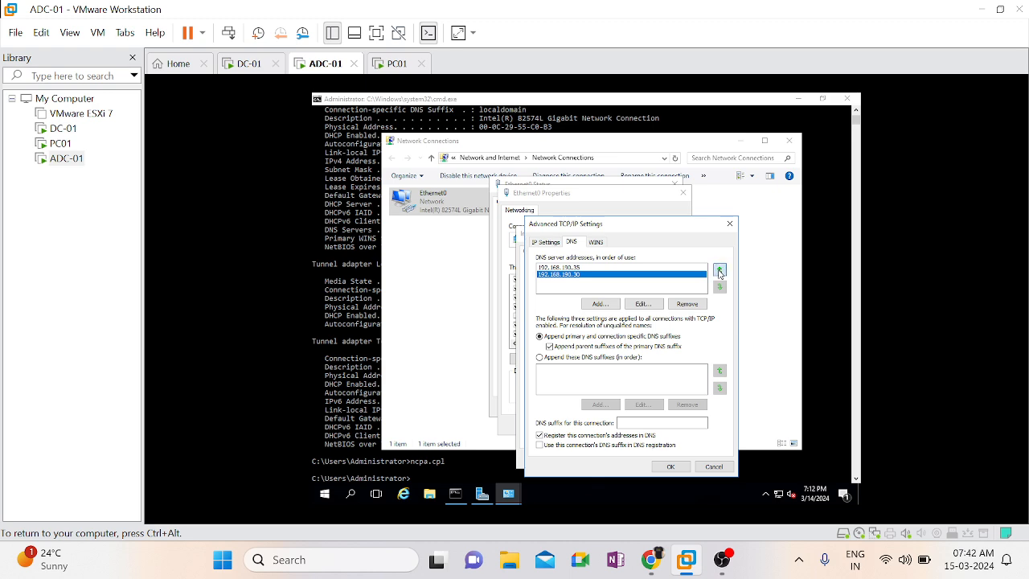
click(719, 271)
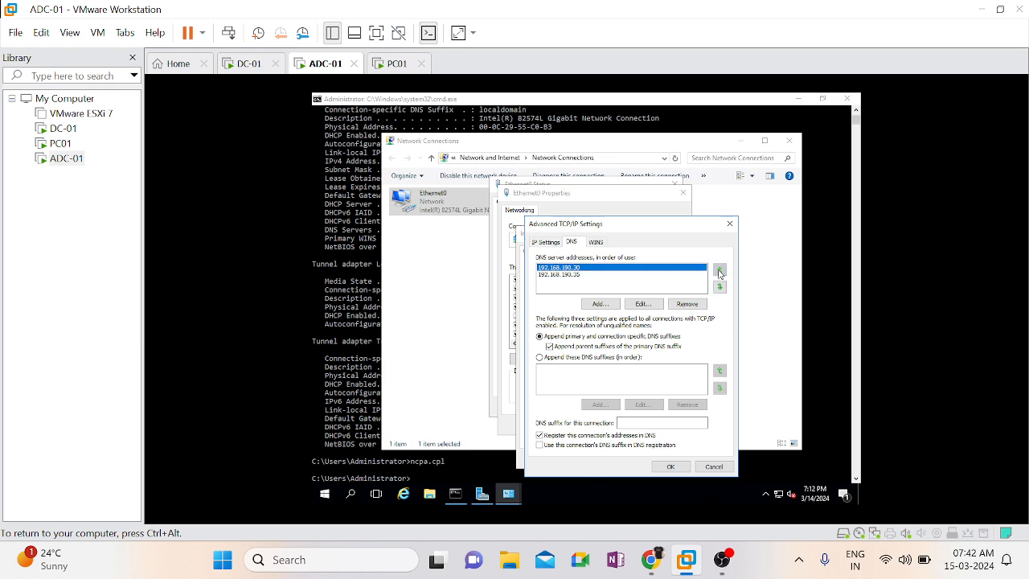
click(547, 243)
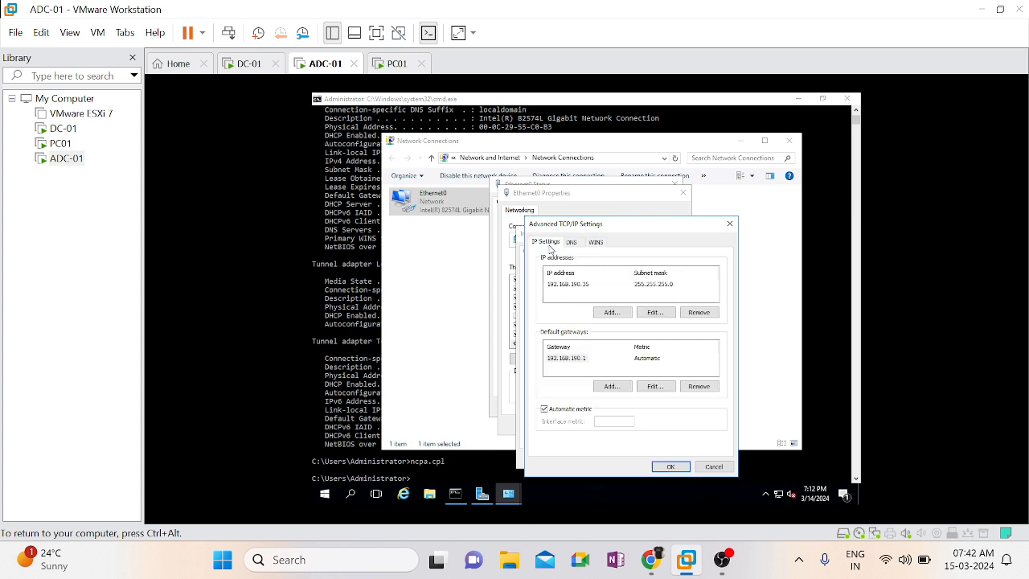
click(671, 468)
Apply the static IPv4 settings to Ethernet0 and close its dialogs and the Network Connections window
click(658, 459)
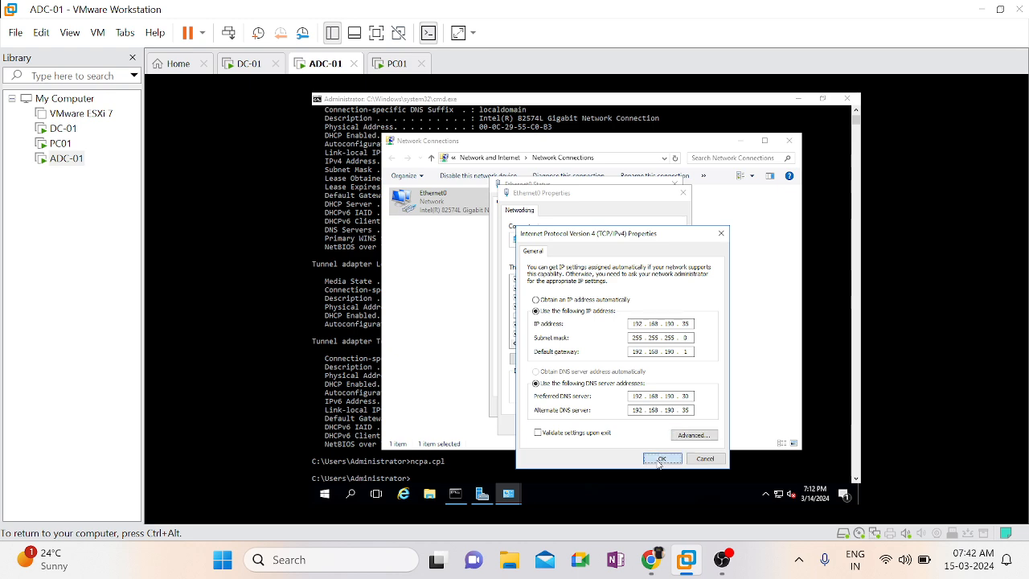
click(624, 425)
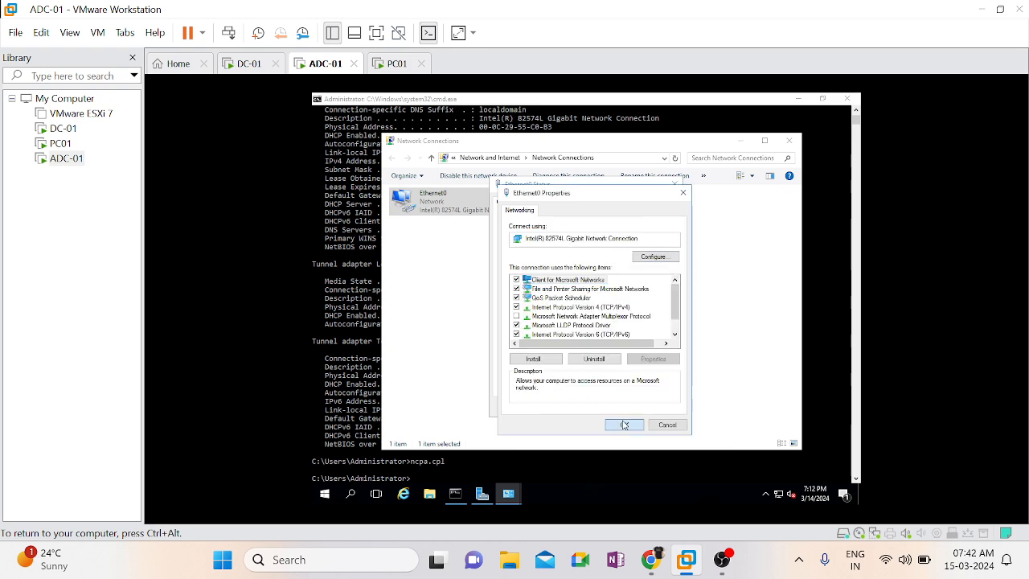
click(657, 408)
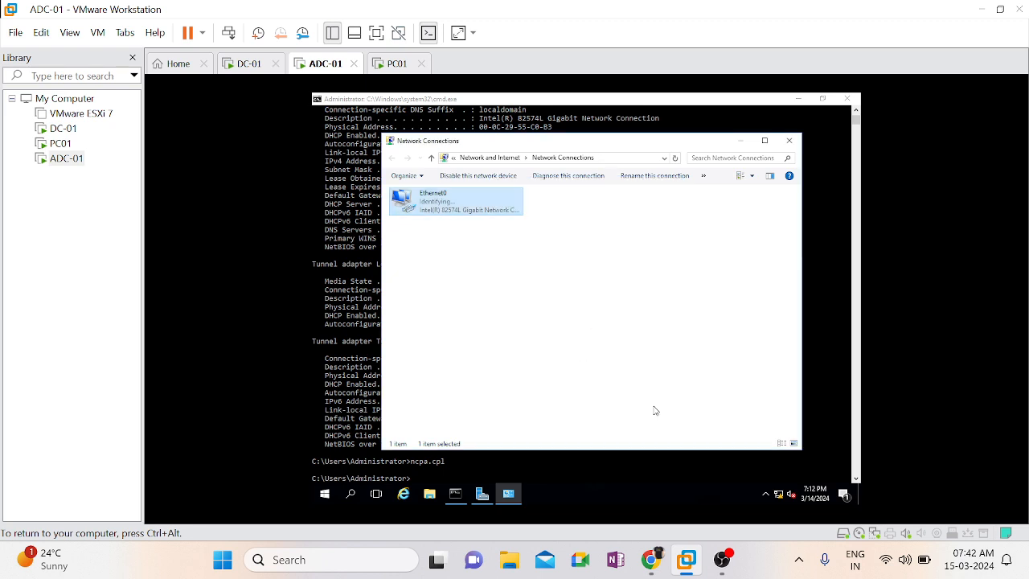
click(790, 143)
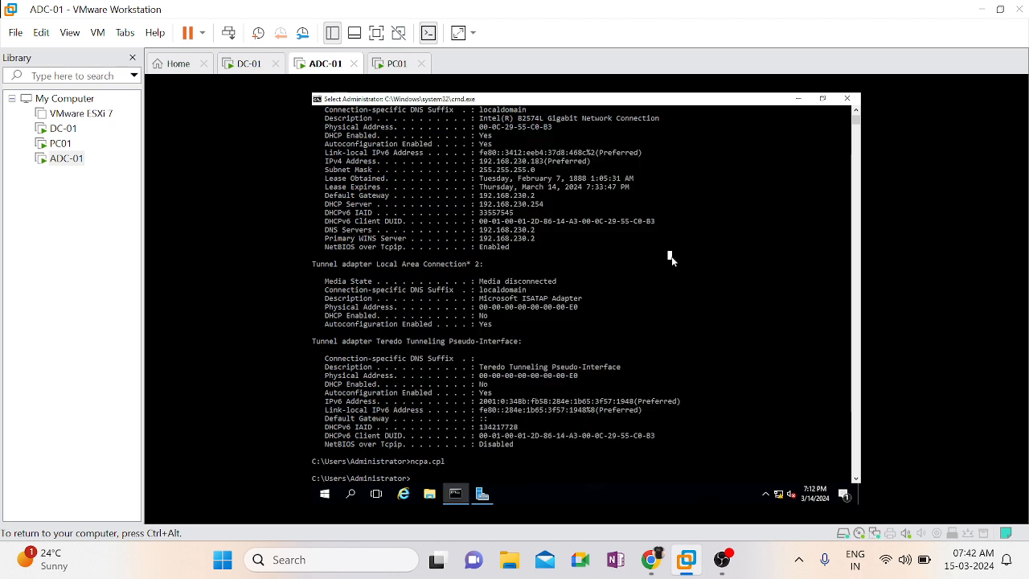
Clear the Command Prompt and display the full network configuration again with ipconfig /all
text(cls)
key(Return)
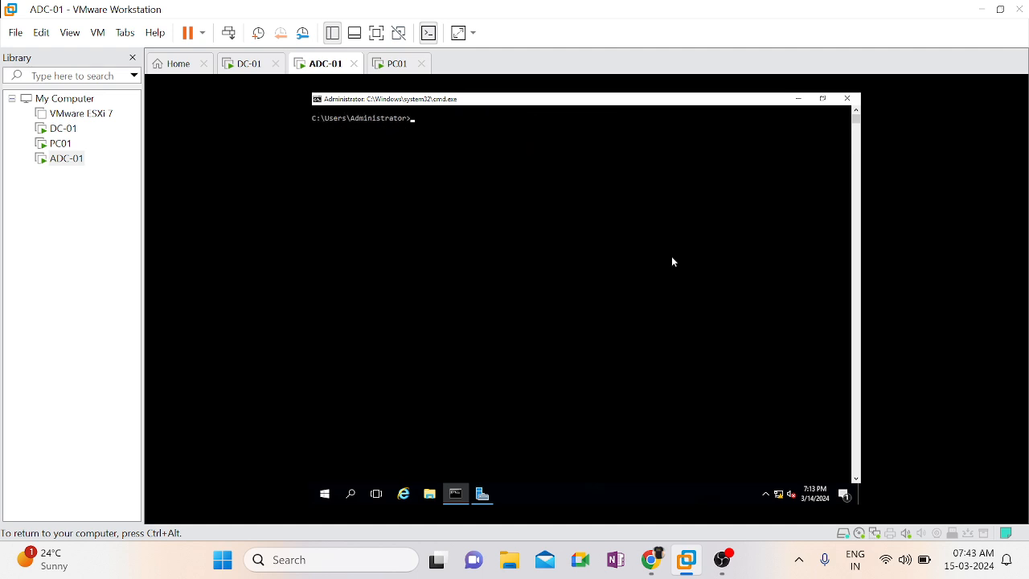
text(ncpa.cpl)
key(Up)
key(Return)
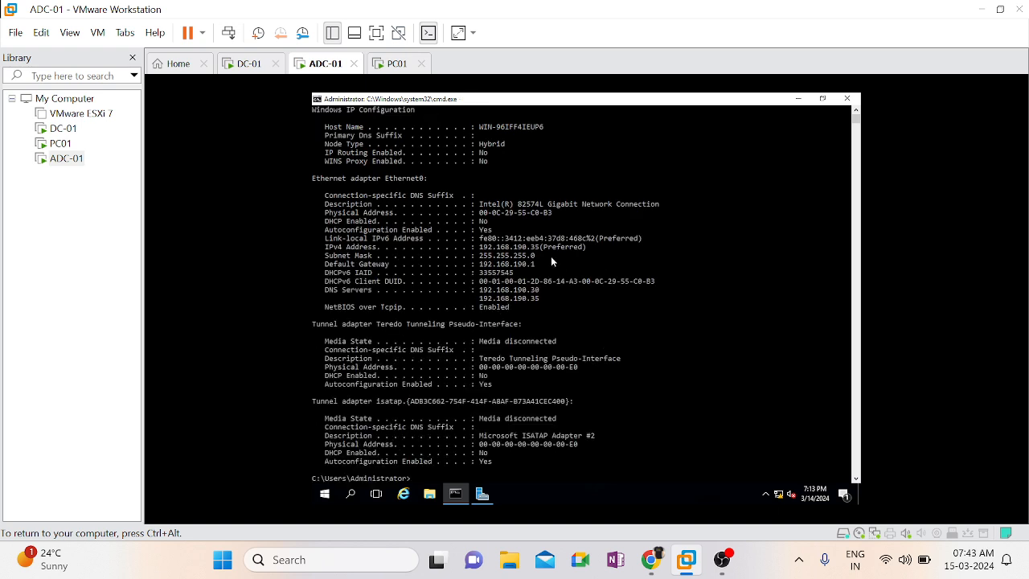
Examine Ethernet0's DHCP status and IPv4 address in the ipconfig output
drag(479, 222, 488, 223)
click(536, 247)
double_click(536, 249)
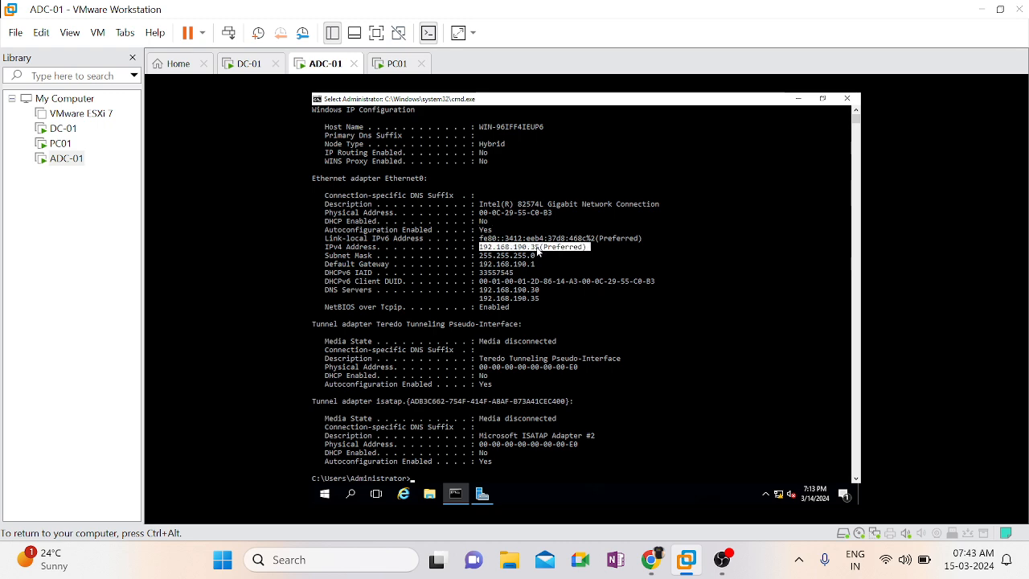
right_click(571, 397)
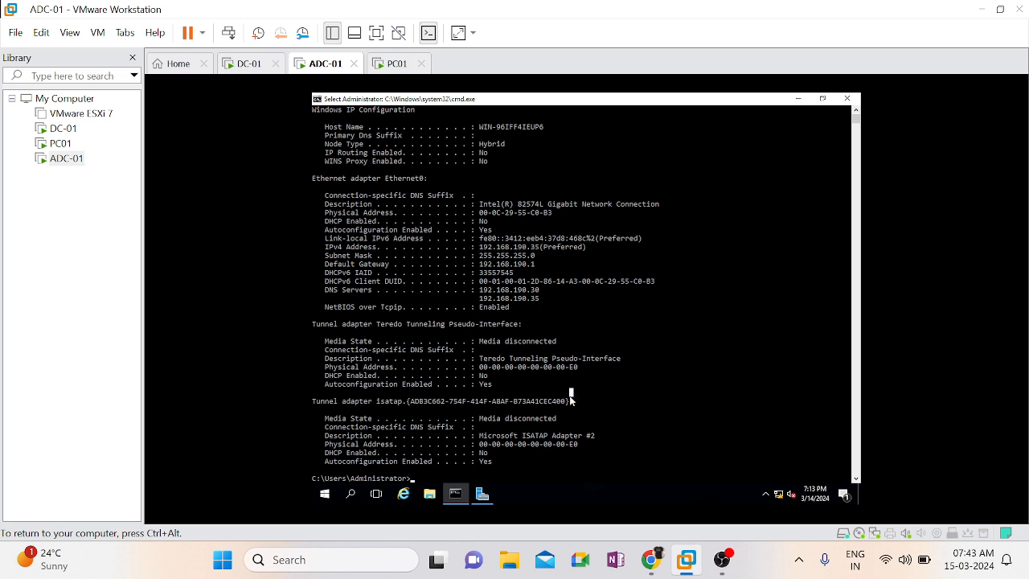
Clear the Command Prompt and run sysdm.cpl to open System Properties
text(cls)
key(Return)
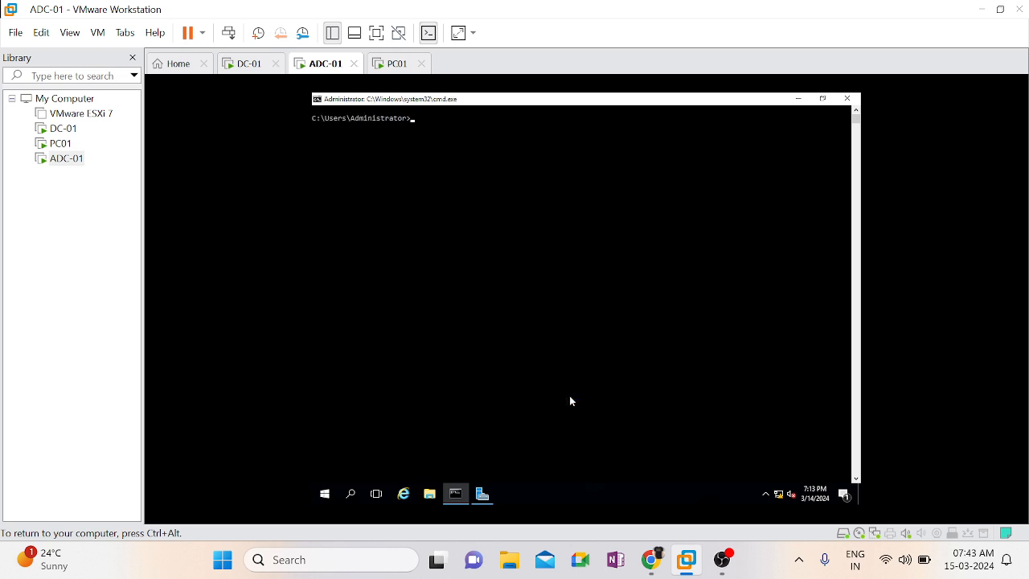
text(sysdm.cpl)
key(Return)
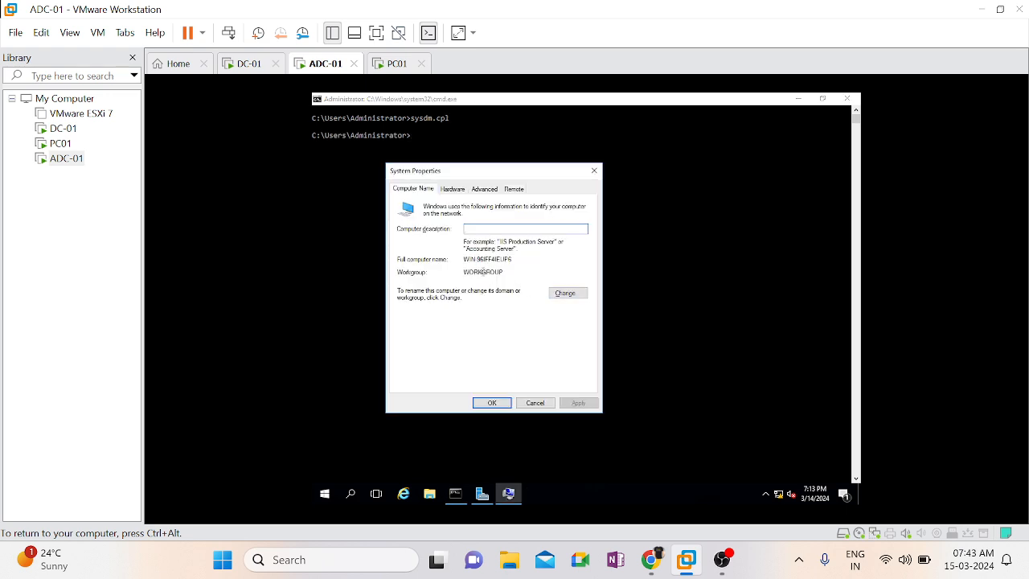
Rename the computer to ADC-01, keeping it in WORKGROUP, and restart it immediately to apply the change
double_click(483, 272)
click(556, 297)
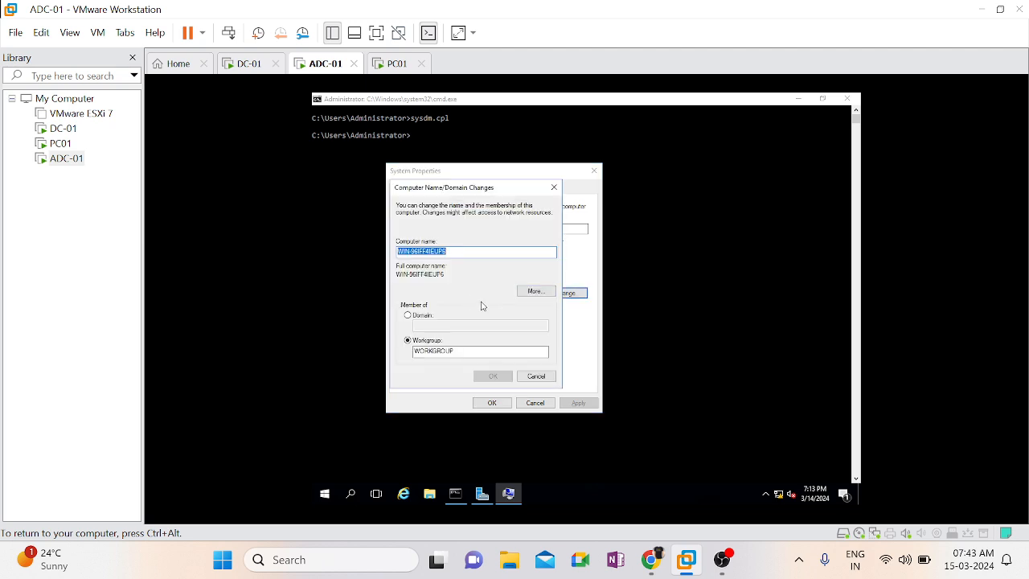
text(A)
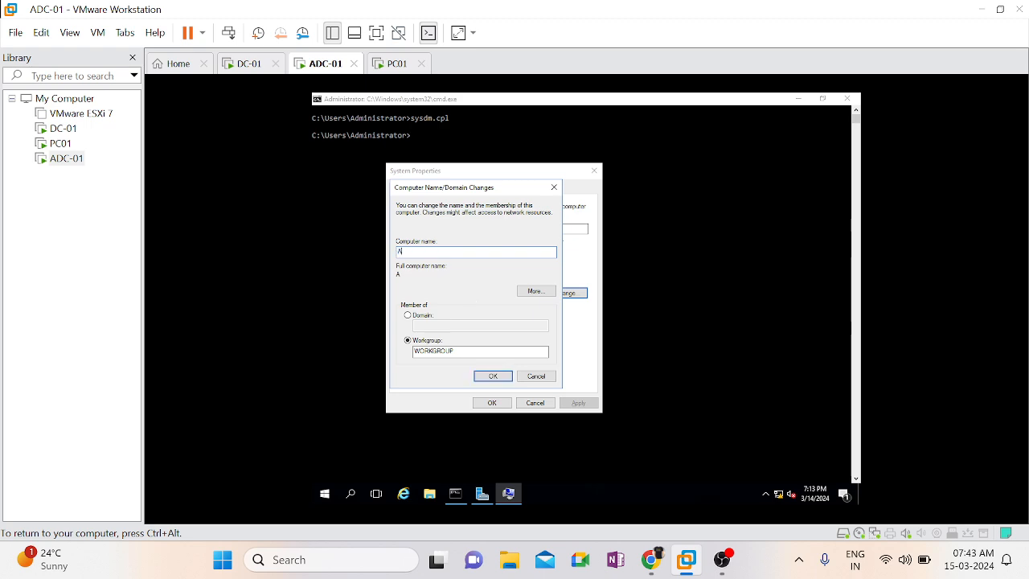
text(DC-01)
click(495, 383)
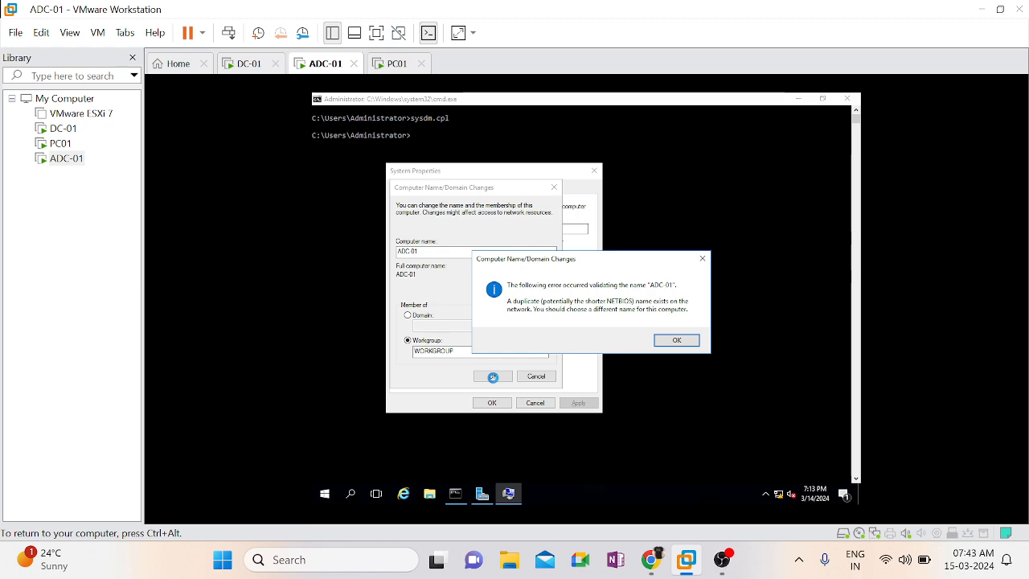
click(678, 346)
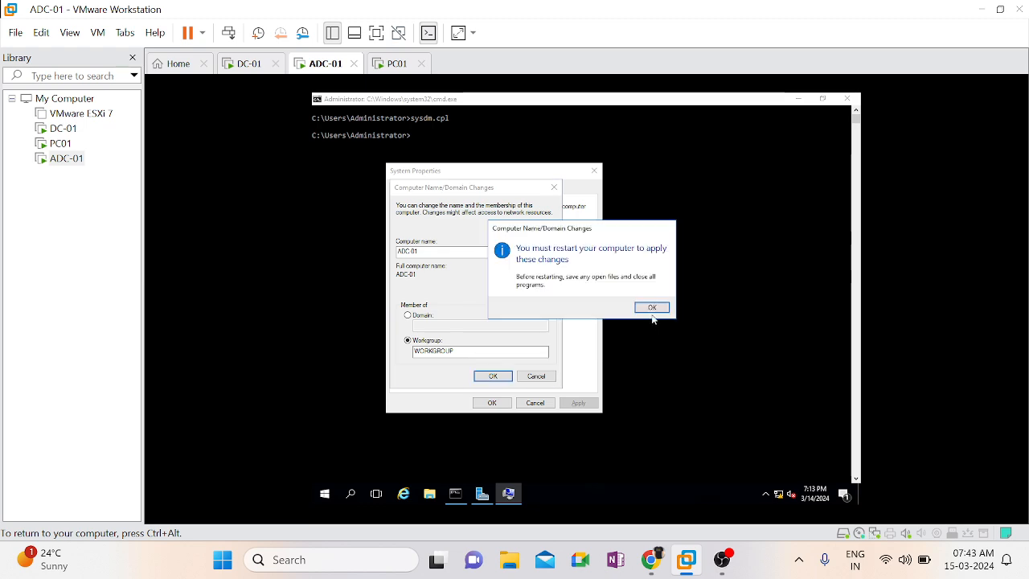
click(654, 309)
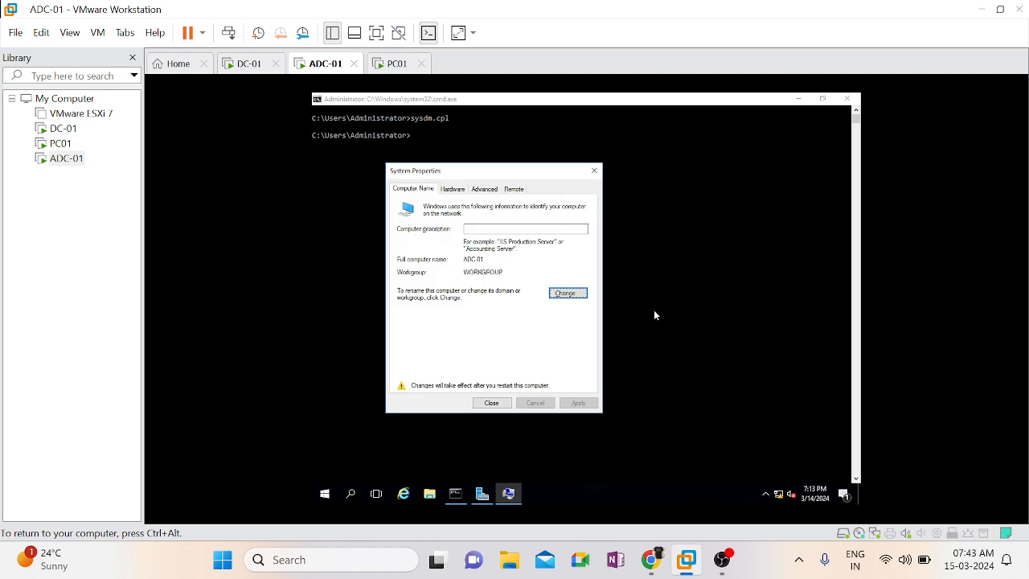
click(492, 403)
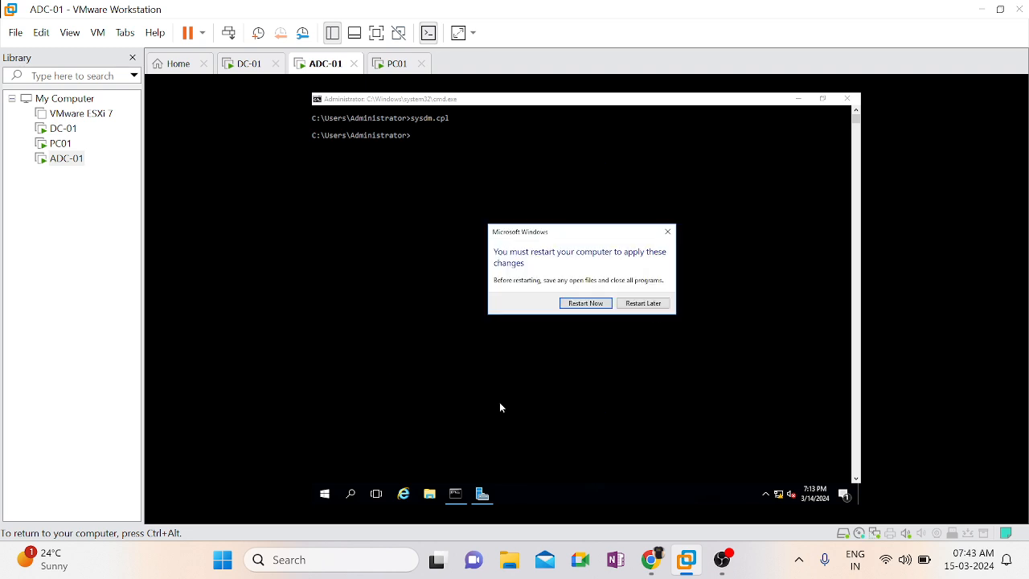
click(600, 304)
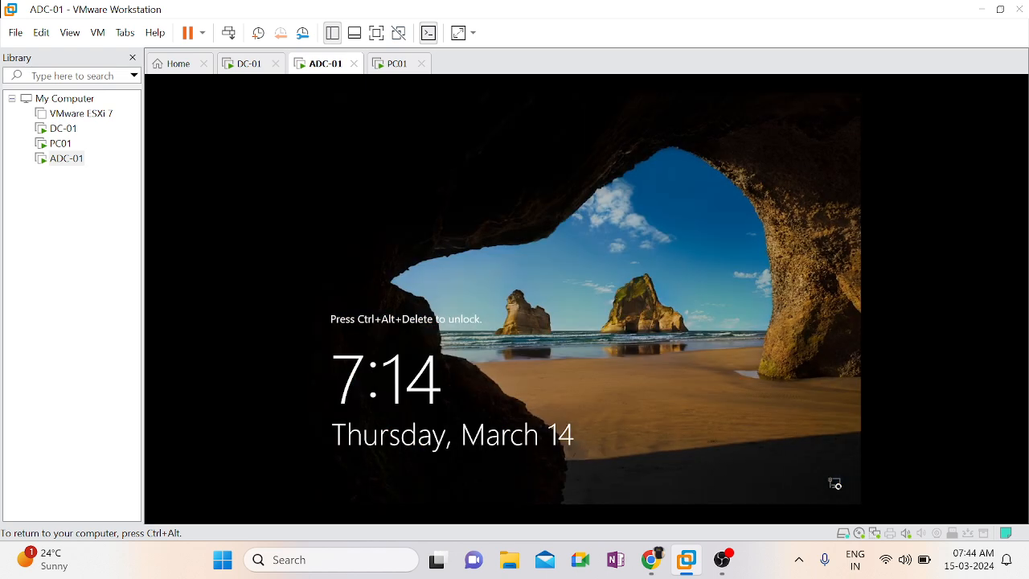
Send Ctrl+Alt+Del to the ADC-01 virtual machine and sign in as Administrator with the account password
key(ctrl+alt)
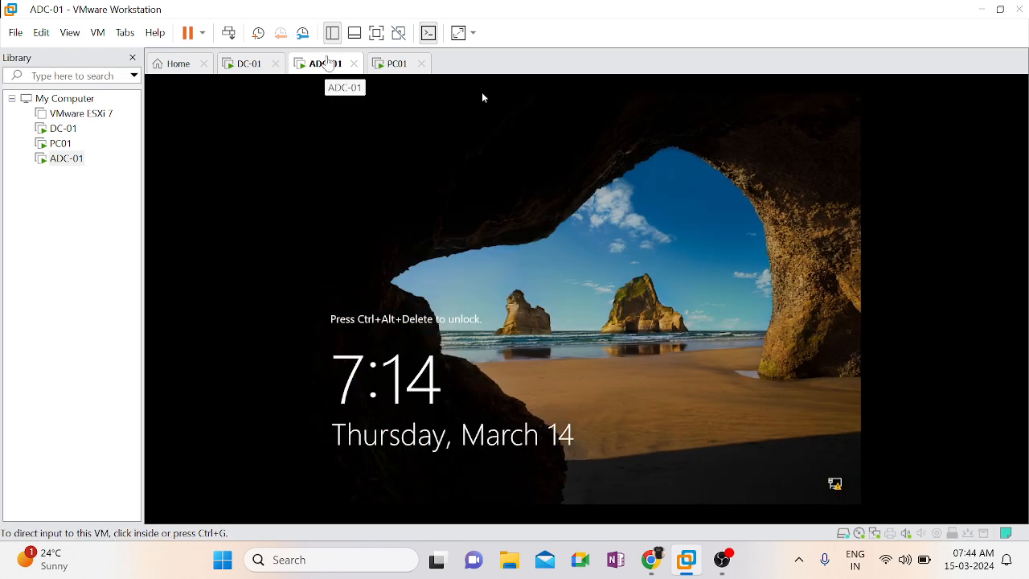
right_click(327, 62)
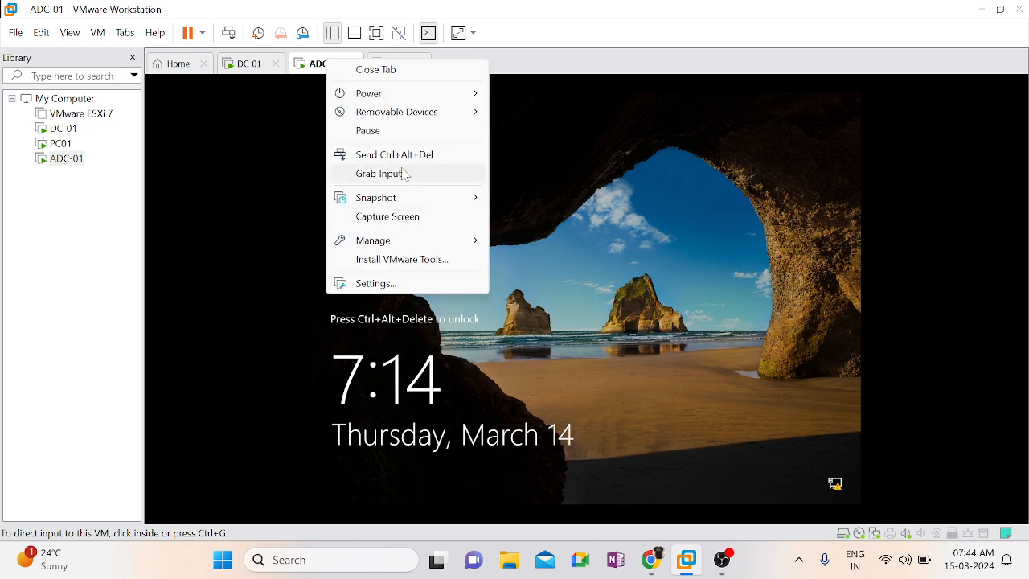
click(406, 157)
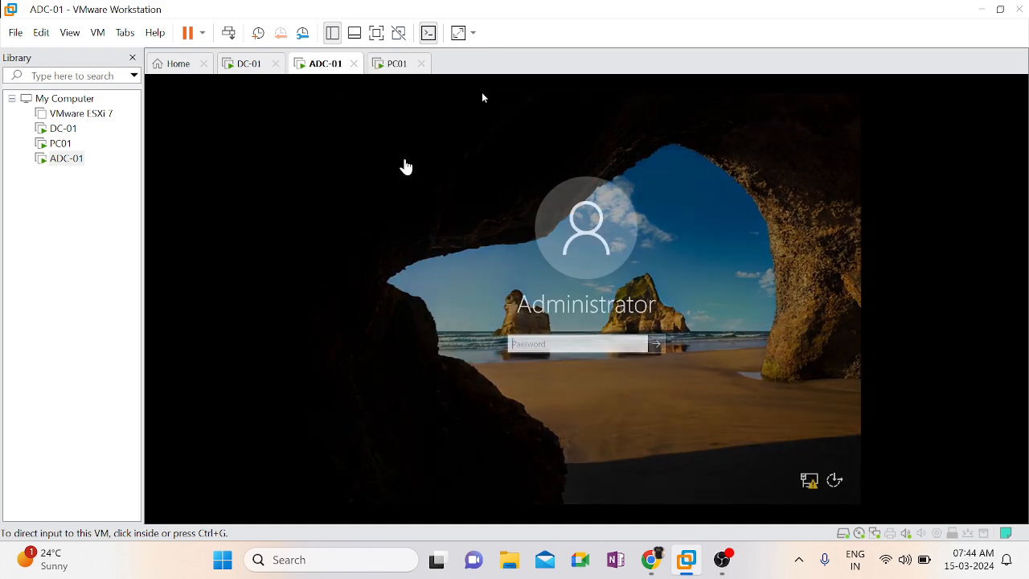
click(571, 346)
text(P)
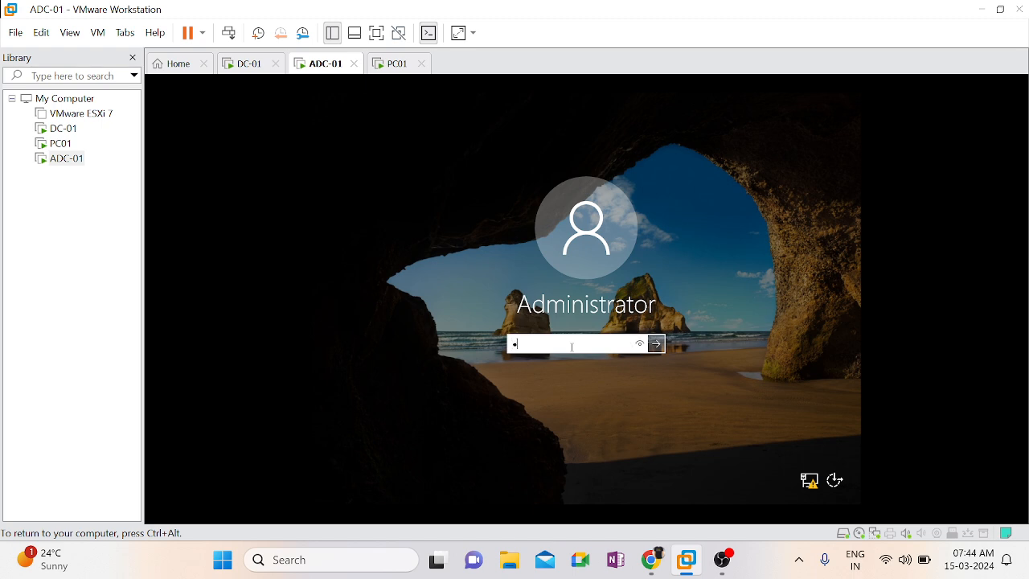
text(assword@123)
key(Return)
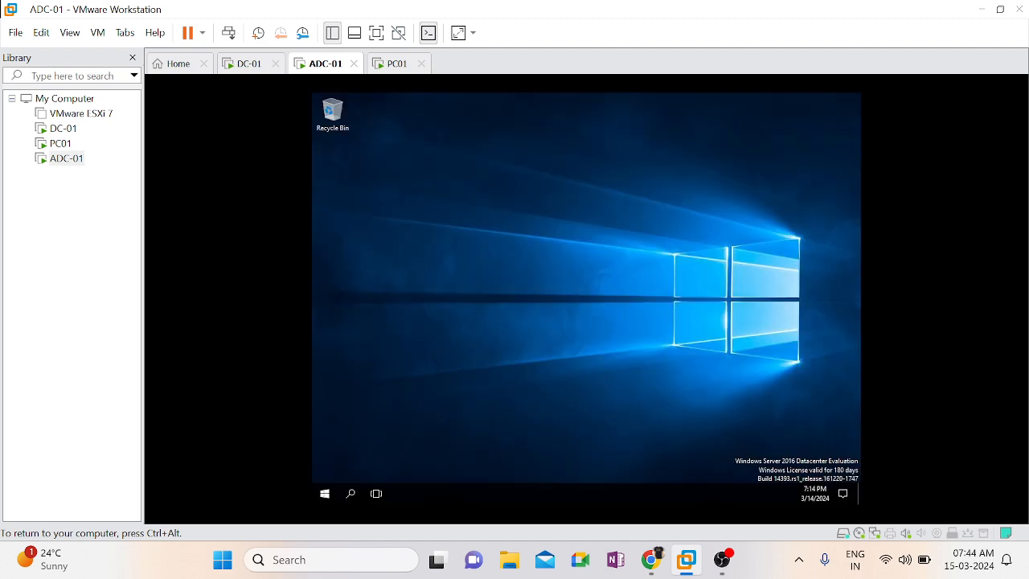
Open a Command Prompt on ADC-01 and run hostname to check the computer name
key(super+r)
key(Return)
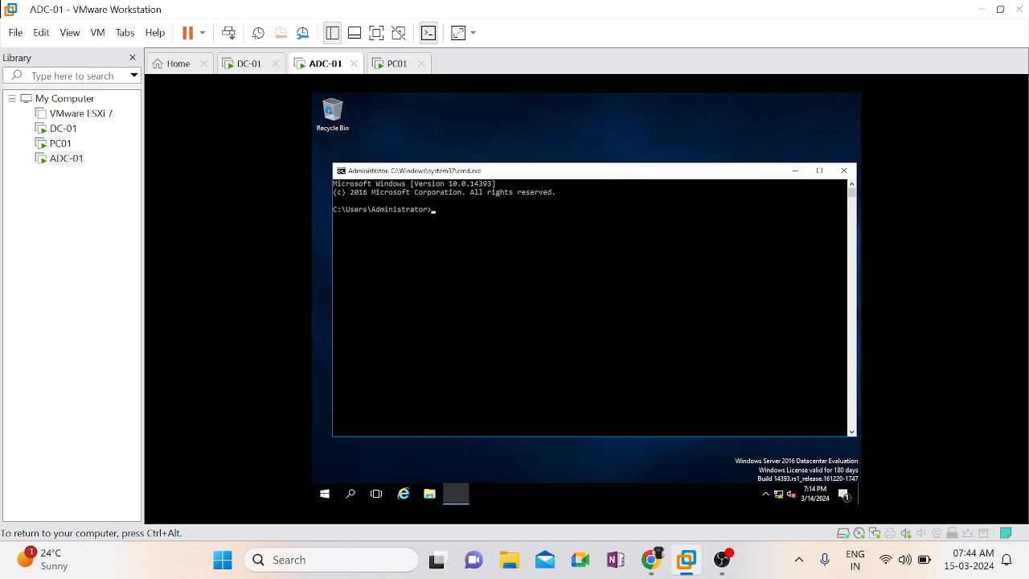
text(hostname)
key(Return)
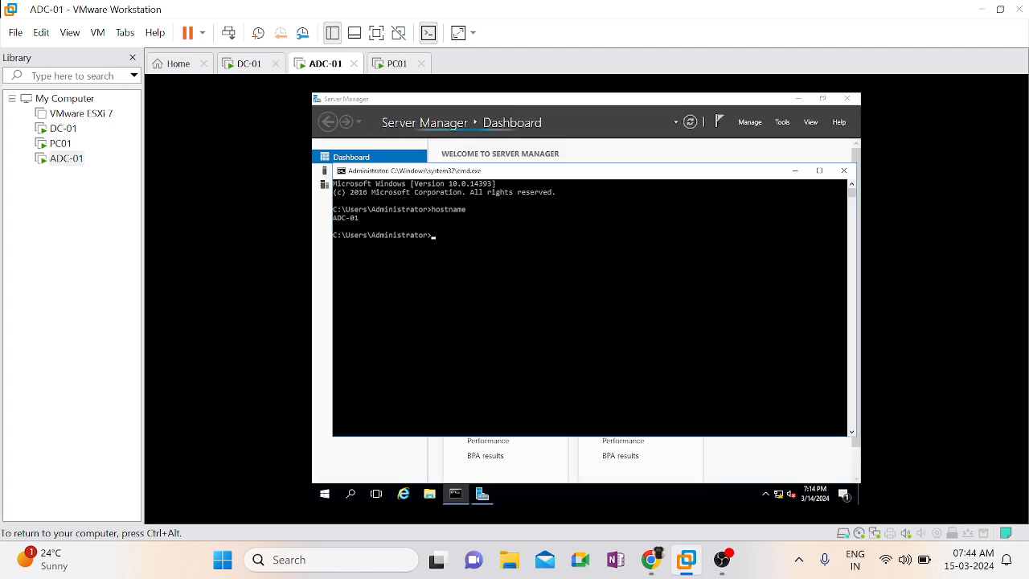
Run the time command on ADC-01, compare its clock with DC-01's, and close the Command Prompt
click(606, 322)
text(time)
key(Return)
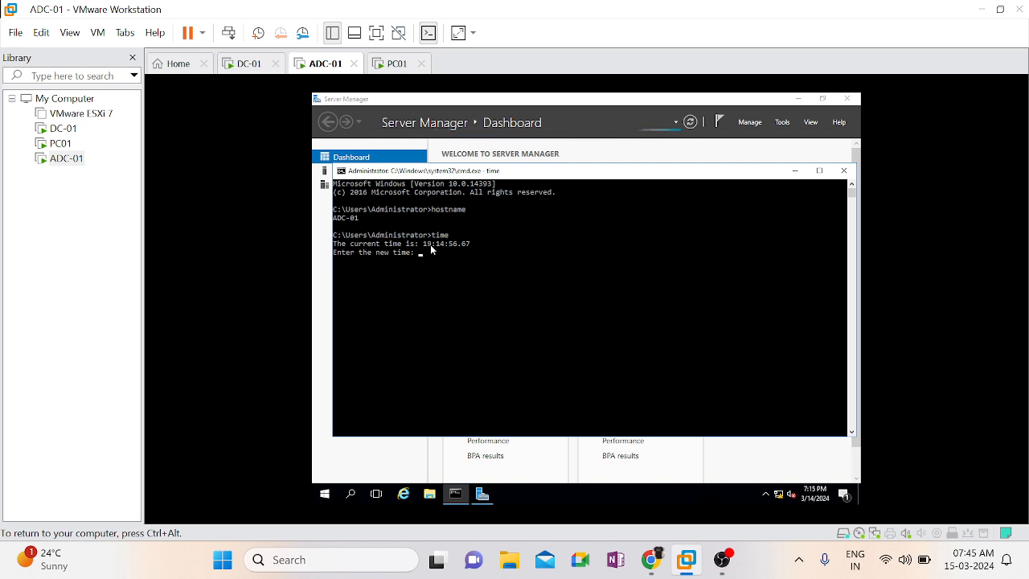
click(250, 66)
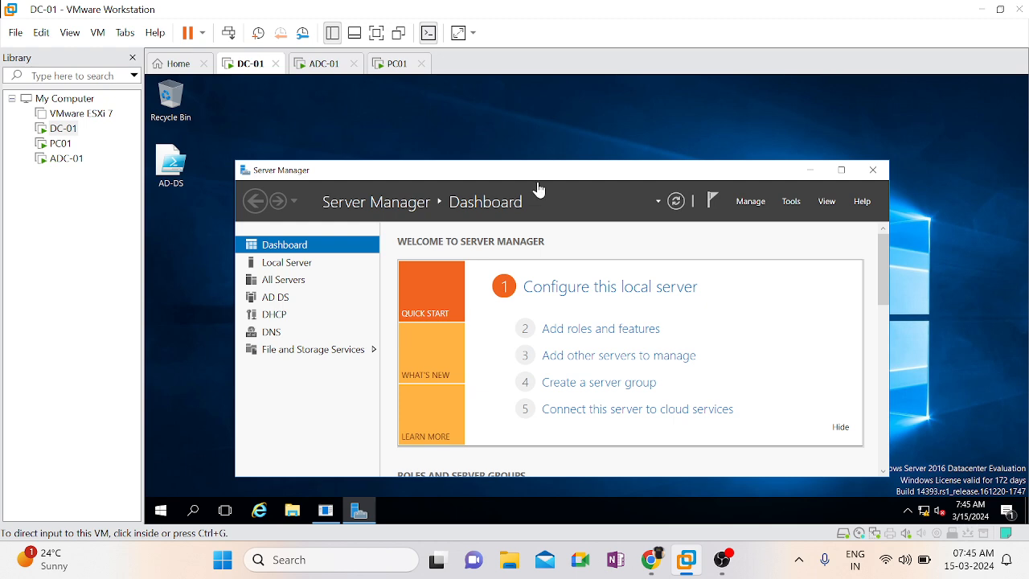
click(335, 69)
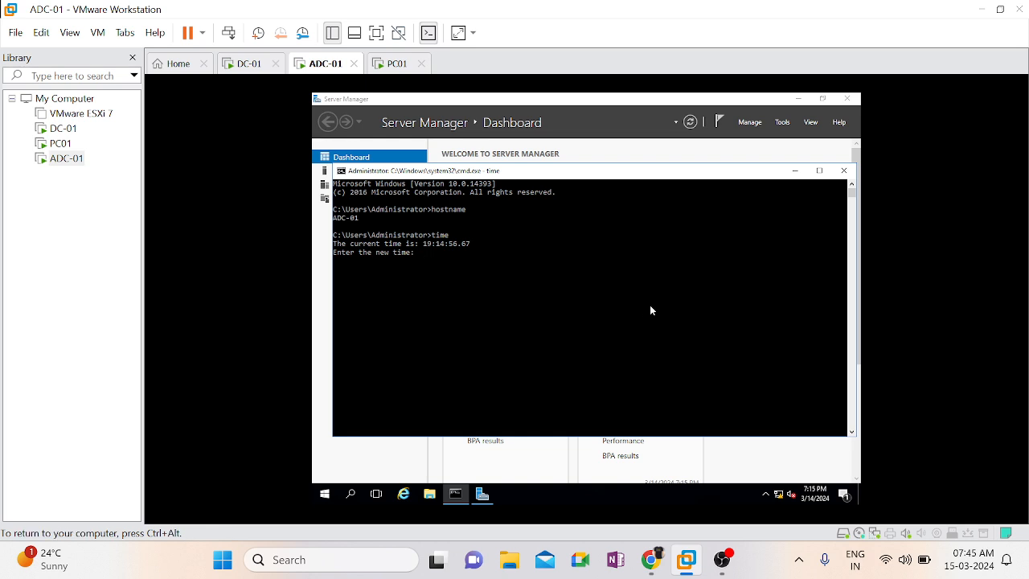
click(844, 171)
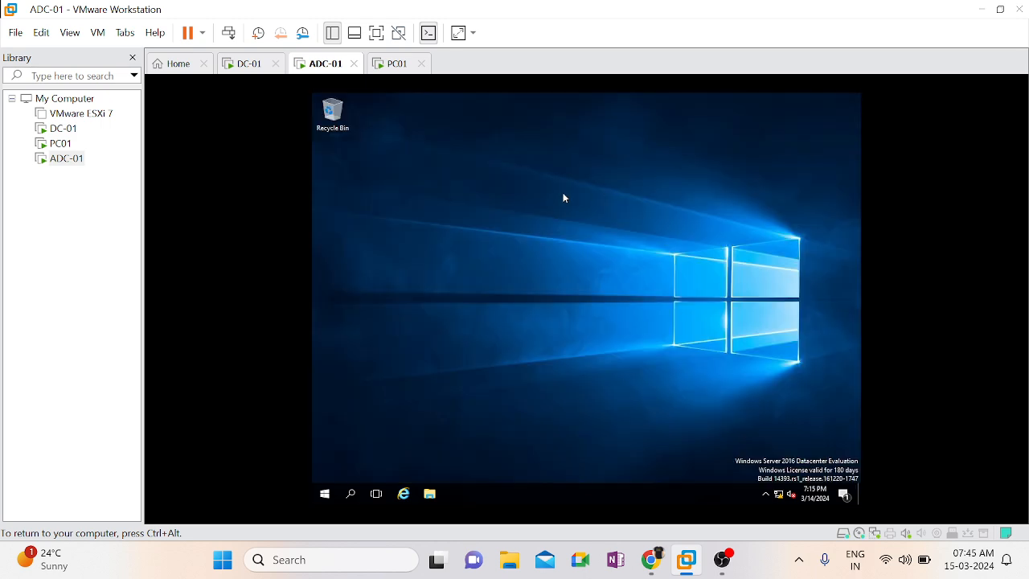
Start the VMware Tools installation for the ADC-01 virtual machine and dismiss the installation hint
click(97, 33)
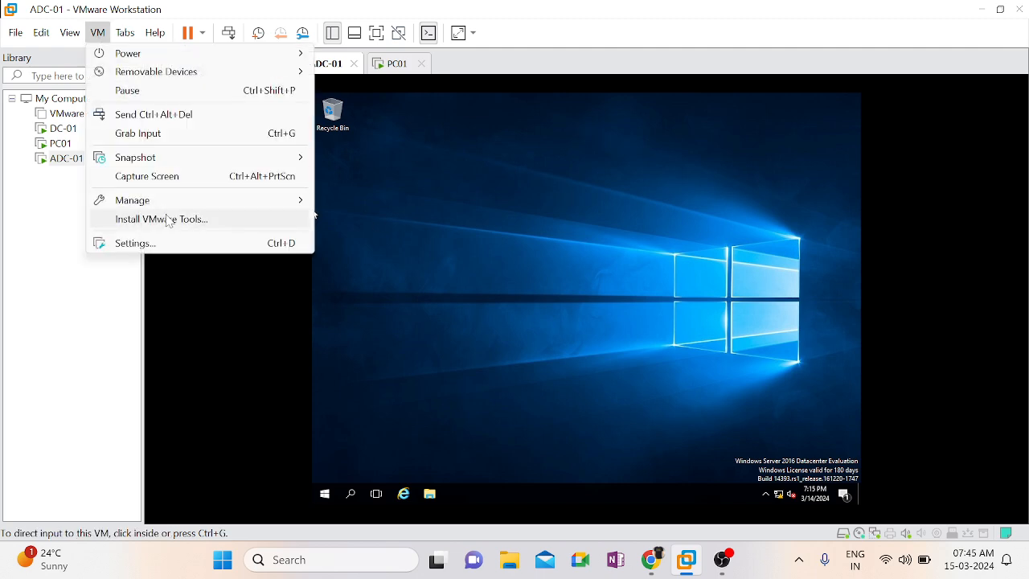
click(500, 299)
key(ctrl+alt)
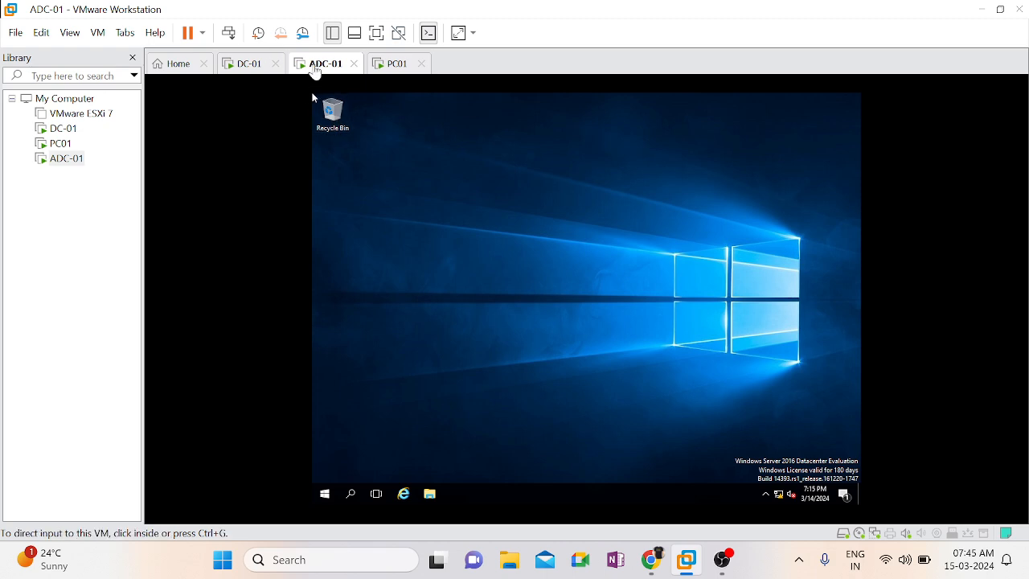
right_click(320, 70)
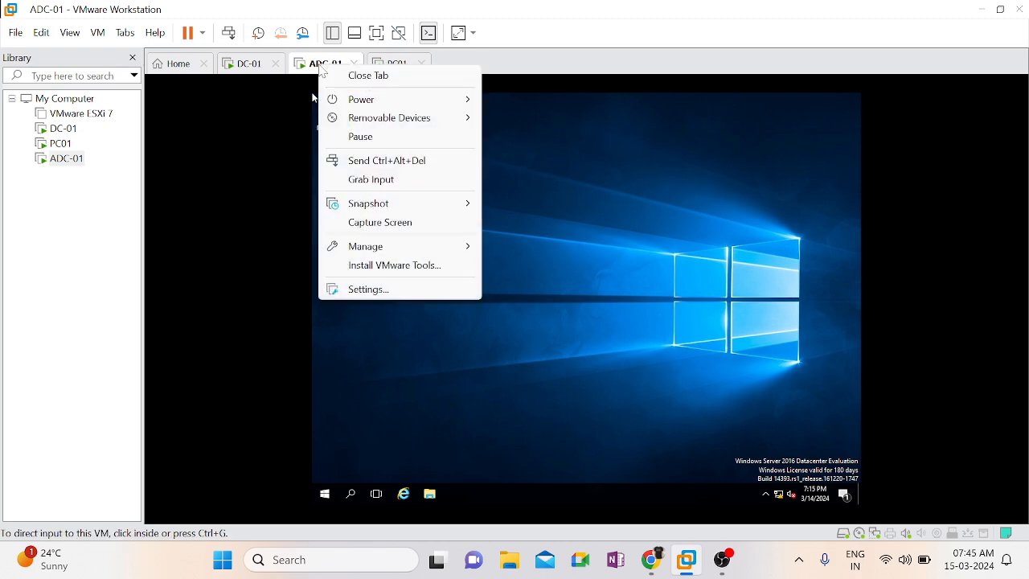
click(383, 267)
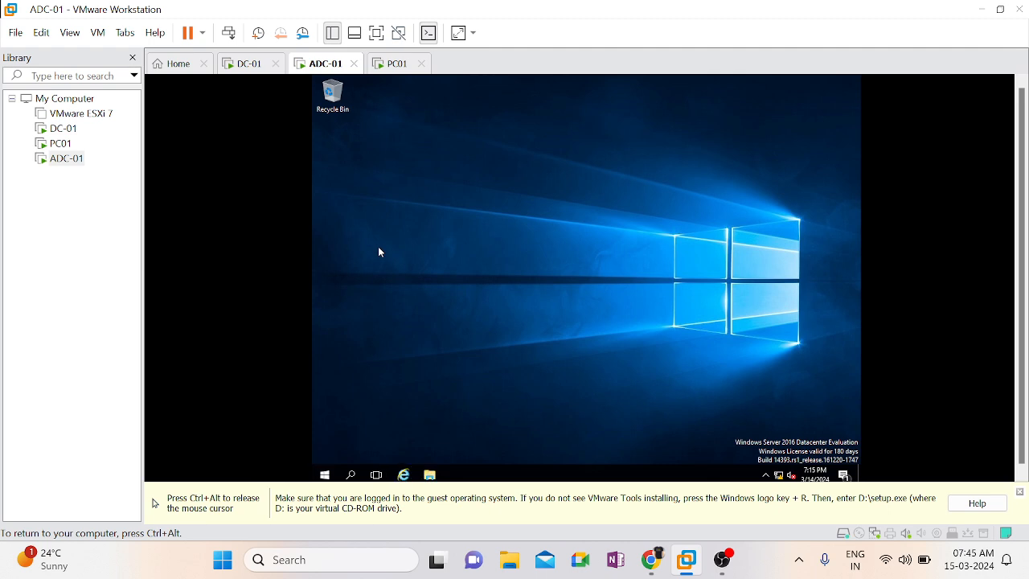
key(ctrl+alt)
click(1021, 494)
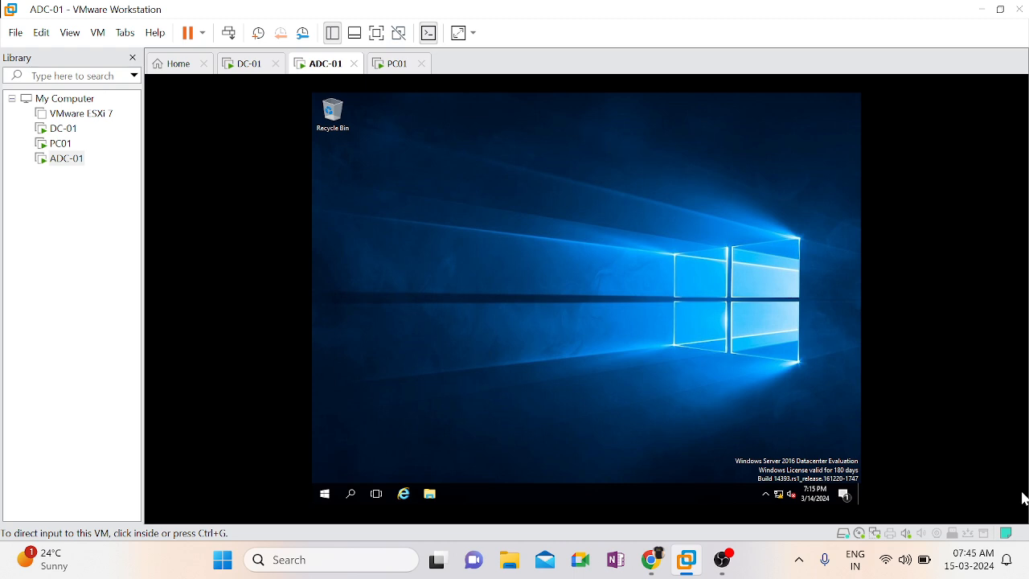
Launch the VMware Tools setup from DVD Drive (D:) under This PC in ADC-01
click(653, 509)
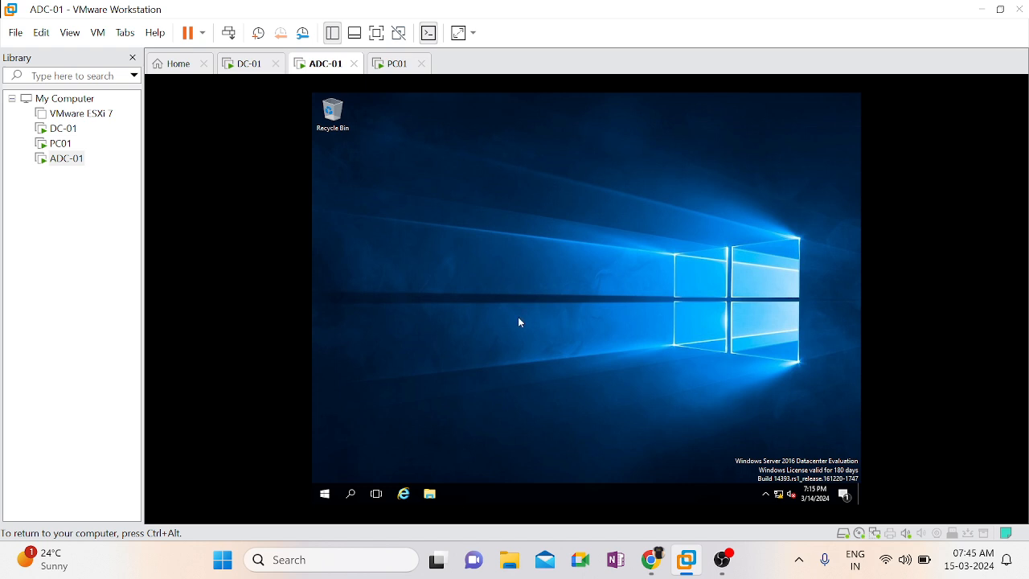
click(429, 499)
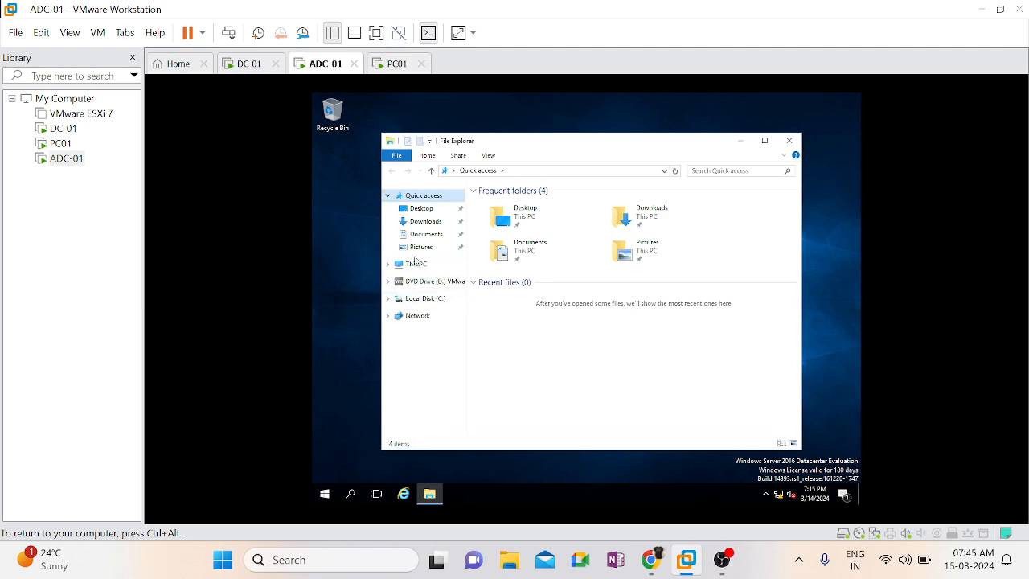
click(416, 269)
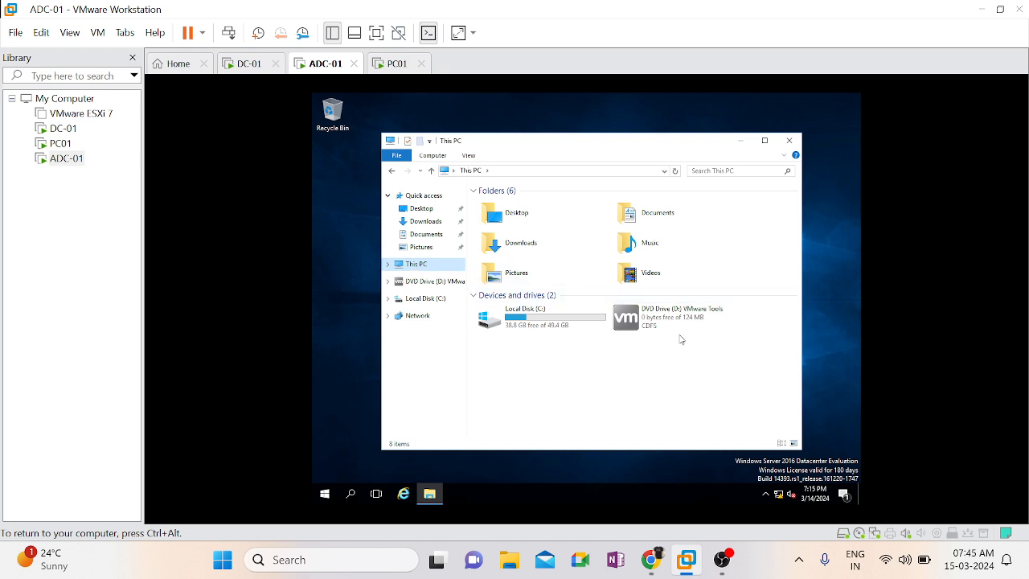
double_click(655, 322)
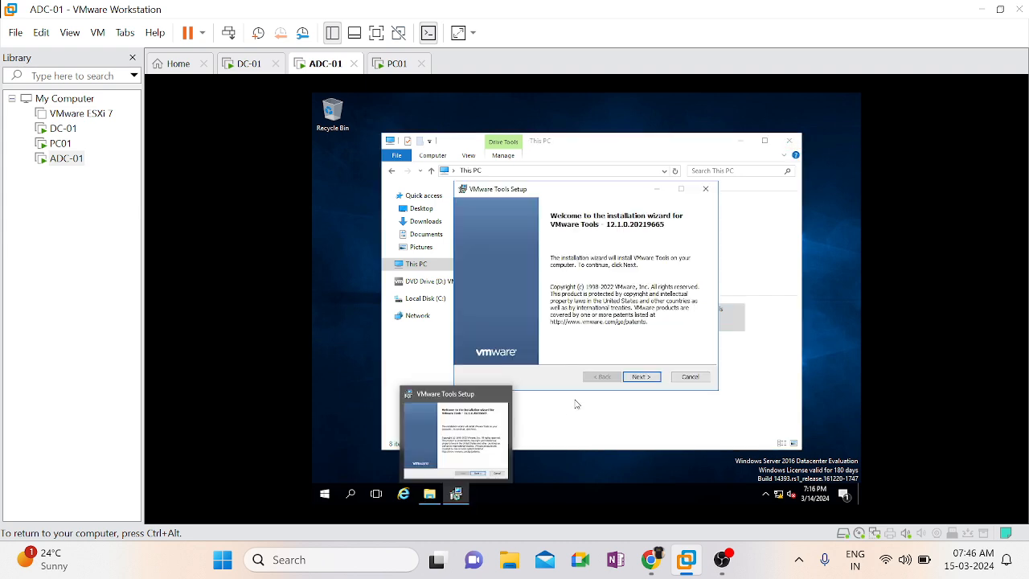
Install VMware Tools with the Complete setup type, finish the wizard and restart ADC-01 immediately
click(642, 378)
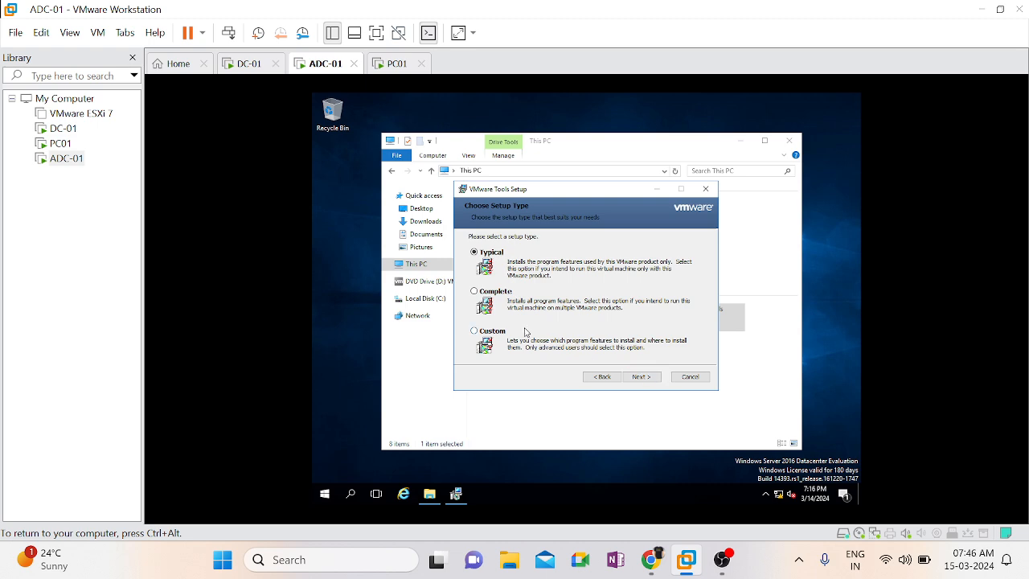
click(497, 297)
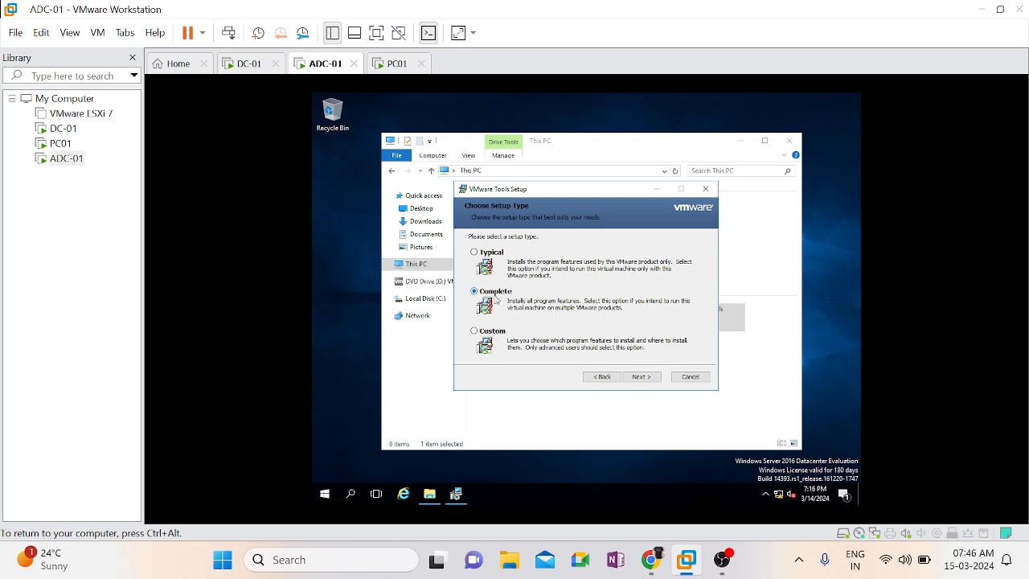
click(637, 378)
click(634, 377)
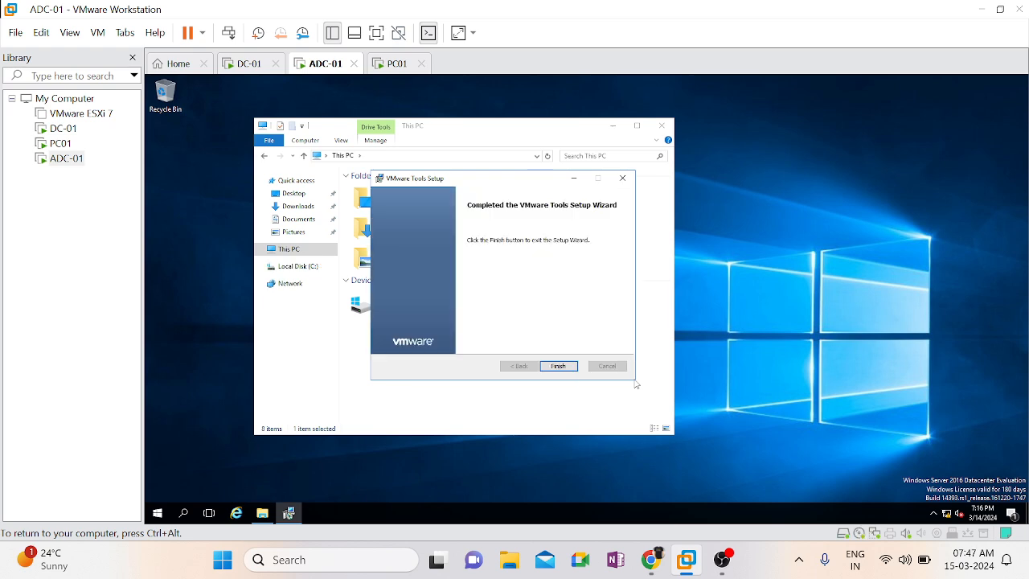
click(558, 365)
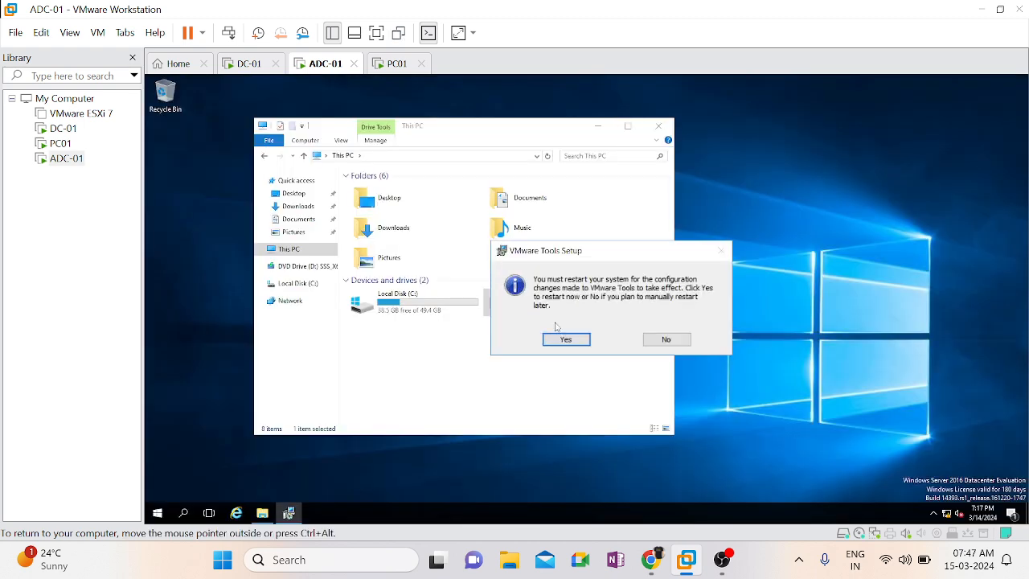
click(566, 340)
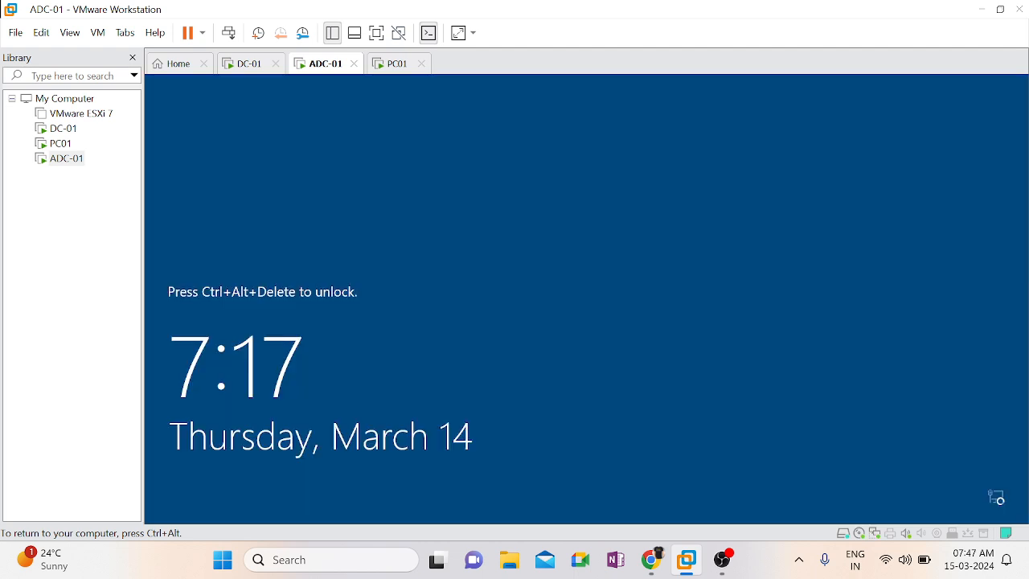
Send Ctrl+Alt+Del to the restarted ADC-01 virtual machine to reach its sign-in screen
key(ctrl+alt)
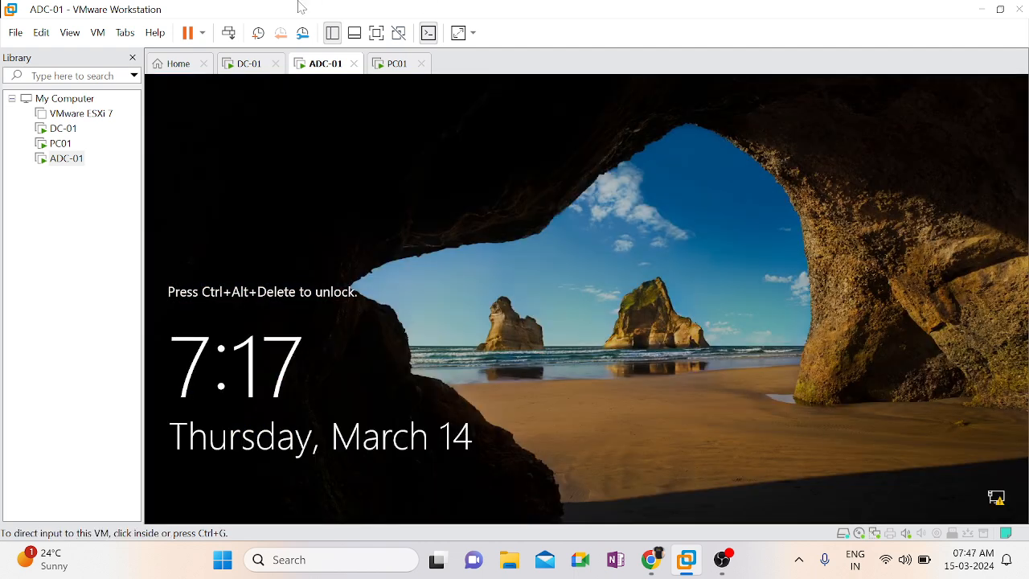
right_click(314, 68)
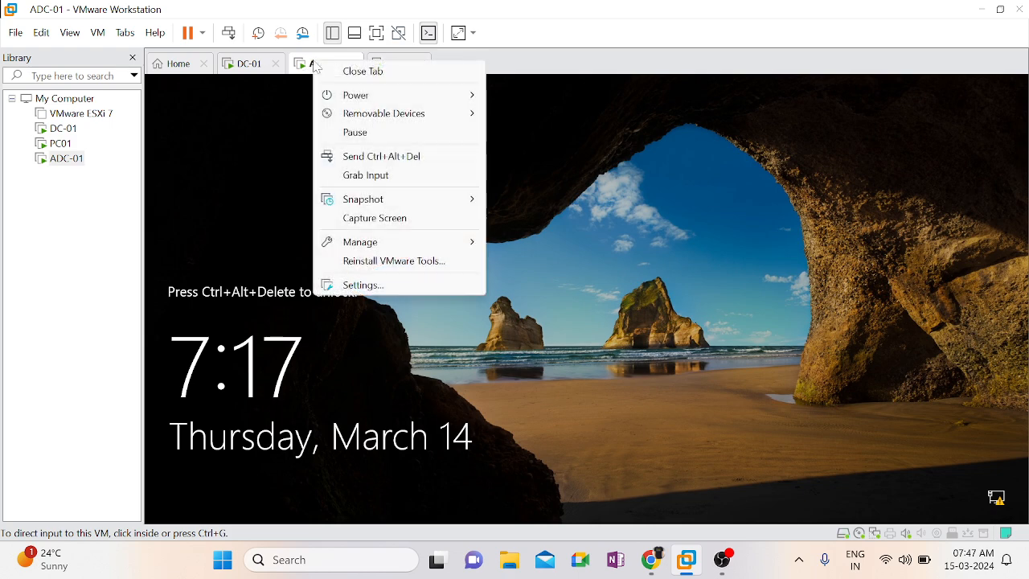
click(376, 156)
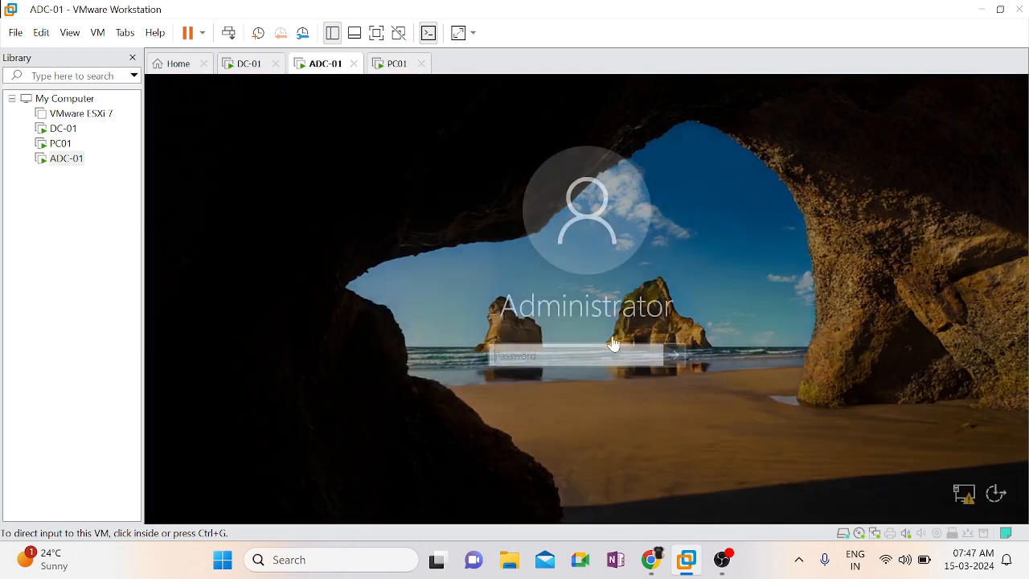
Try to sign in as Administrator with the account password
click(616, 350)
text(P@ssw0rd)
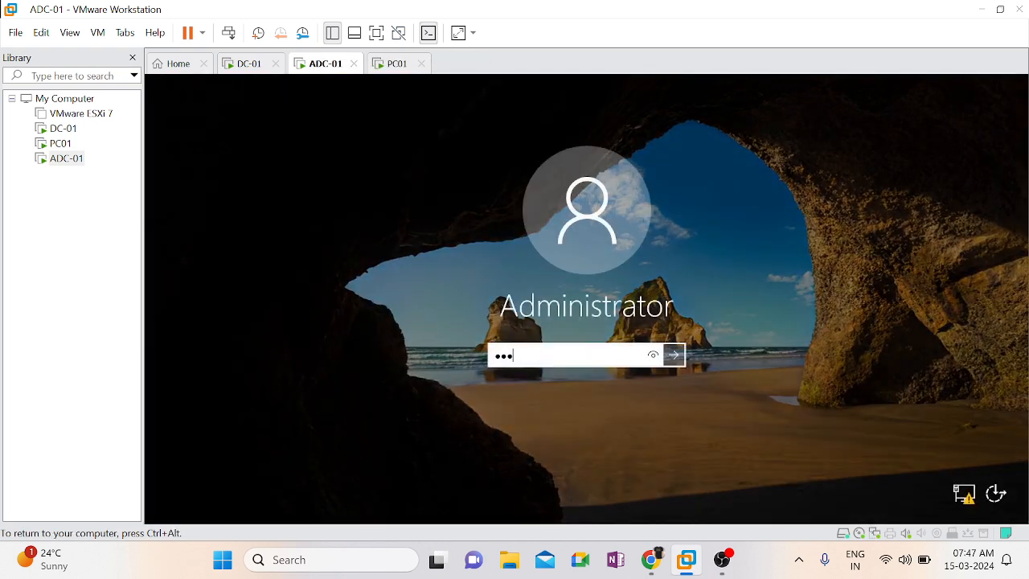
text(123)
key(Return)
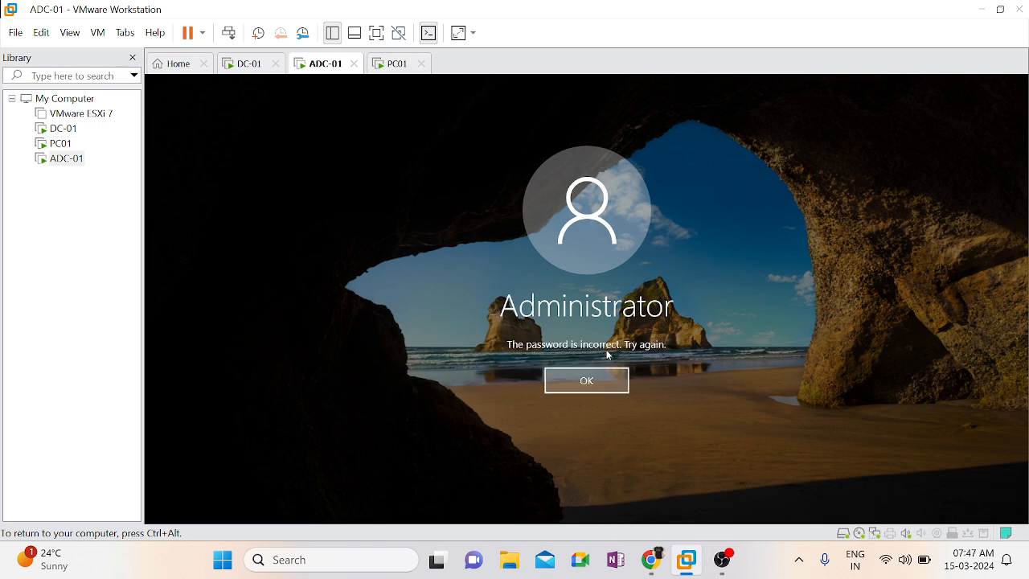
Return to the password prompt and sign in as Administrator by entering the account password again
key(Return)
text(P@ssw0rd)
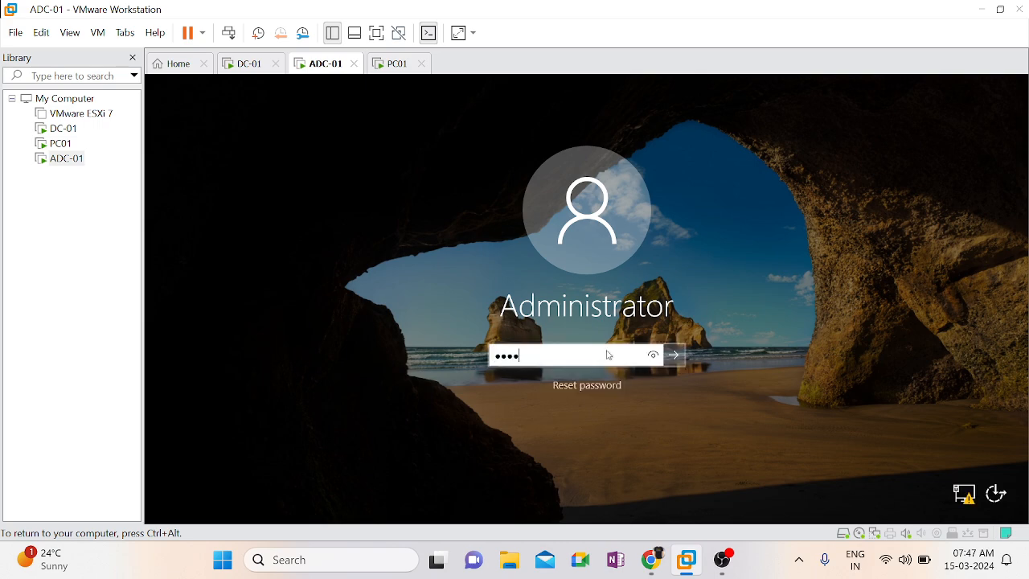
text(@123)
key(Return)
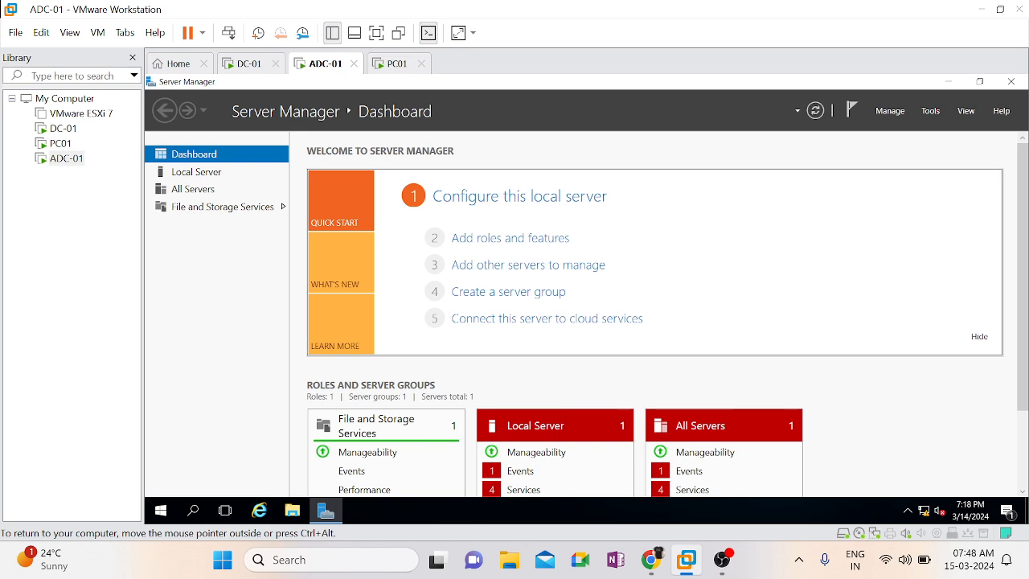
Start the Add Roles and Features Wizard from the Server Manager dashboard and maximize its window
click(925, 113)
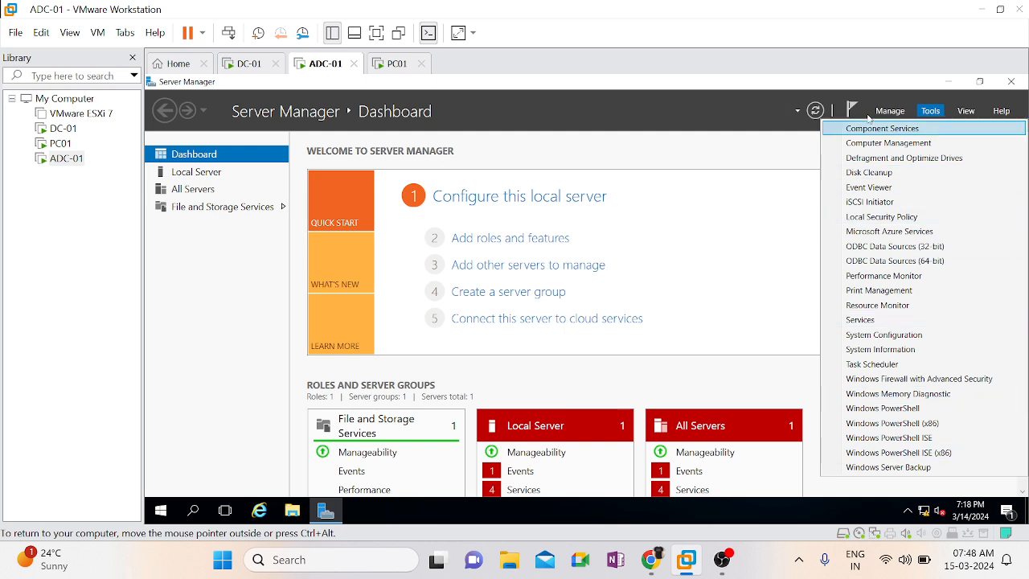
click(714, 156)
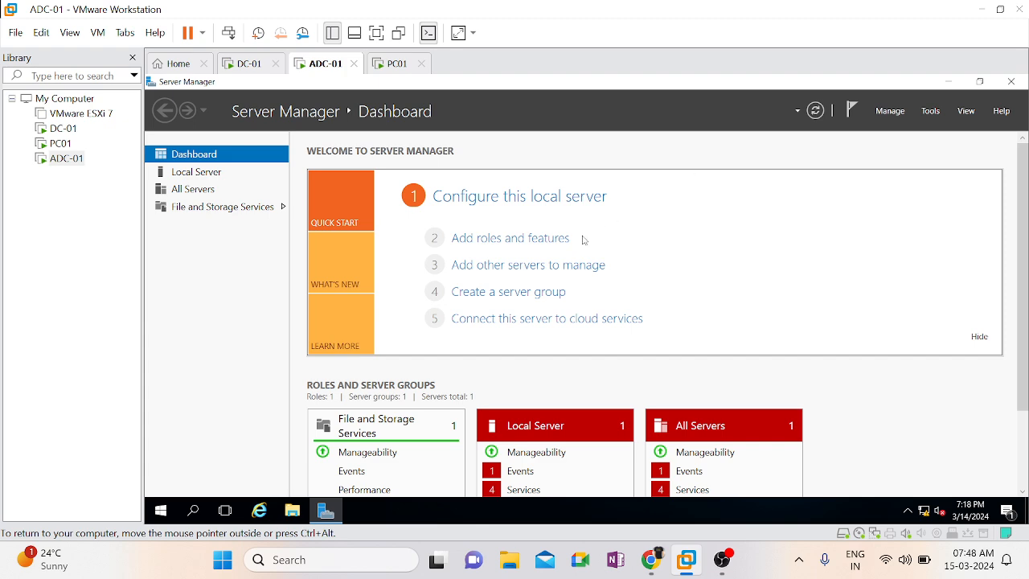
click(538, 240)
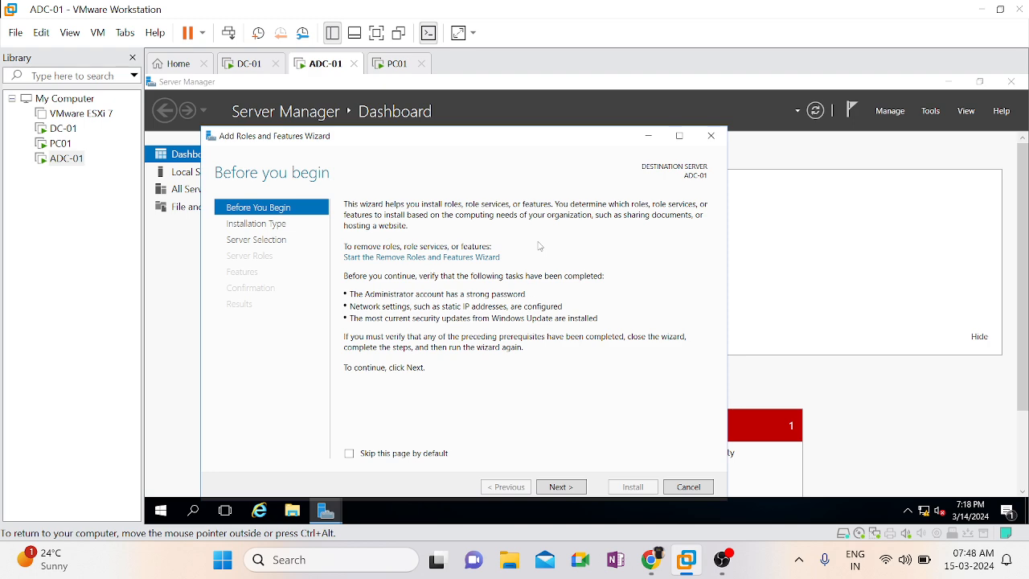
click(678, 141)
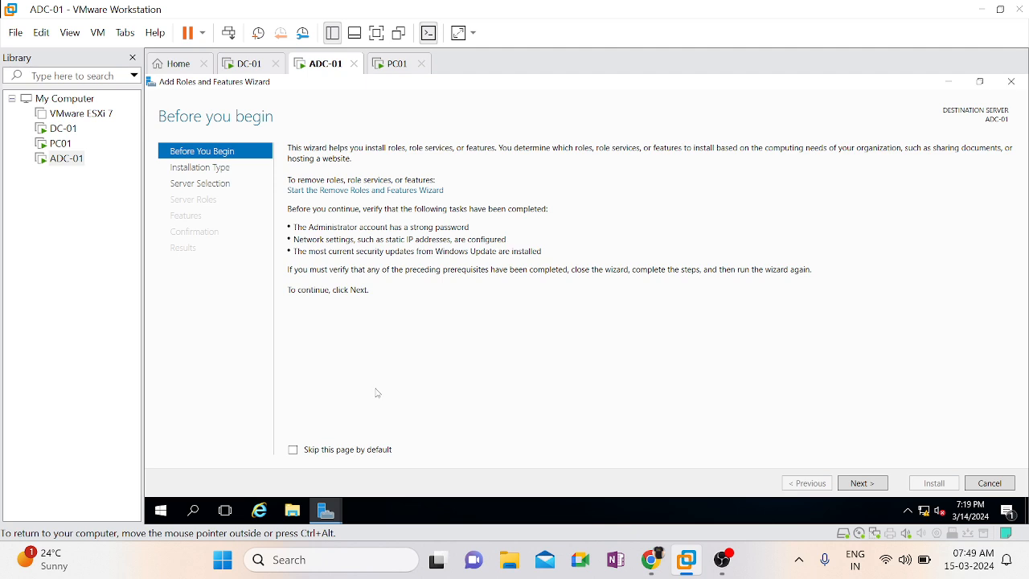
Choose a role-based installation on server ADC-01 and select the Active Directory Domain Services role with its required features and management tools
click(868, 485)
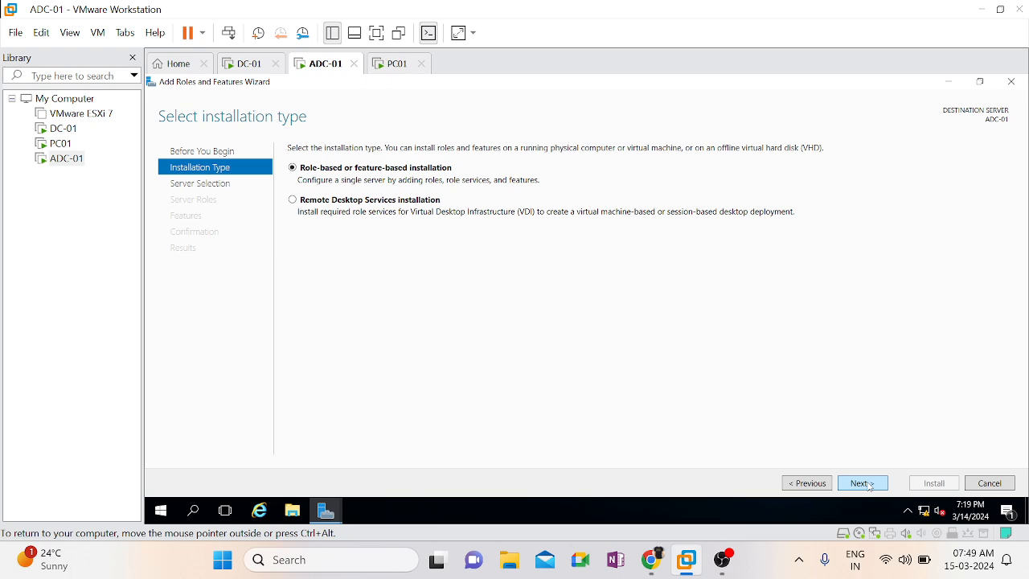
click(871, 487)
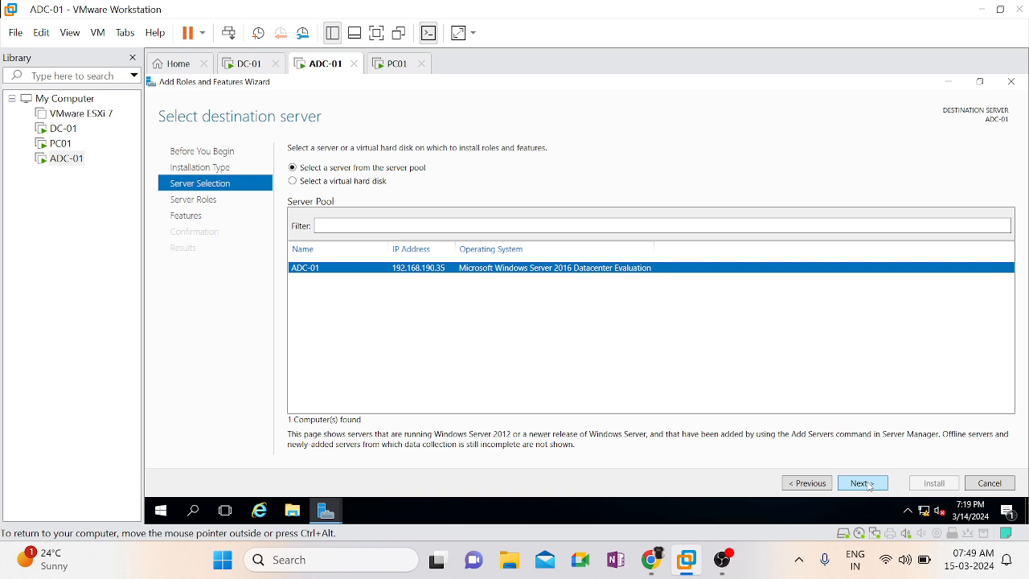
click(870, 488)
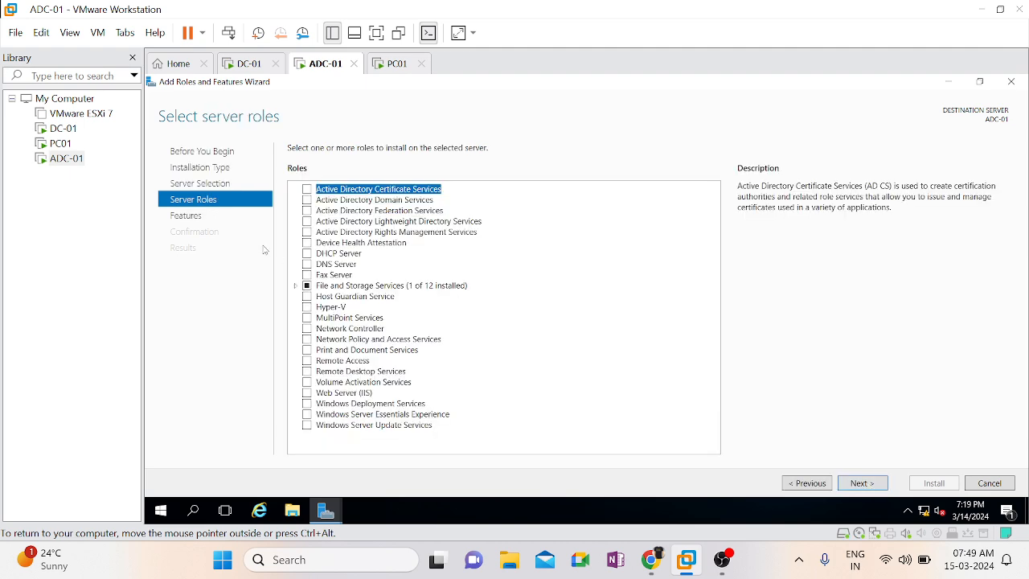
click(307, 200)
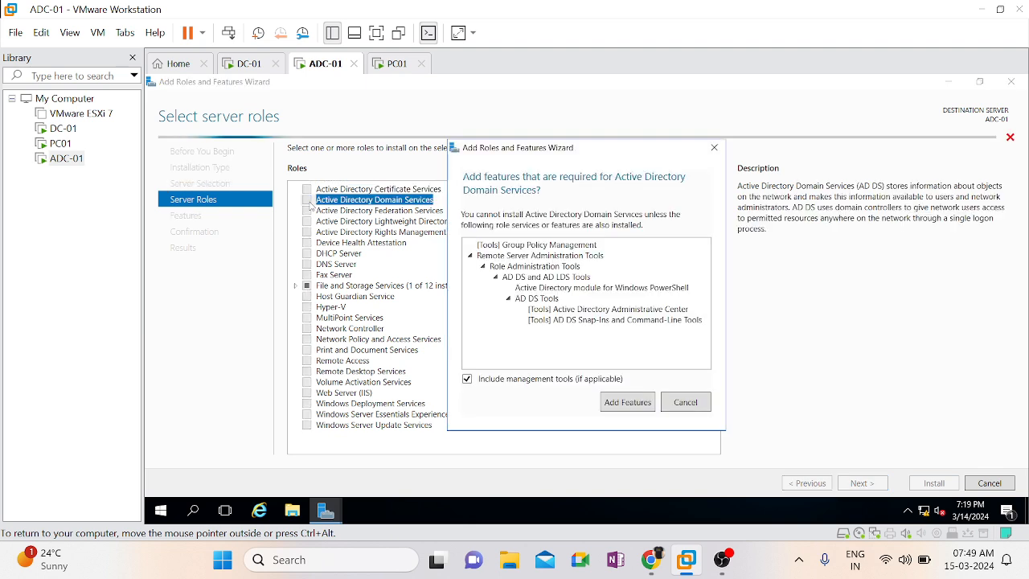
click(613, 402)
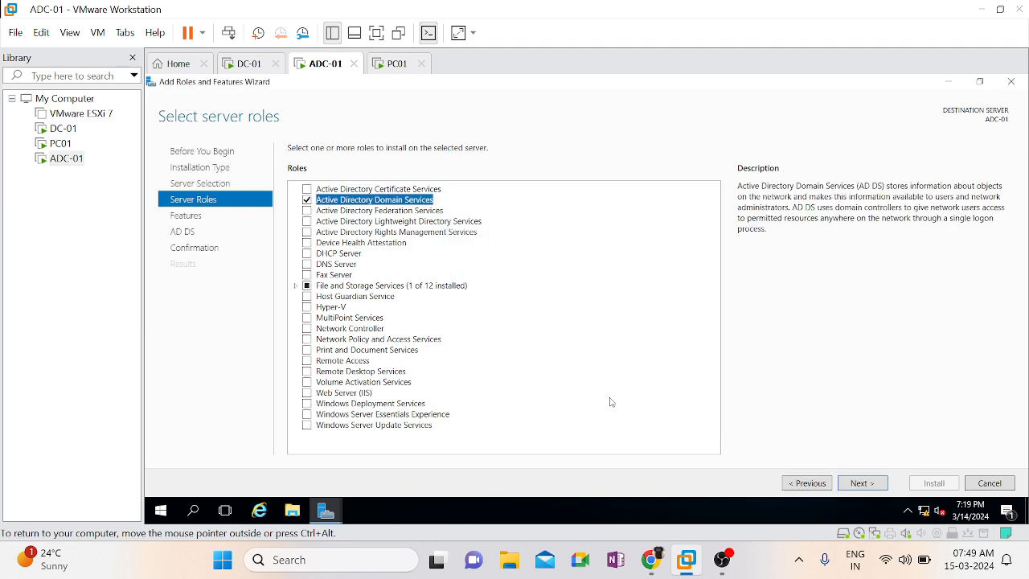
Keep the default features, install Active Directory Domain Services on ADC-01, and restore the wizard window while the installation runs
click(853, 487)
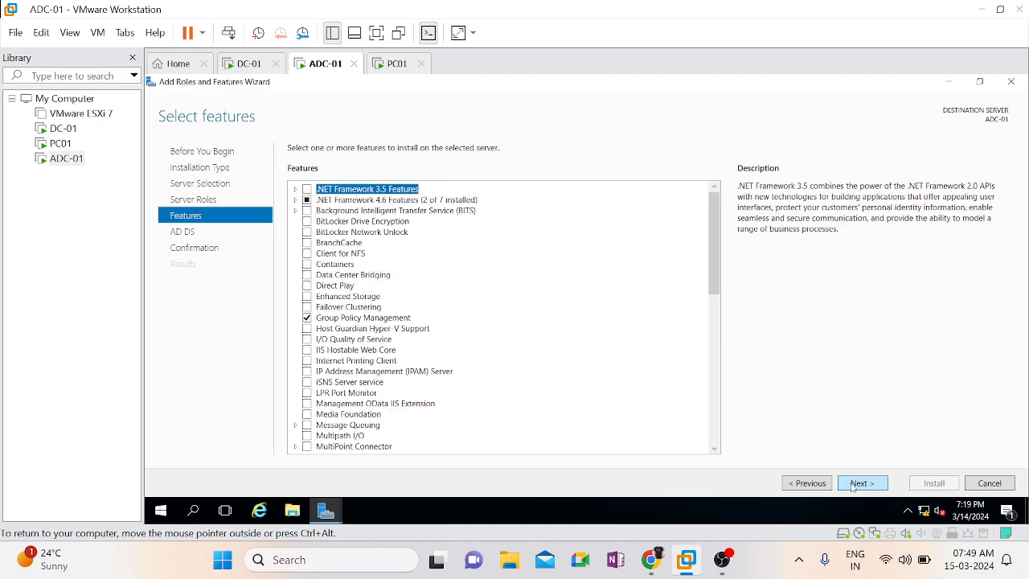
click(854, 487)
click(854, 486)
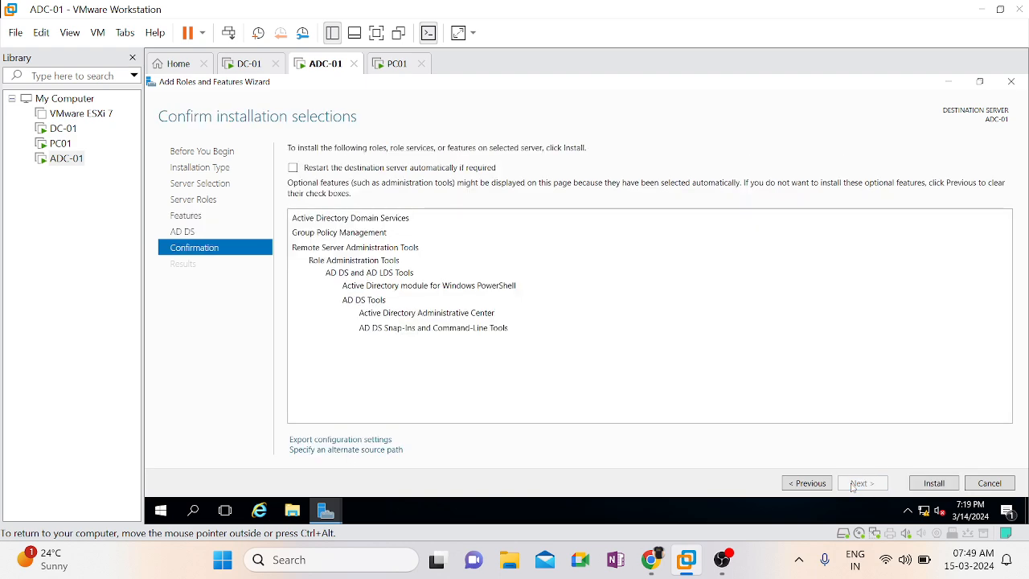
click(918, 486)
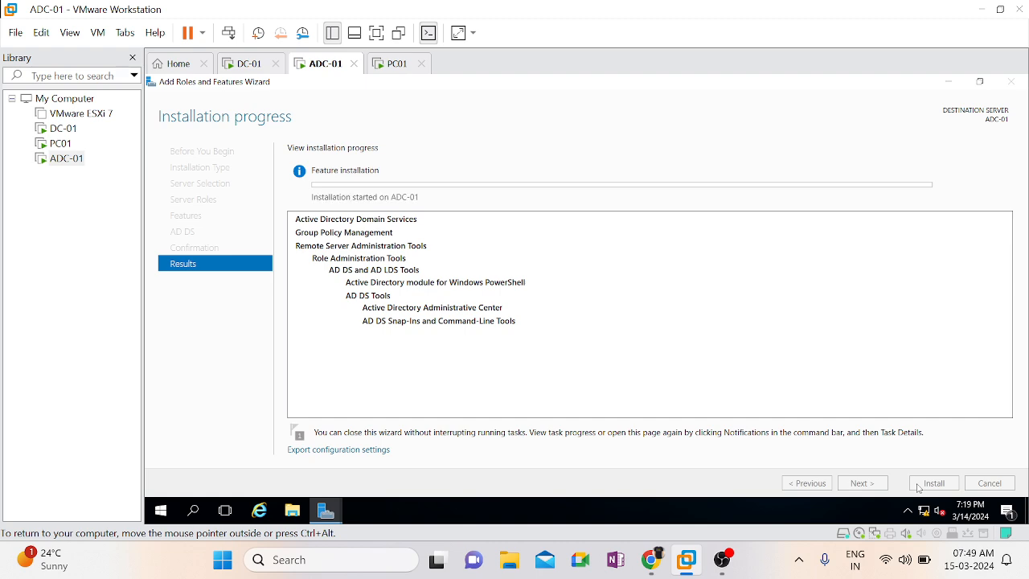
key(ctrl+alt)
click(981, 83)
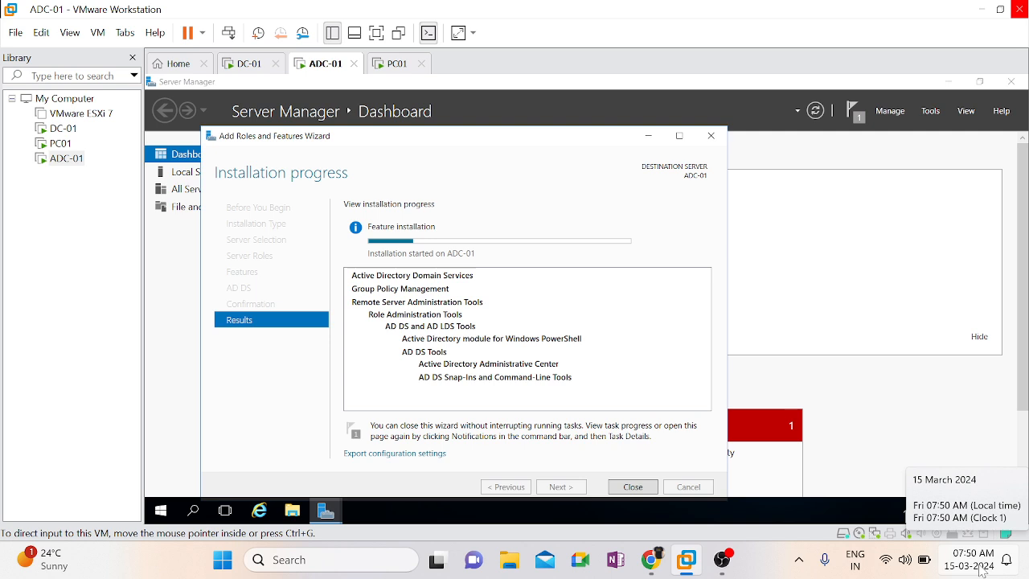
click(861, 254)
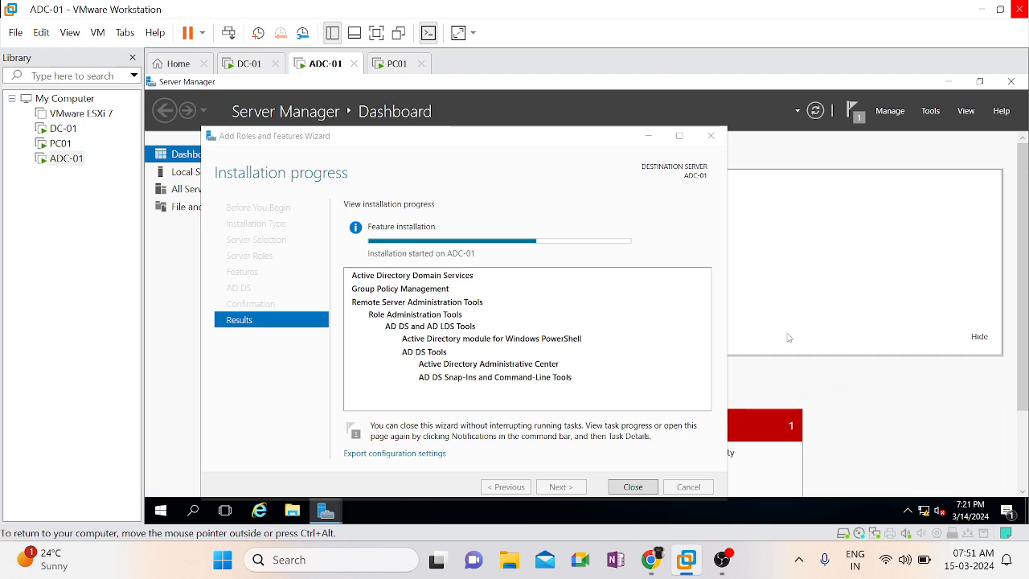
key(ctrl+alt)
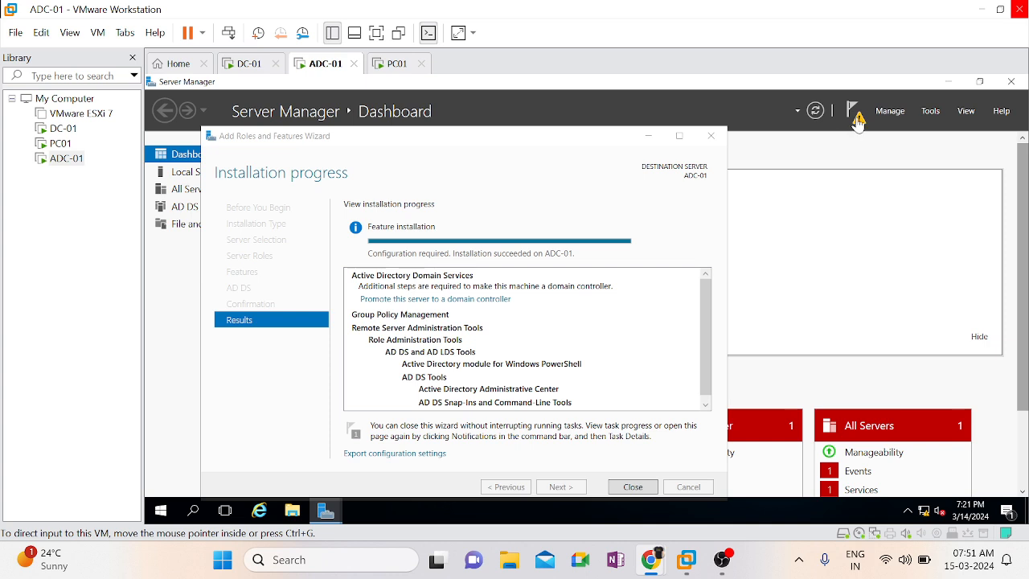
click(469, 302)
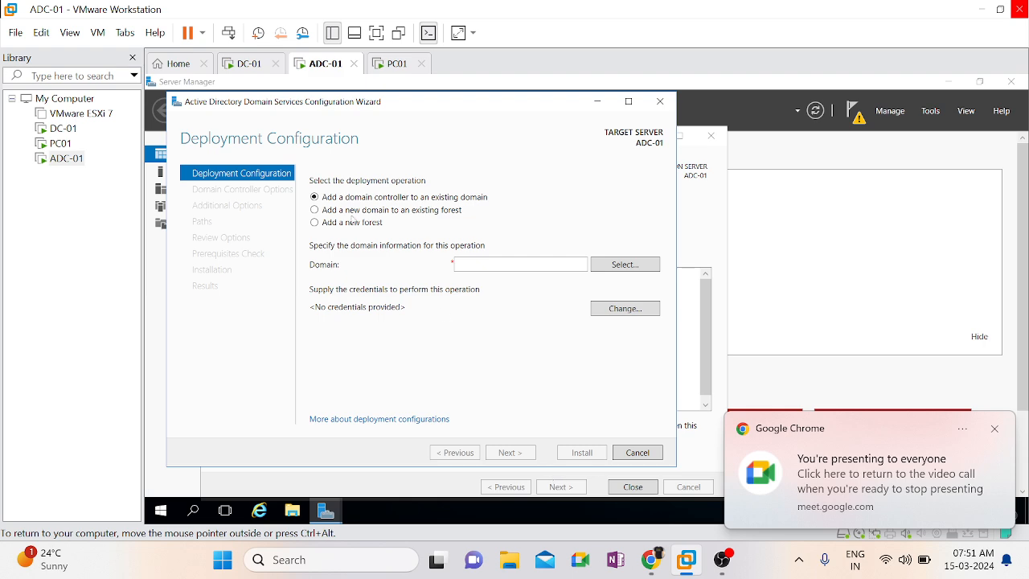
click(711, 135)
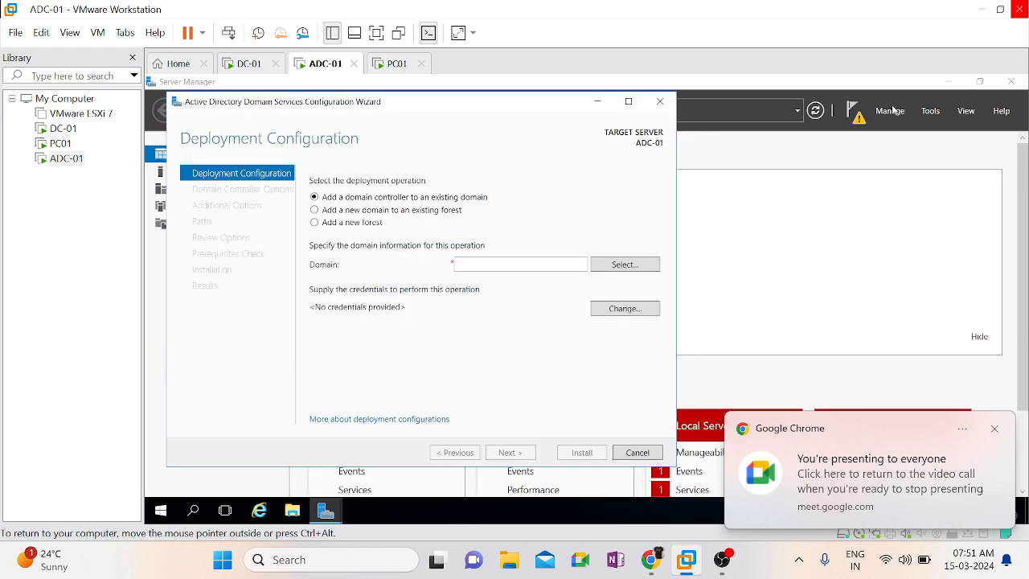
click(1011, 81)
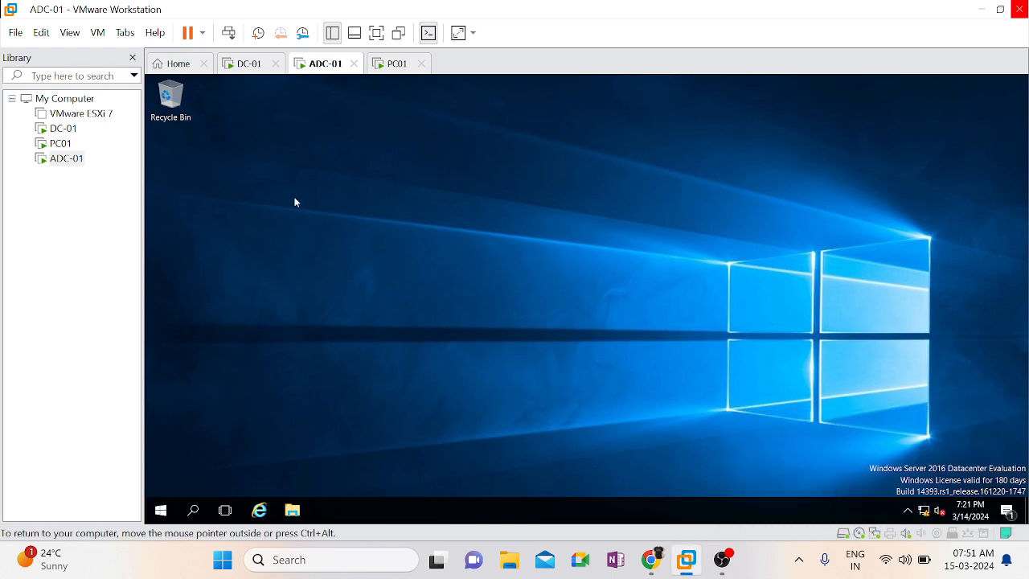
Reopen Server Manager, start promoting this server to a domain controller from its notifications, and maximize the configuration wizard
click(163, 510)
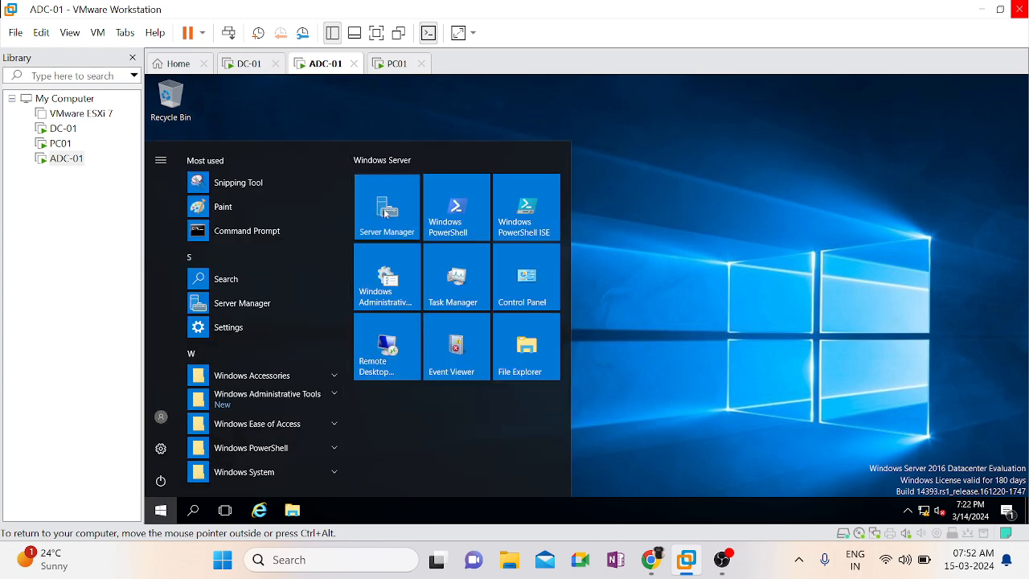
click(385, 213)
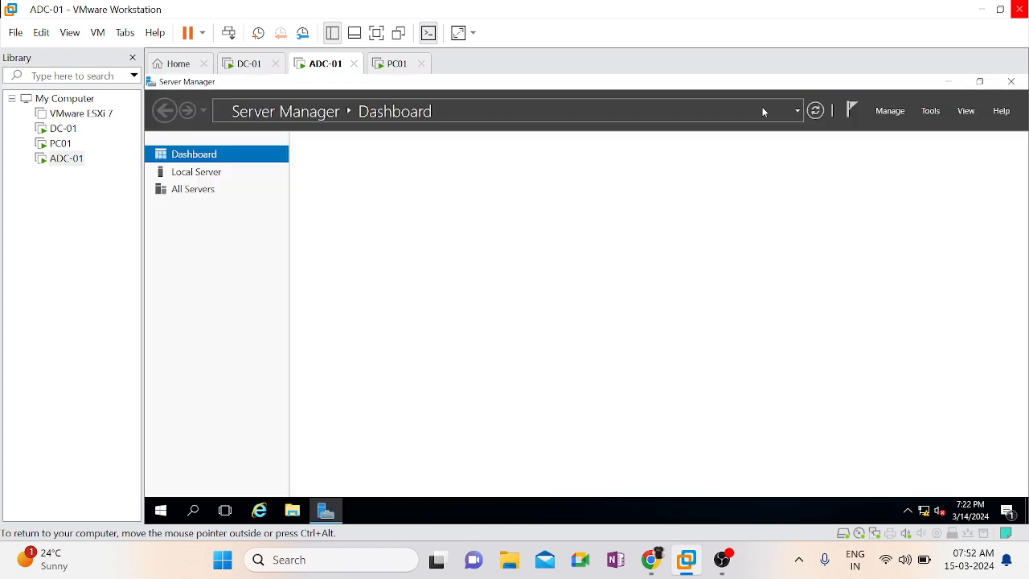
click(845, 116)
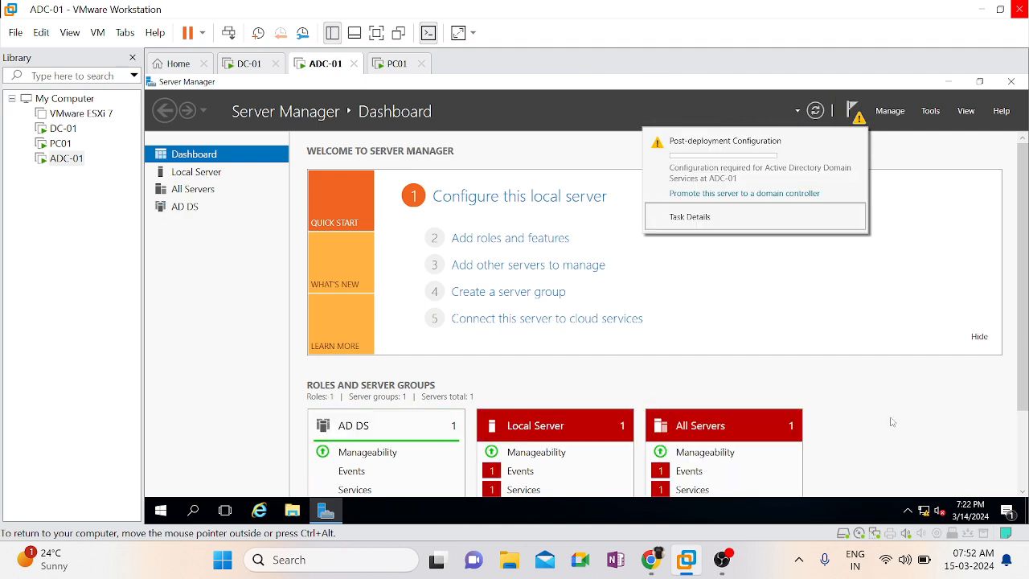
click(741, 198)
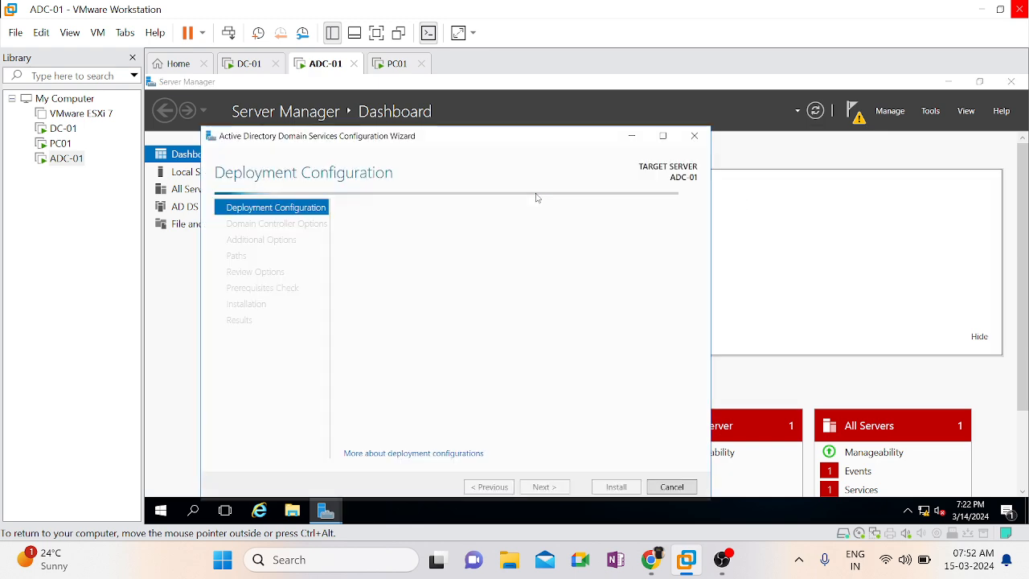
click(663, 136)
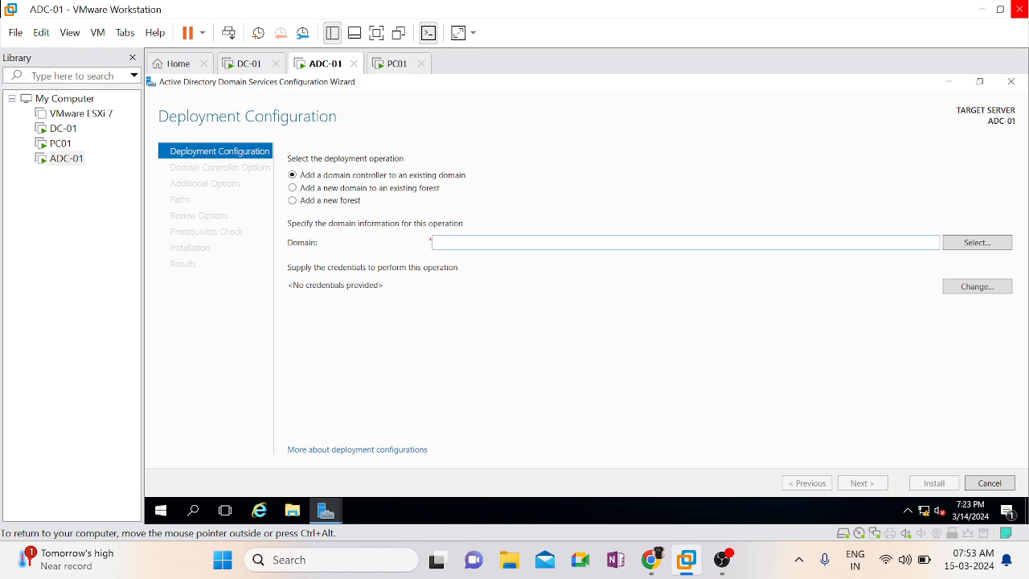
Enter Microsoft.com as the existing domain to which the domain controller is added
text(Mc)
key(BackSpace)
text(i)
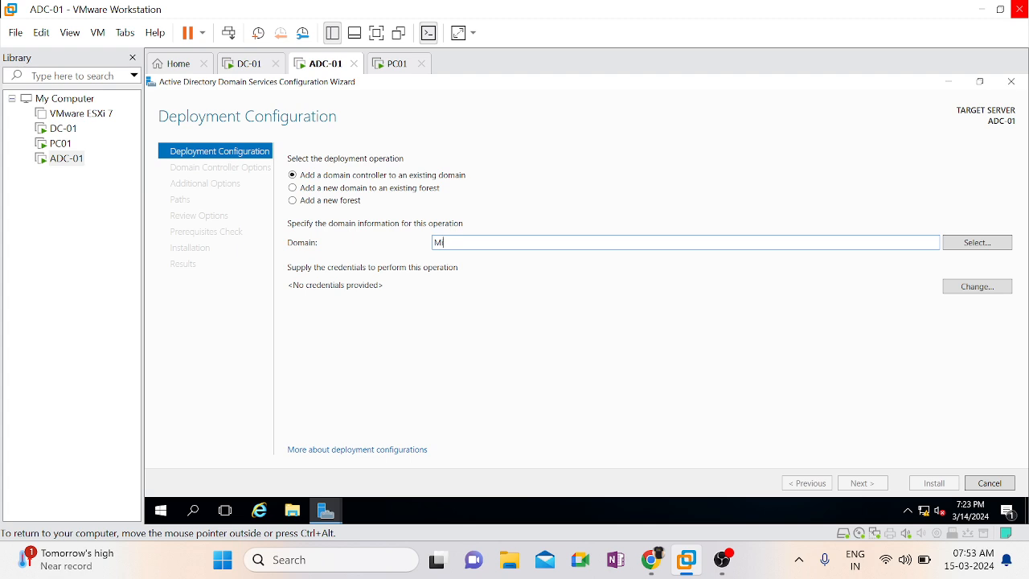
text(crosoft.com)
Try to select the domain from the forest using the user name Microsoft\Administator and the account password, and cancel the domain selection
click(992, 244)
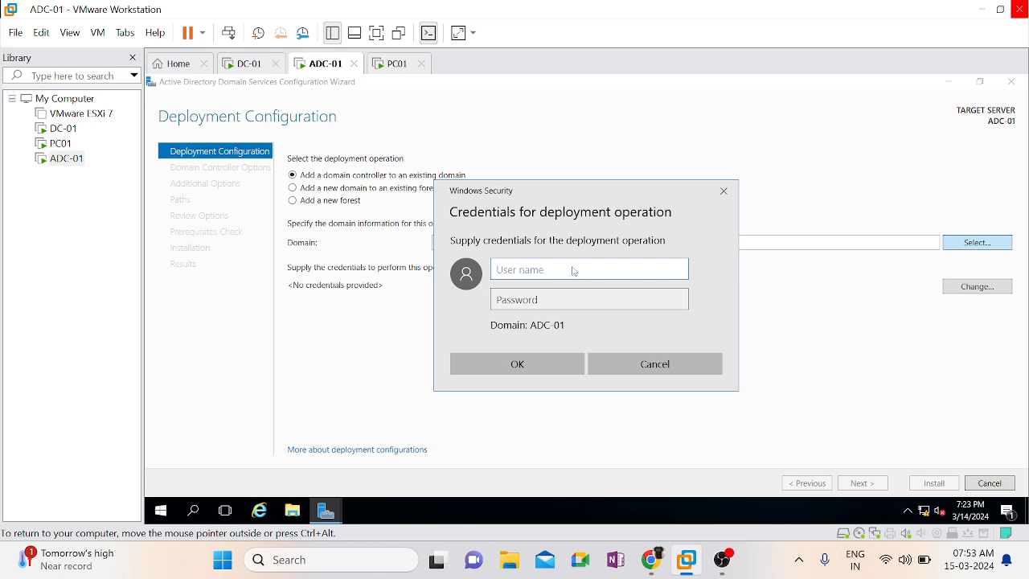
text(Administator)
key(Tab)
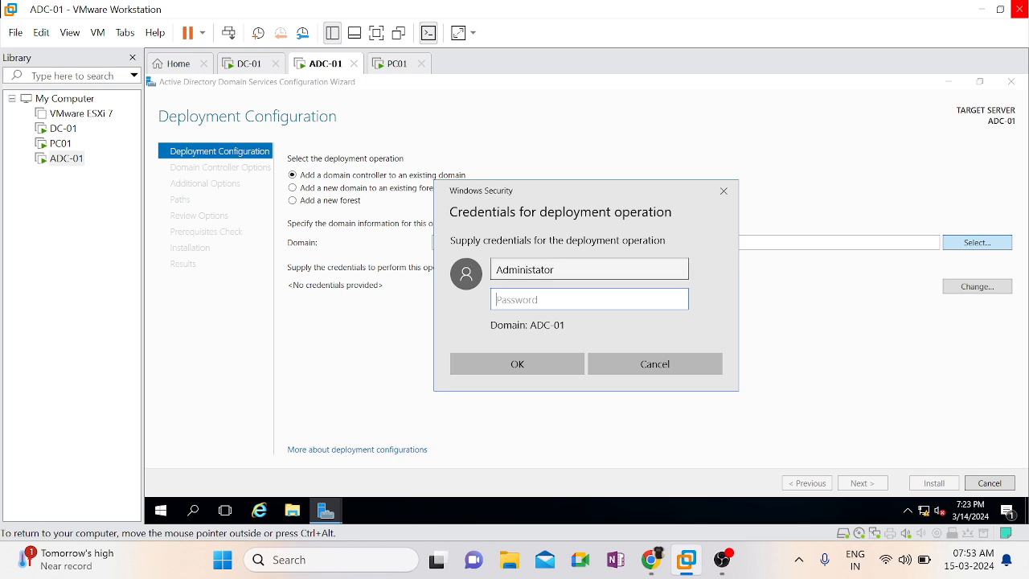
click(499, 270)
text(Microsoft)
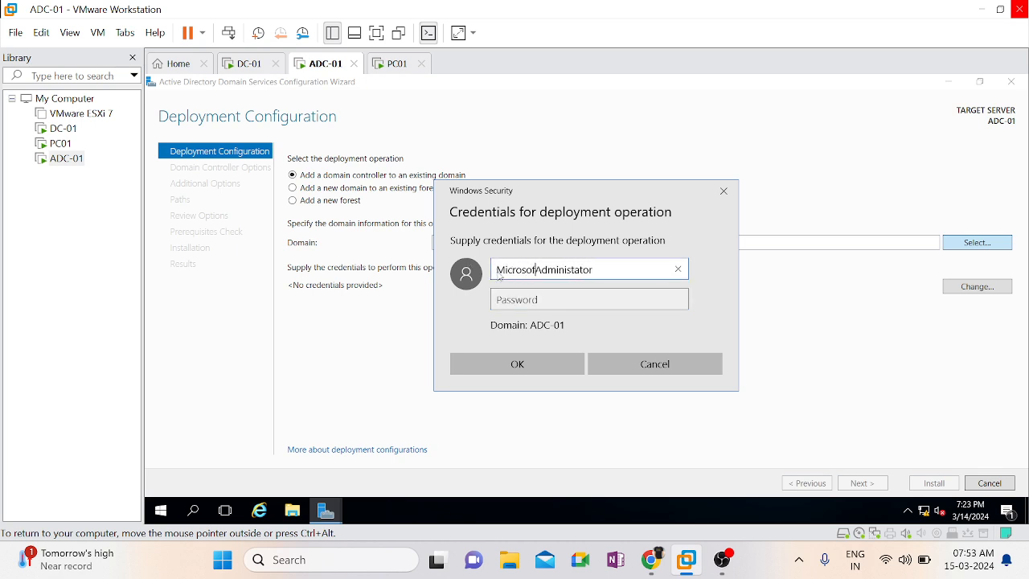
text(\)
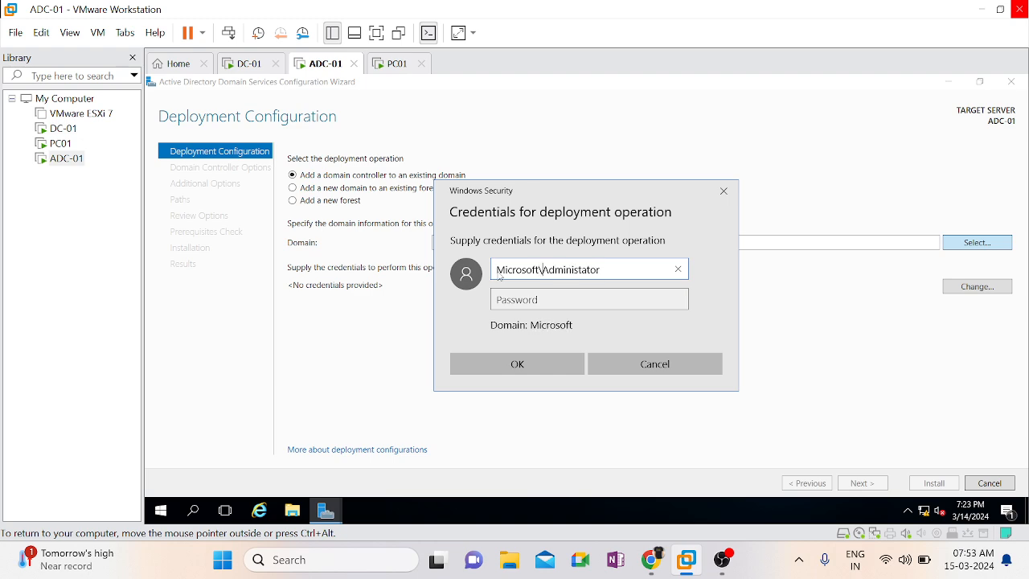
key(Tab)
text(•••••••••)
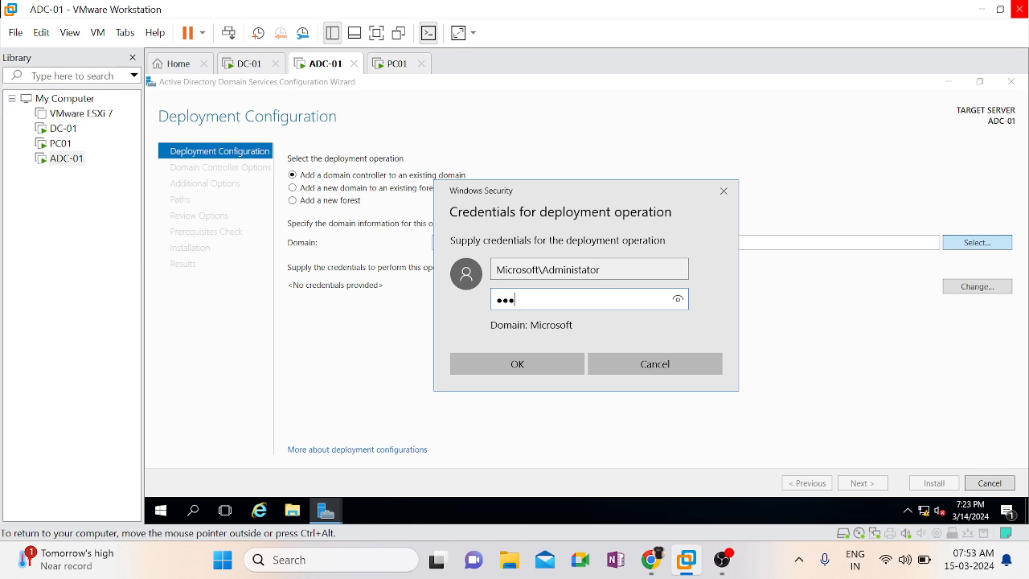
text(•••)
click(488, 362)
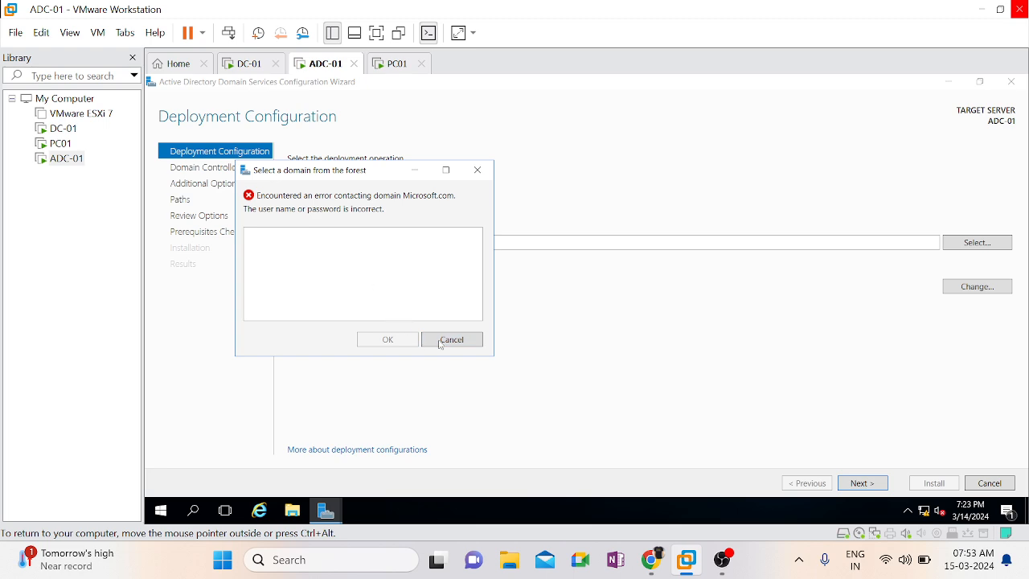
click(452, 340)
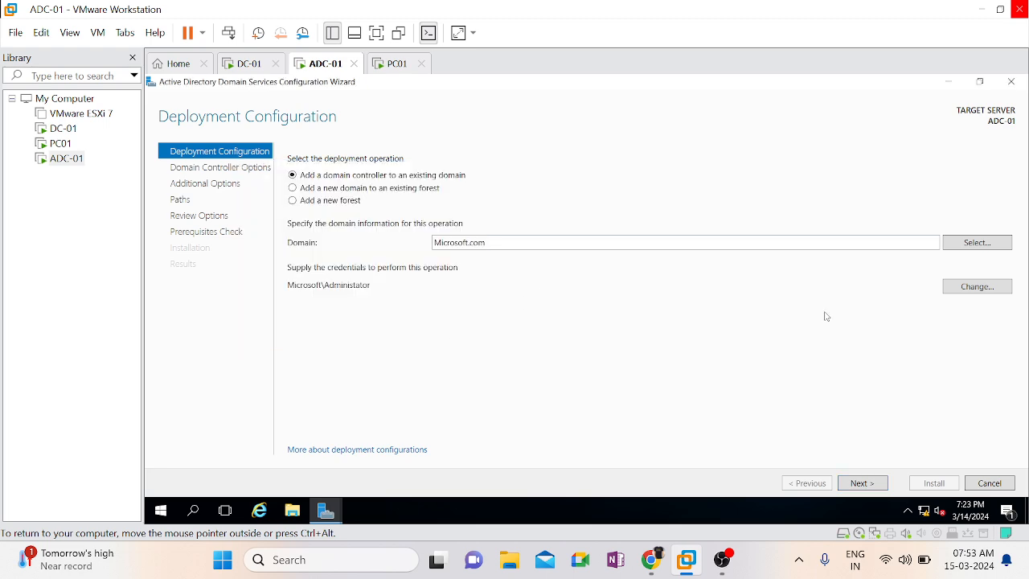
Change the deployment credentials to the user name Administrator with the account password
click(967, 290)
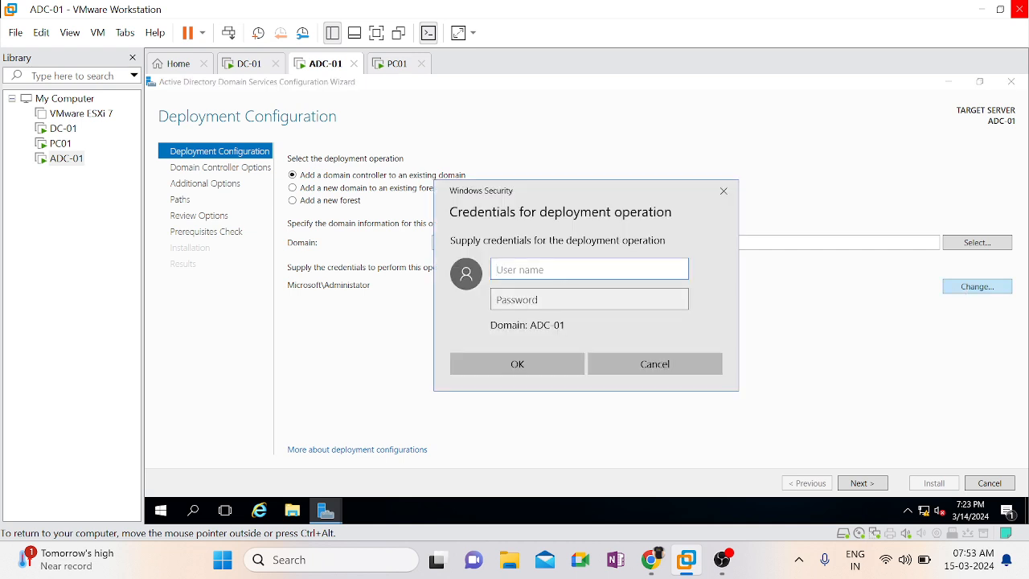
text(dmini)
key(ctrl+a)
key(BackSpace)
text(Administrator)
key(Tab)
text(●●●●●●●●●●●)
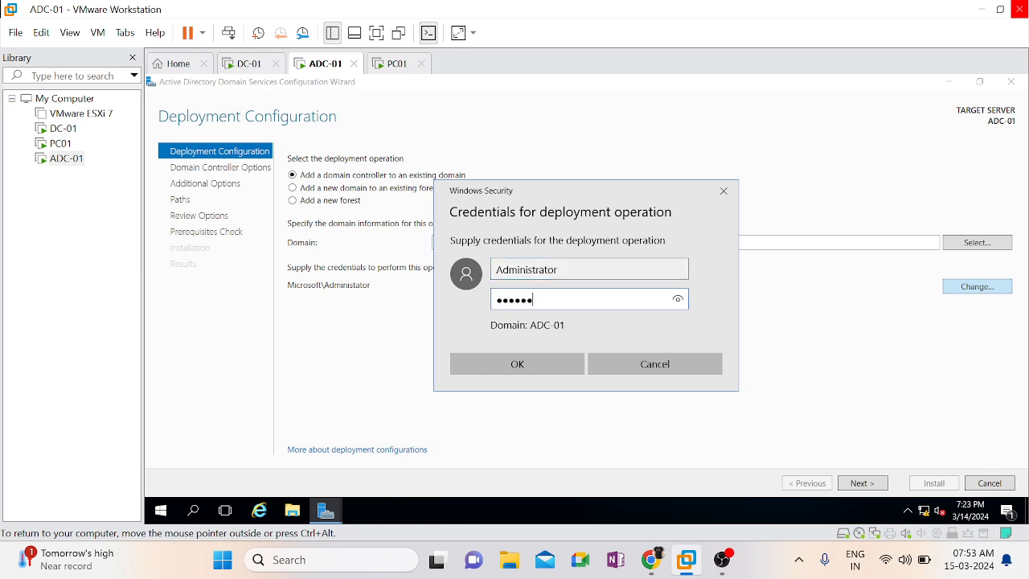
click(517, 364)
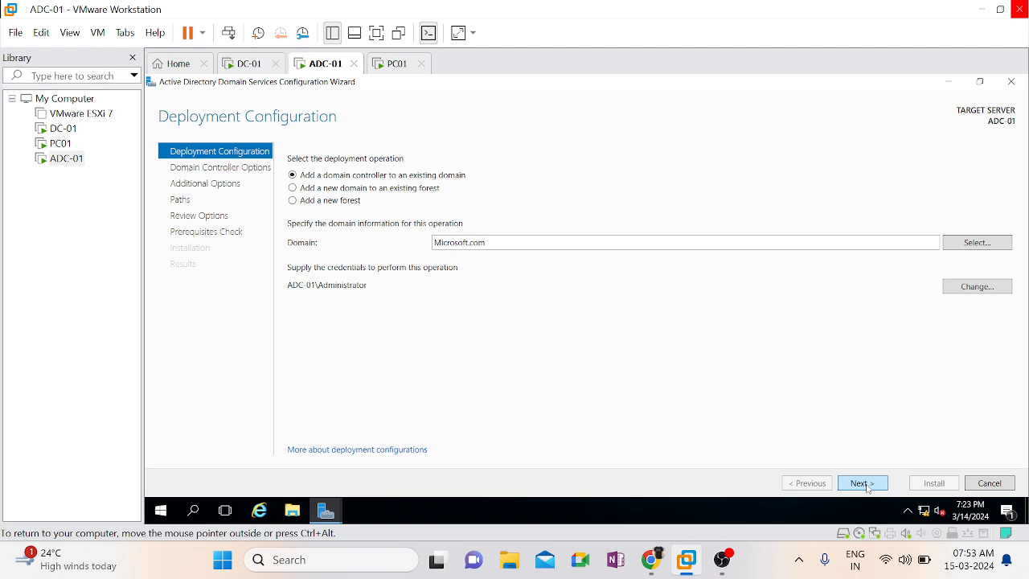
Select Microsoft.com from the forest as the target domain and try to continue to the domain controller options
click(971, 246)
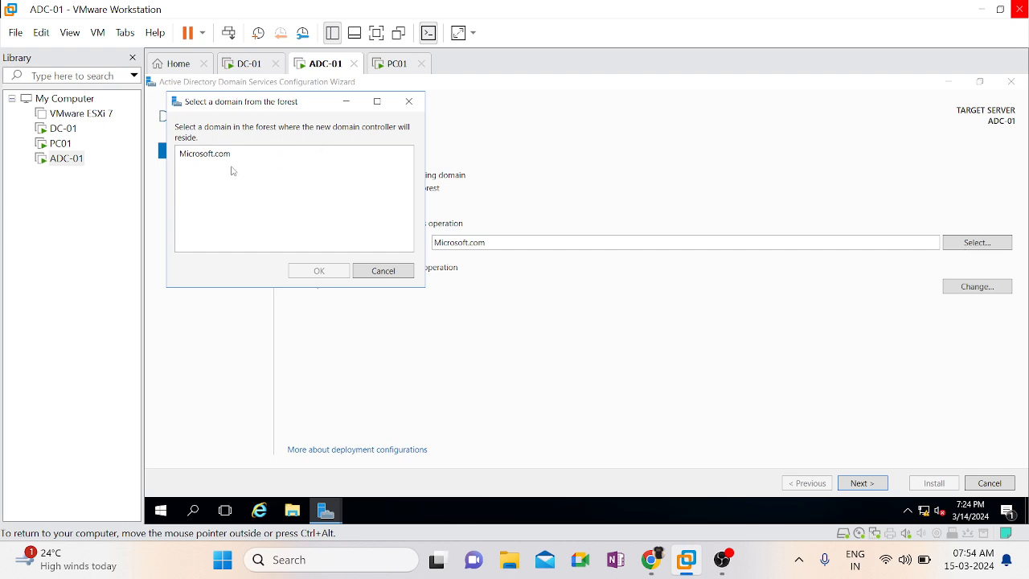
click(218, 163)
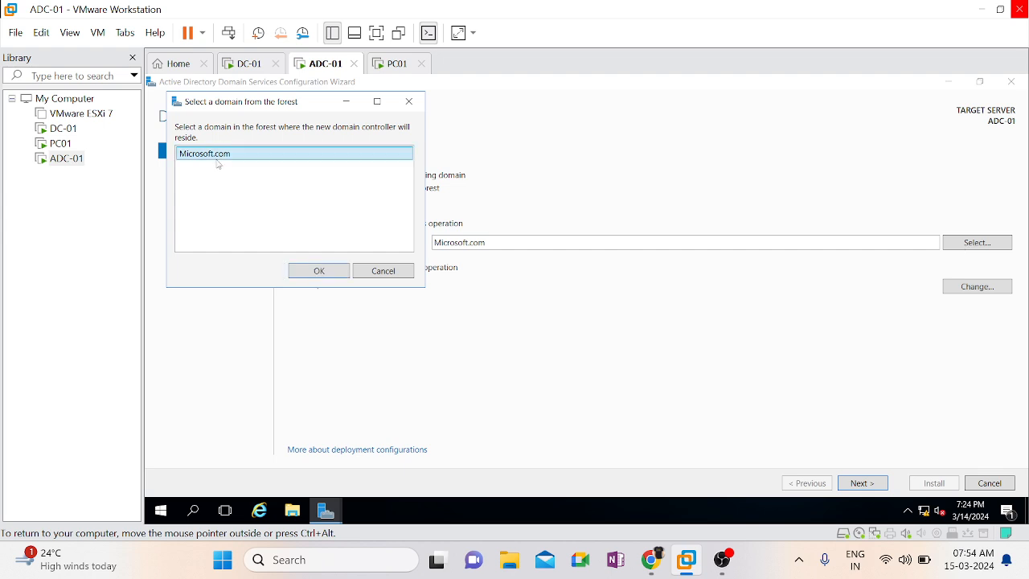
click(319, 275)
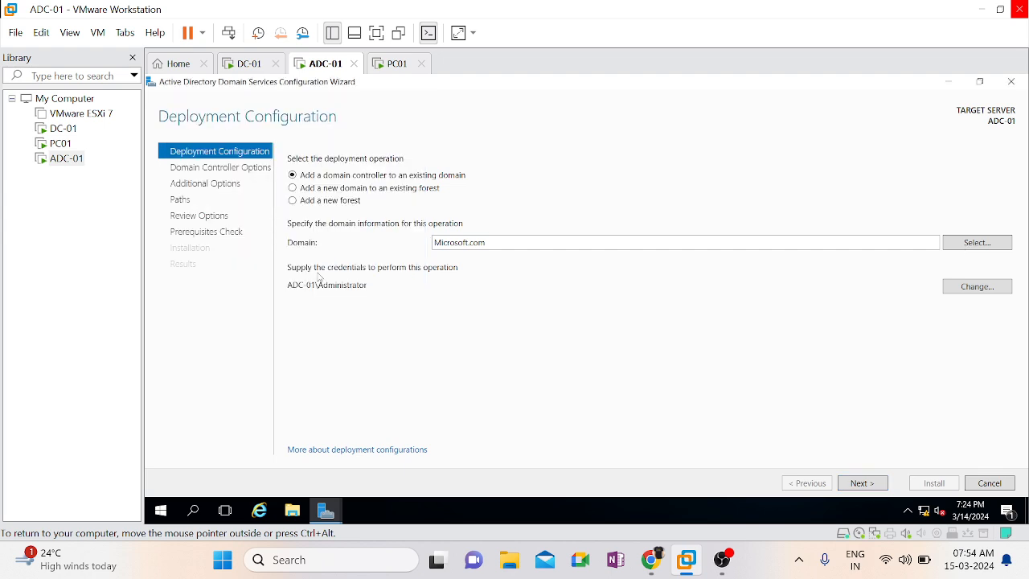
click(871, 490)
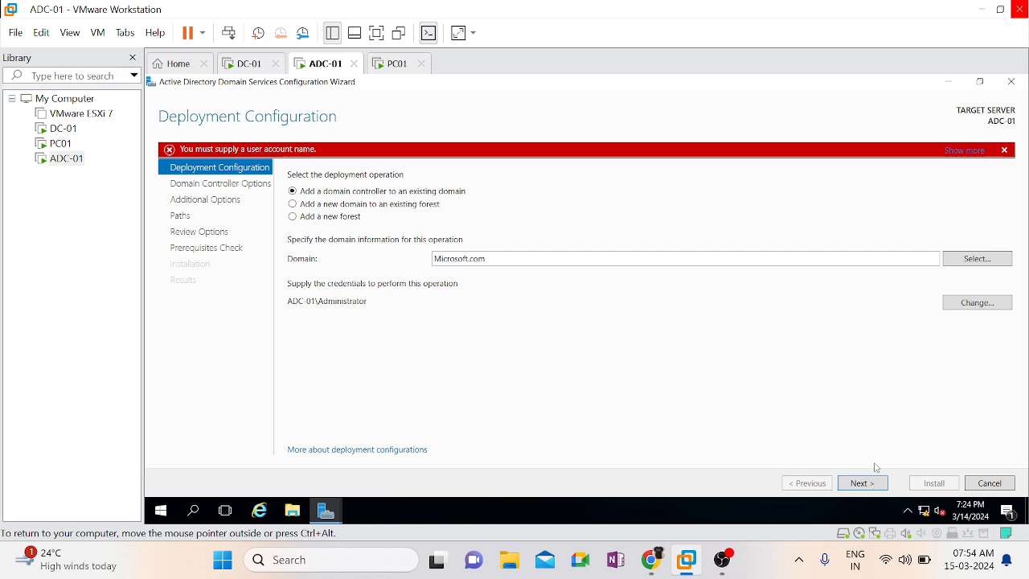
Change the deployment credentials to the user name Microsoft\Administrator with the account password
click(980, 303)
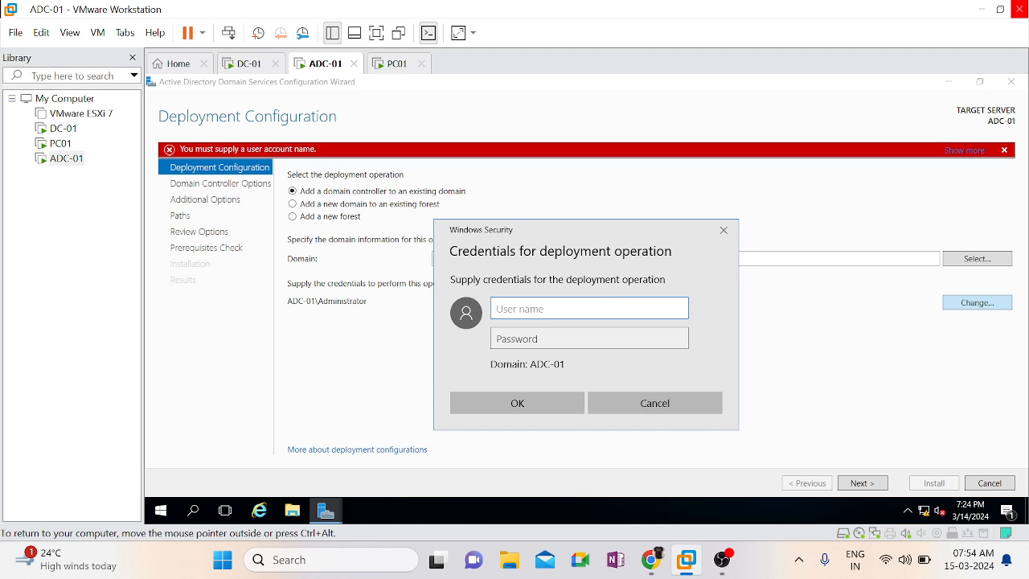
text(Microsoft\Adm)
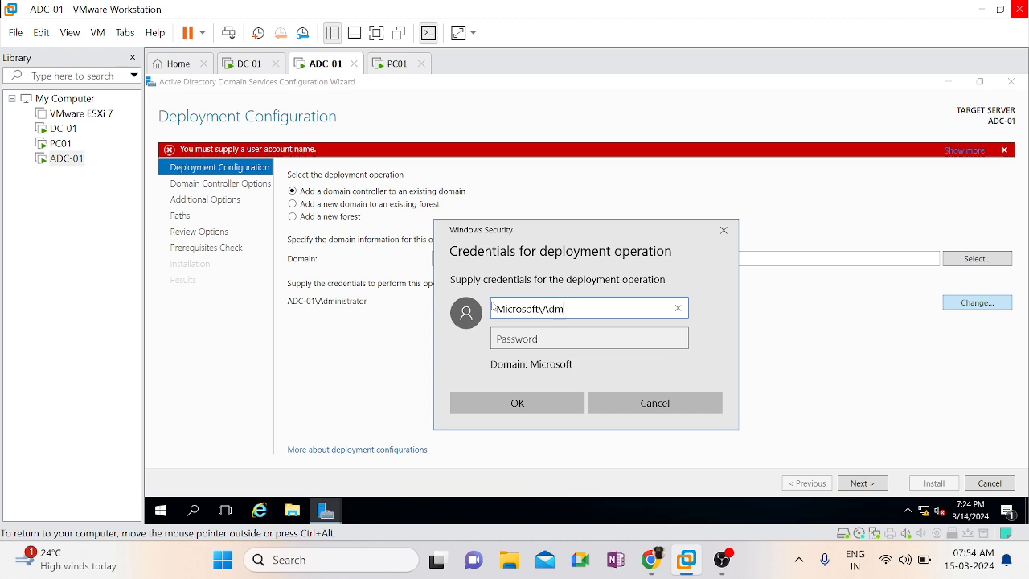
text(inistrator)
key(Tab)
text(**********)
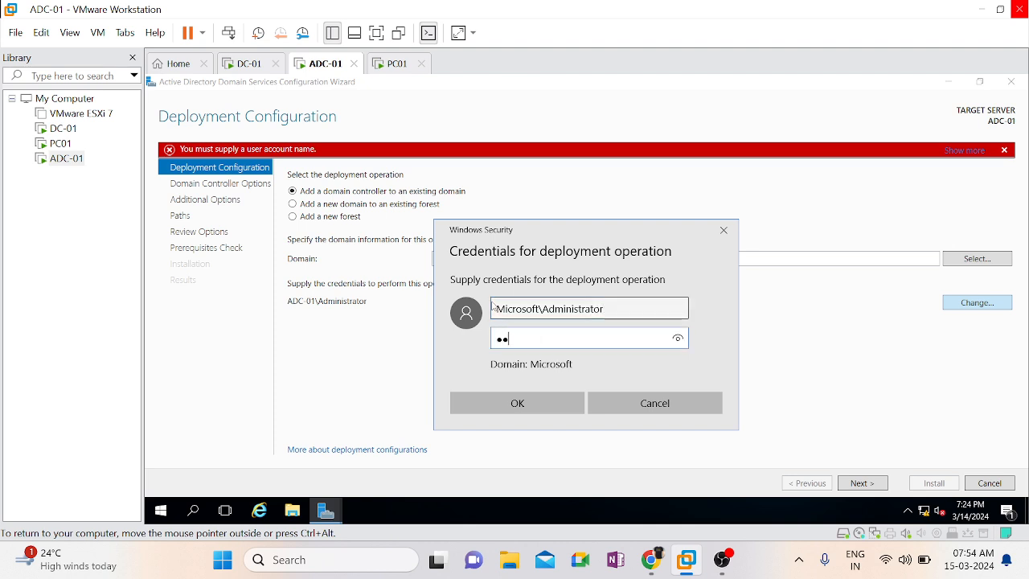
text(**)
click(565, 412)
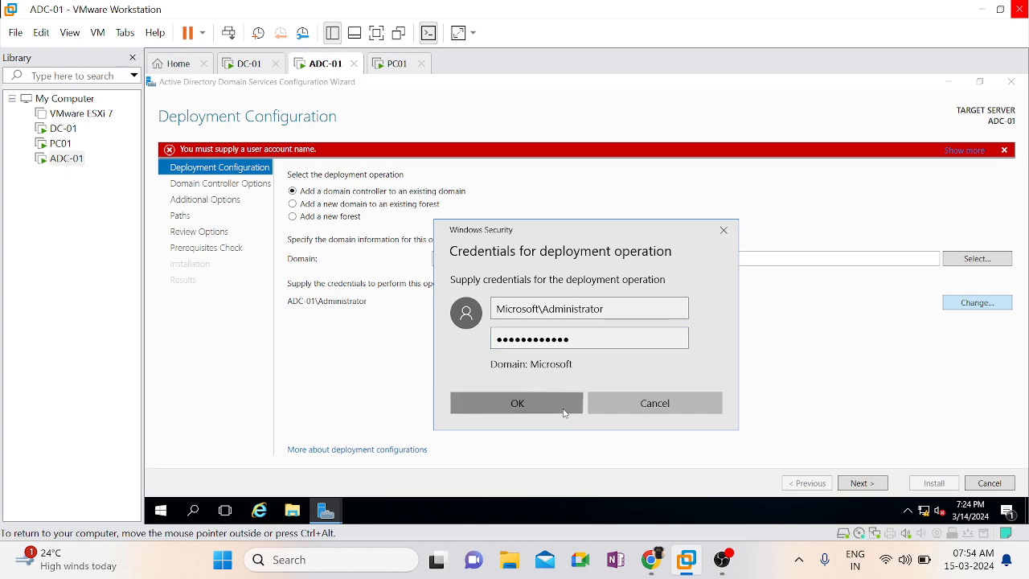
Select Microsoft.com from the forest as the target domain and continue to the domain controller options
click(983, 259)
click(227, 173)
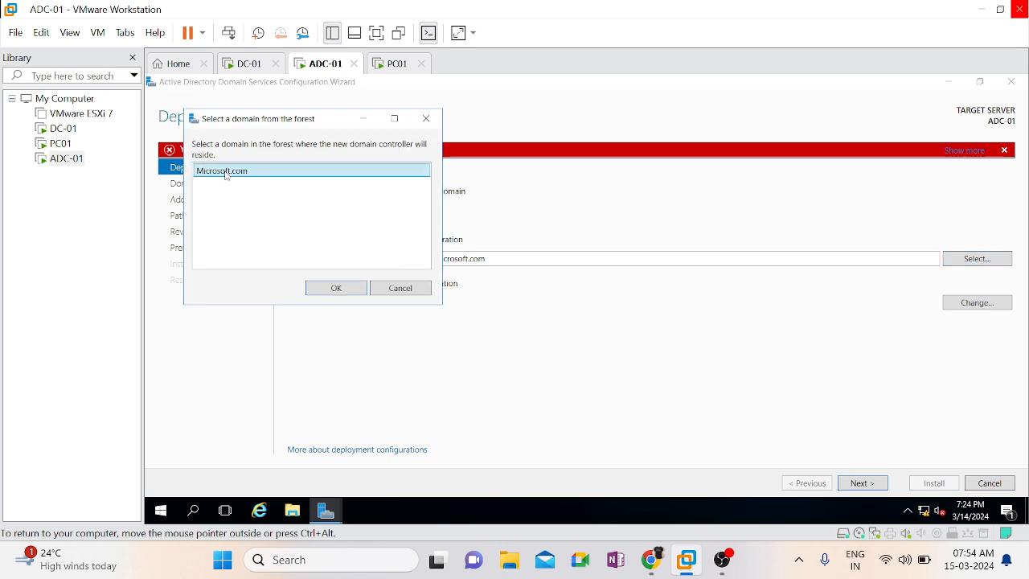
click(336, 288)
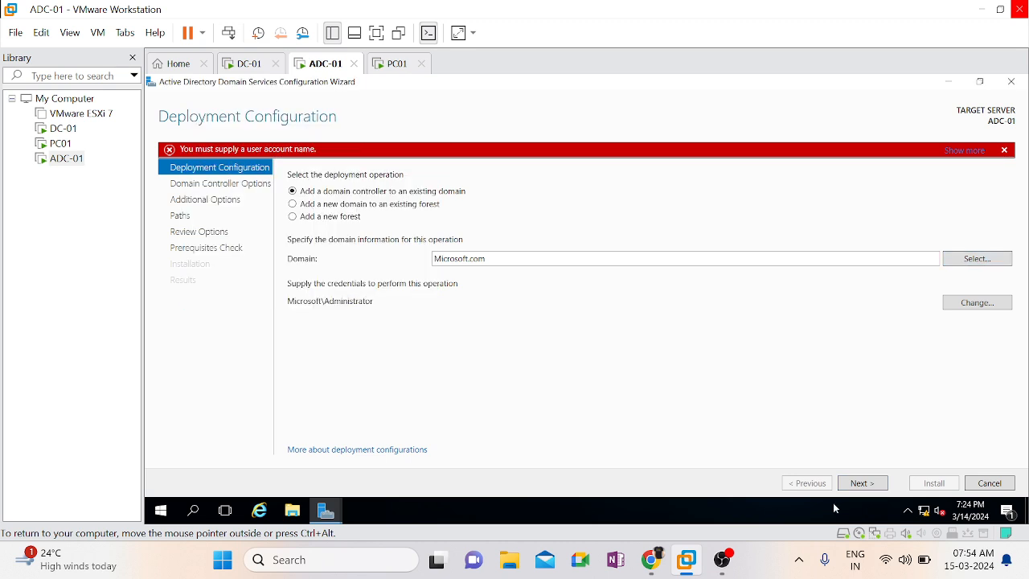
click(873, 486)
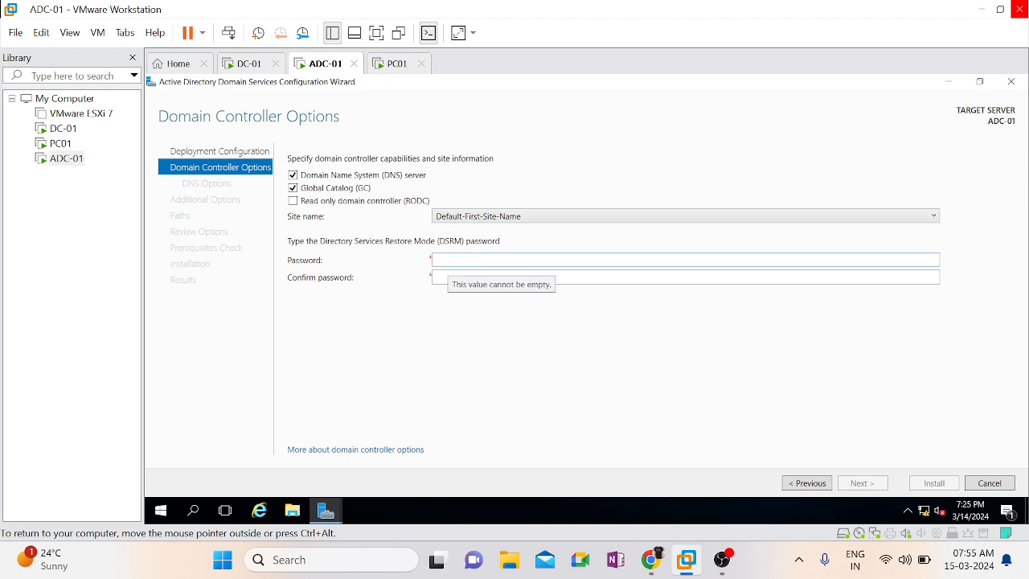
Enter and confirm the Directory Services Restore Mode password, keeping the DNS server and Global Catalog options, and continue to the DNS options
click(448, 260)
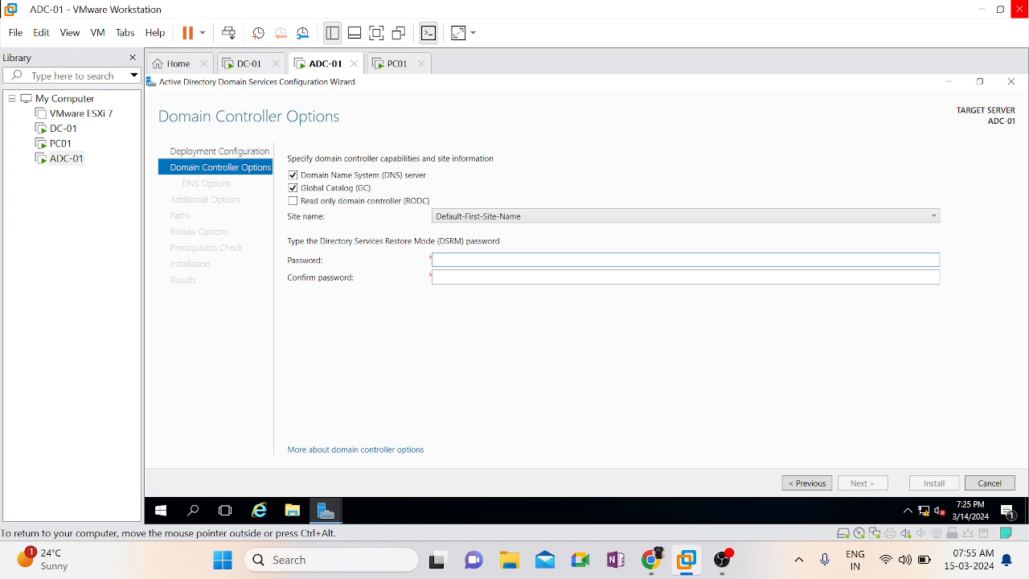
text(••••••)
text(@123)
key(BackSpace)
key(BackSpace)
key(BackSpace)
key(BackSpace)
key(BackSpace)
key(BackSpace)
key(BackSpace)
key(BackSpace)
key(BackSpace)
key(BackSpace)
key(BackSpace)
key(BackSpace)
text(Password@1233)
key(Tab)
text(Password@123)
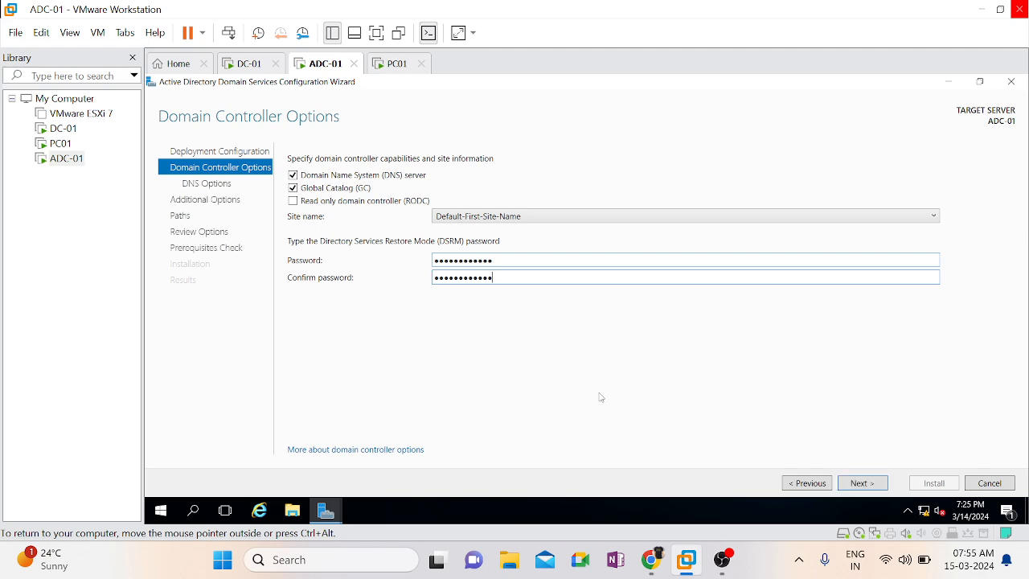
click(861, 483)
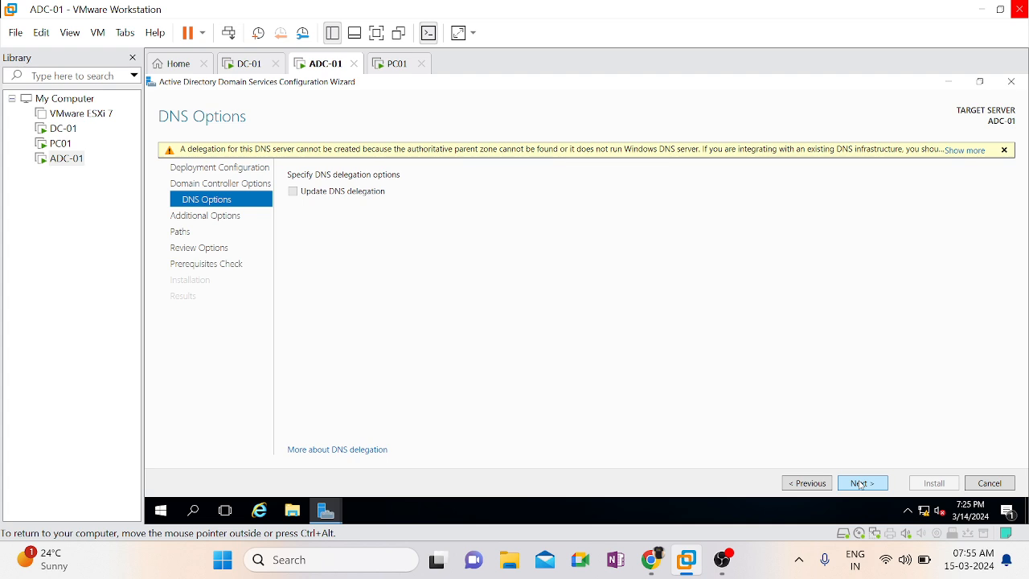
Leave DNS delegation without changes and review the replication sources, keeping Any domain controller
click(862, 483)
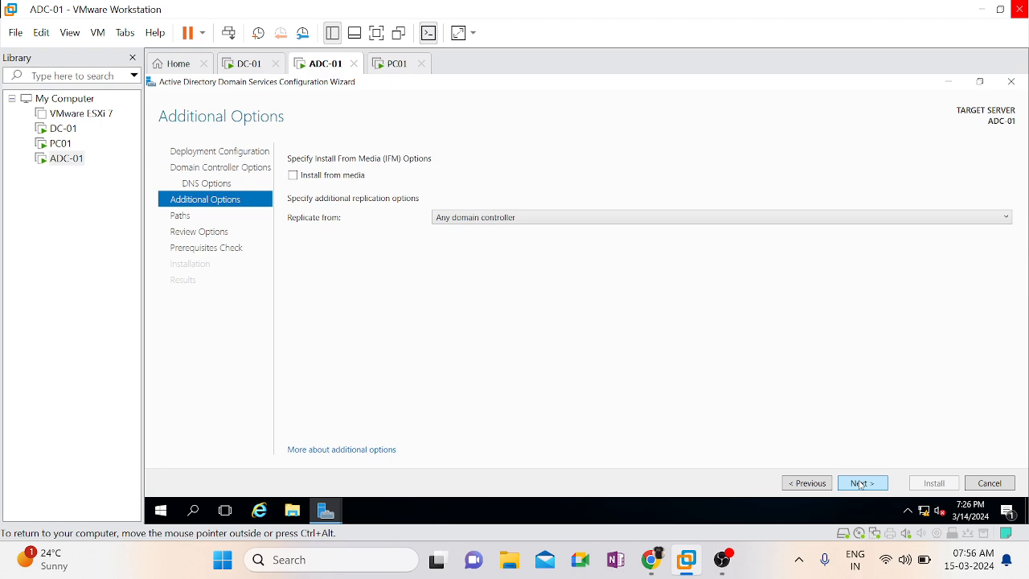
key(ctrl+alt)
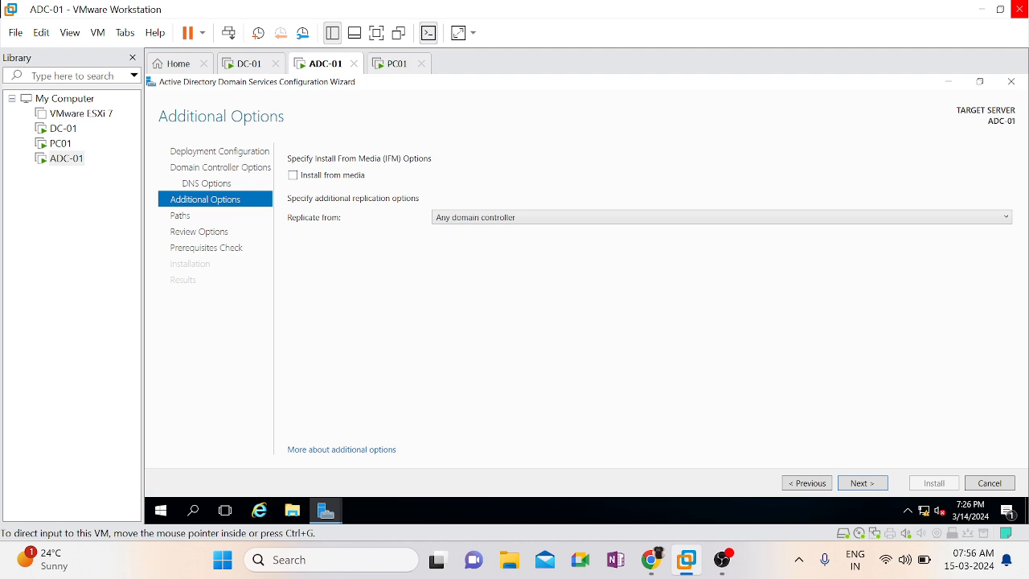
click(587, 219)
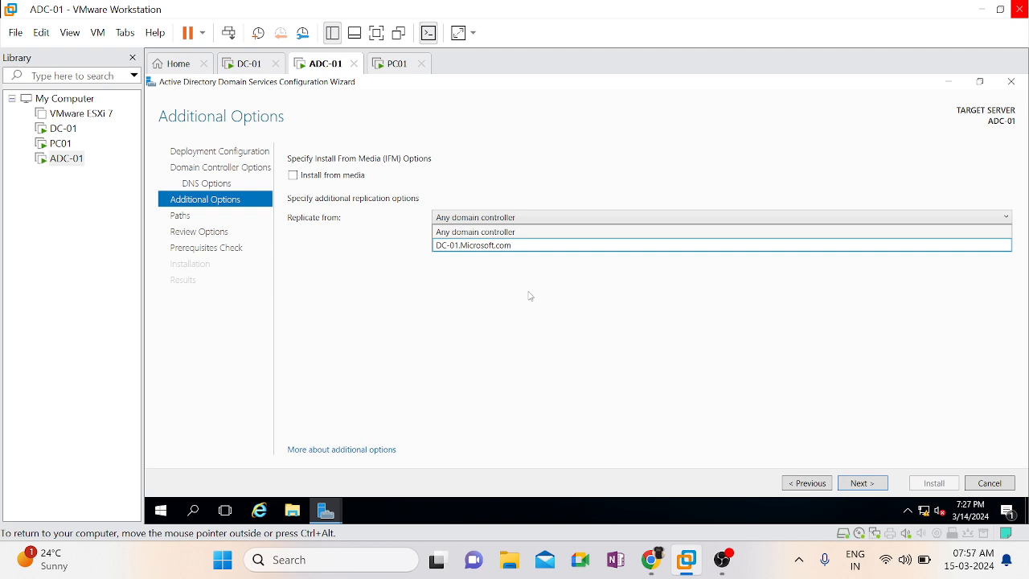
click(501, 285)
click(514, 221)
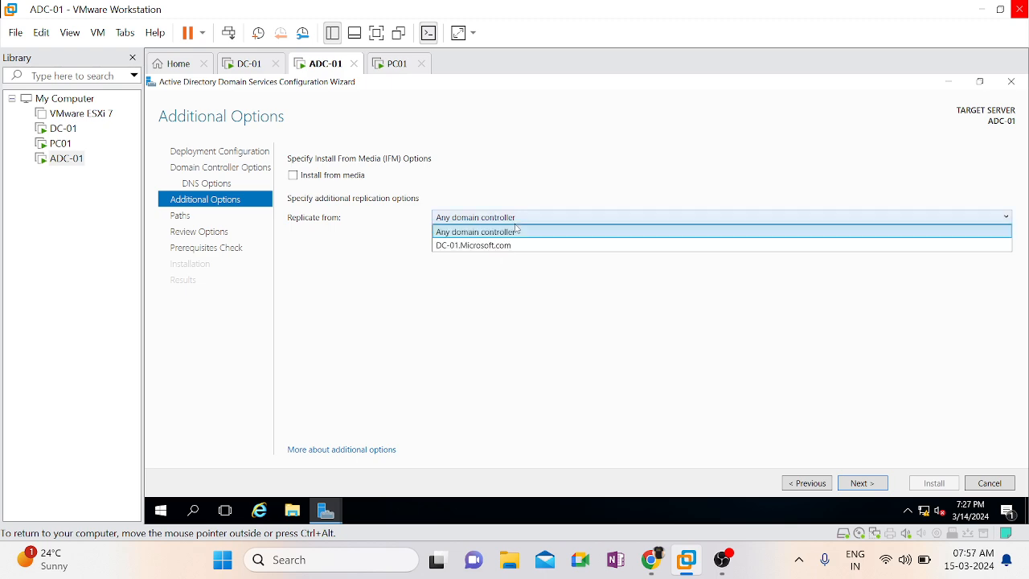
click(498, 295)
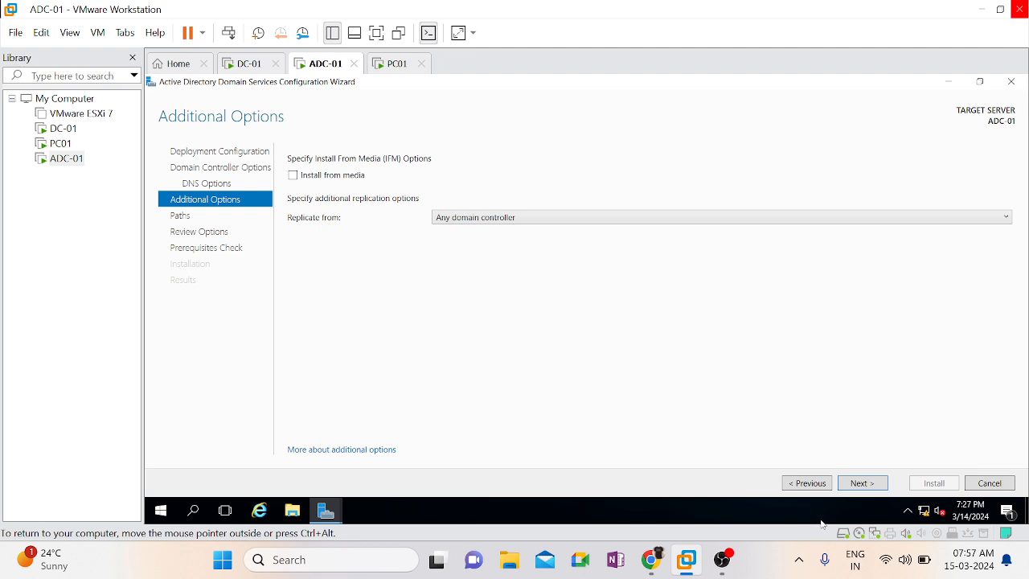
Accept the additional options and the default database, log files and SYSVOL folders, and proceed through the review to the prerequisites check
click(845, 485)
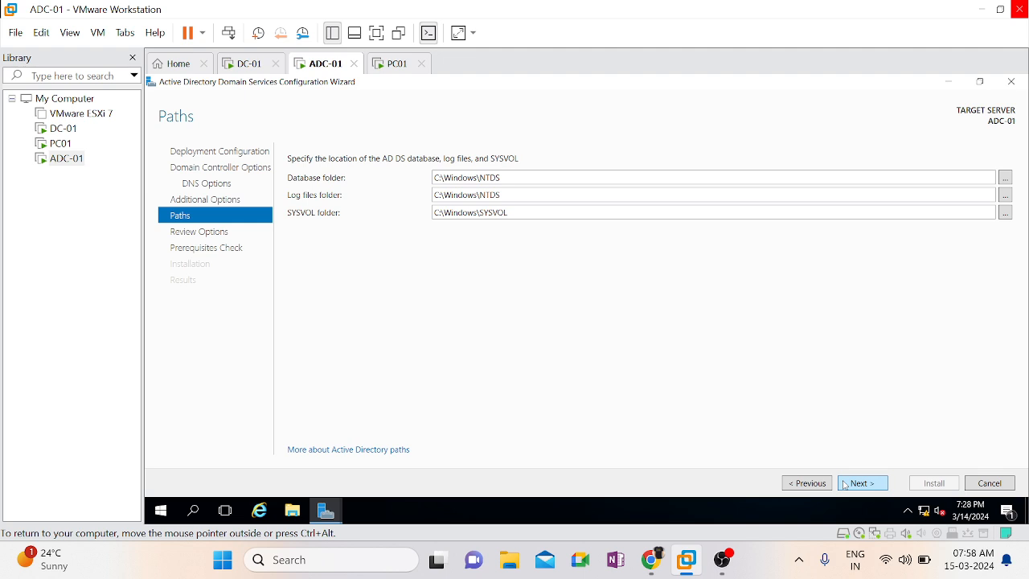
click(846, 485)
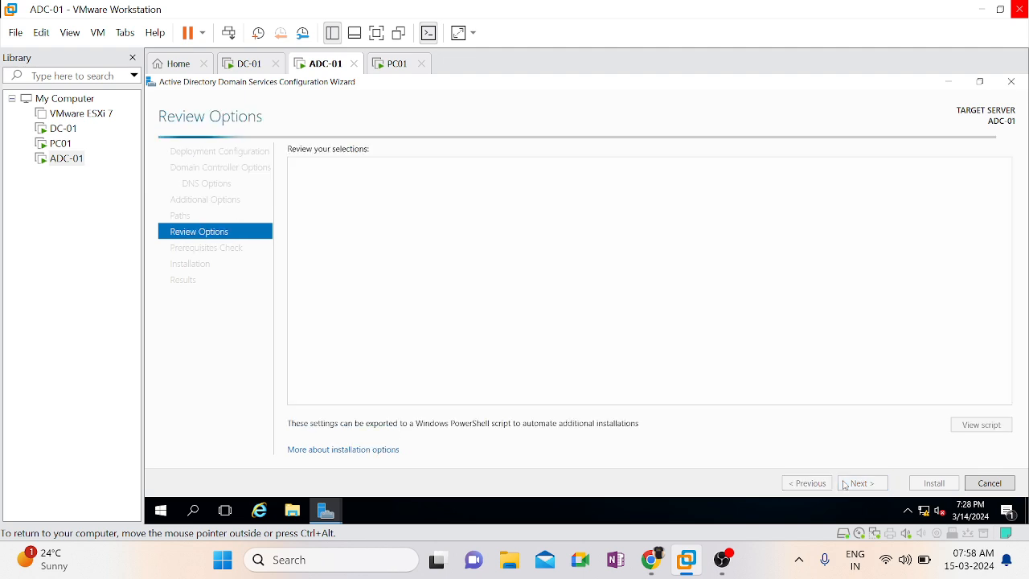
click(845, 485)
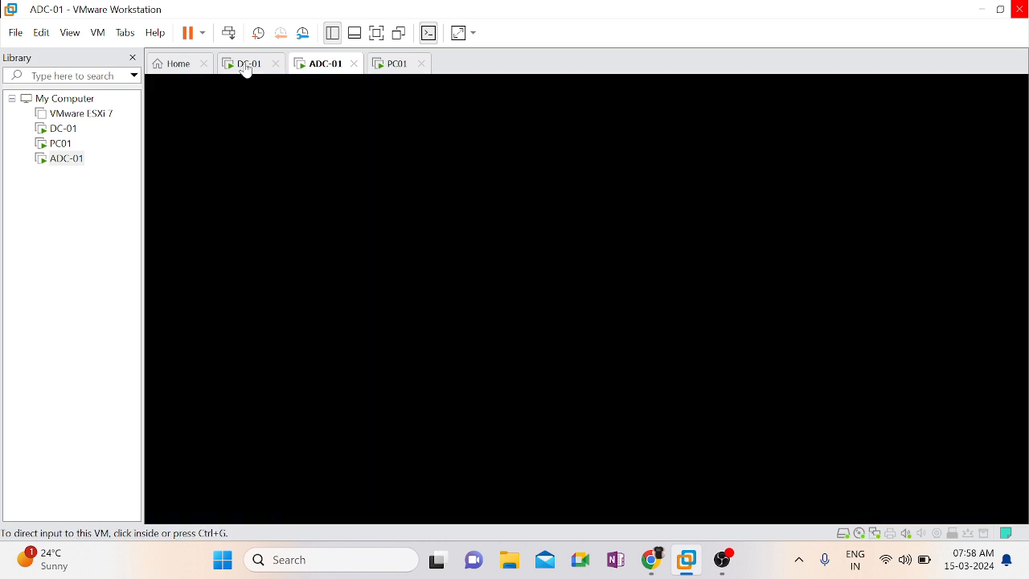
Switch to the DC-01 virtual machine and sign in as MICROSOFT\Administrator with the account password
click(247, 67)
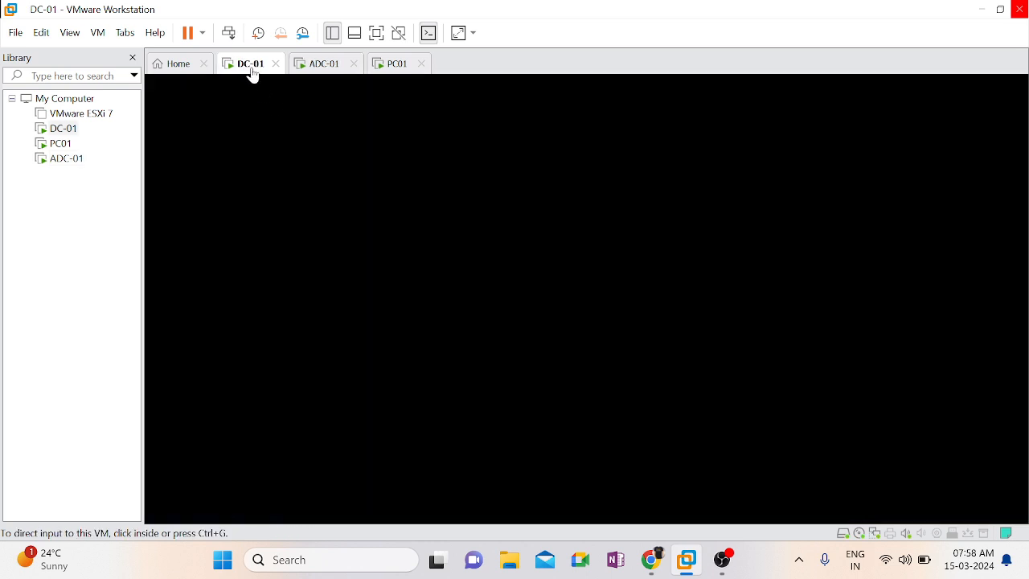
right_click(253, 75)
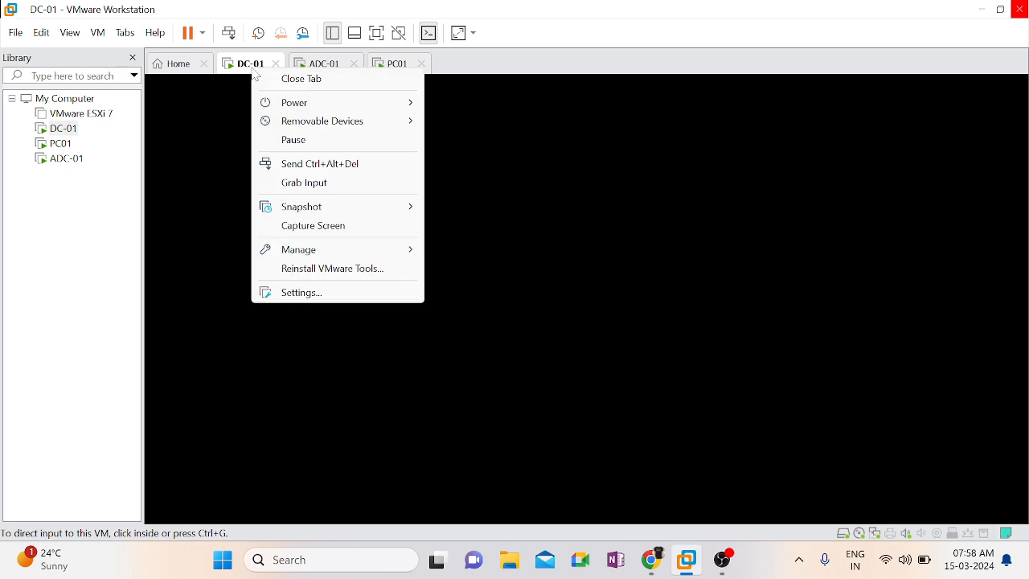
click(349, 164)
click(587, 362)
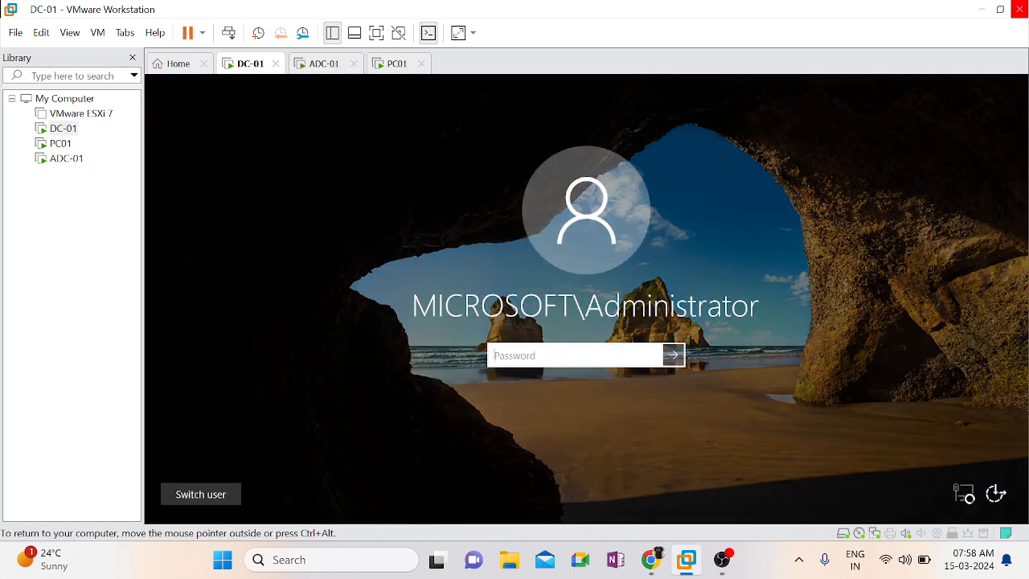
text(********)
key(Return)
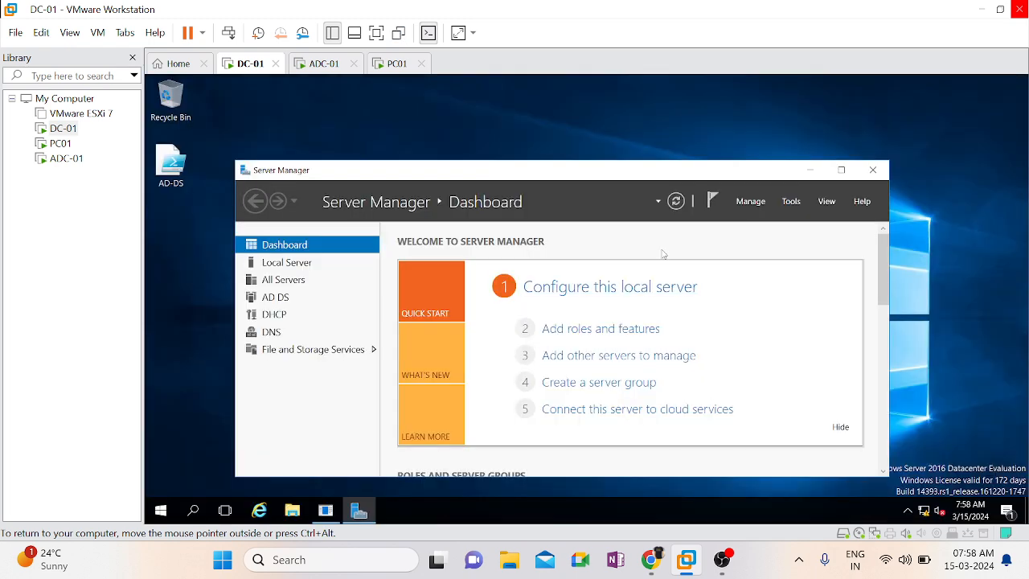
Open Active Directory Users and Computers on DC-01, collapse the India unit and show the Domain Controllers container of Microsoft.com
click(784, 201)
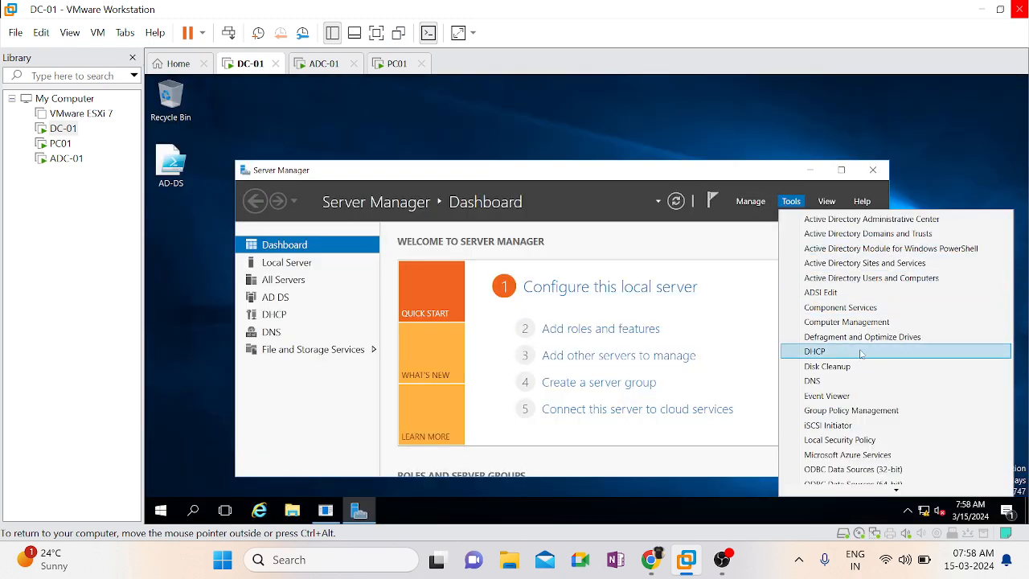
click(906, 277)
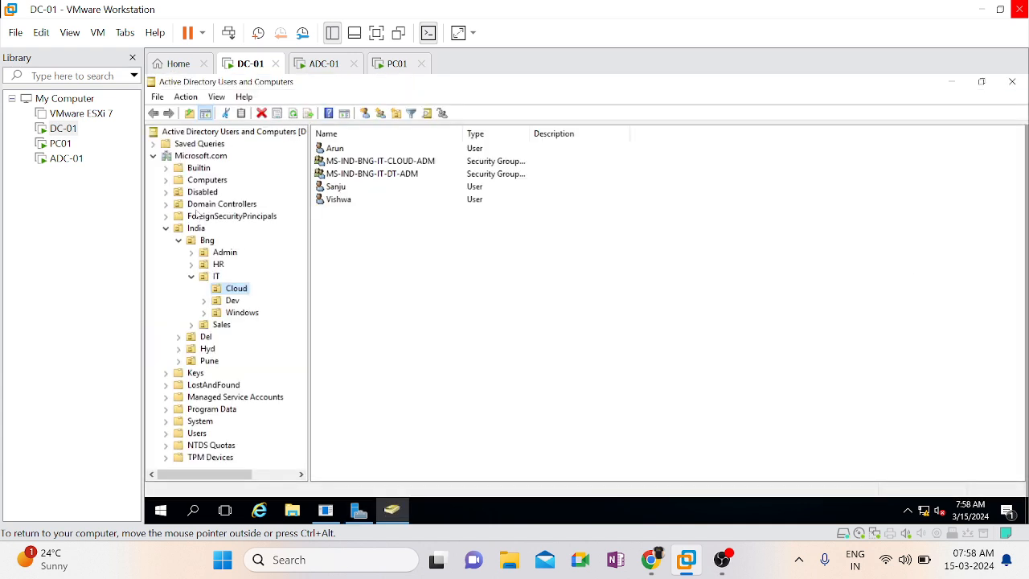
click(166, 229)
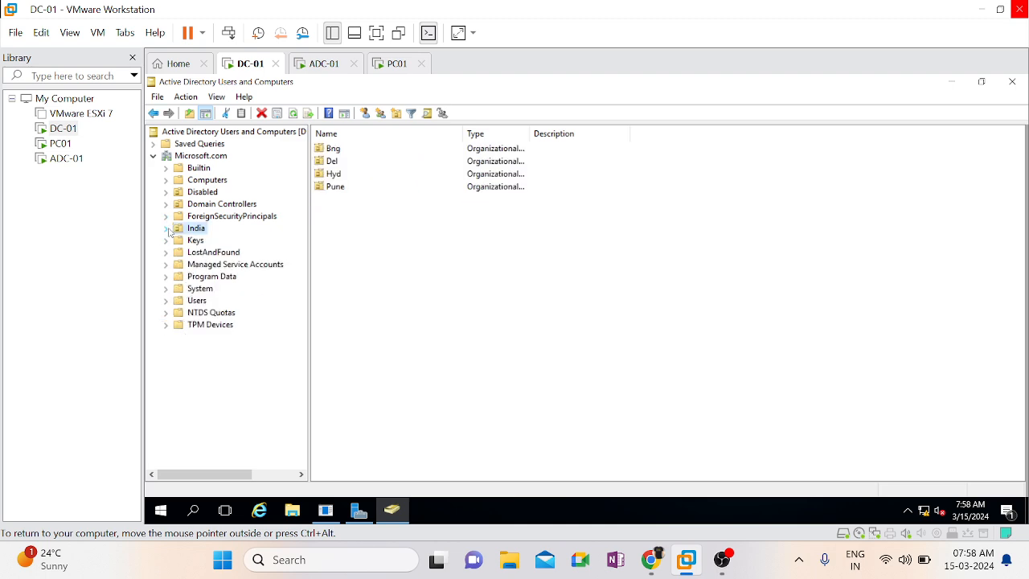
click(229, 206)
click(524, 261)
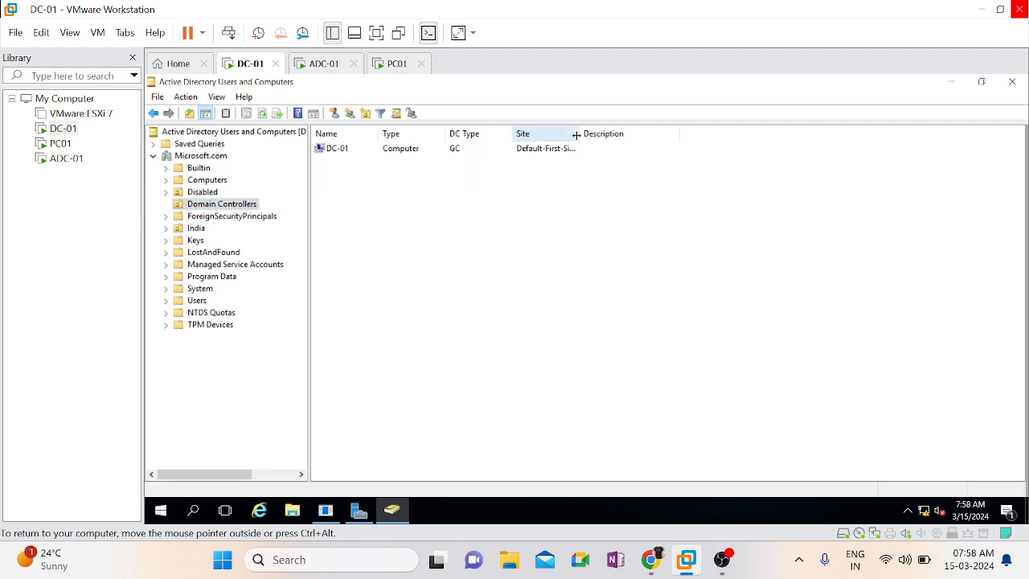
Widen the Site column and examine the DC type and site of the DC-01 entry
drag(577, 135, 659, 133)
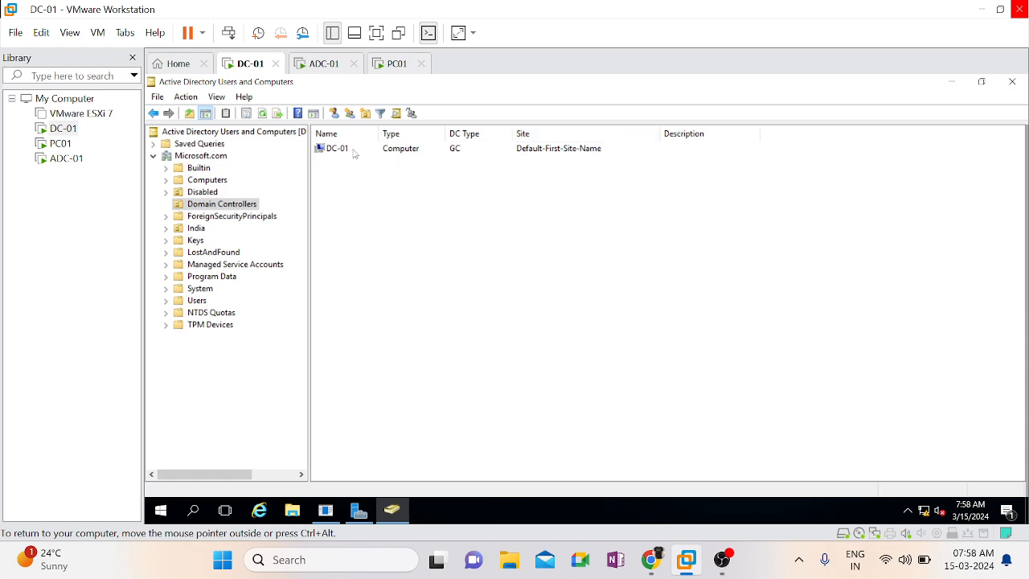
click(341, 151)
click(359, 232)
click(455, 150)
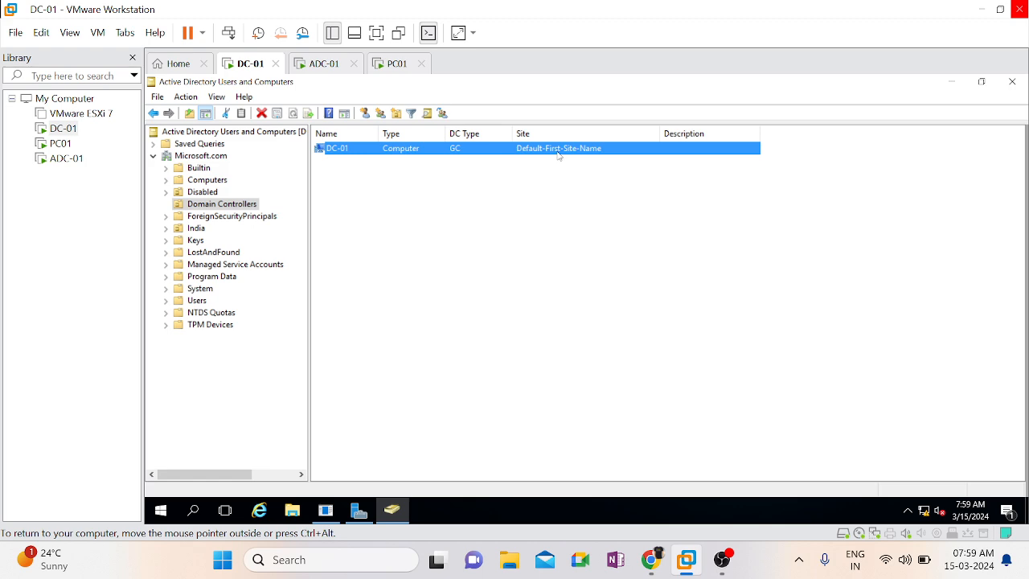
Return to the ADC-01 virtual machine, install the domain controller configuration and dismiss the sign-out notice for the restart
click(318, 64)
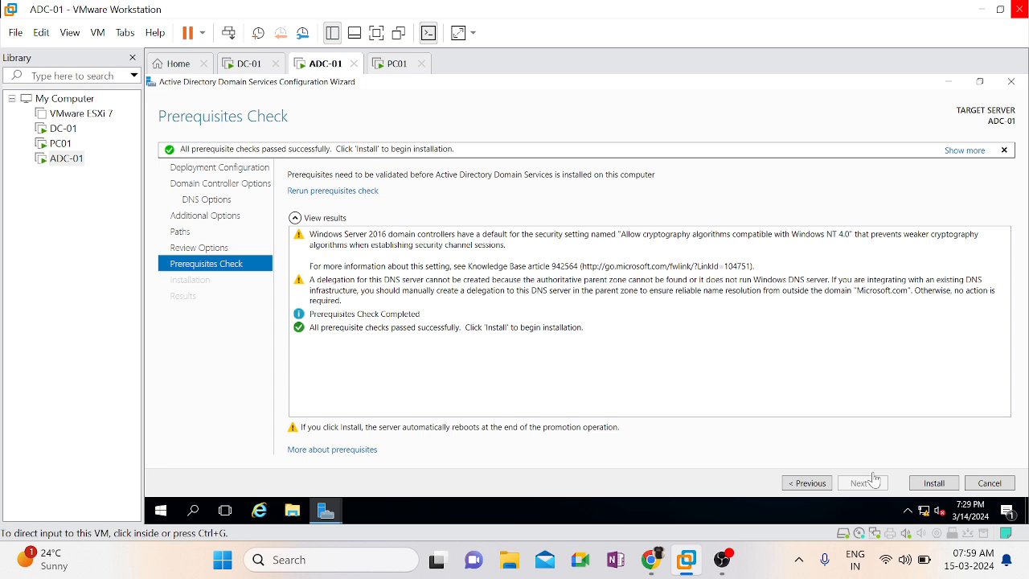
click(947, 483)
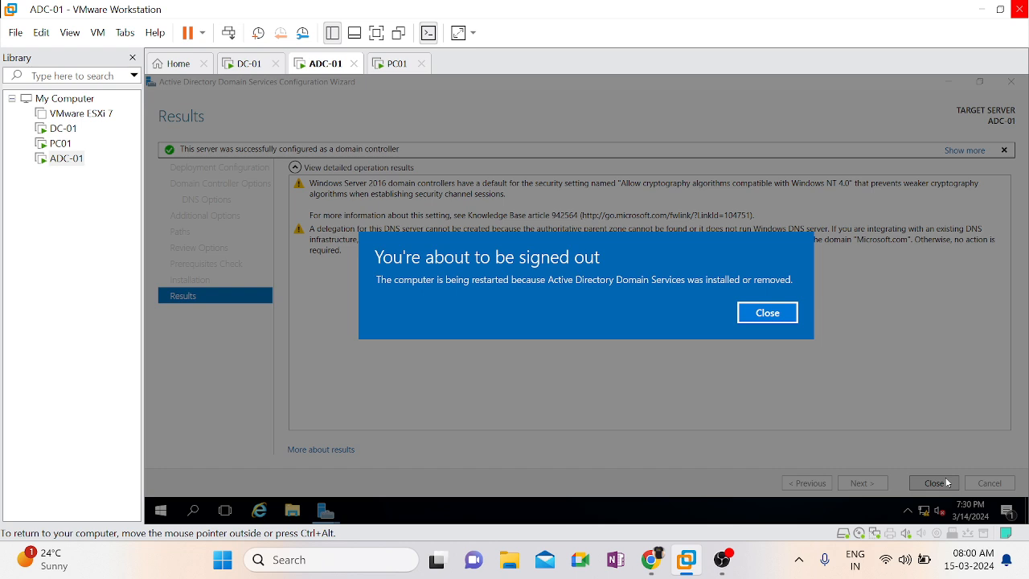
click(766, 312)
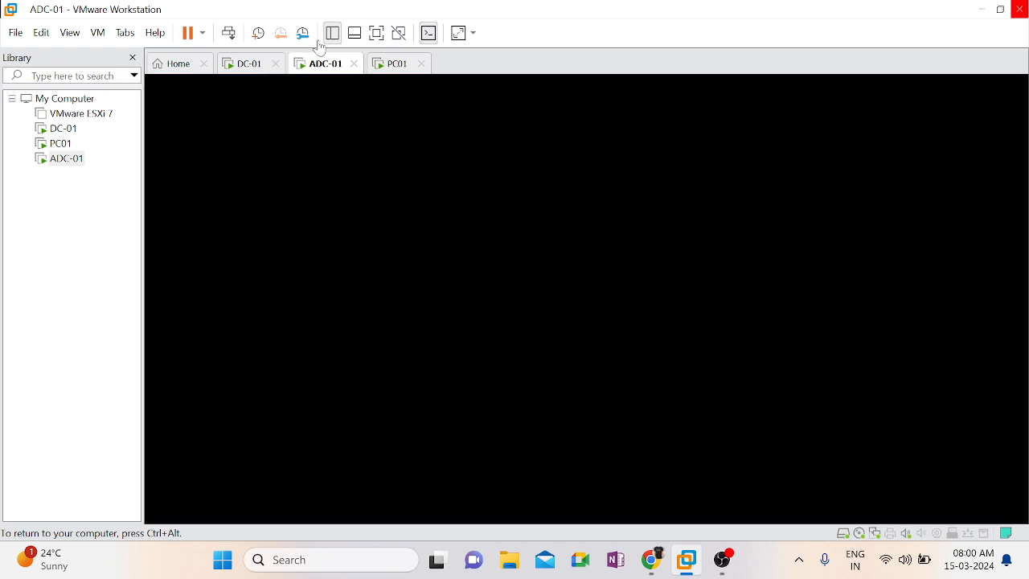
Switch back to DC-01, refresh the Domain Controllers container and check it for the ADC-01 entry
click(246, 66)
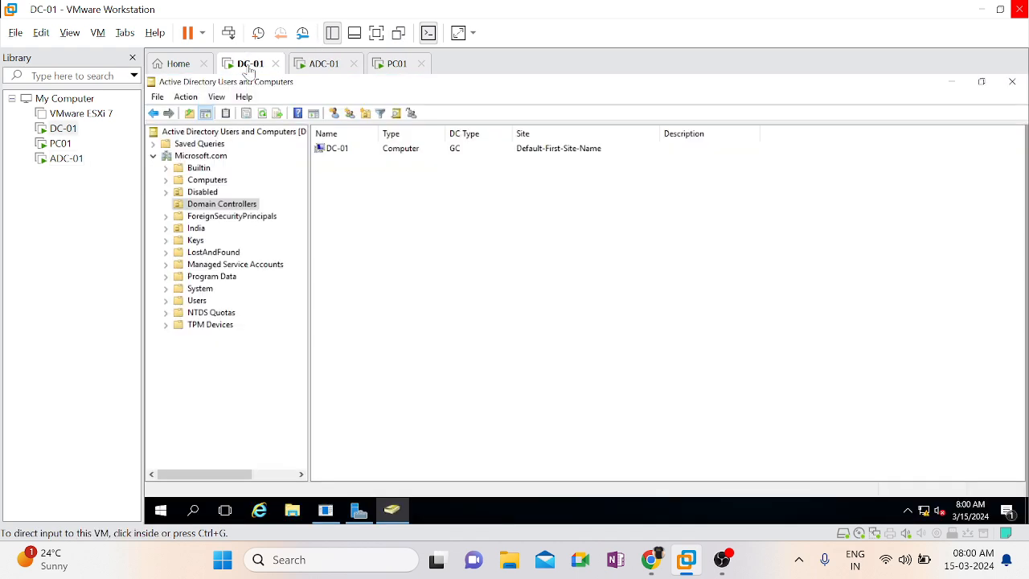
click(263, 115)
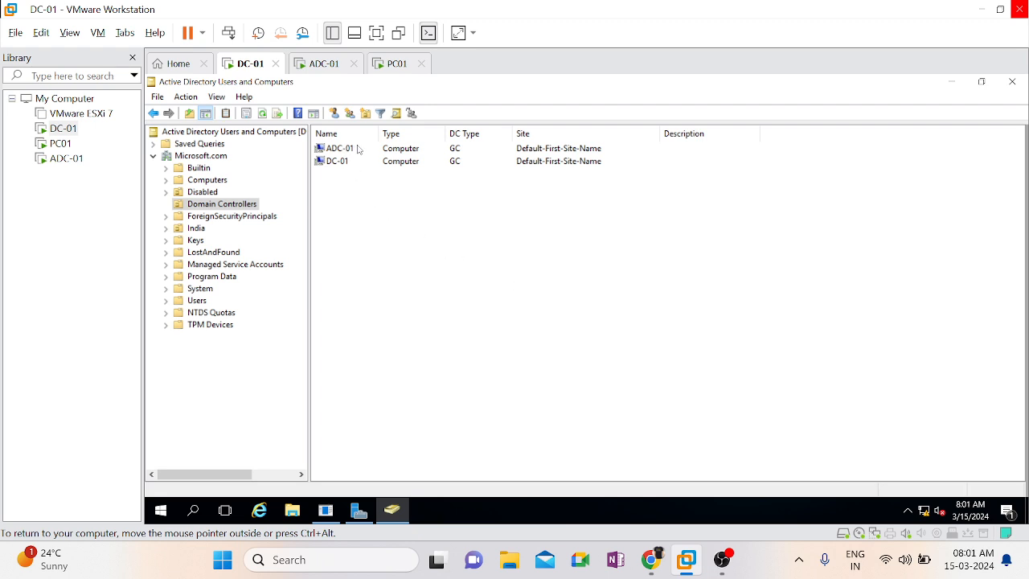
click(343, 151)
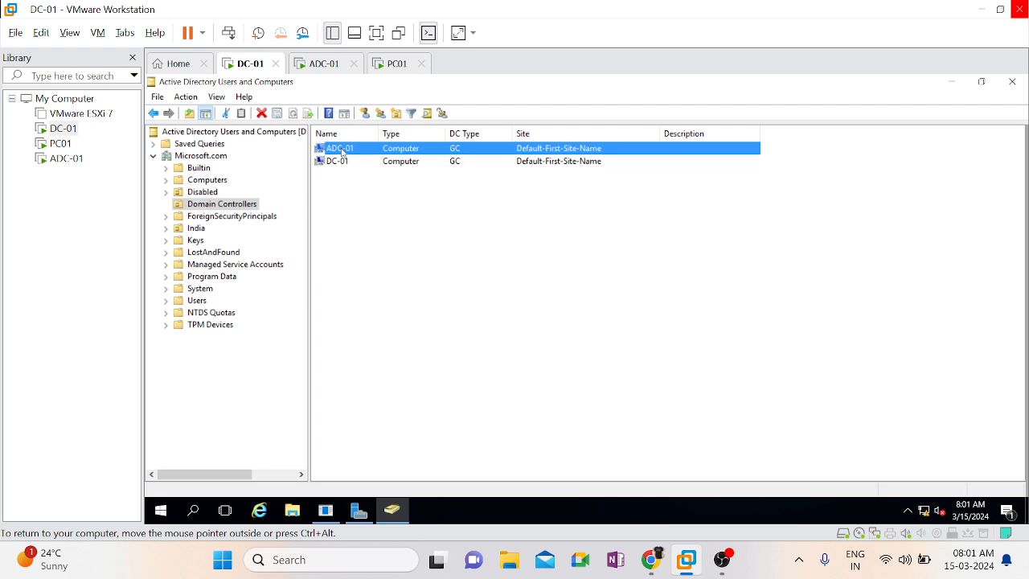
click(383, 259)
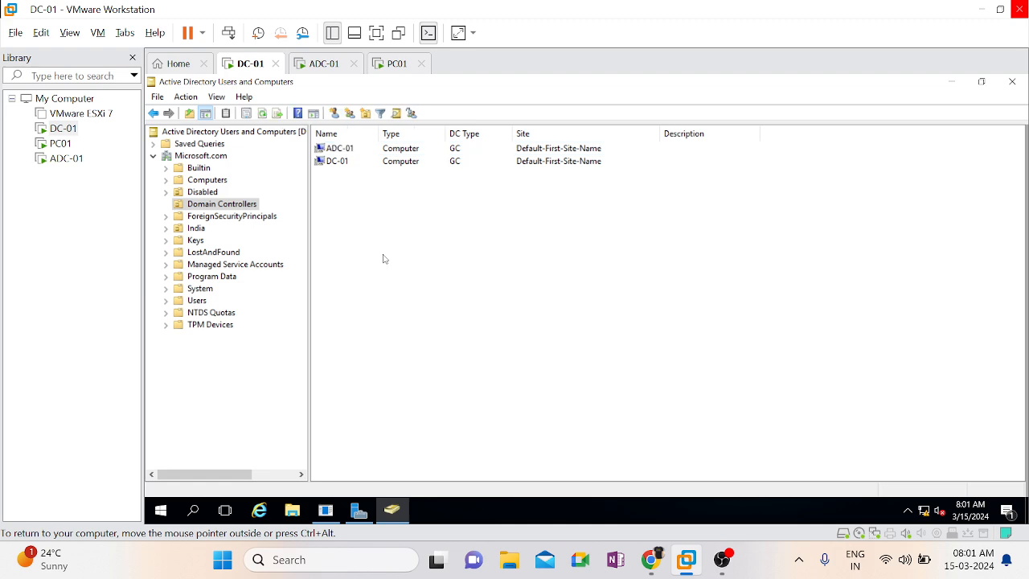
Select the ADC-01 entry among the domain controllers and examine its site assignment
click(547, 152)
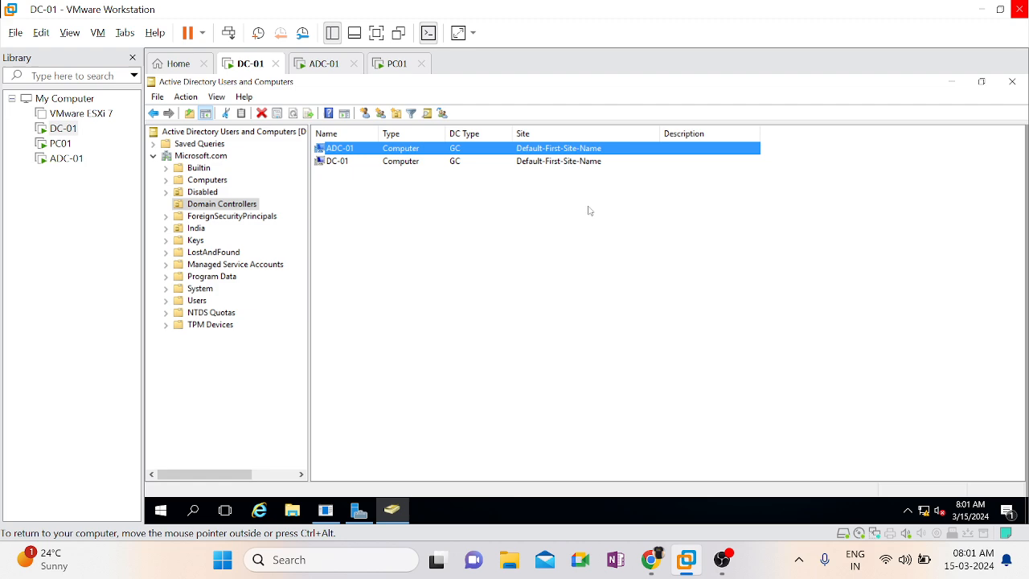
click(628, 260)
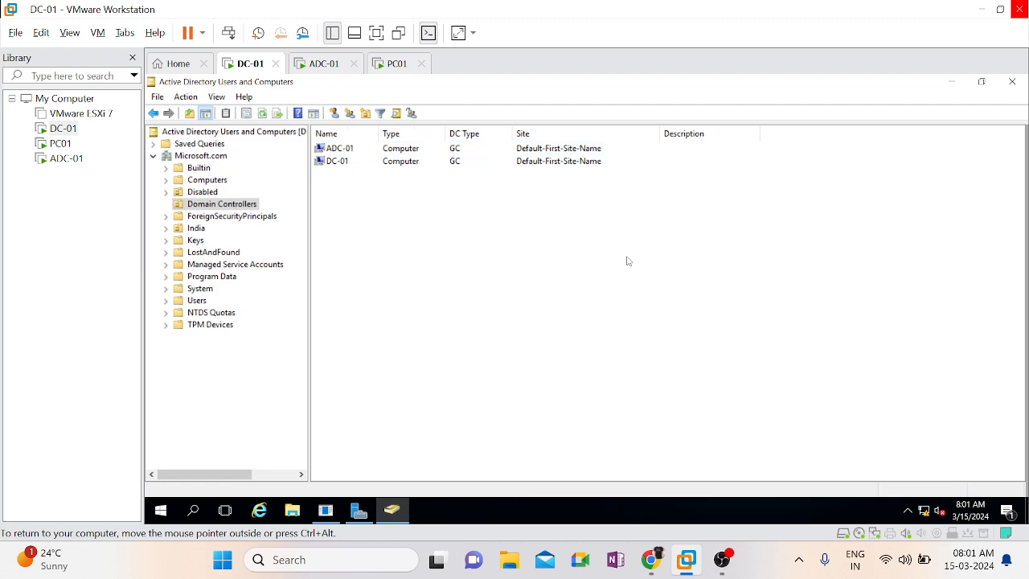
click(563, 150)
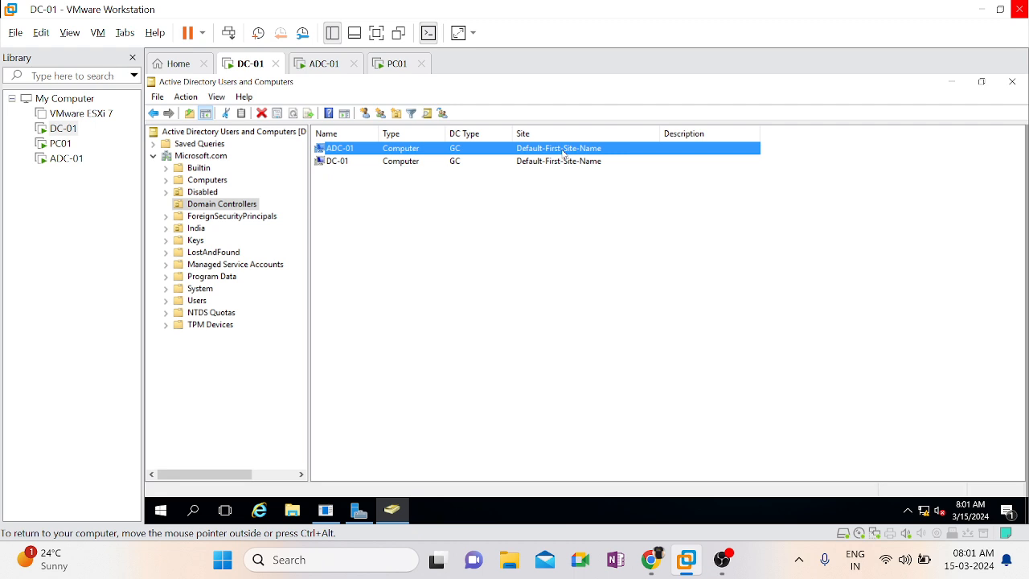
Open Active Directory Sites and Services from Server Manager, maximize its window and expand the Sites container
click(359, 509)
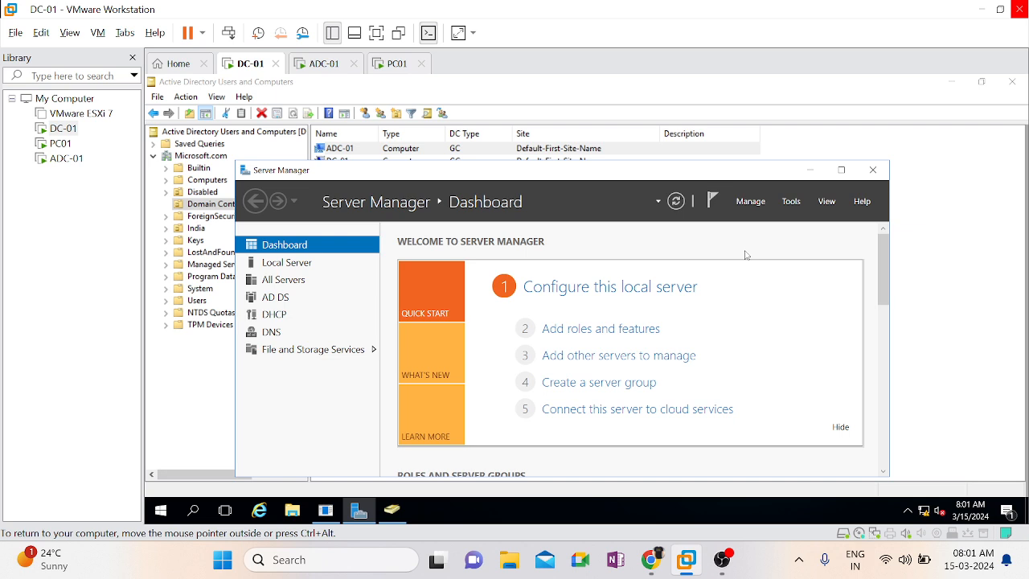
click(793, 202)
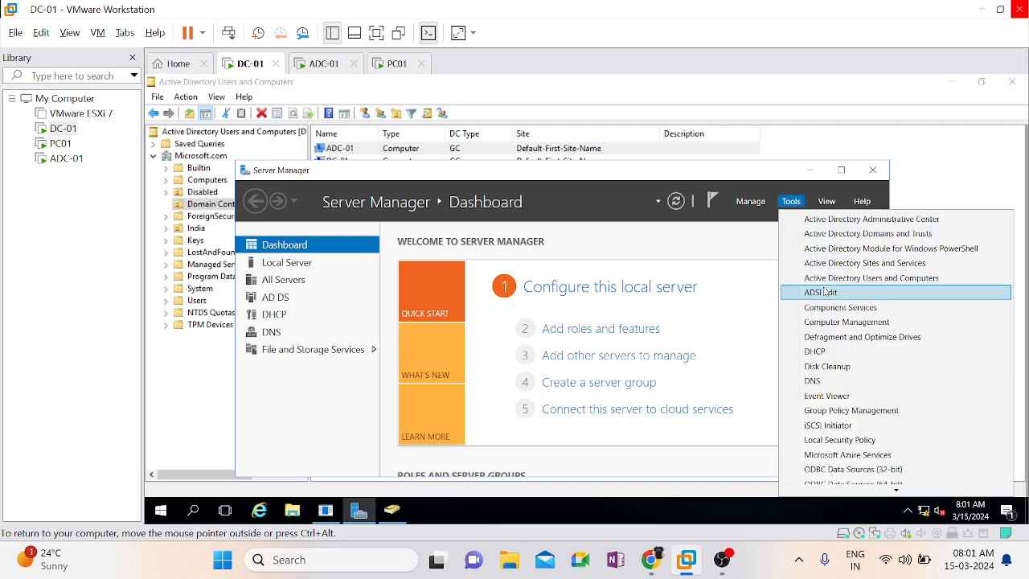
click(870, 264)
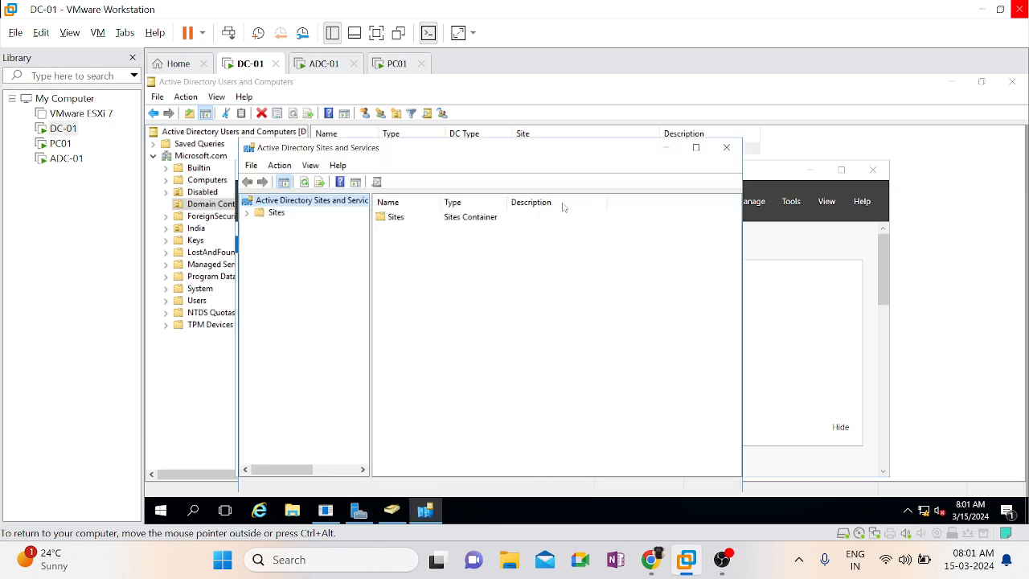
click(697, 147)
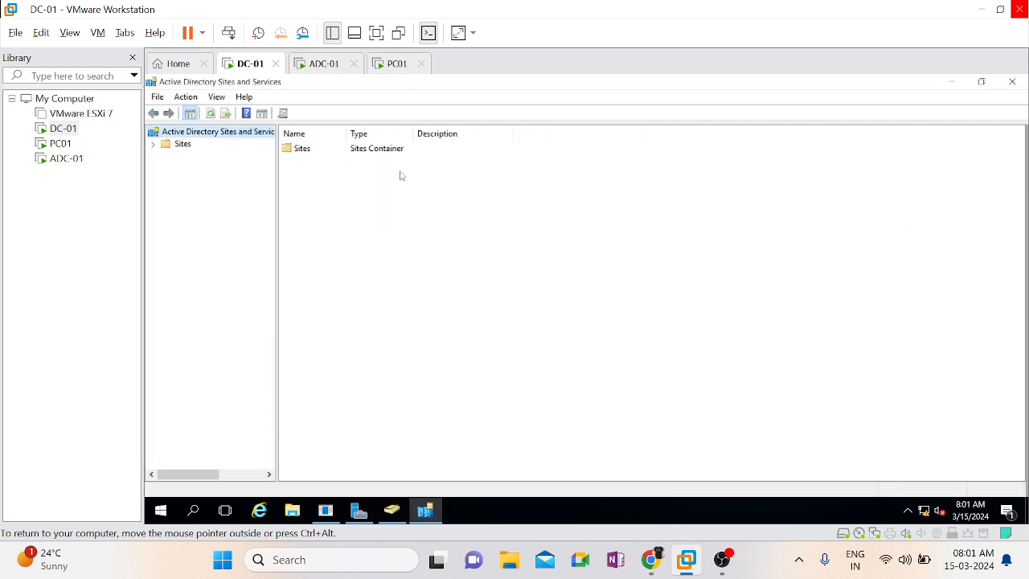
click(154, 145)
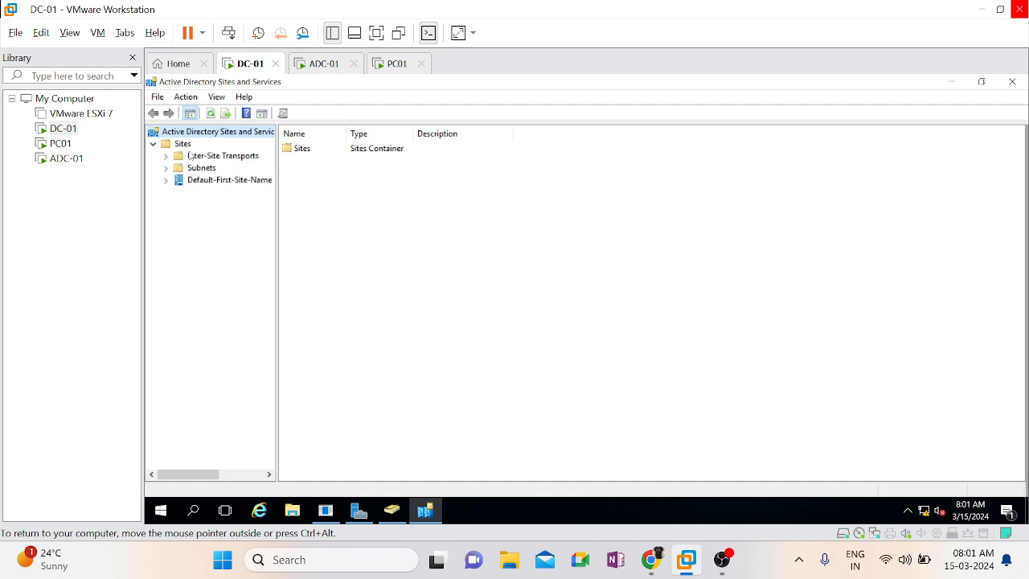
Create a new site named HYD using the DEFAULTIPSITELINK site link and acknowledge the creation notice
click(183, 144)
right_click(188, 147)
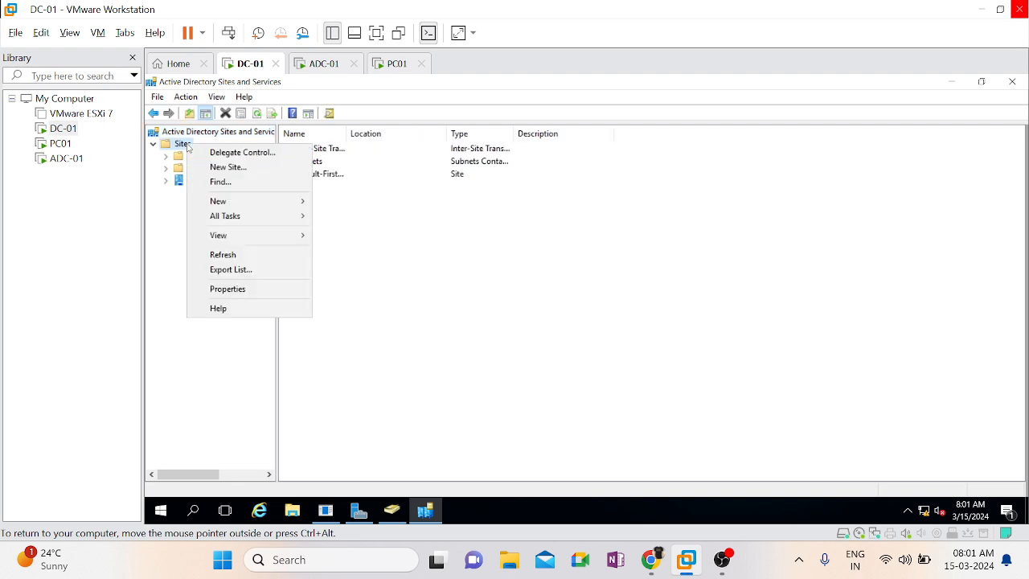
click(228, 166)
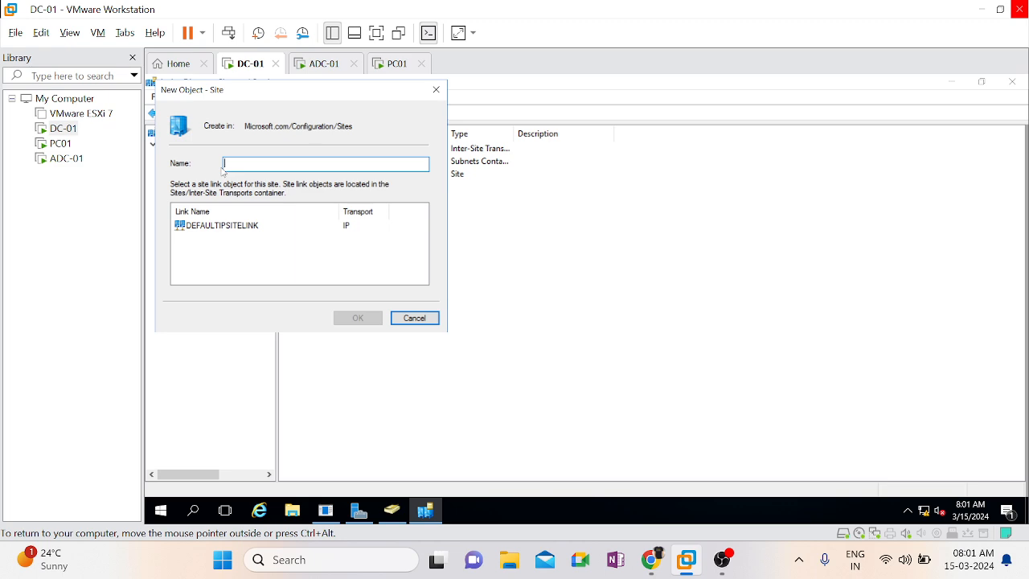
text(H)
text(YD)
click(243, 225)
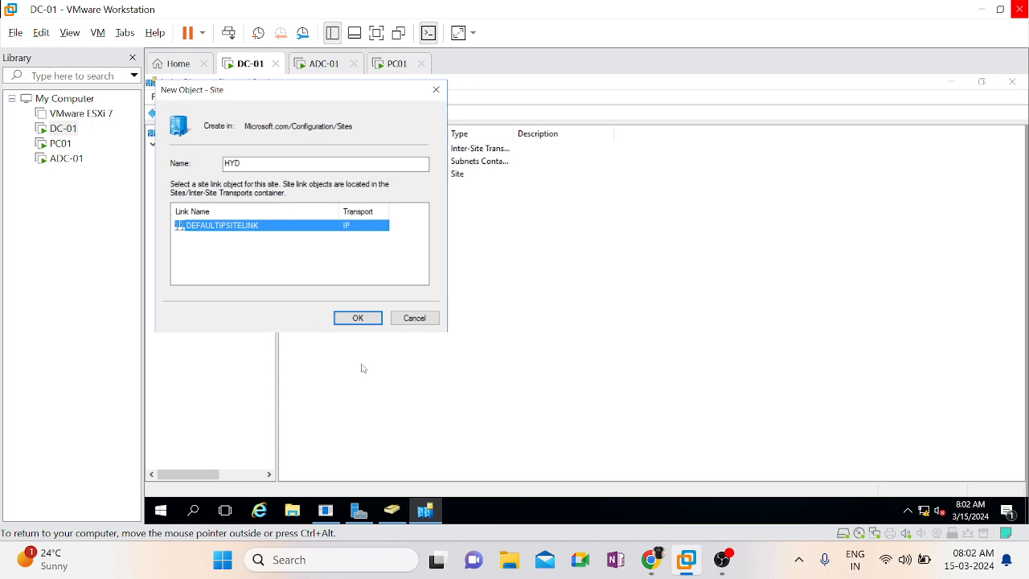
click(354, 319)
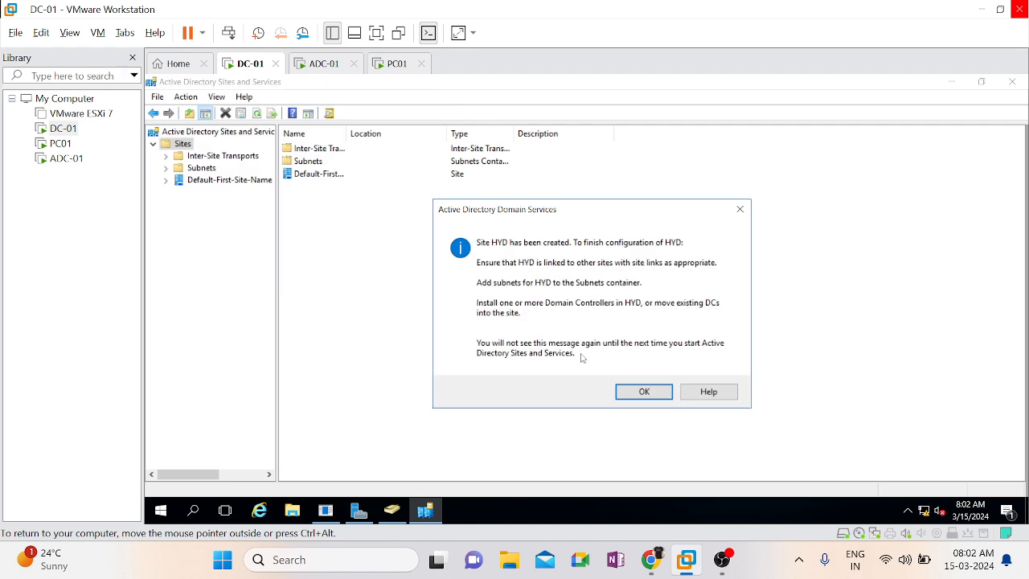
click(643, 392)
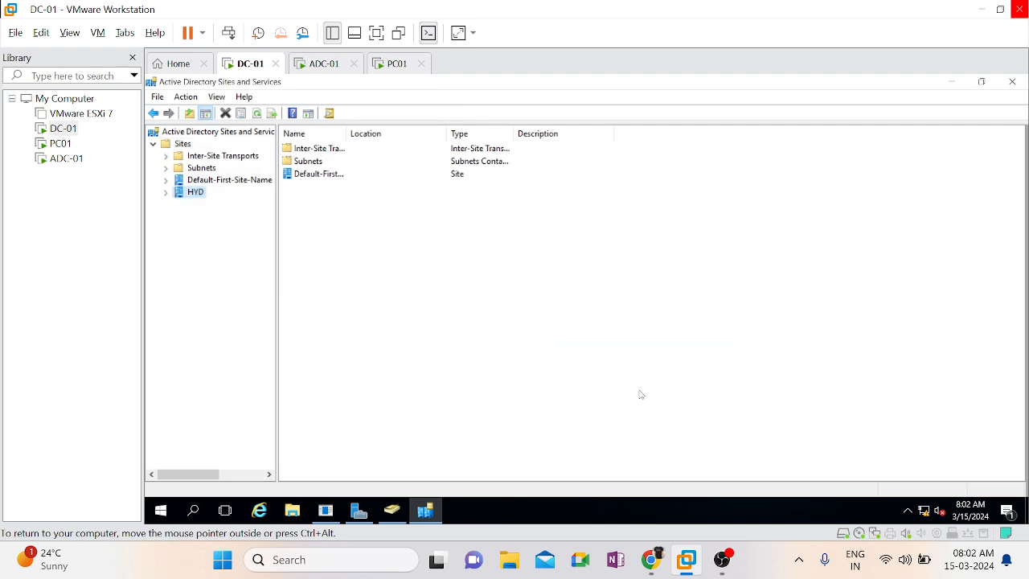
Expand the HYD site and review the general, location and object information in its properties
click(166, 193)
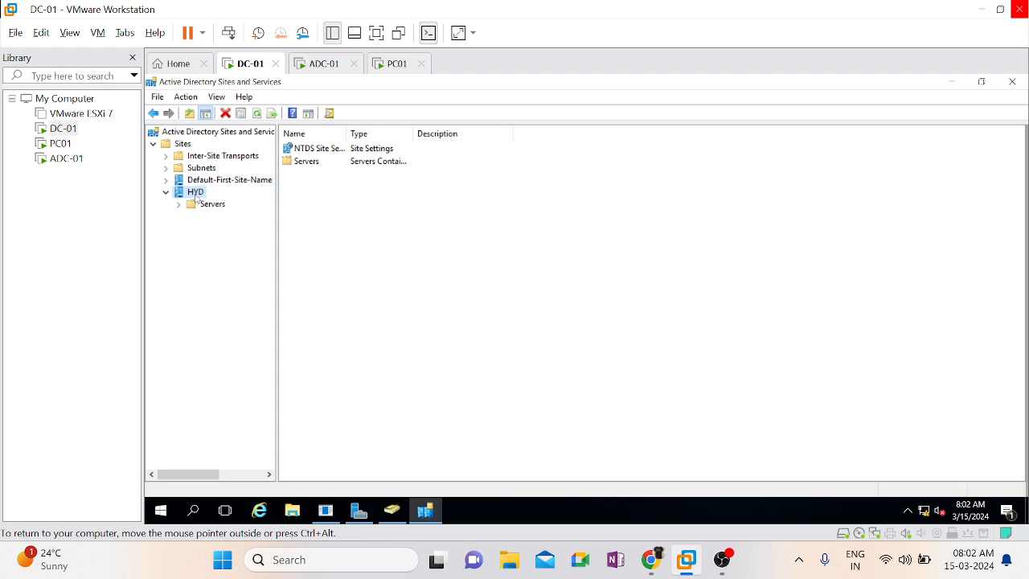
right_click(197, 197)
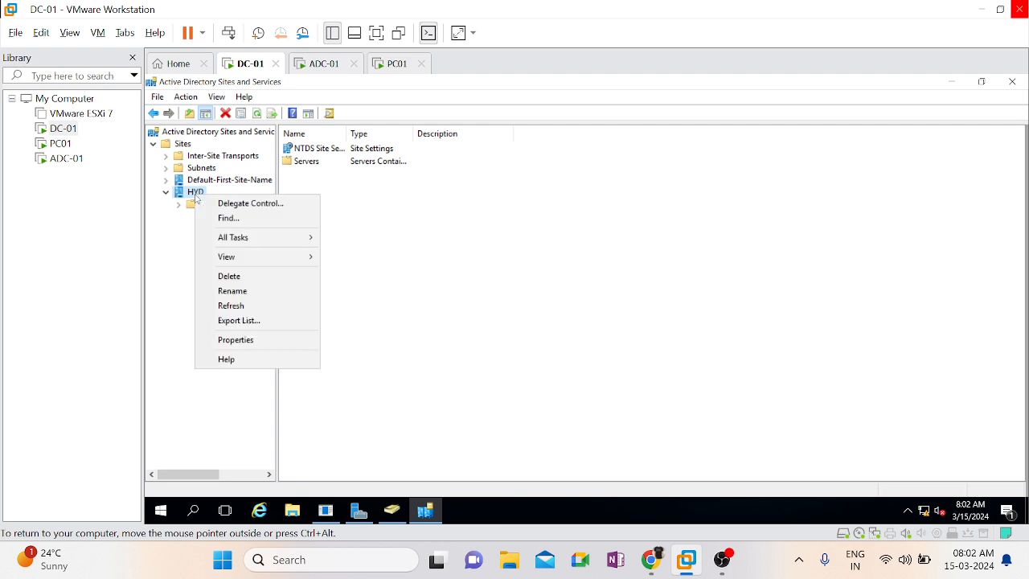
click(235, 341)
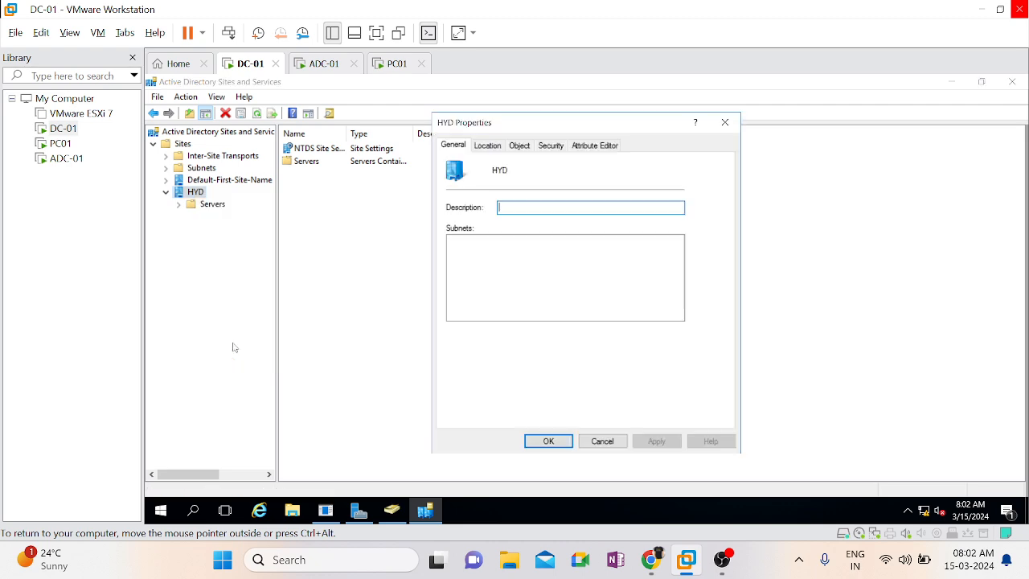
click(495, 147)
click(520, 146)
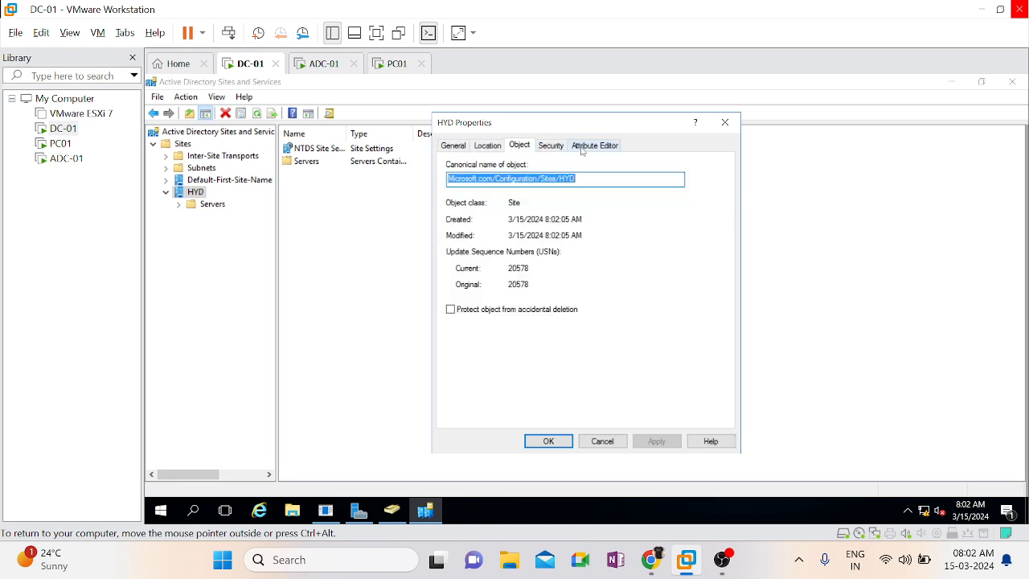
click(613, 441)
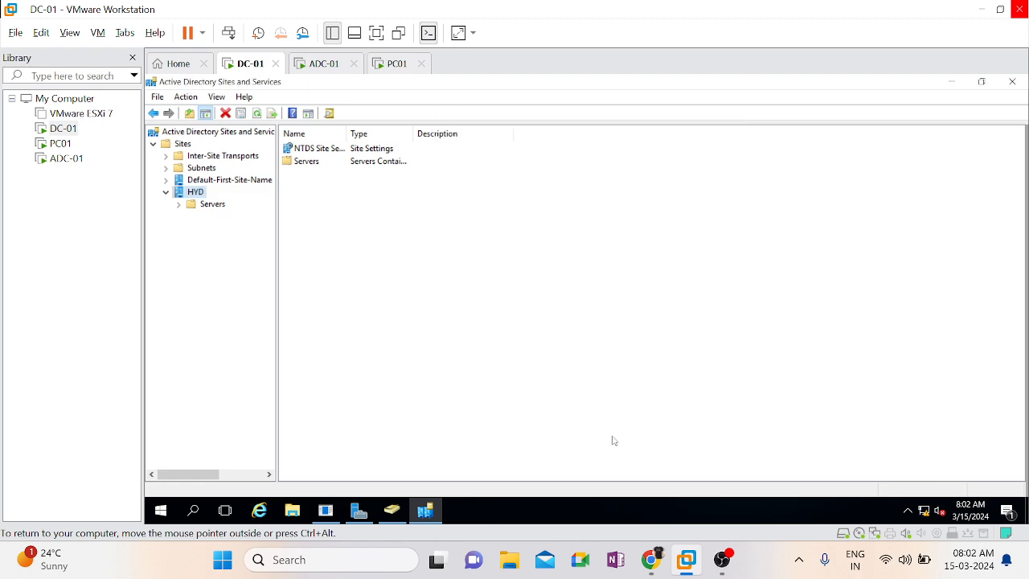
Create the subnet 172.16.0.0/16 assigned to the HYD site, and show the contents of Default-First-Site-Name
click(193, 170)
right_click(193, 173)
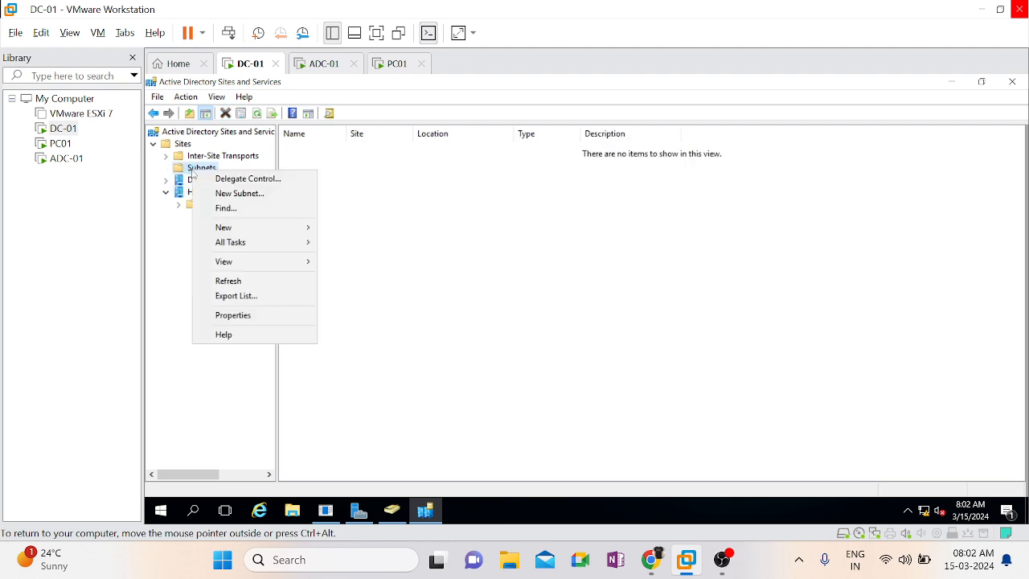
click(256, 199)
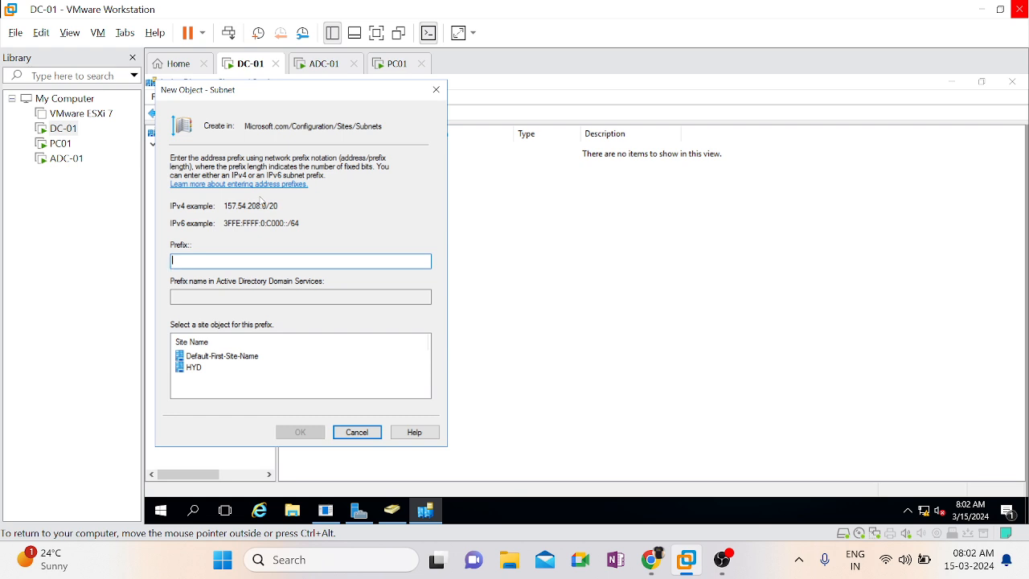
text(172.16.0.0/16)
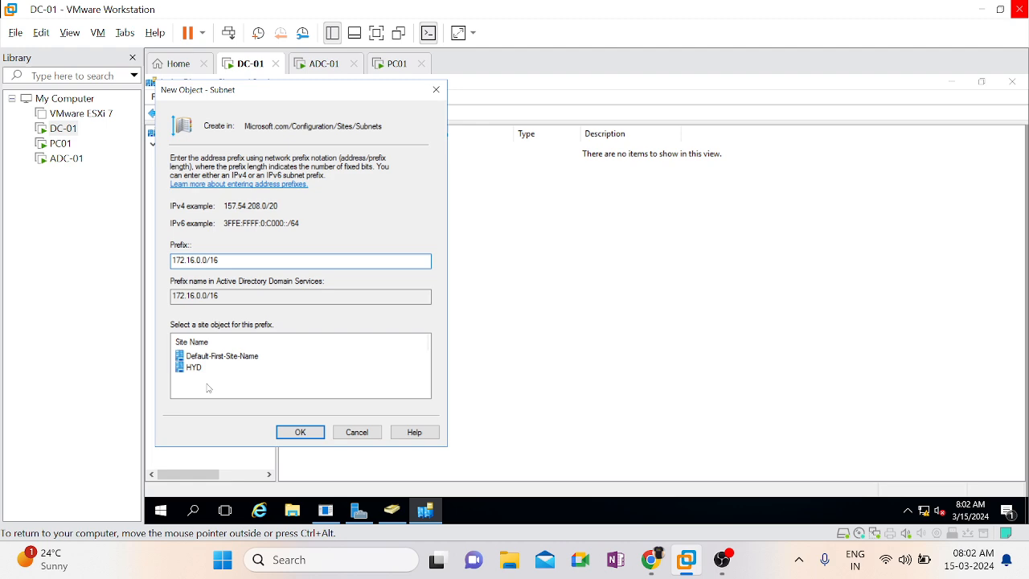
click(197, 367)
click(300, 432)
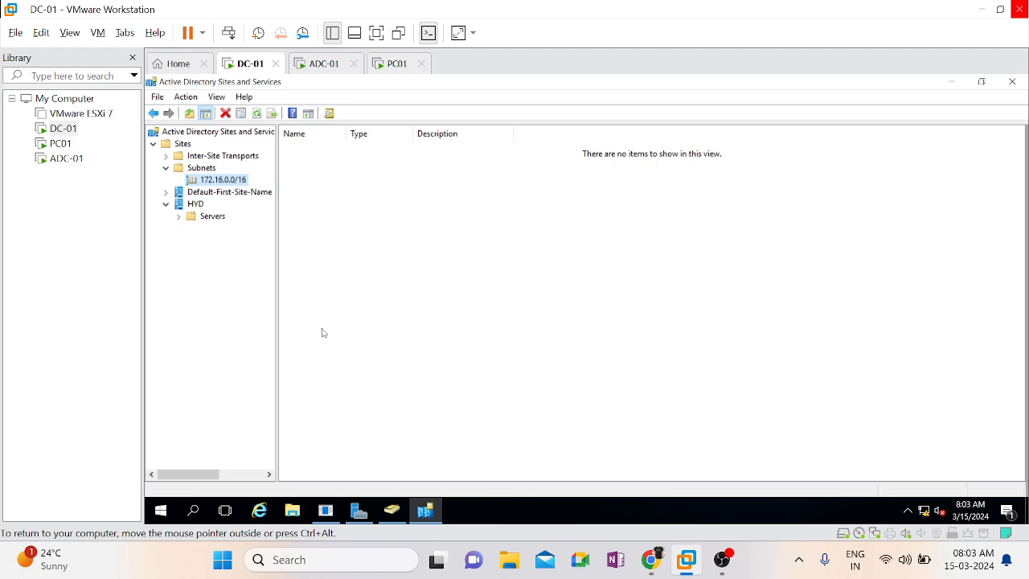
click(219, 193)
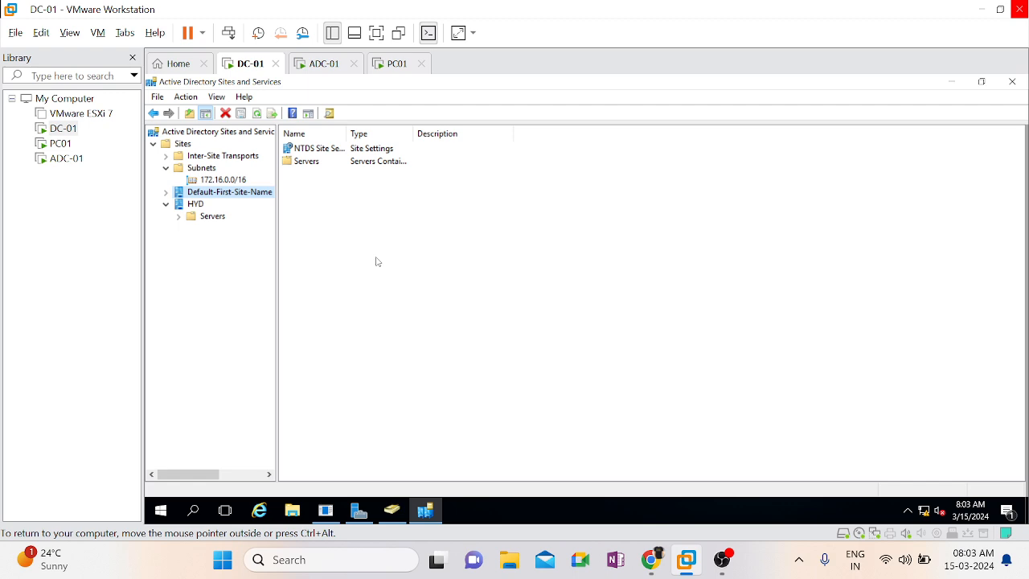
Switch to the ADC-01 virtual machine, unlock it and sign in to MICROSOFT\Administrator with the account password
click(312, 65)
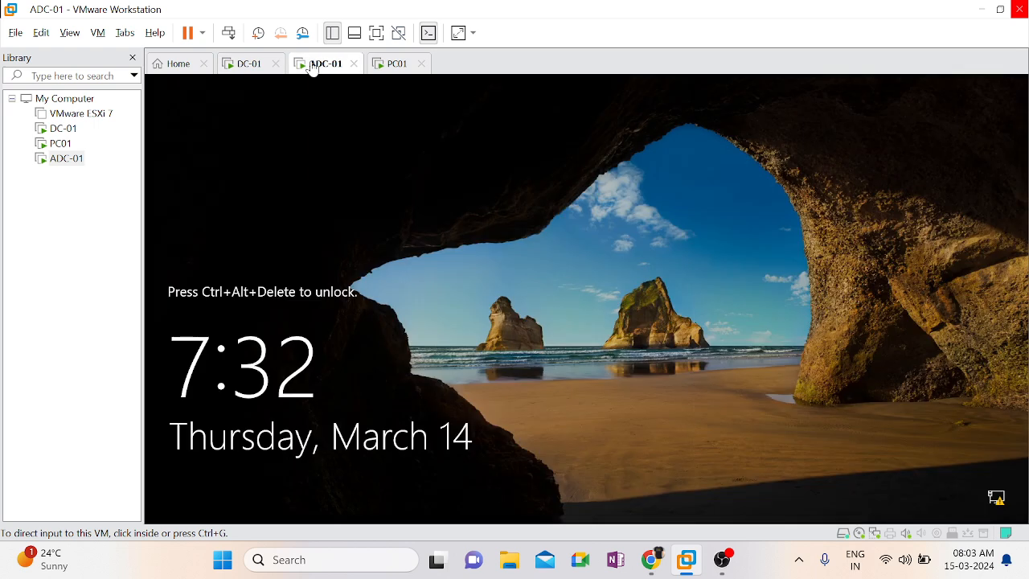
right_click(313, 68)
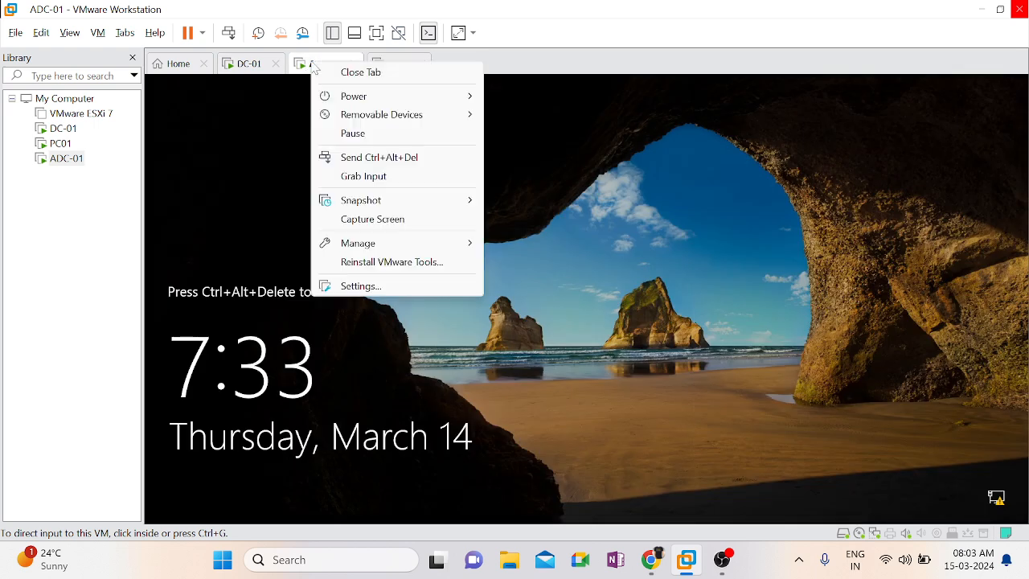
click(383, 157)
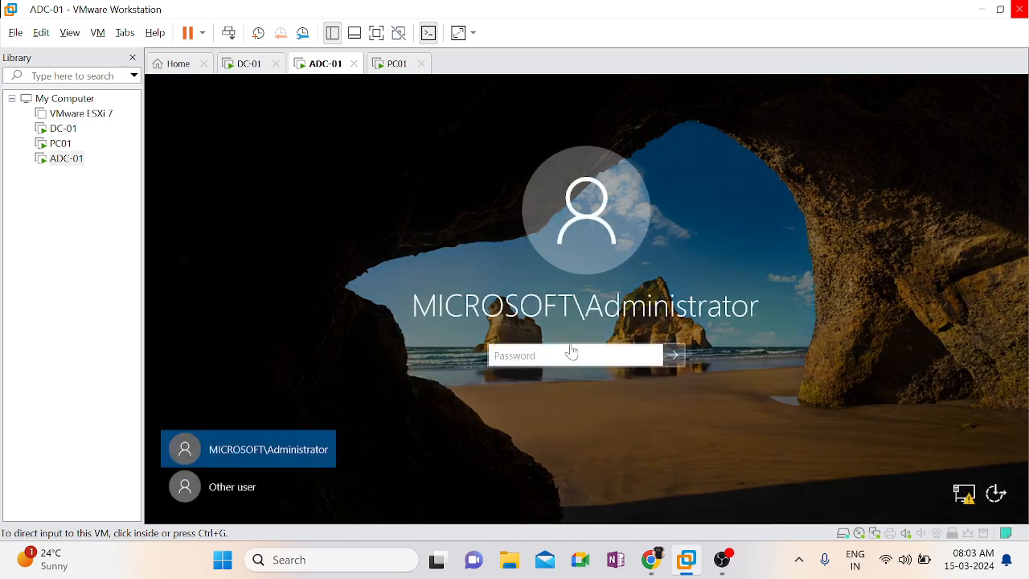
text(•••••••)
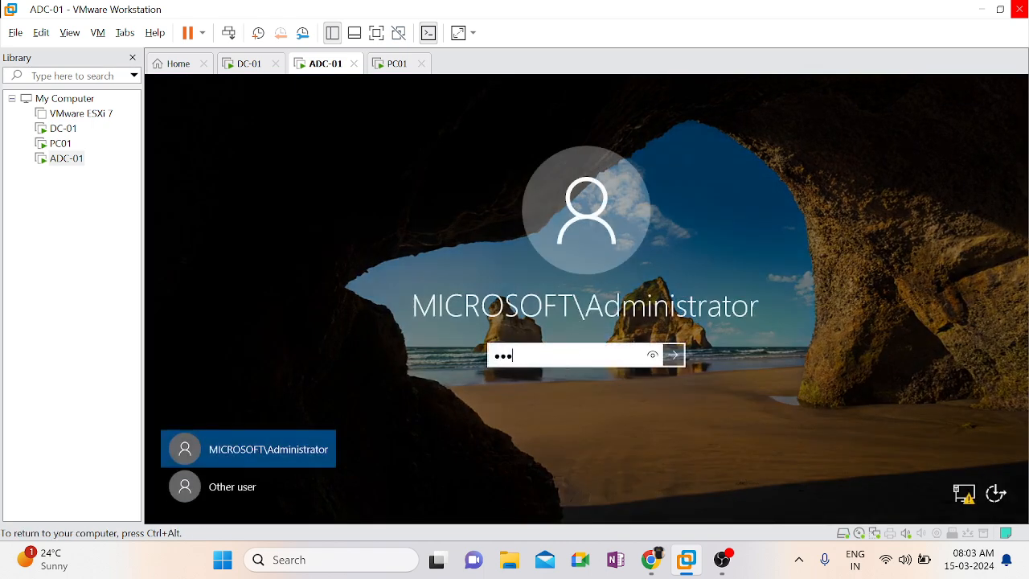
text(•••••)
key(Return)
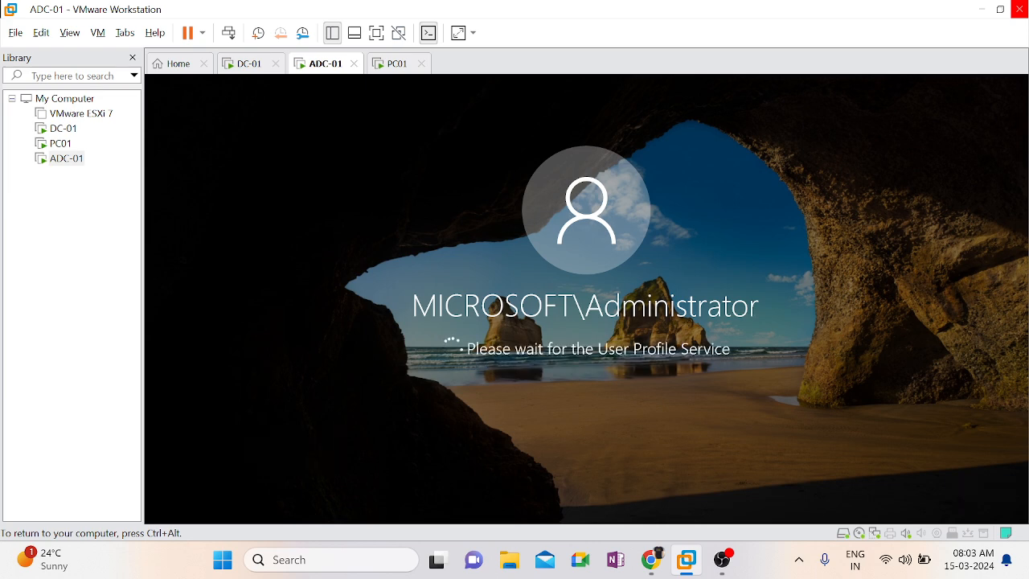
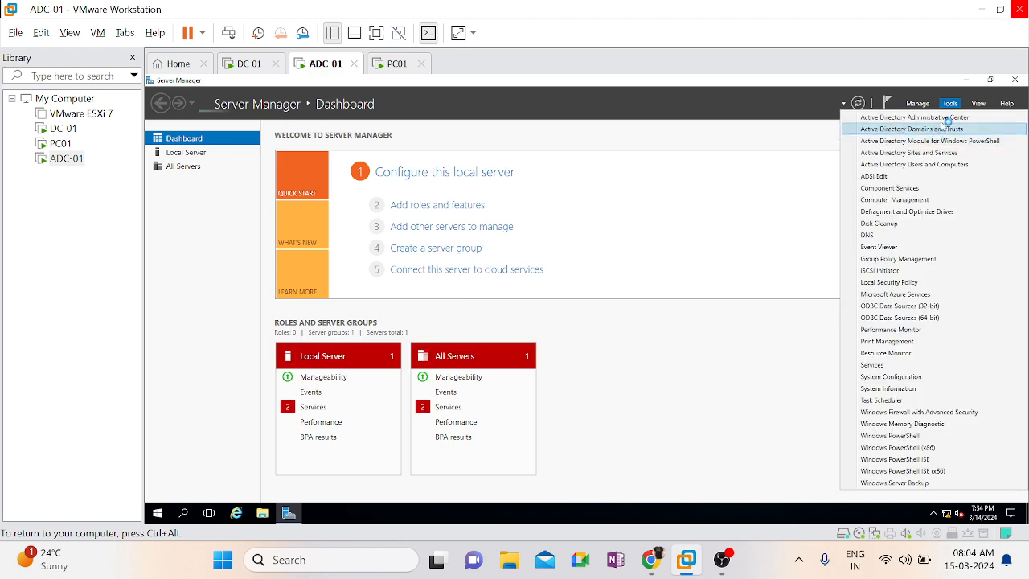
Open Active Directory Users and Computers on ADC-01 and show the full object names in the Microsoft.com/India/Bng/IT/Cloud OU
click(937, 166)
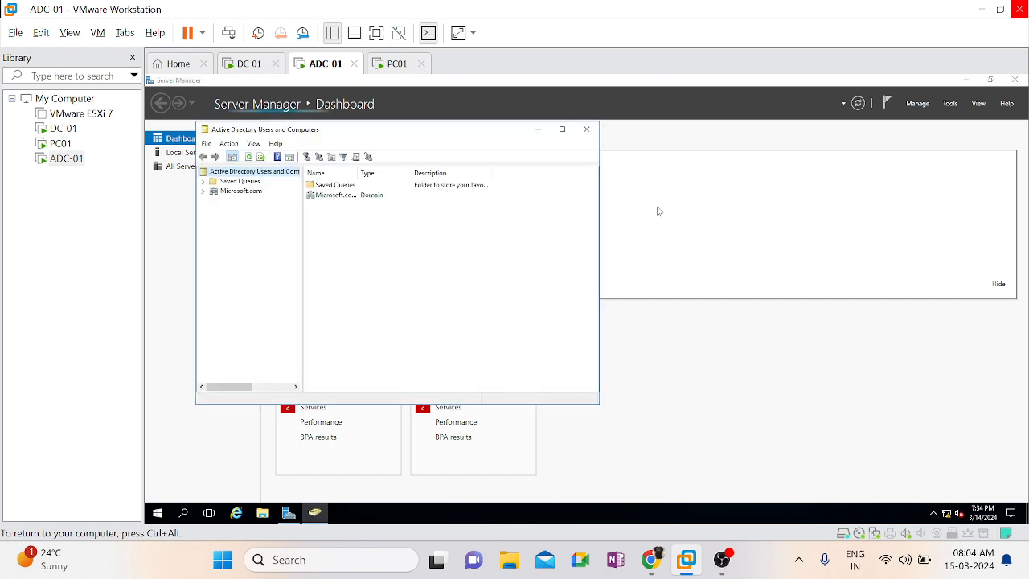
double_click(247, 194)
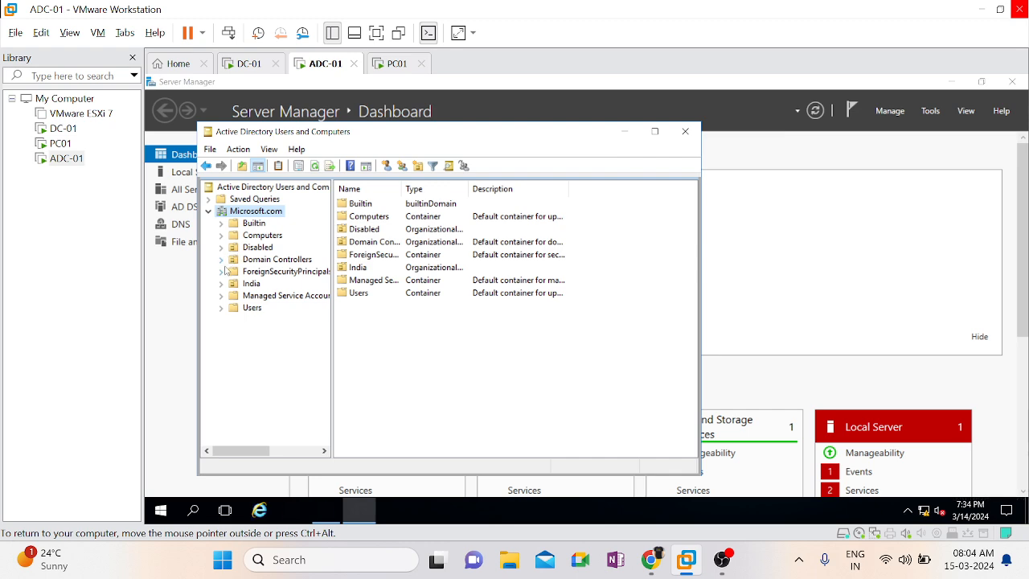
click(222, 284)
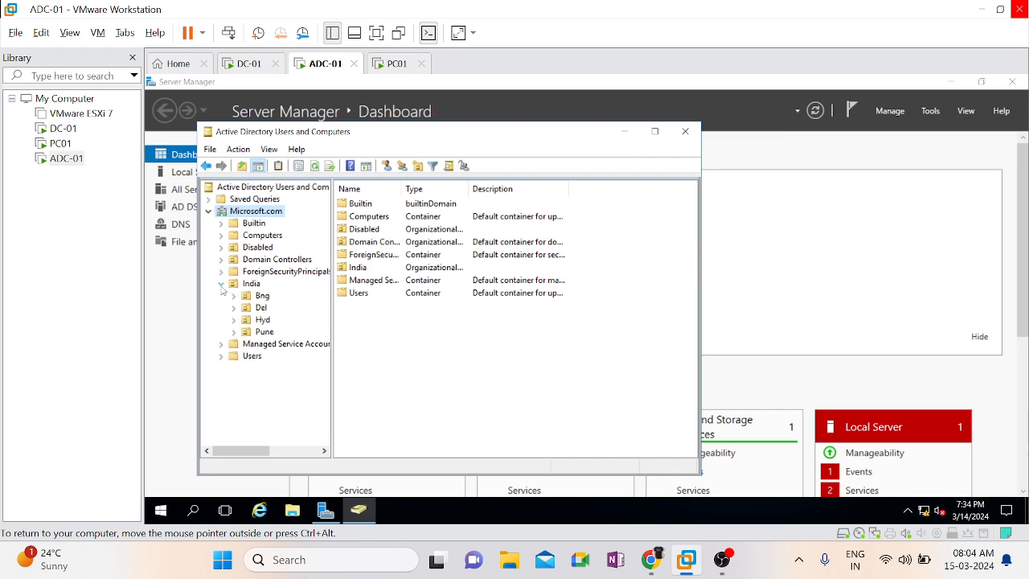
click(234, 296)
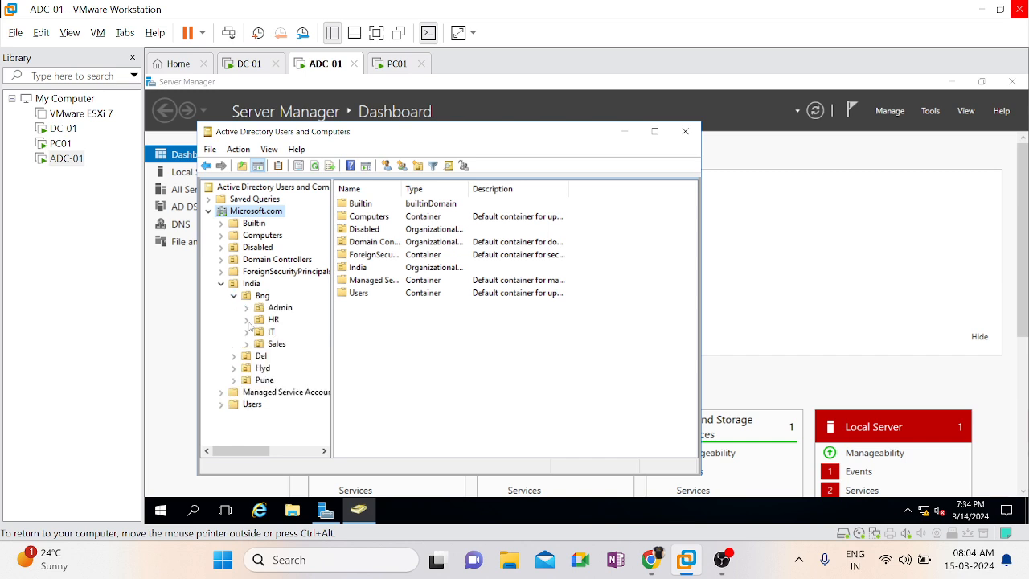
click(247, 332)
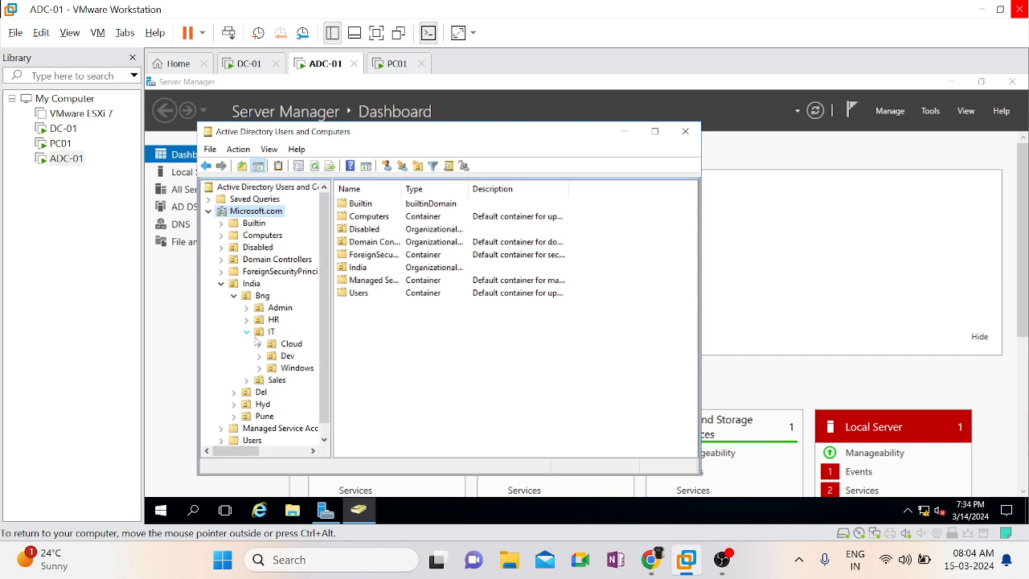
click(283, 347)
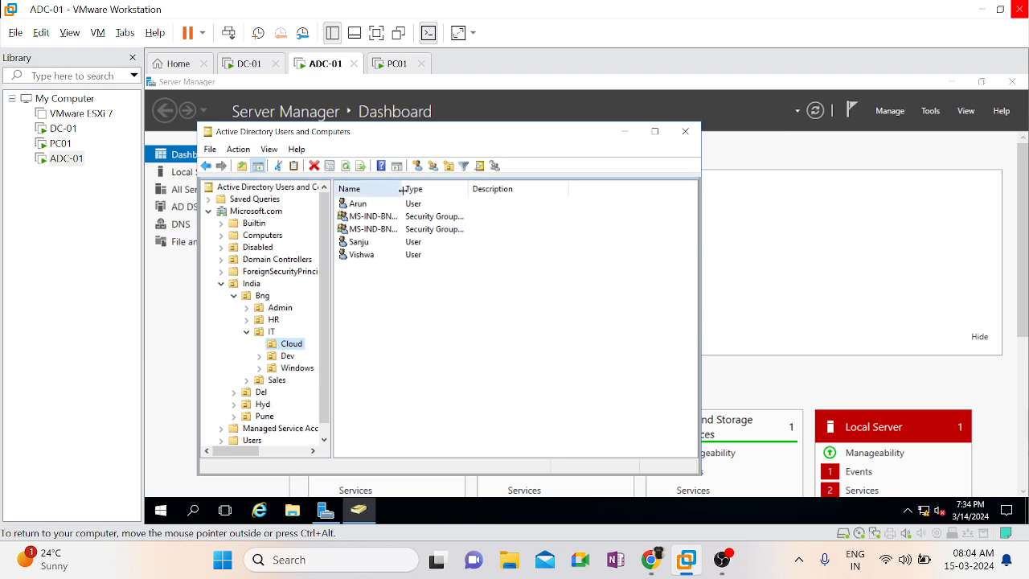
drag(402, 190, 475, 188)
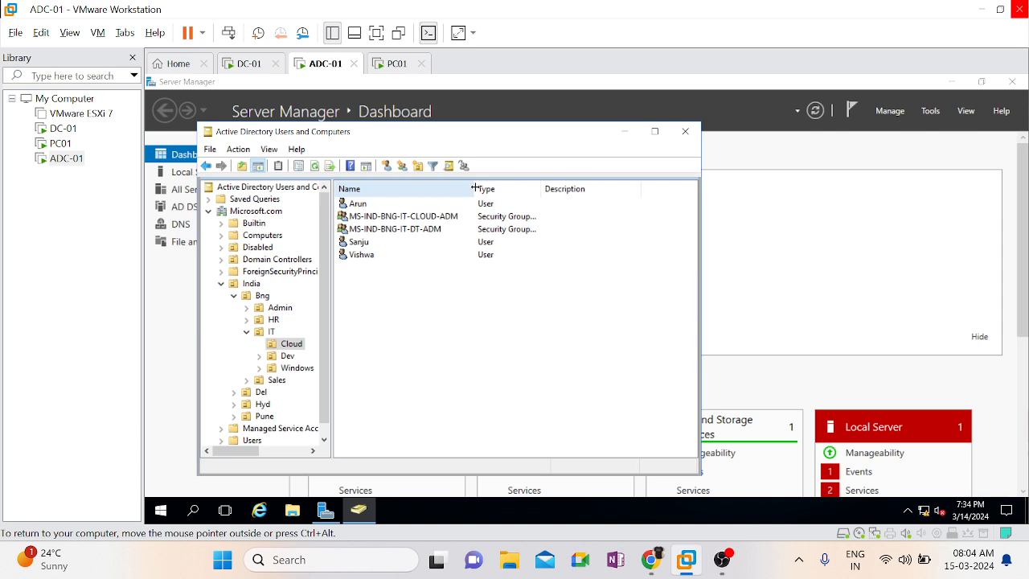
Switch to the DC-01 virtual machine and show the India/Bng/IT/Cloud OU in Active Directory Users and Computers for comparison
click(242, 64)
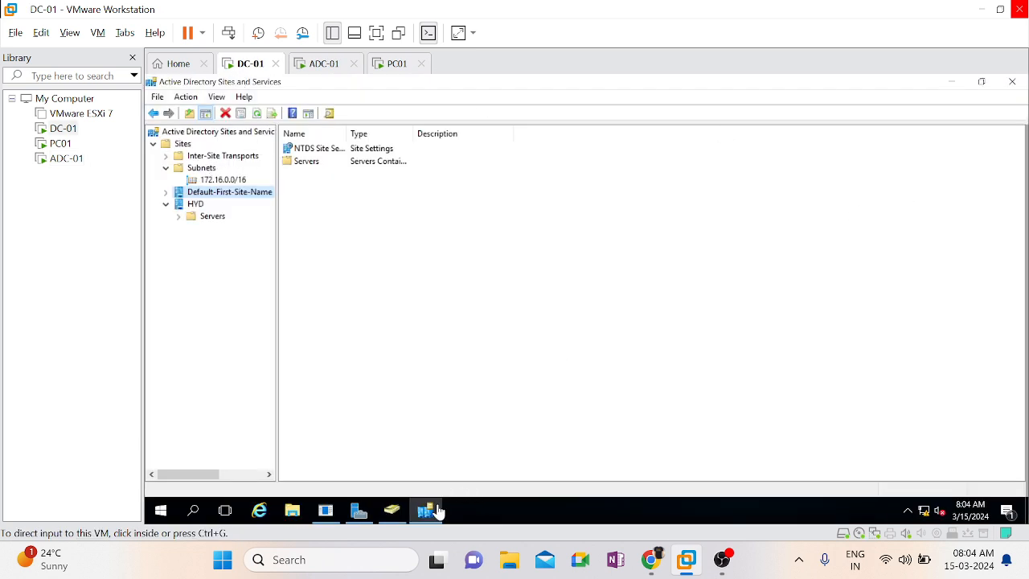
click(394, 513)
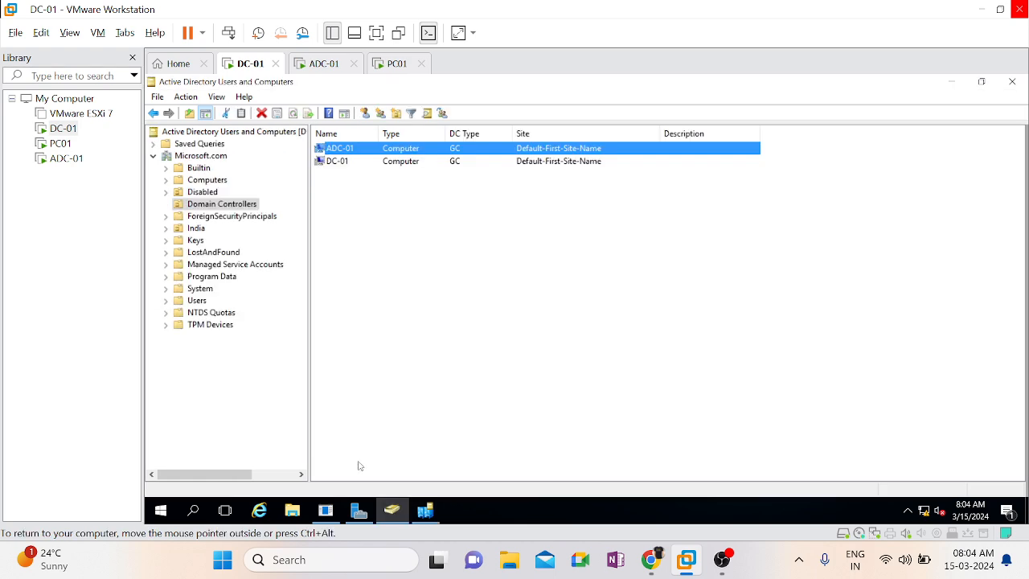
double_click(193, 229)
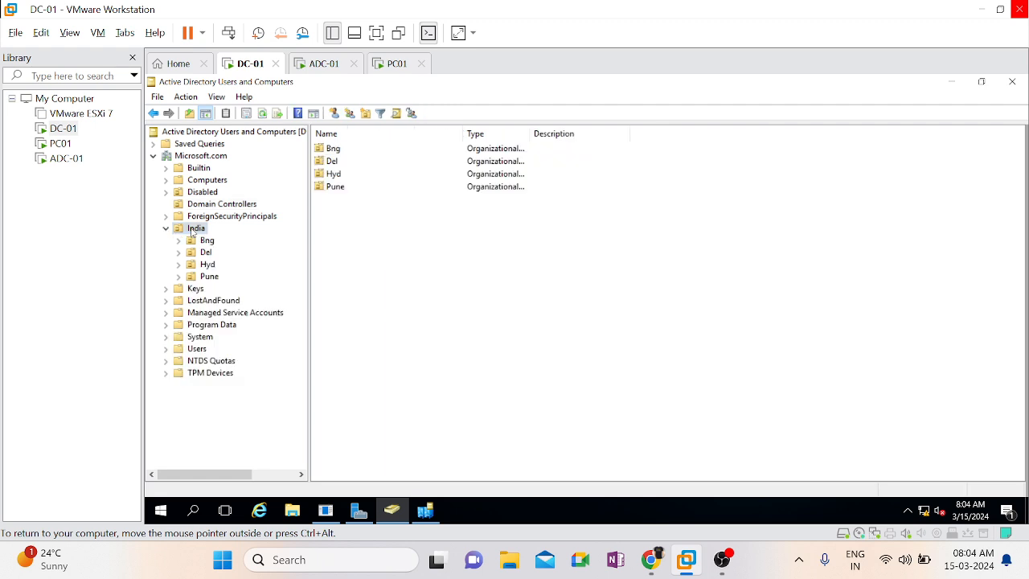
double_click(207, 242)
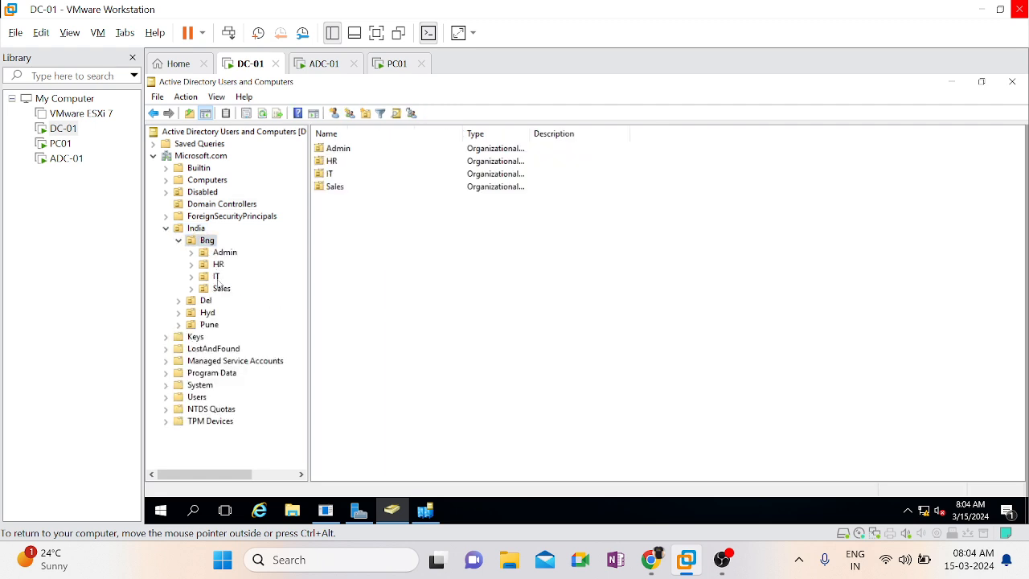
double_click(216, 277)
click(227, 288)
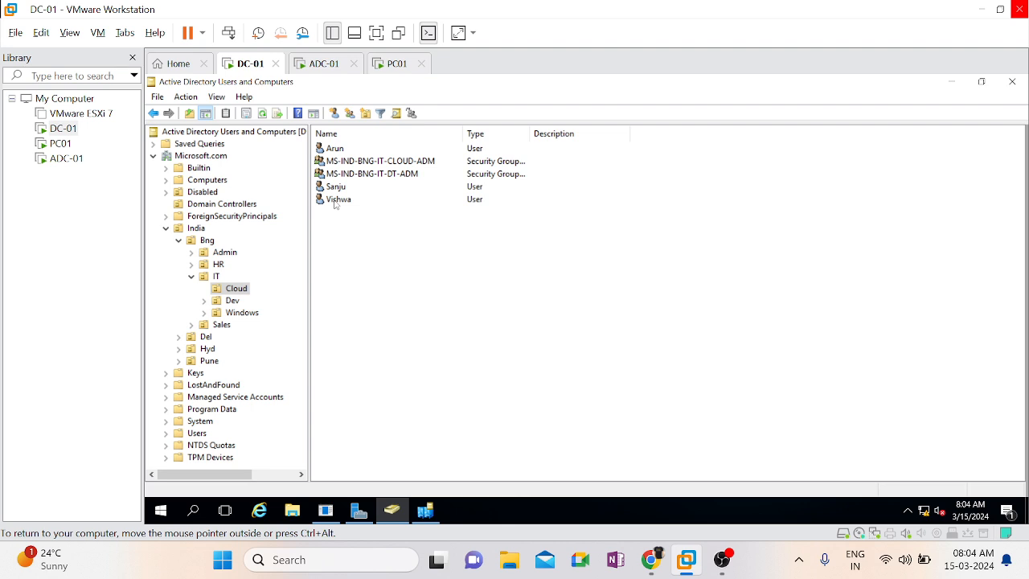
Return to the ADC-01 virtual machine, open Active Directory Sites and Services and expand the Sites container
click(325, 64)
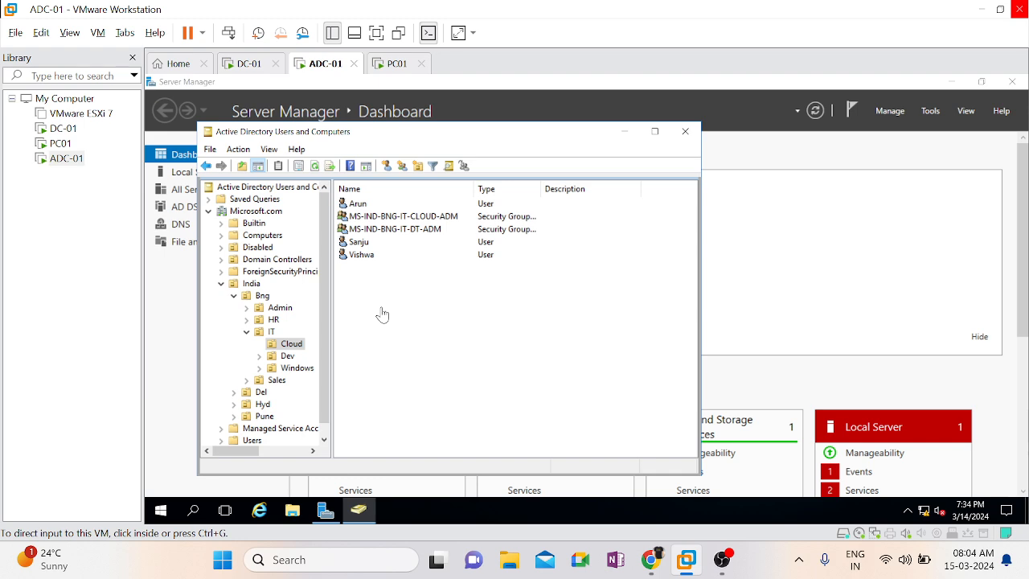
click(933, 109)
click(931, 110)
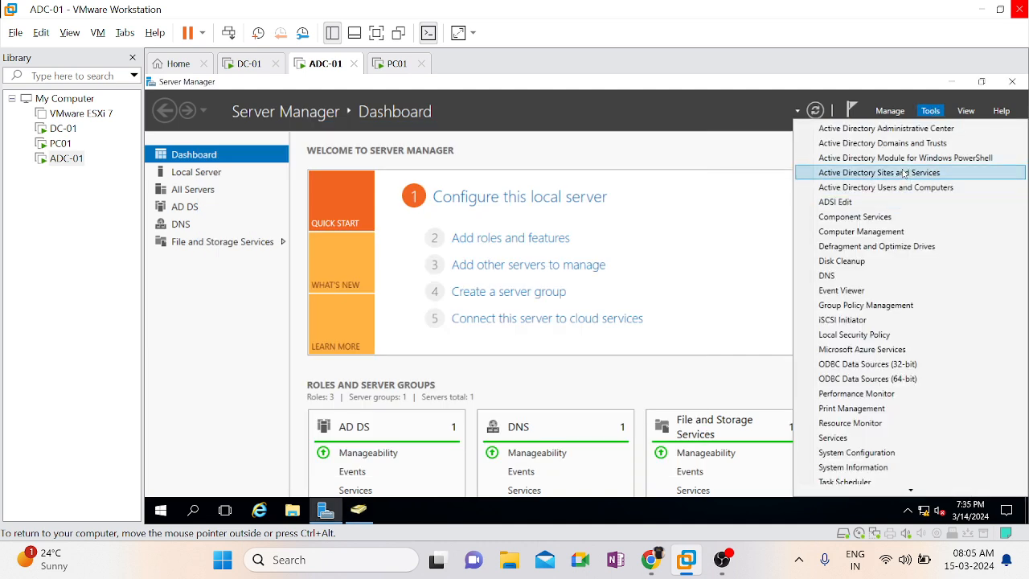
click(904, 173)
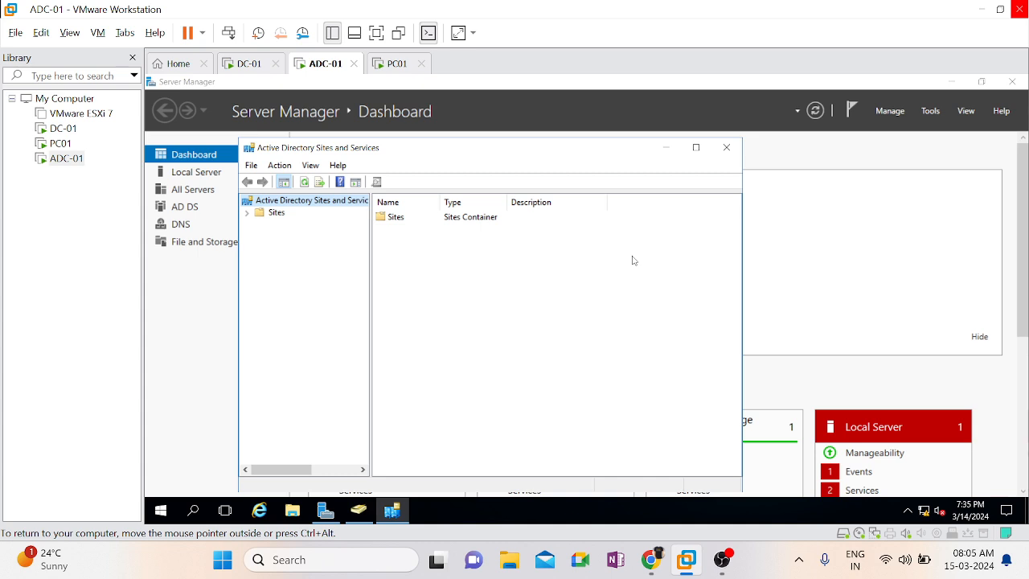
click(247, 213)
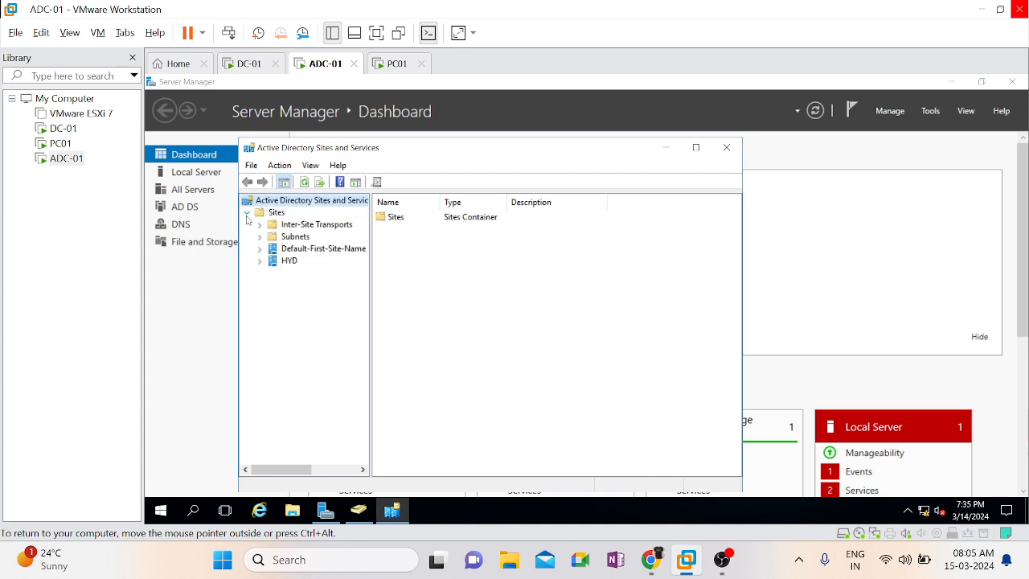
Check the Default-First-Site-Name and HYD sites and the 172.16.0.0/16 subnet on ADC-01, and close Active Directory Sites and Services
click(304, 254)
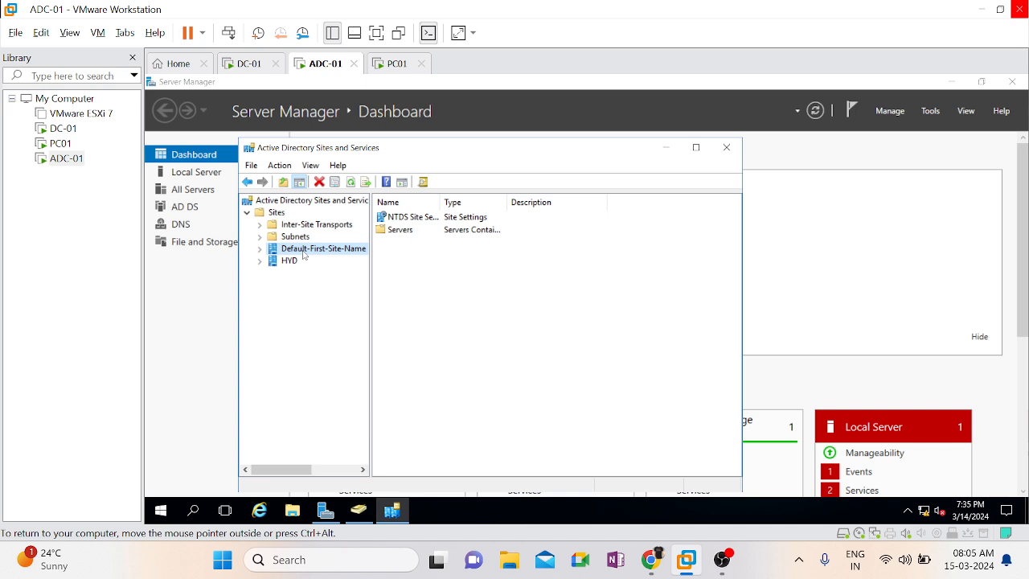
click(282, 264)
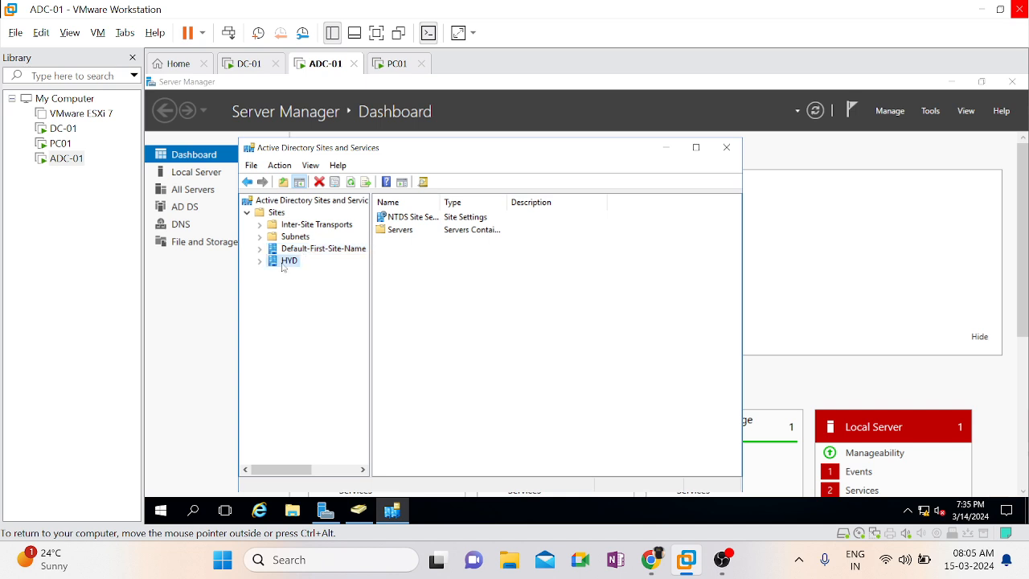
click(292, 237)
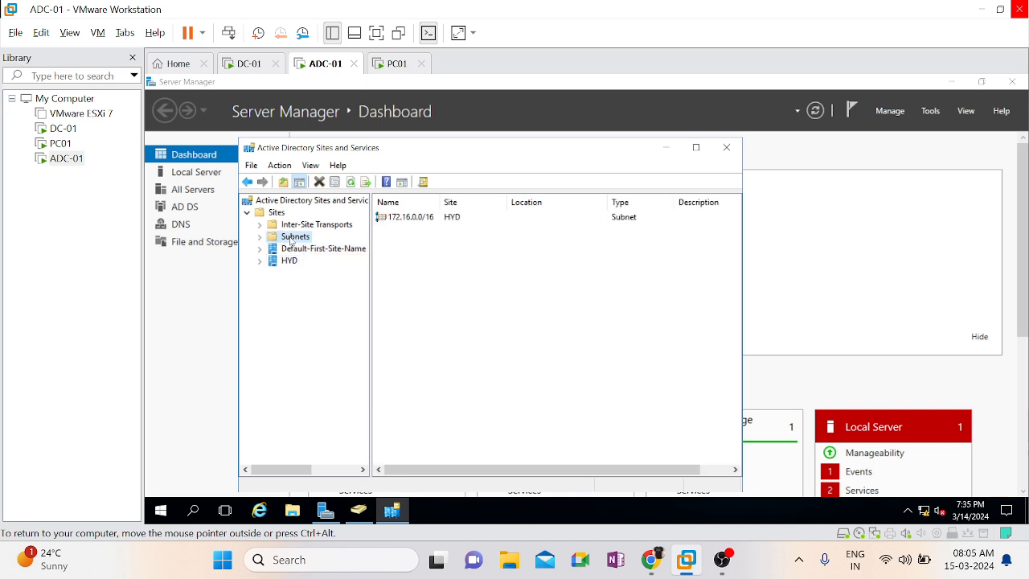
click(418, 223)
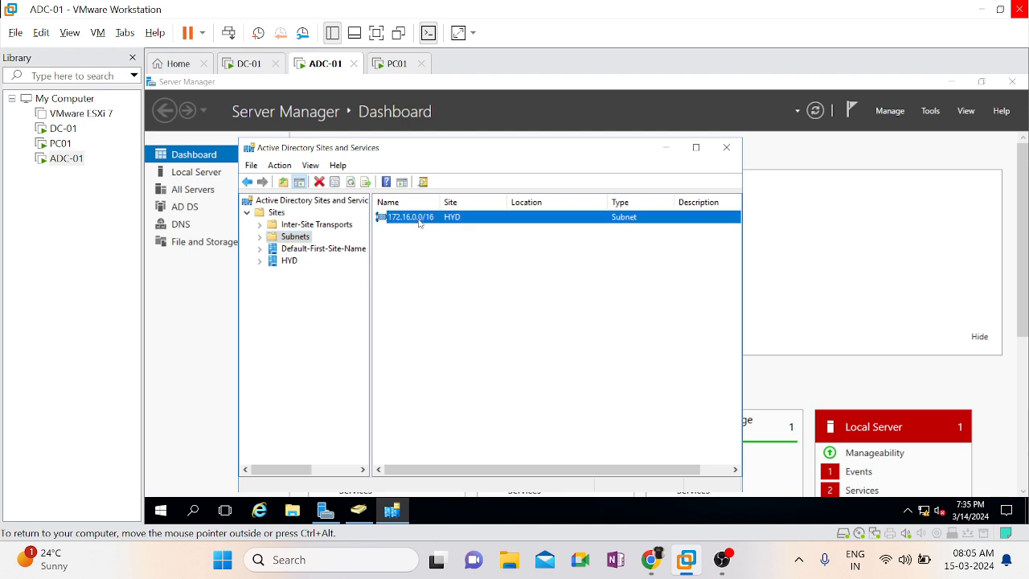
click(723, 148)
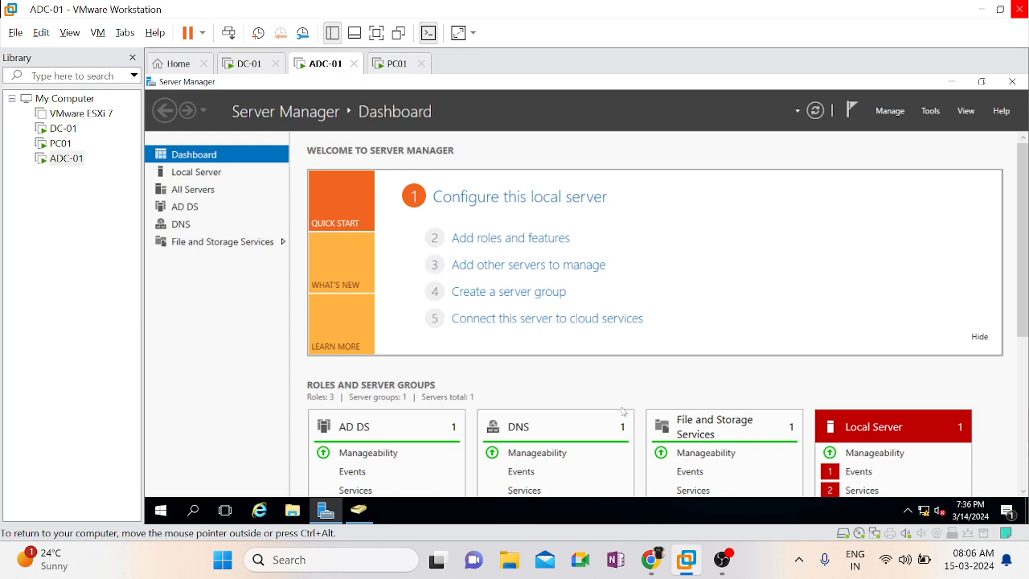
click(358, 512)
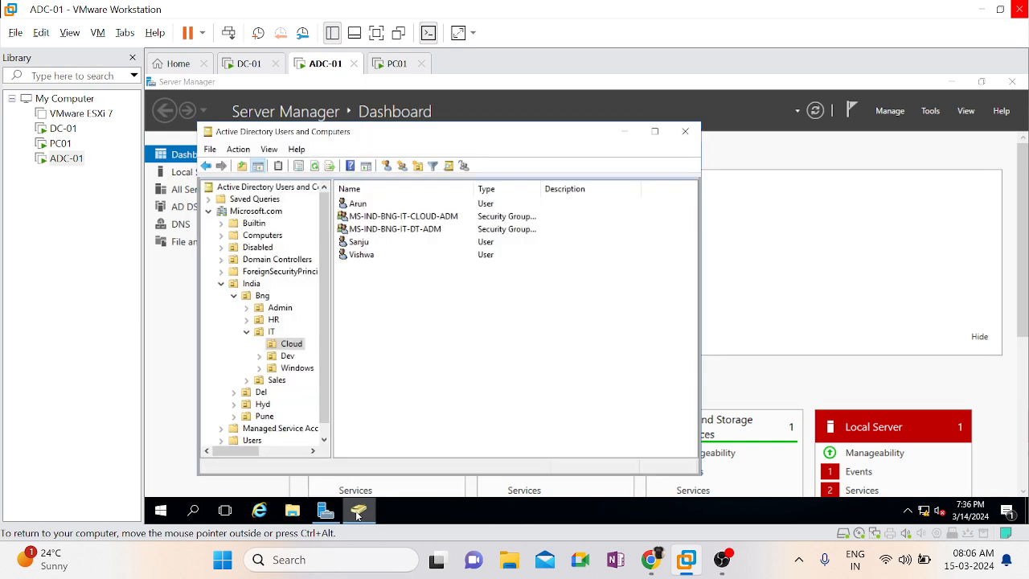
click(287, 357)
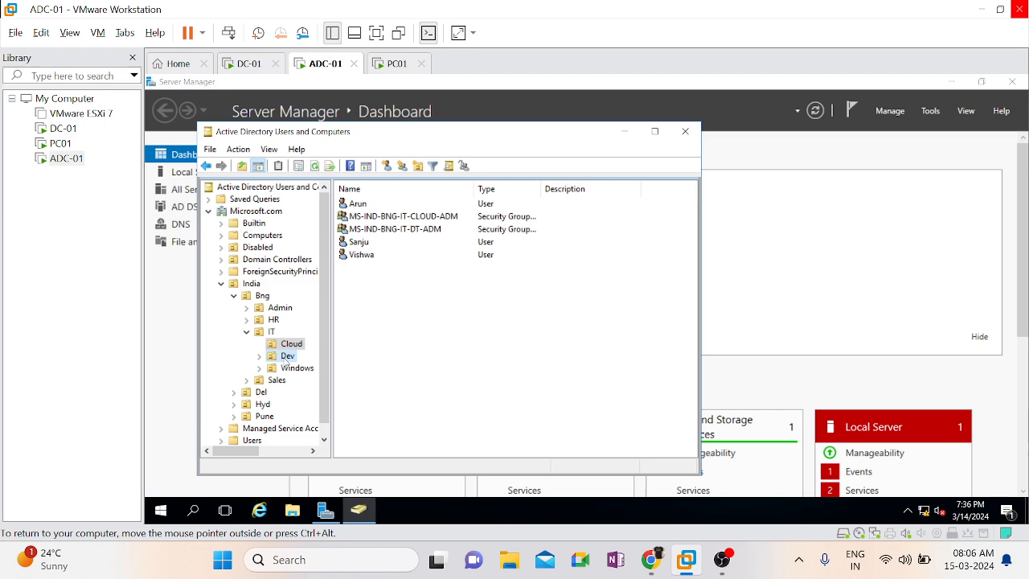
right_click(404, 335)
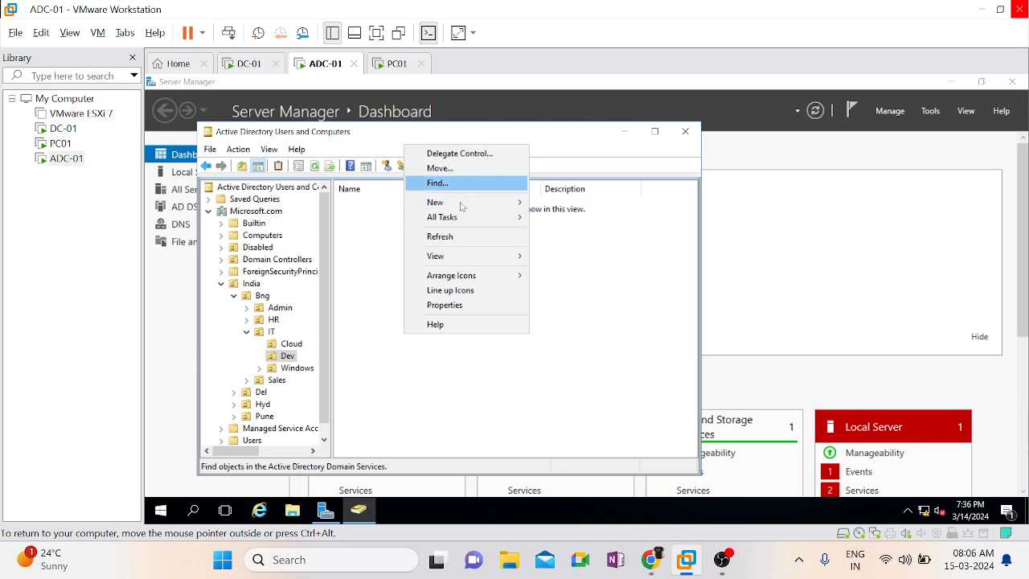
mouse_move(461, 206)
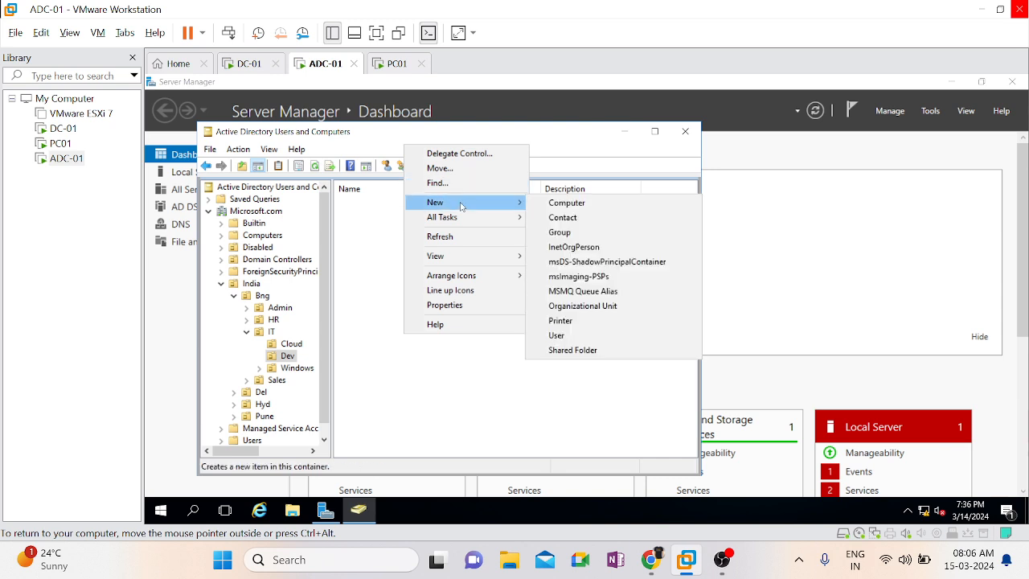
click(583, 334)
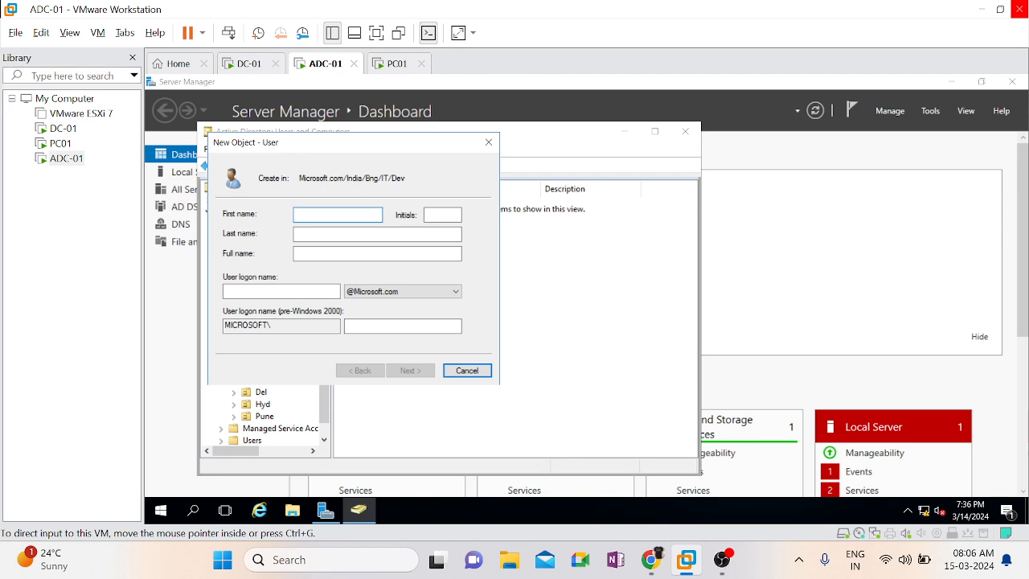
text(A)
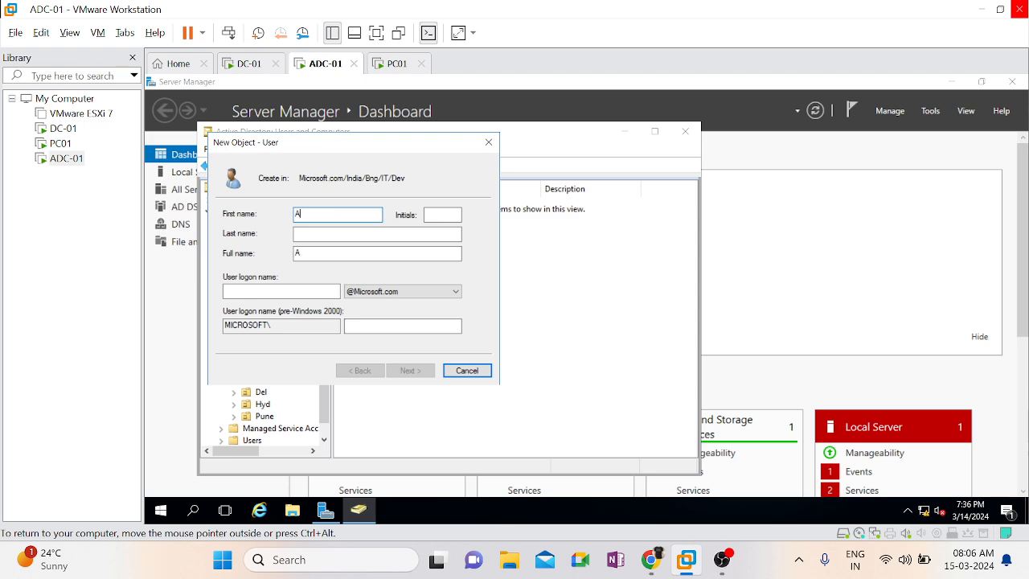
text(ravind)
key(Tab)
key(Tab)
key(Tab)
key(Tab)
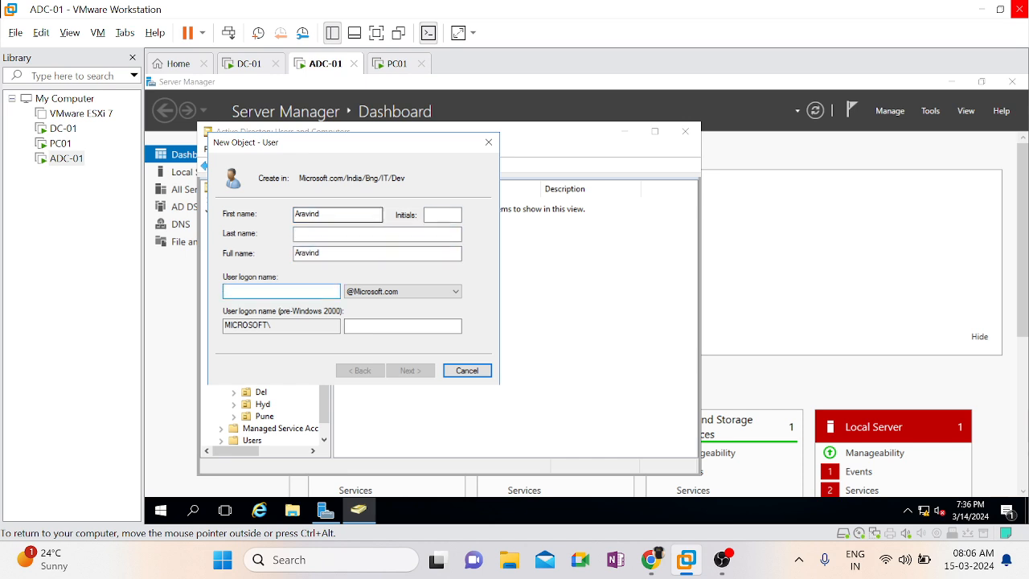
text(Aravind)
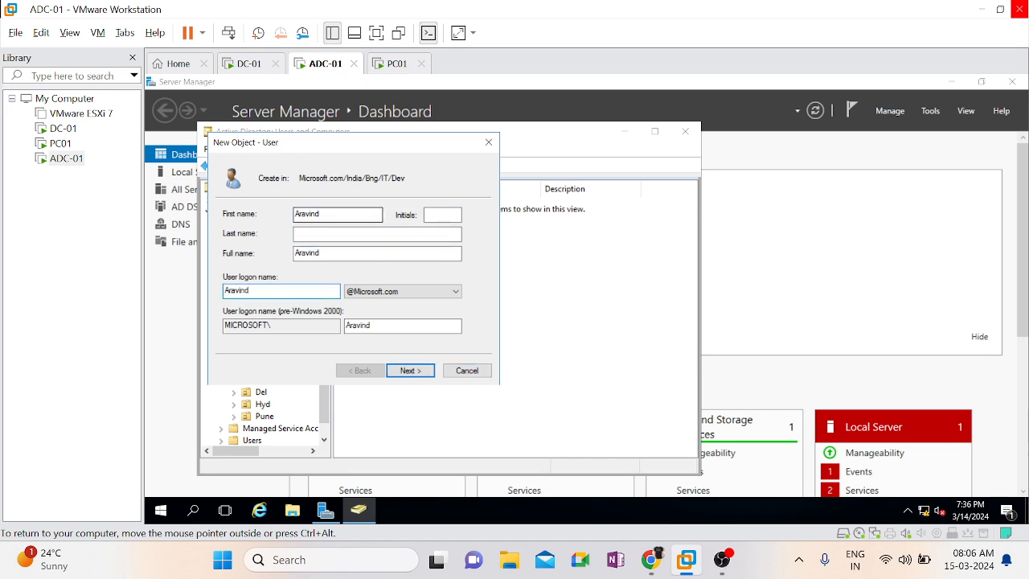
click(413, 371)
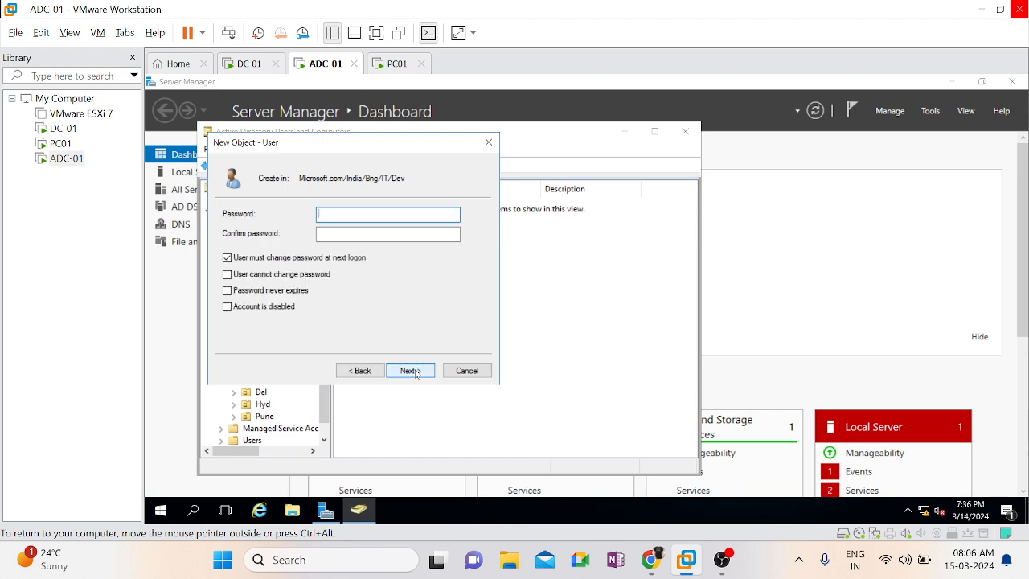
Enter and confirm the new user's password, turn off the password change at next logon, and finish creating the account
text(************)
key(Tab)
text(****)
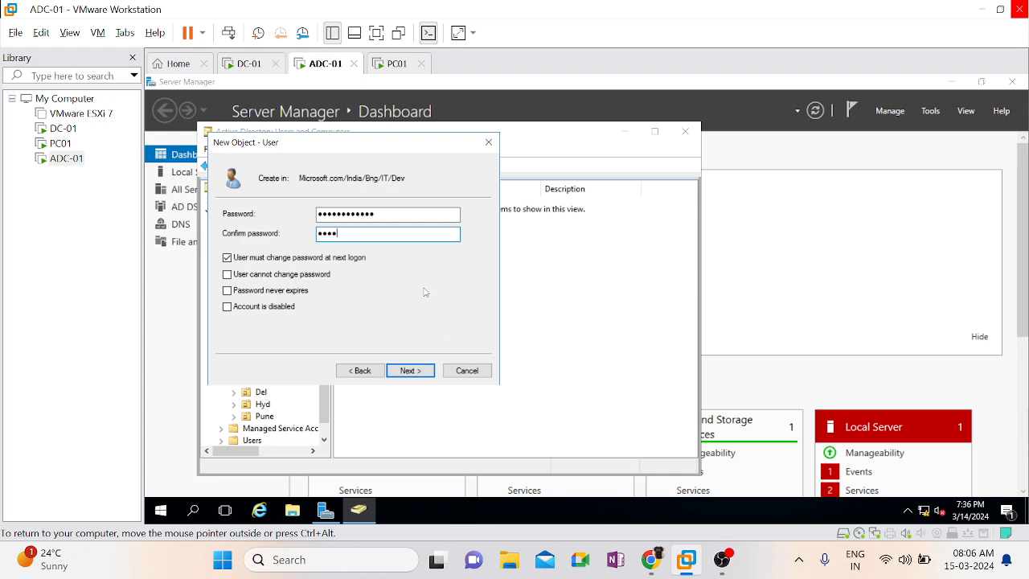
key(BackSpace)
key(BackSpace)
key(BackSpace)
key(BackSpace)
text(*************)
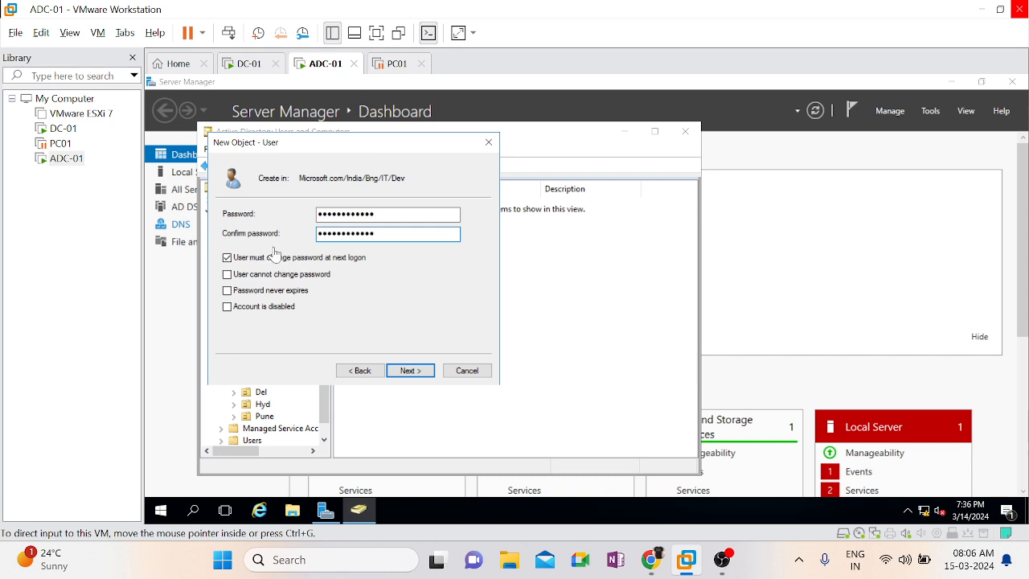
click(268, 260)
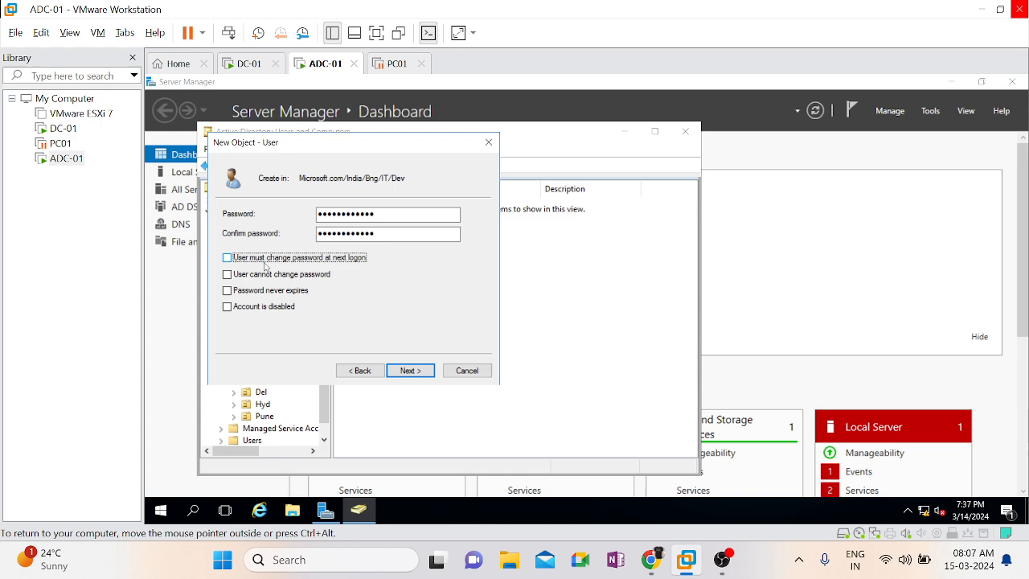
click(419, 372)
click(412, 371)
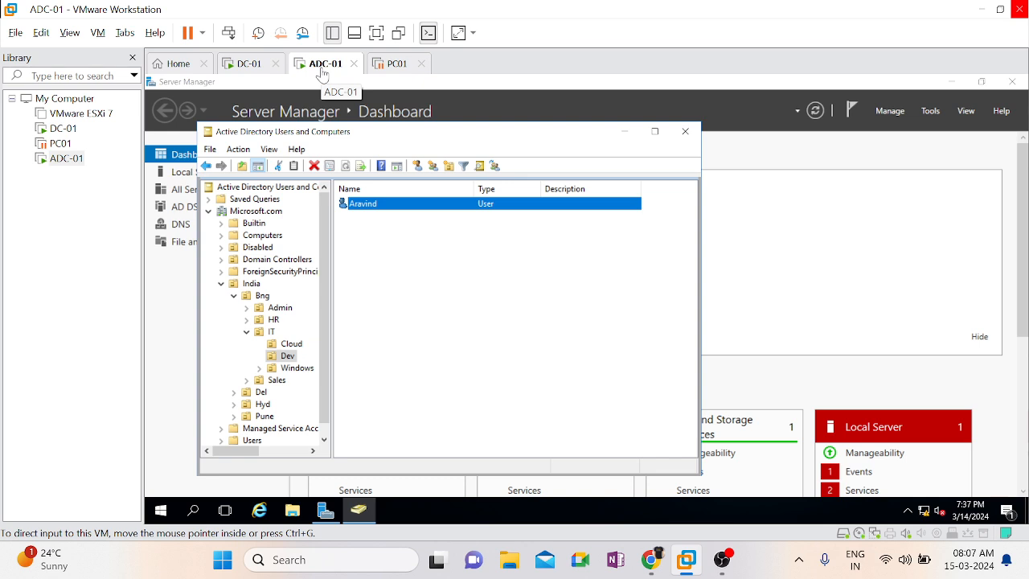
Check the India/Bng/IT/Dev OU on the DC-01 virtual machine and open a Command Prompt there
click(245, 66)
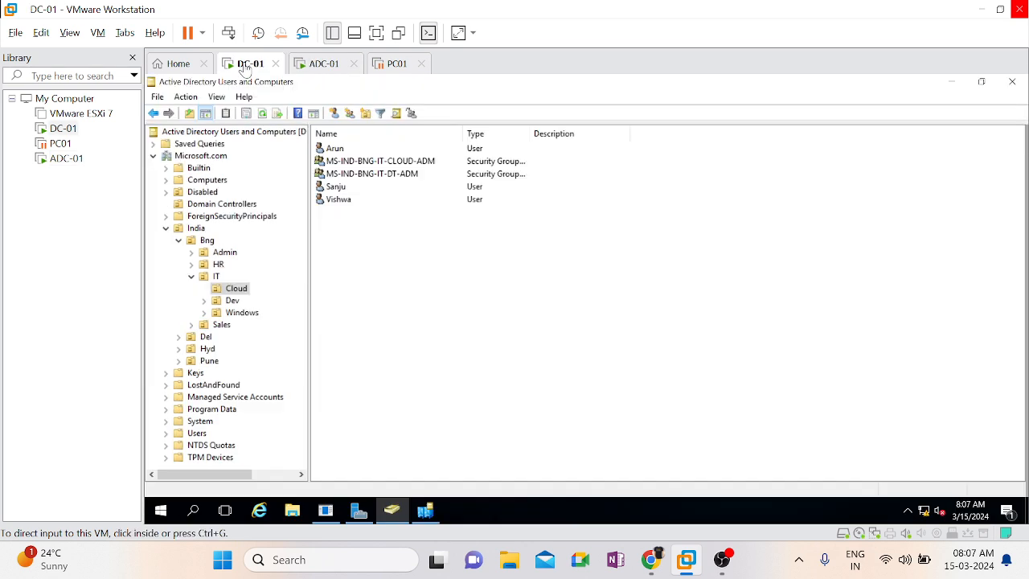
click(234, 301)
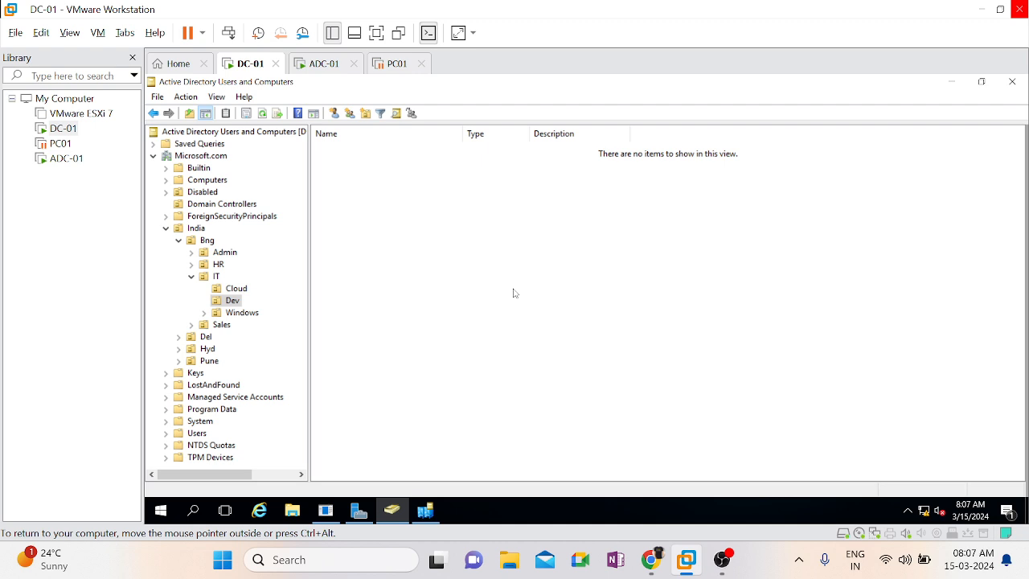
key(super+r)
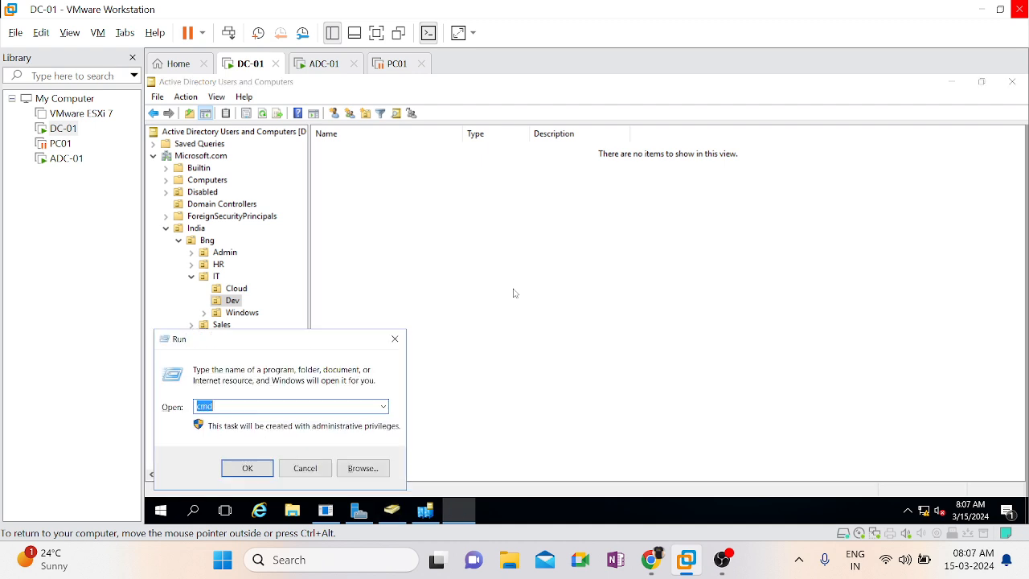
text(cmd)
key(Return)
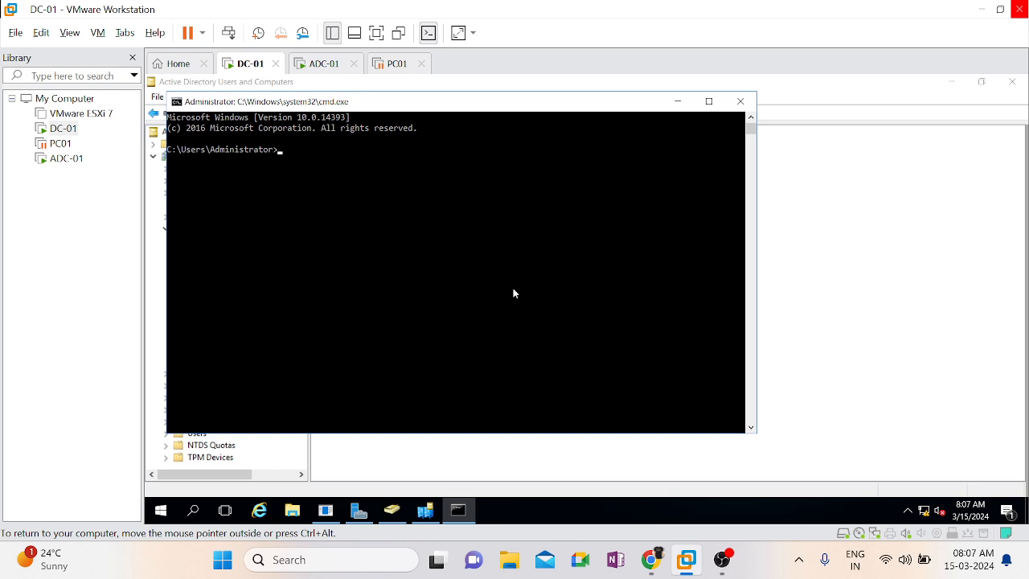
click(414, 277)
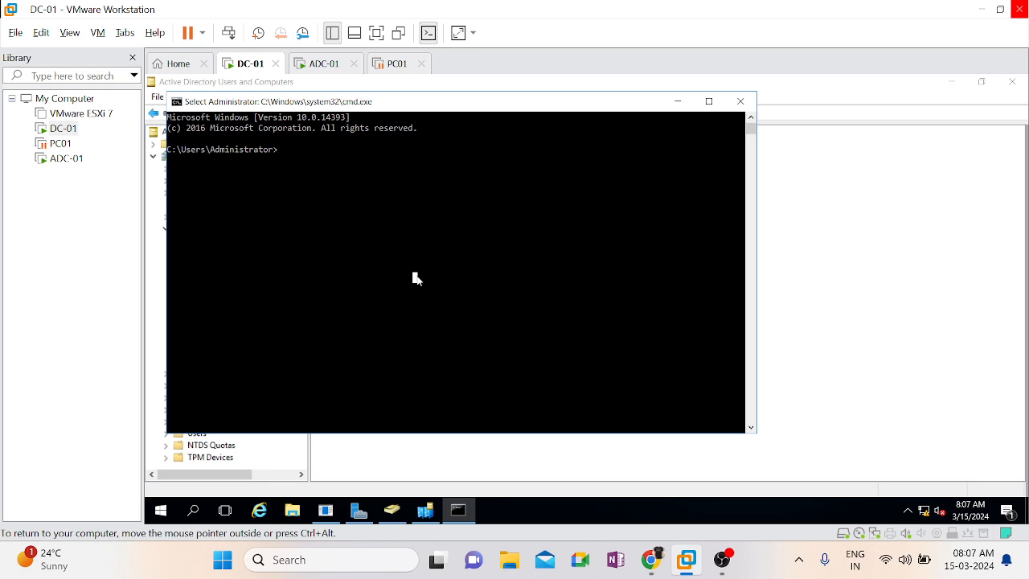
key(ctrl+alt)
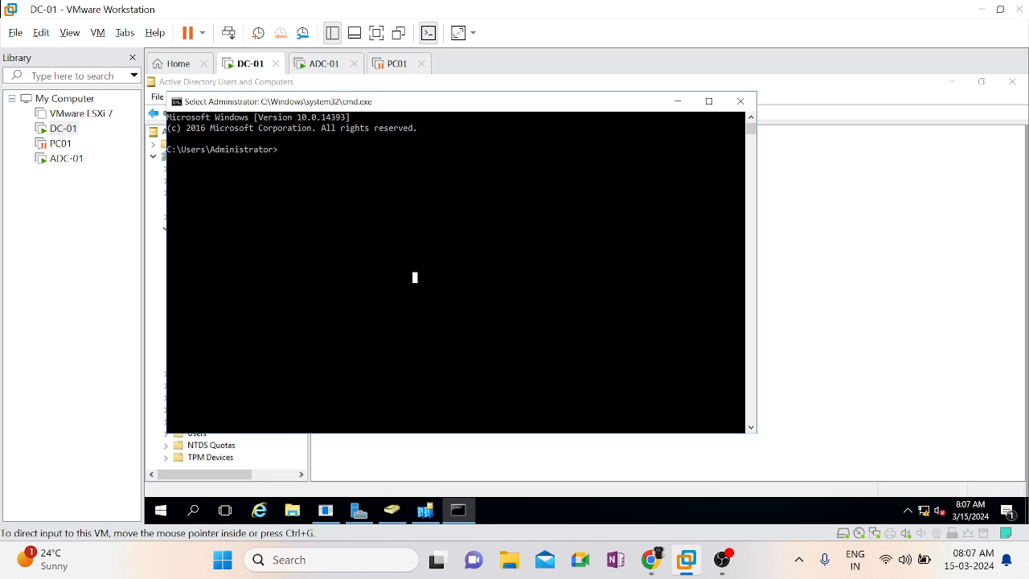
key(alt+Tab)
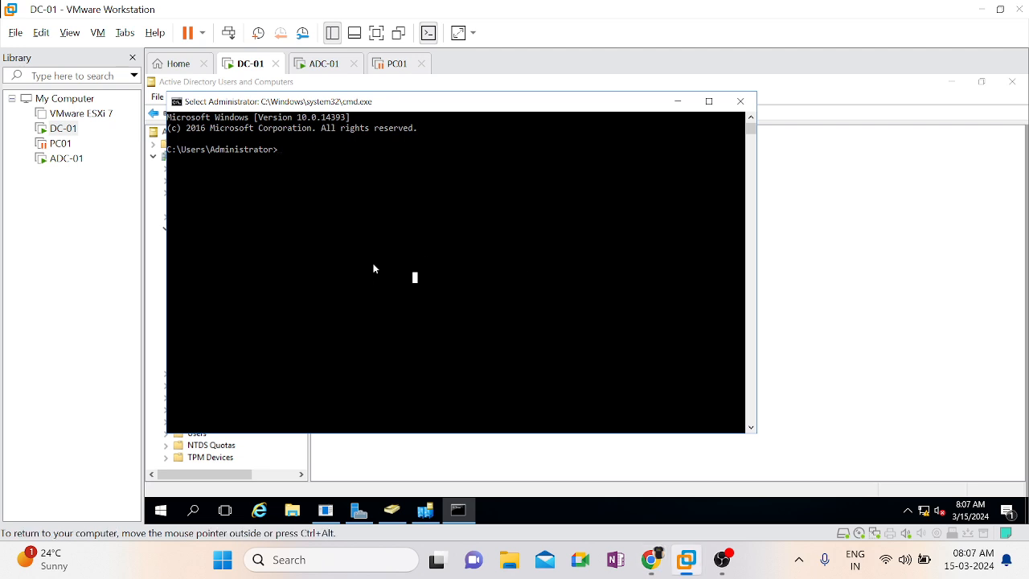
Display the replication summary on DC-01 with repadmin /replsum
text(repadmin)
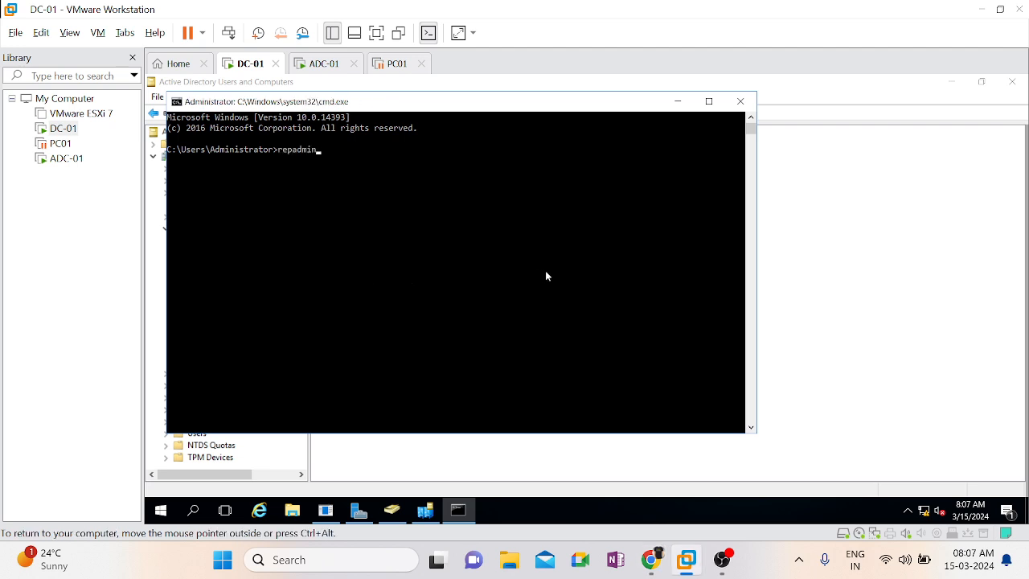
text( /replsum)
key(Return)
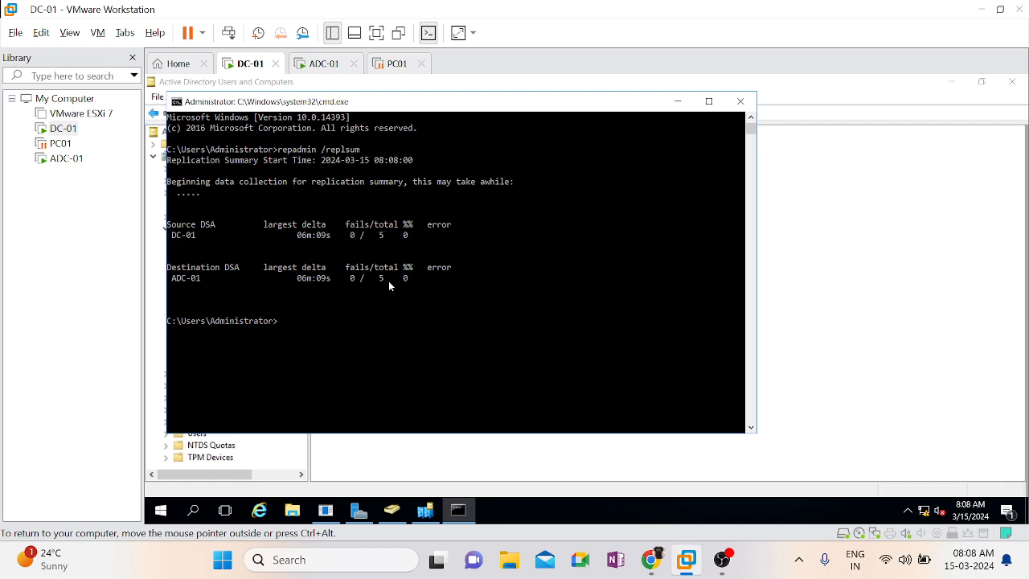
key(ctrl+alt)
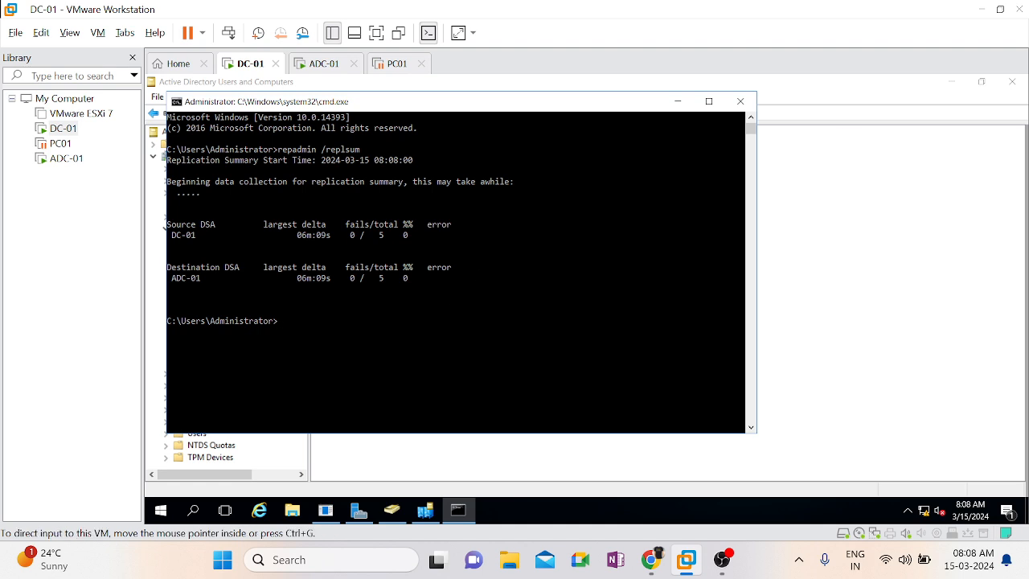
key(alt+Tab)
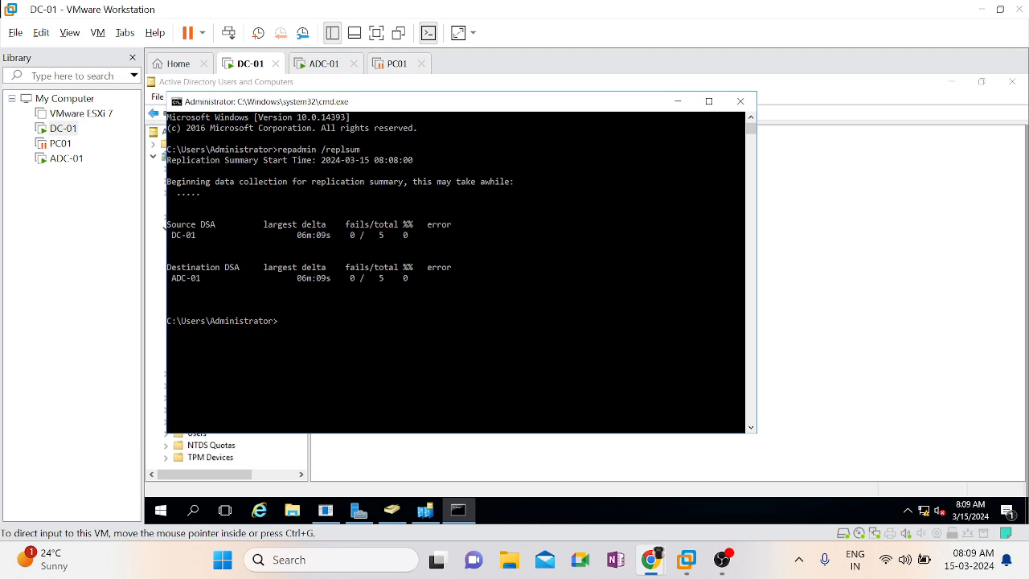
Run repadmin without parameters in a maximized Command Prompt and examine the supported commands in its help output
key(Up)
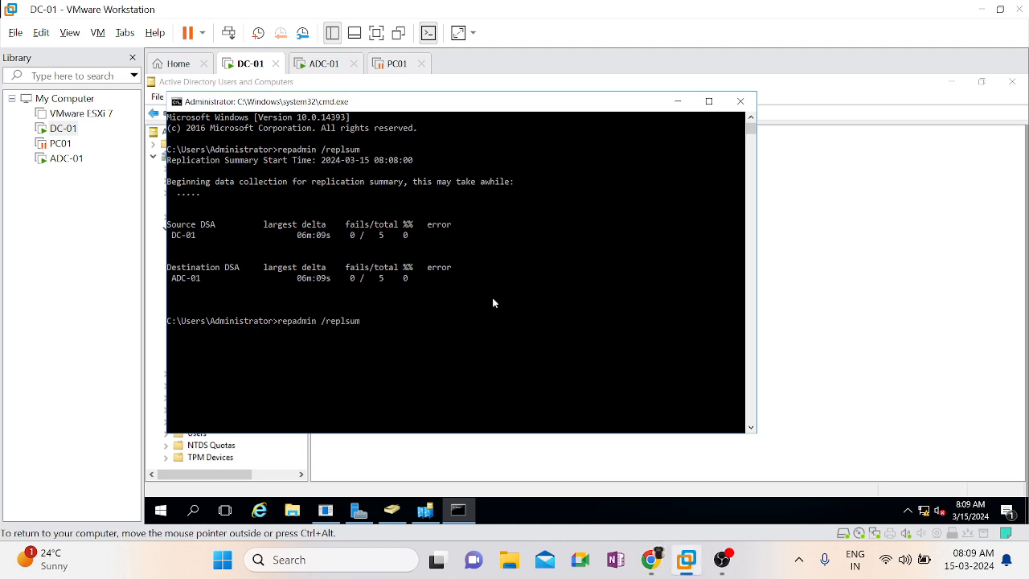
key(BackSpace)
key(BackSpace)
key(BackSpace)
key(BackSpace)
key(BackSpace)
key(BackSpace)
key(BackSpace)
key(BackSpace)
key(Return)
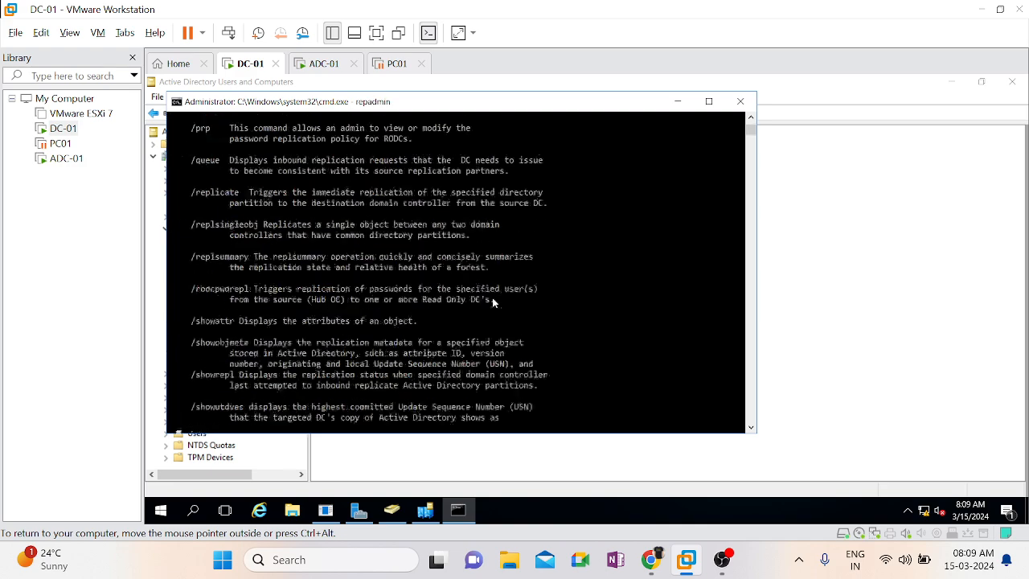
click(709, 102)
scroll(635, 275, up, 5)
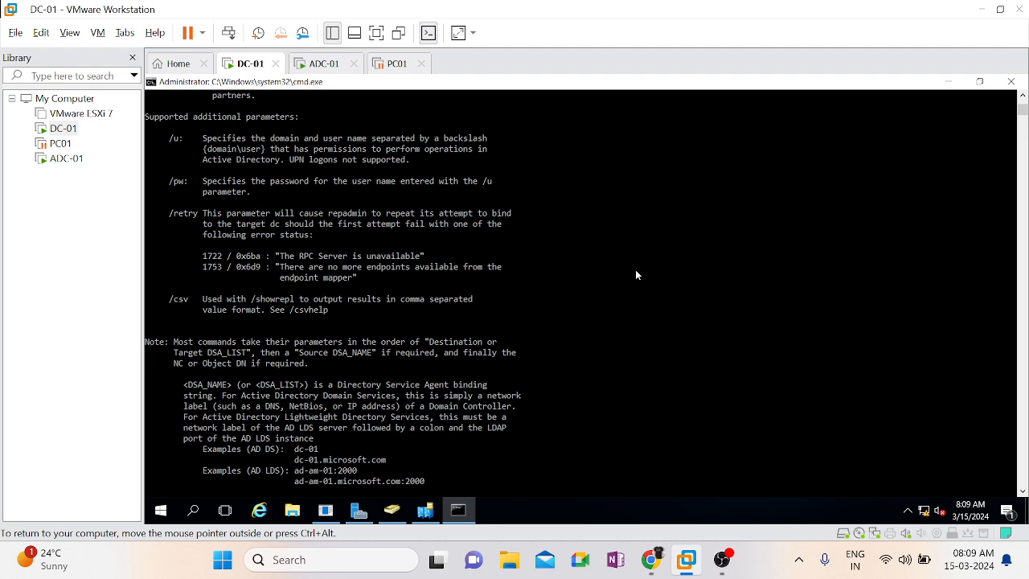
scroll(635, 275, up, 5)
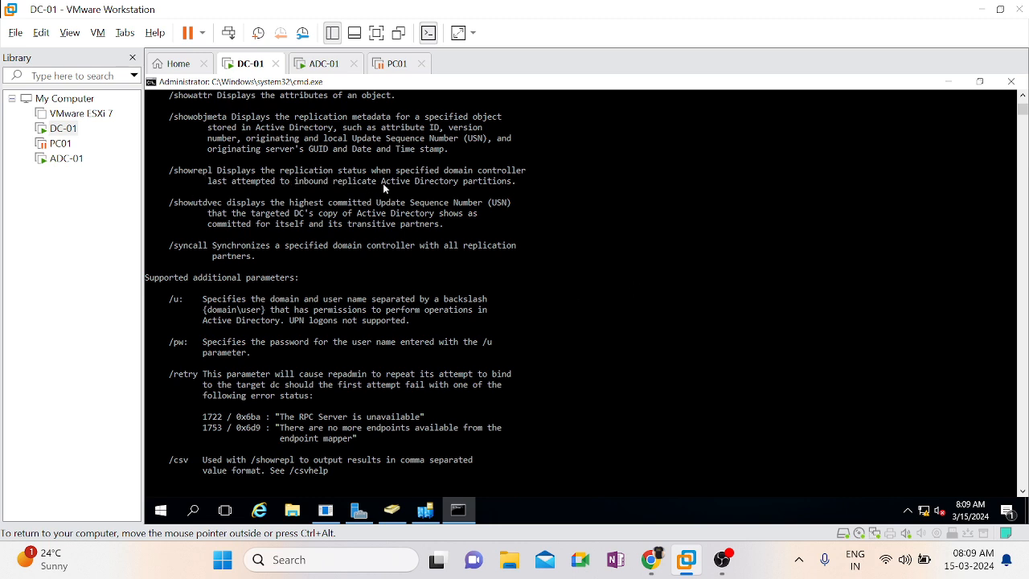
Run repadmin /showrepl on DC-01 and examine the DSA object GUID and invocation ID in the output
click(486, 345)
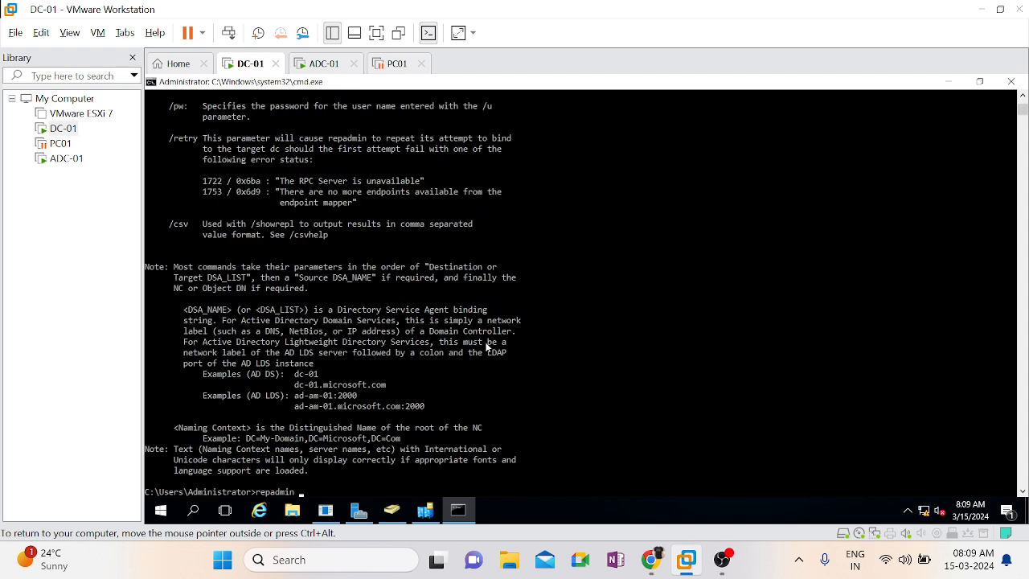
text(/)
text(r)
text(showrepl)
key(Return)
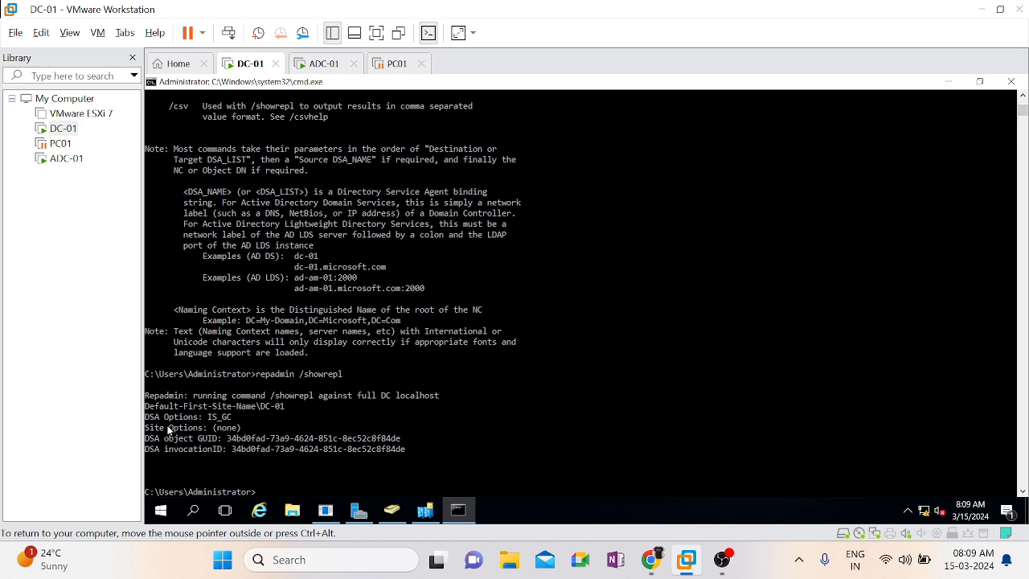
double_click(244, 439)
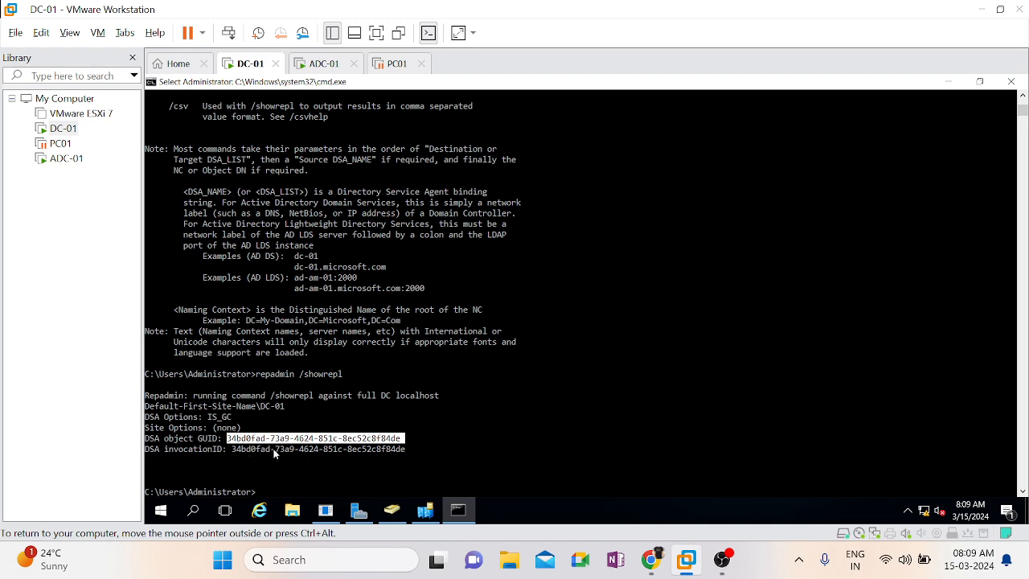
click(274, 454)
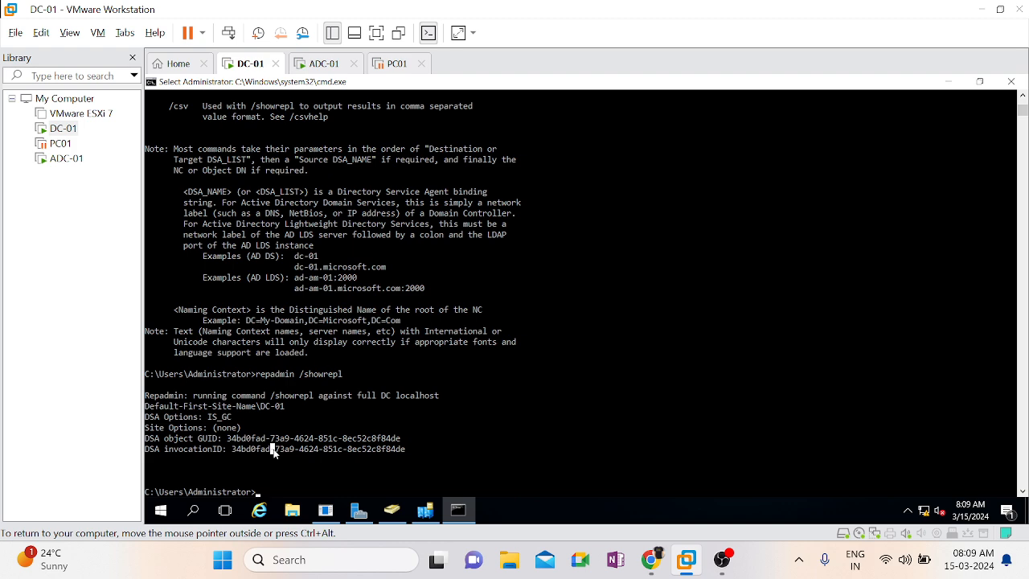
key(ctrl+alt)
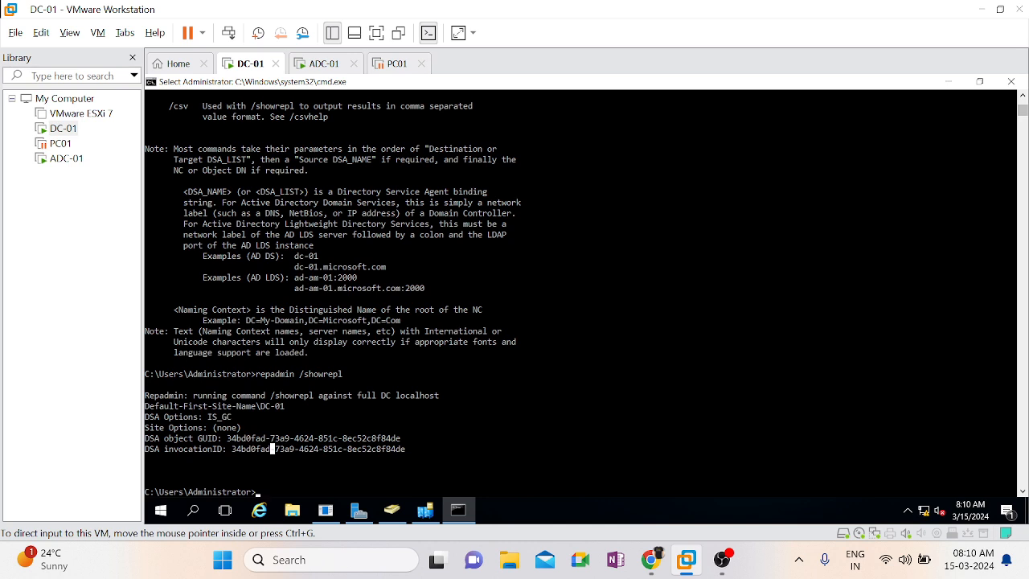
Compare the Dev OU on ADC-01 and DC-01, reopening Active Directory Users and Computers on DC-01 to refresh the listing
click(321, 64)
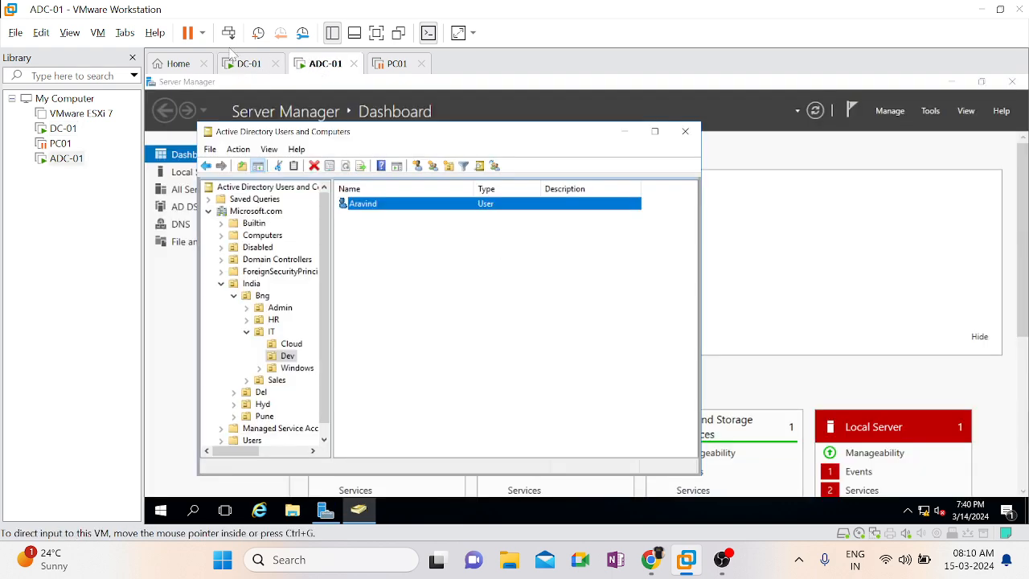
click(237, 73)
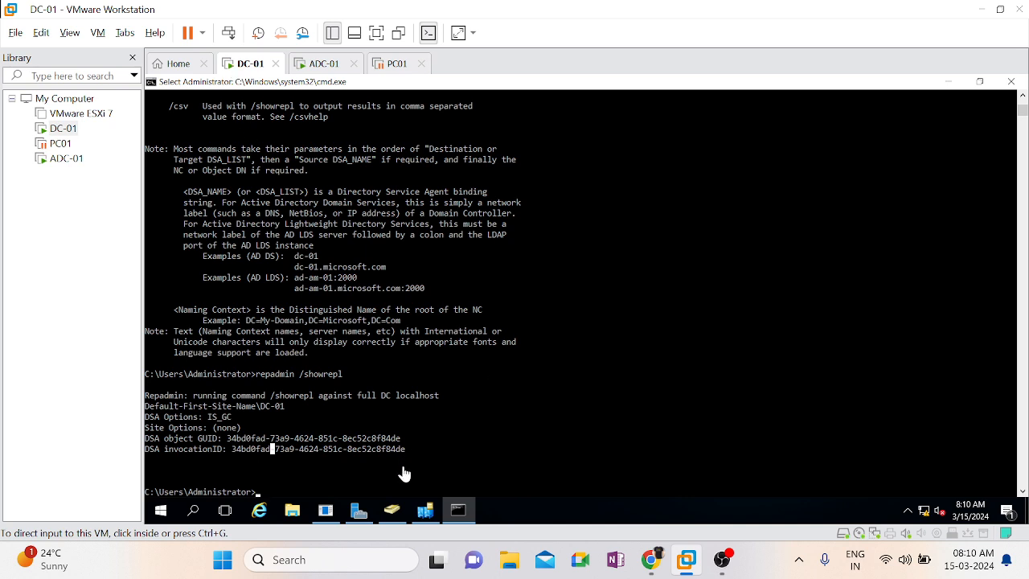
click(393, 509)
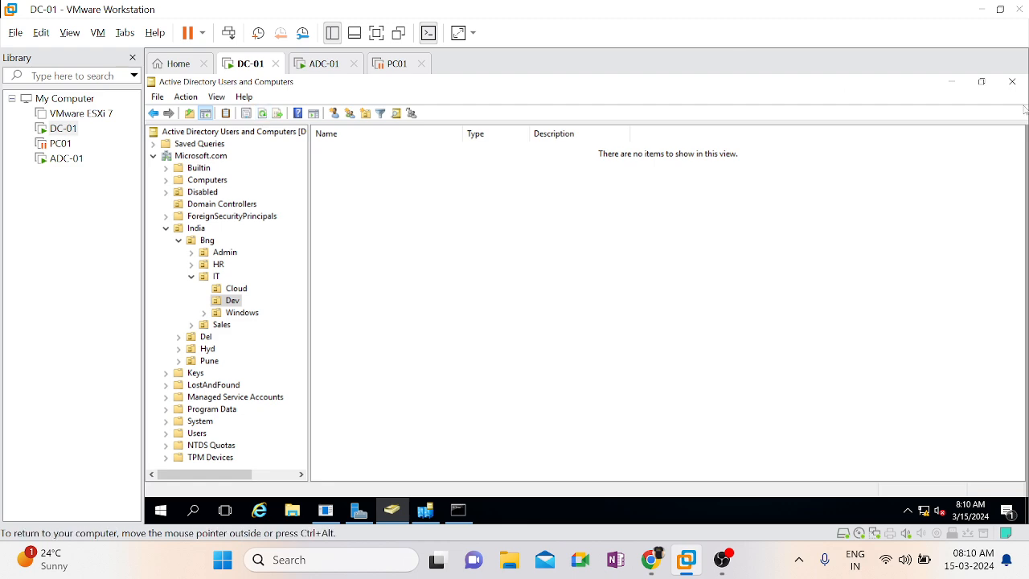
click(1012, 81)
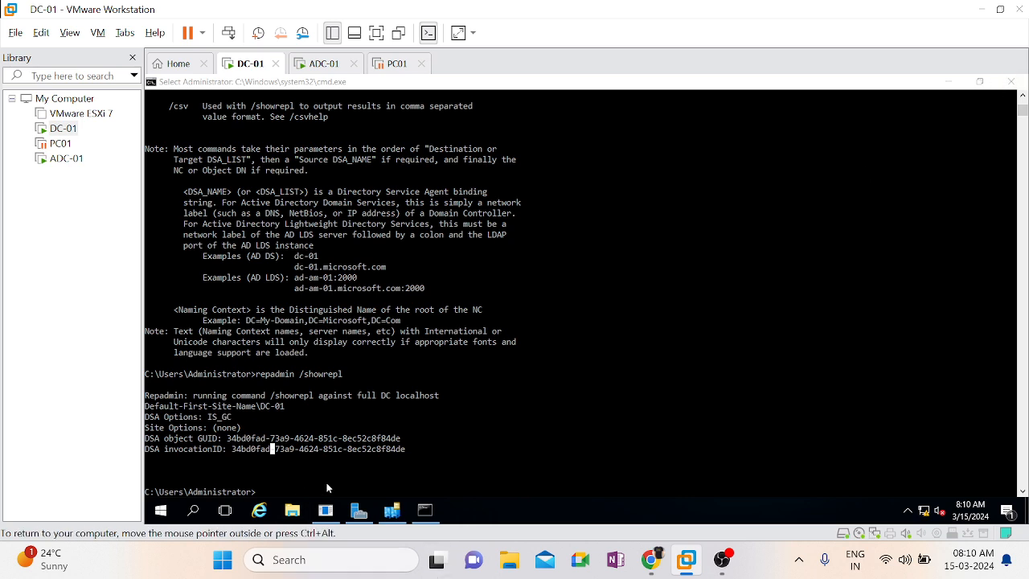
click(358, 510)
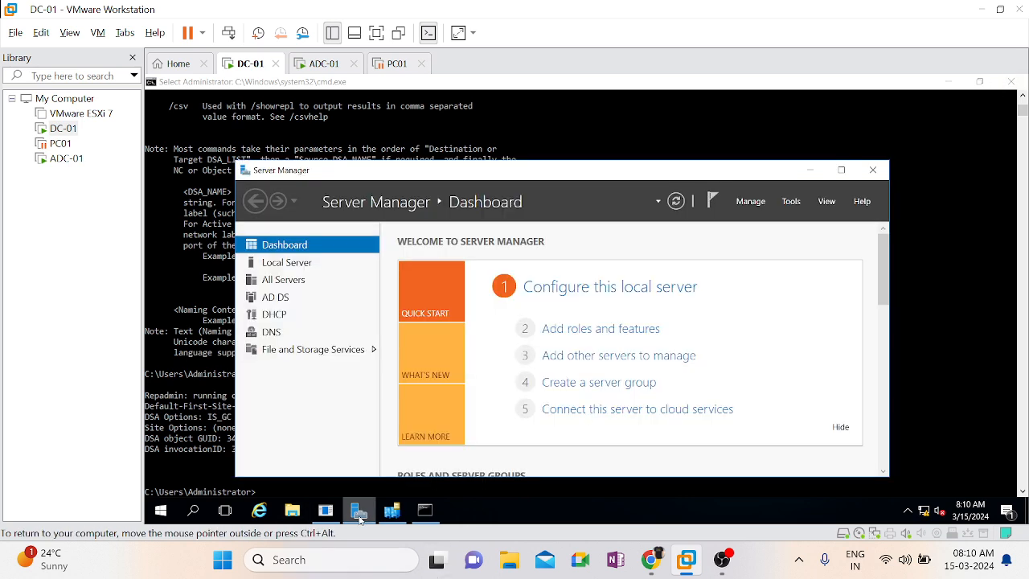
click(791, 202)
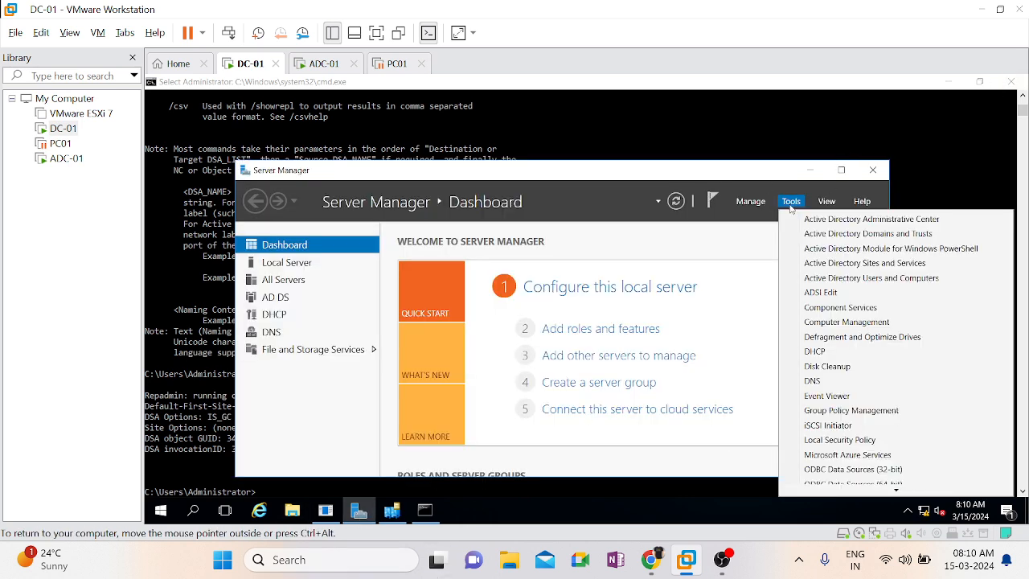
click(871, 279)
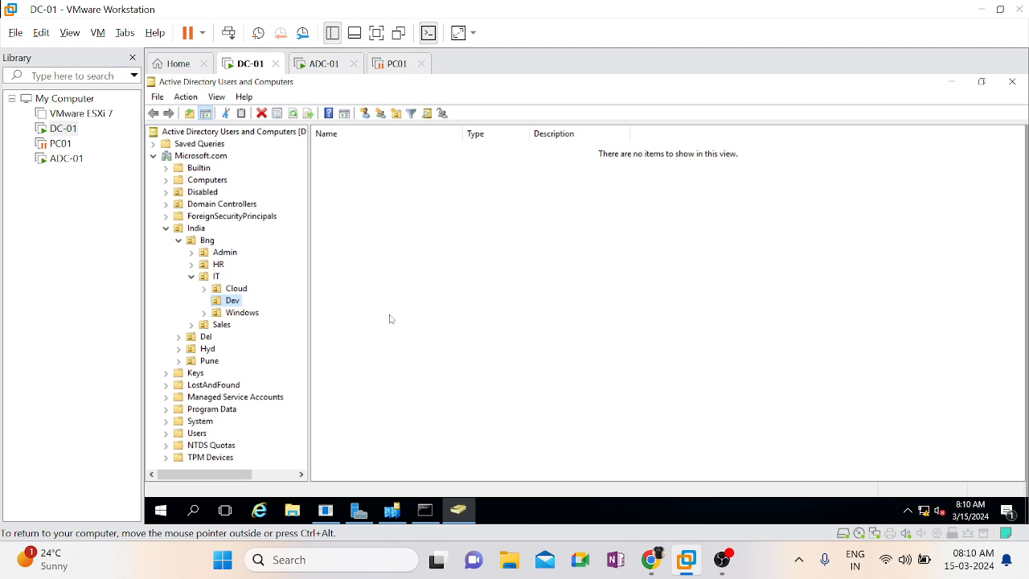
click(952, 81)
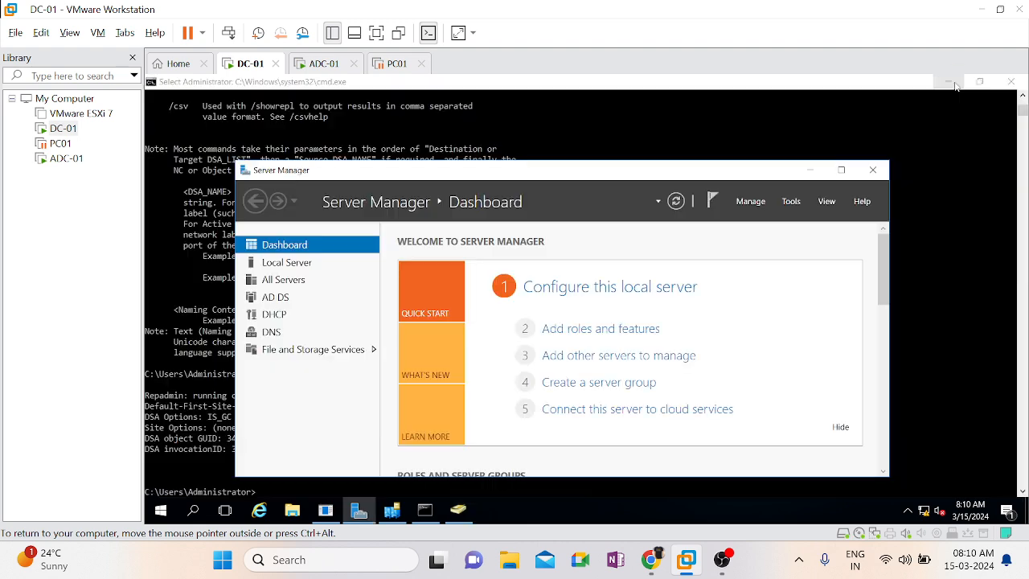
click(812, 170)
Clear the Command Prompt output with cls and display the repadmin help again
text(c)
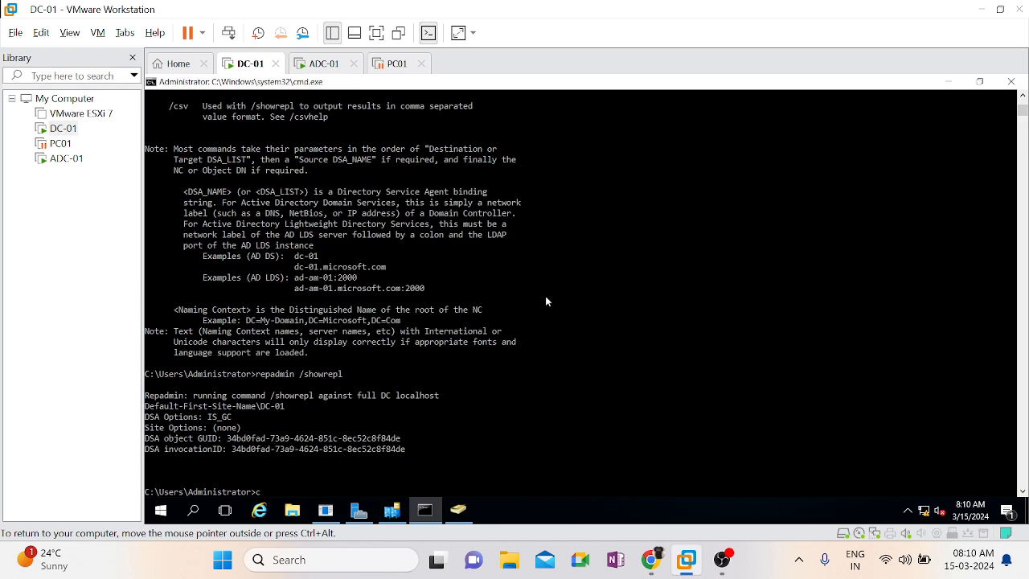
text(ls)
key(Return)
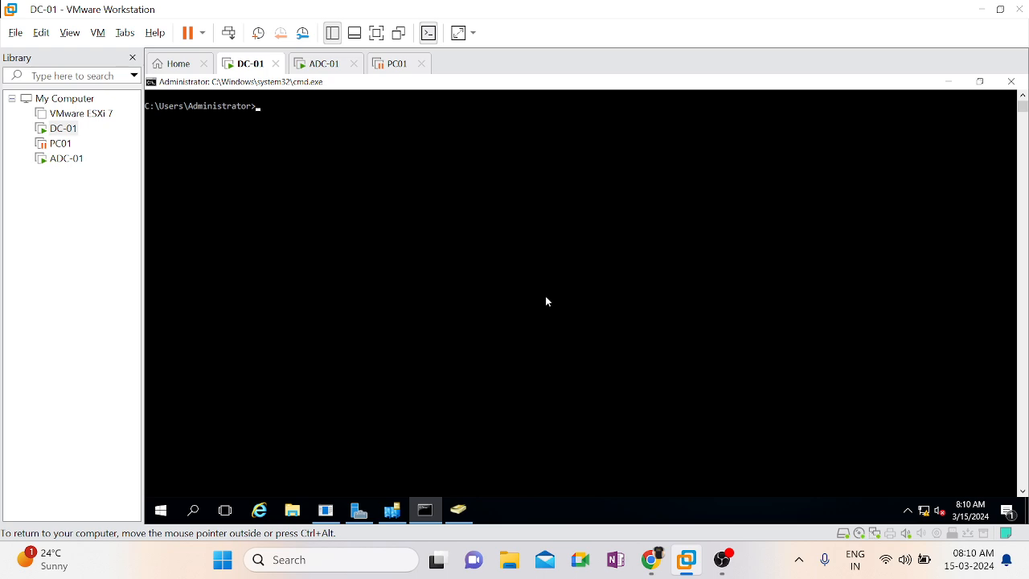
key(Up)
key(BackSpace)
key(BackSpace)
key(BackSpace)
text(repadmin)
key(Return)
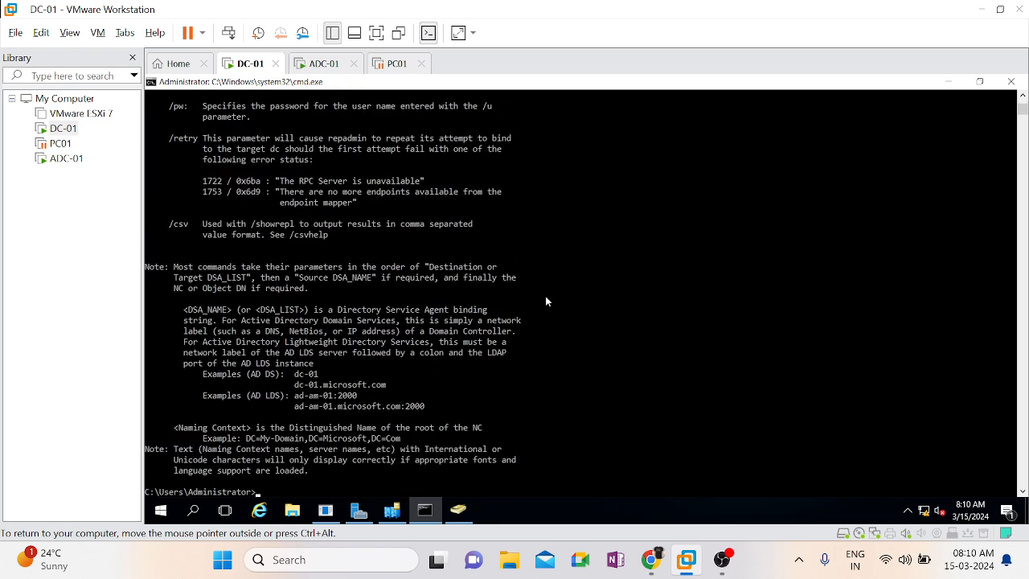
key(Up)
text(/yncalls)
key(Return)
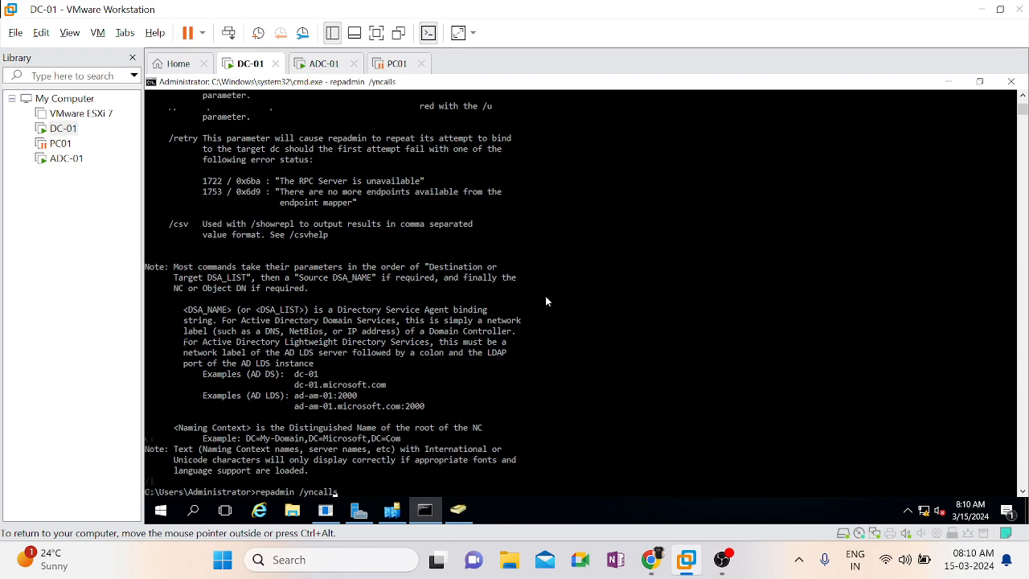
Run repadmin /Syncall on DC-01 to synchronize it with all replication partners
key(Up)
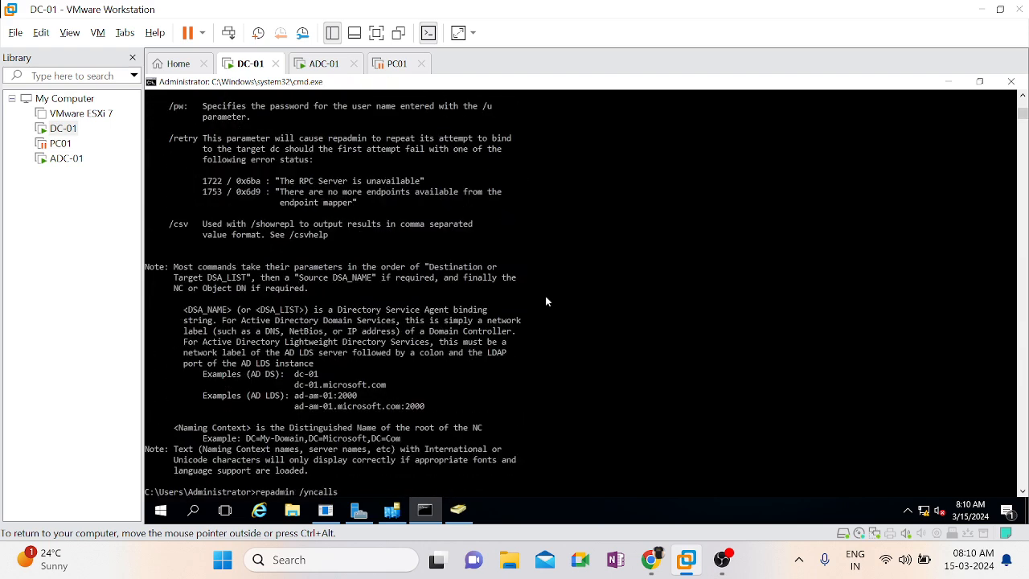
key(BackSpace)
key(BackSpace)
key(BackSpace)
key(BackSpace)
key(BackSpace)
key(BackSpace)
key(BackSpace)
text(sync)
key(BackSpace)
key(BackSpace)
key(BackSpace)
text(Syncall)
key(Return)
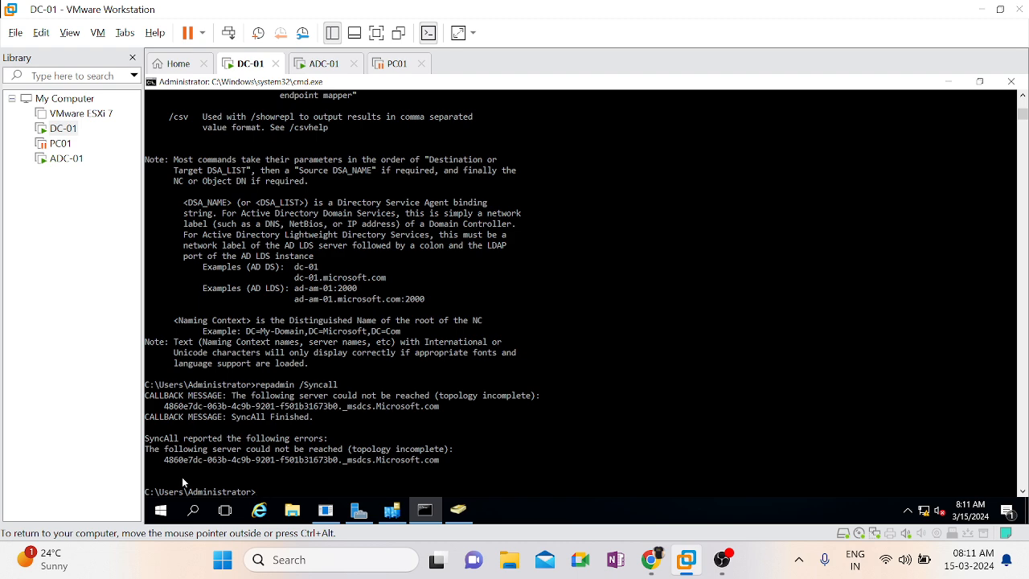
Run repadmin /kcc on DC-01 to trigger the replication topology consistency check
key(Up)
key(BackSpace)
key(BackSpace)
key(BackSpace)
key(BackSpace)
key(BackSpace)
key(BackSpace)
key(BackSpace)
text(kcc)
key(Return)
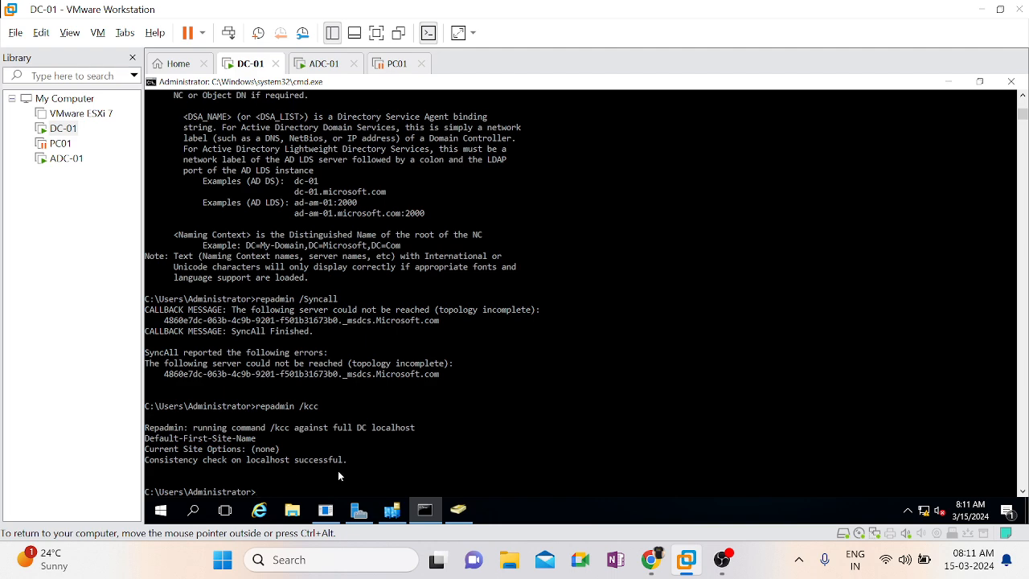
Run repadmin /Syncall again on DC-01 and refresh the Dev OU listing in Active Directory Users and Computers
key(Up)
key(Up)
key(Return)
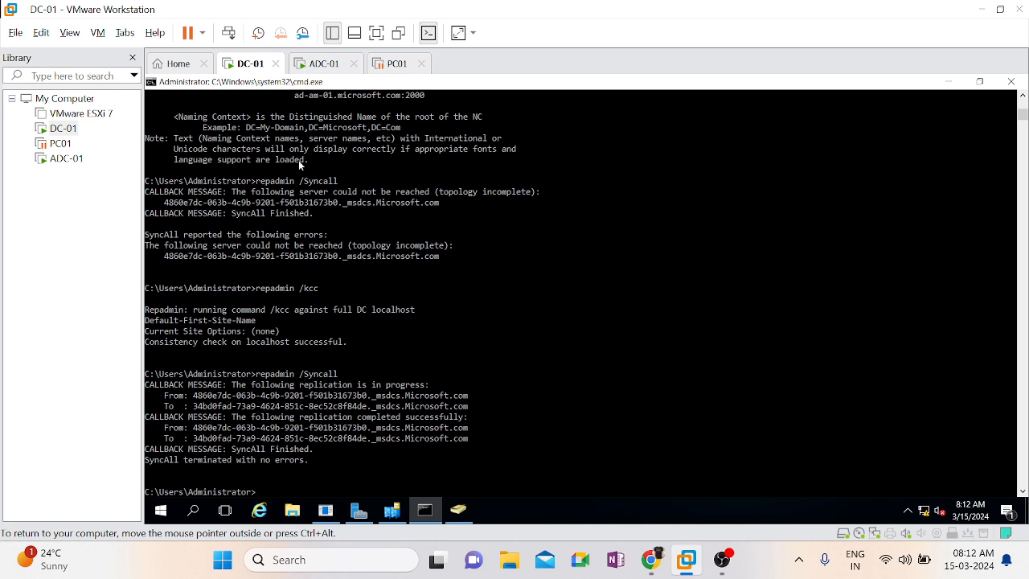
click(458, 509)
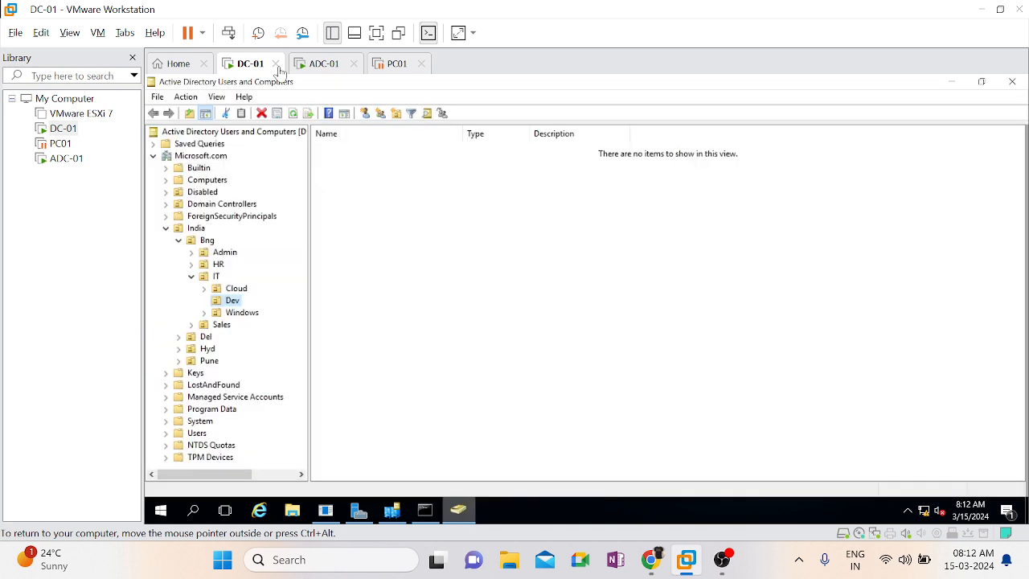
click(296, 114)
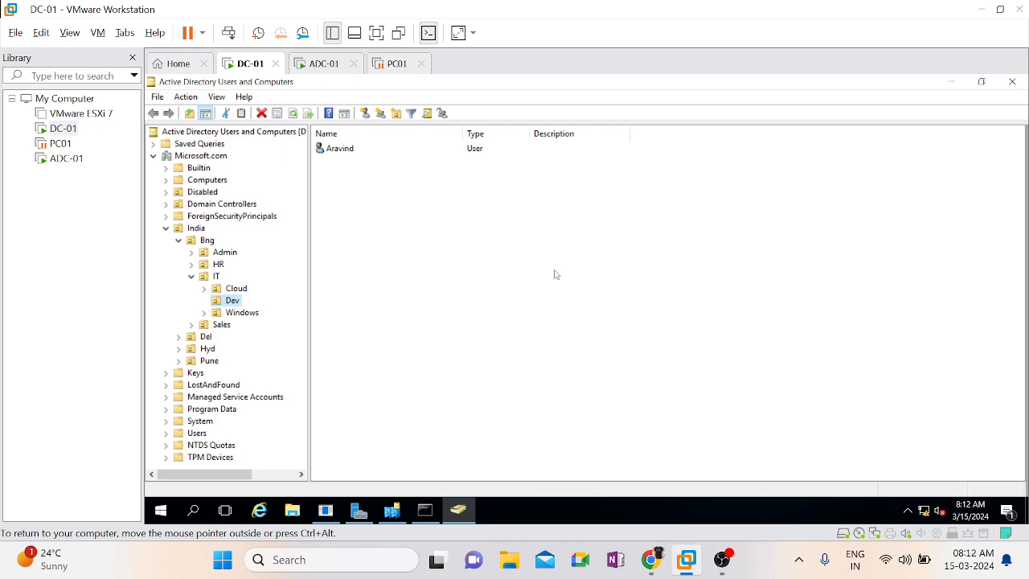
Return to the Command Prompt on DC-01 and clear its output with cls
click(424, 512)
text(cls)
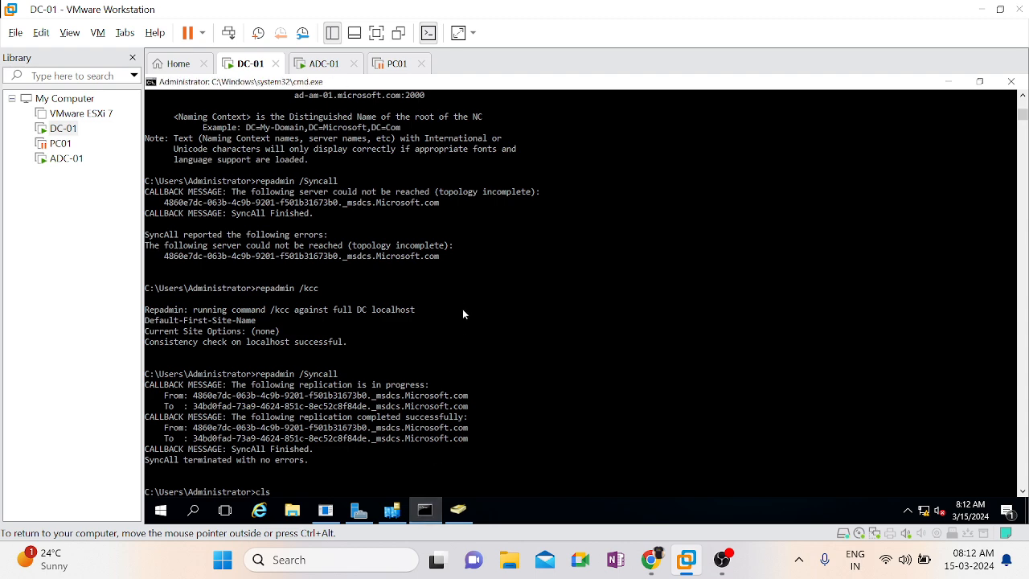
key(Return)
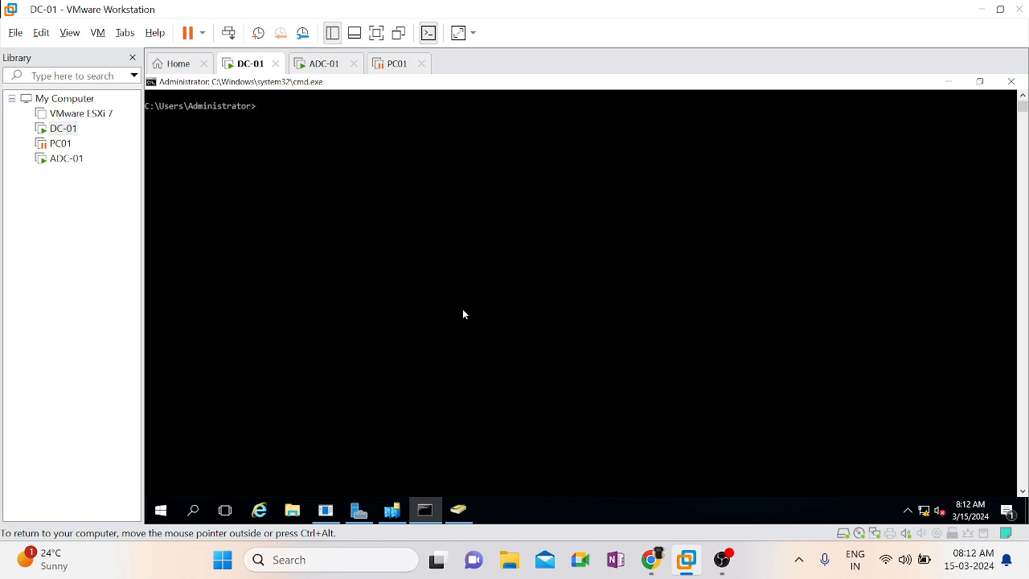
text(netdomqueryfsmn)
key(BackSpace)
text(o)
key(Return)
text(cls)
key(Return)
List the FSMO role holders from DC-01 with netdom query fsmo
text(netdom query fsmo)
key(Return)
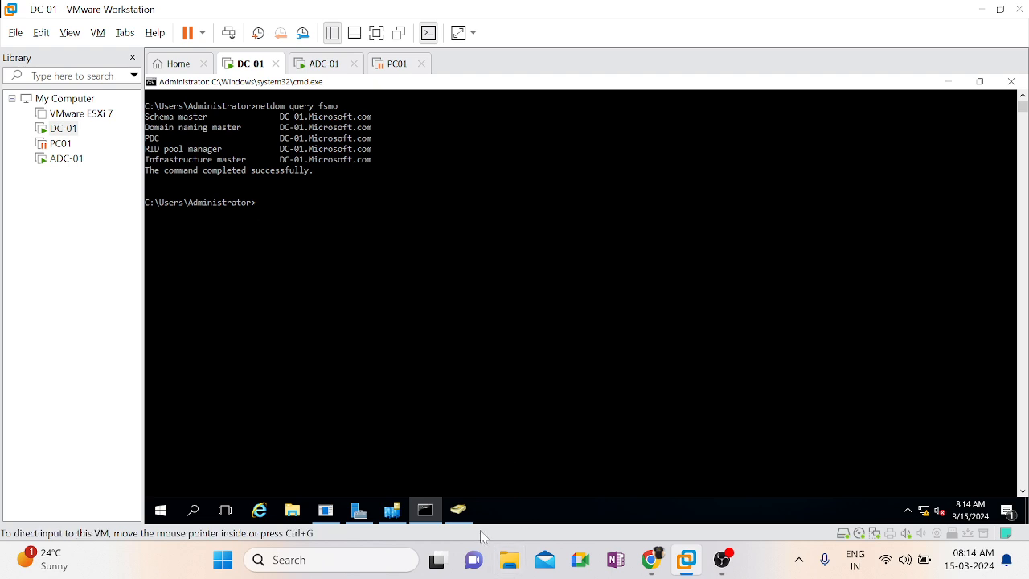
Switch to the ADC-01 virtual machine and open a Command Prompt there with cmd
click(455, 509)
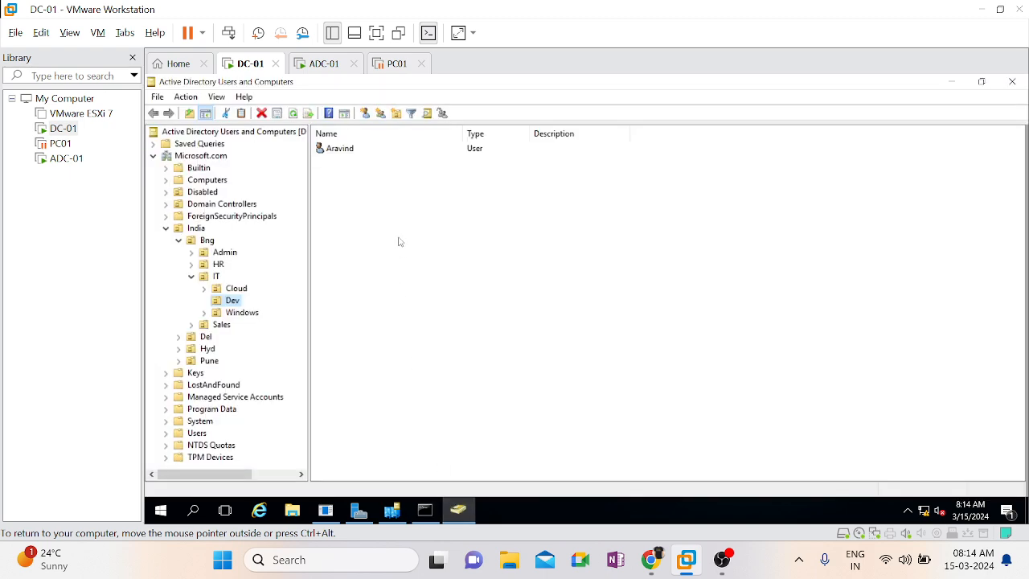
click(320, 64)
key(super+r)
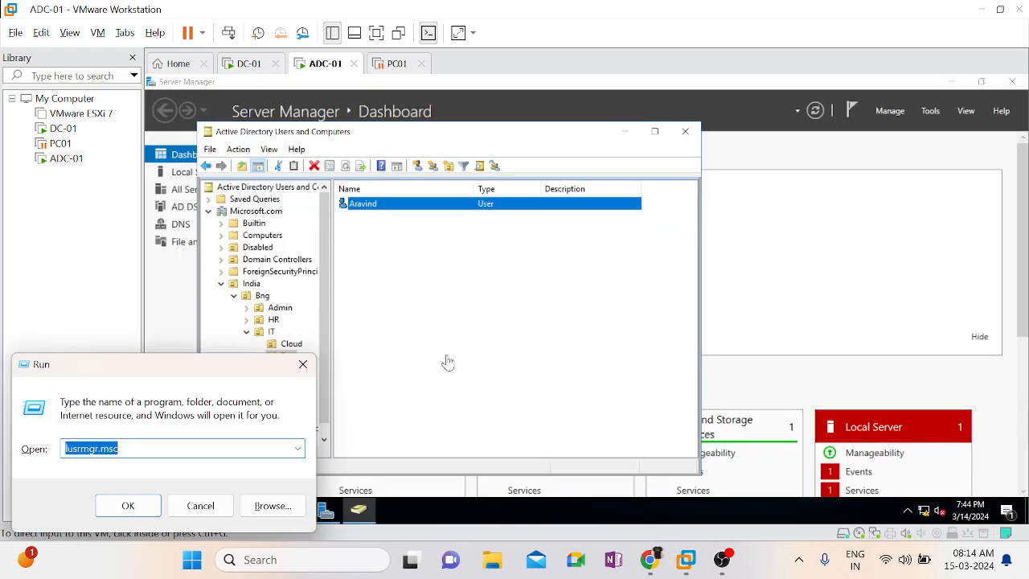
click(448, 361)
key(super+r)
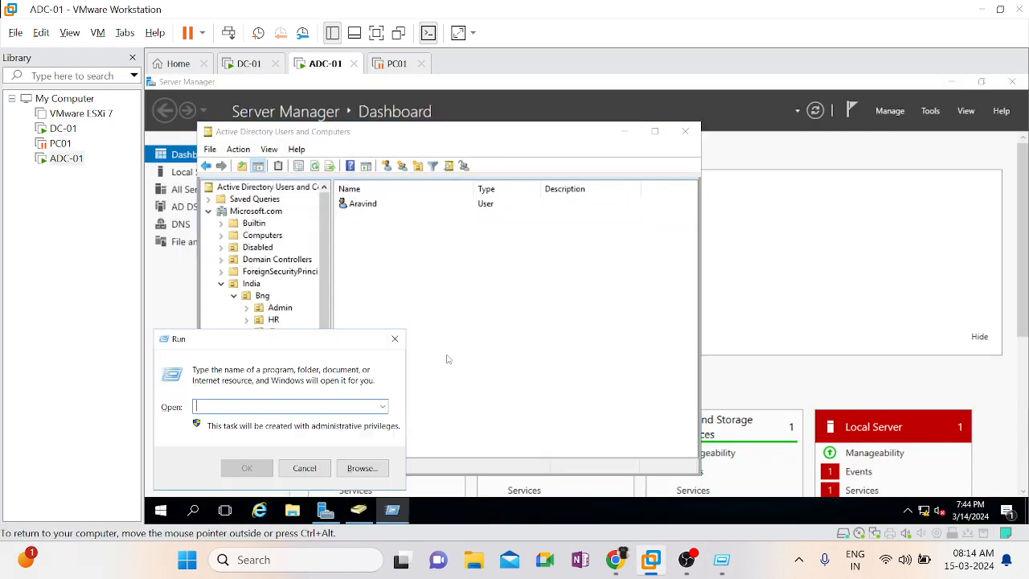
text(cm)
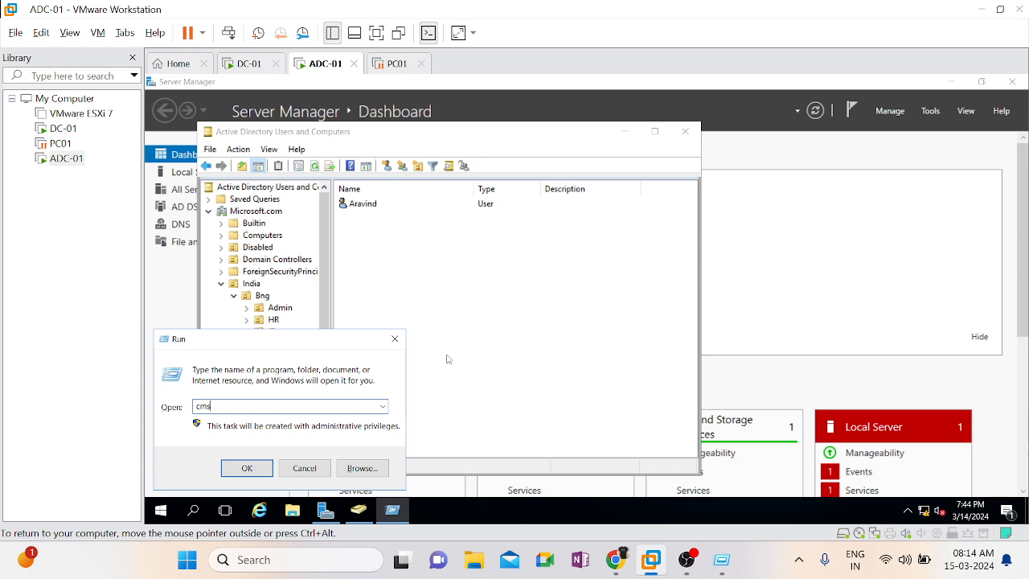
text(d)
key(Return)
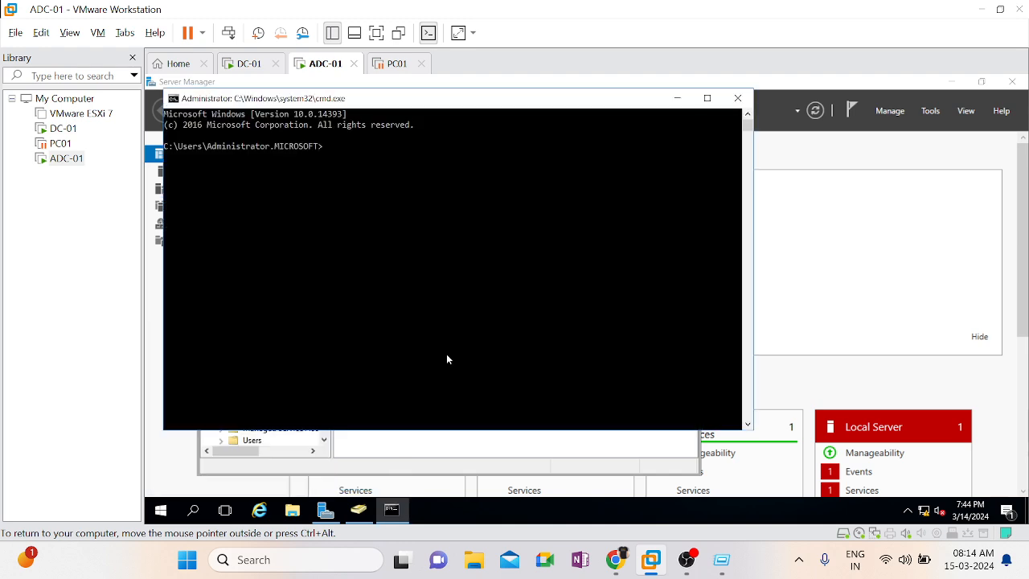
Run netdom query fsmo on ADC-01 to list the FSMO role holders
text(netdom )
text(query )
text(fsm)
text(o)
key(Return)
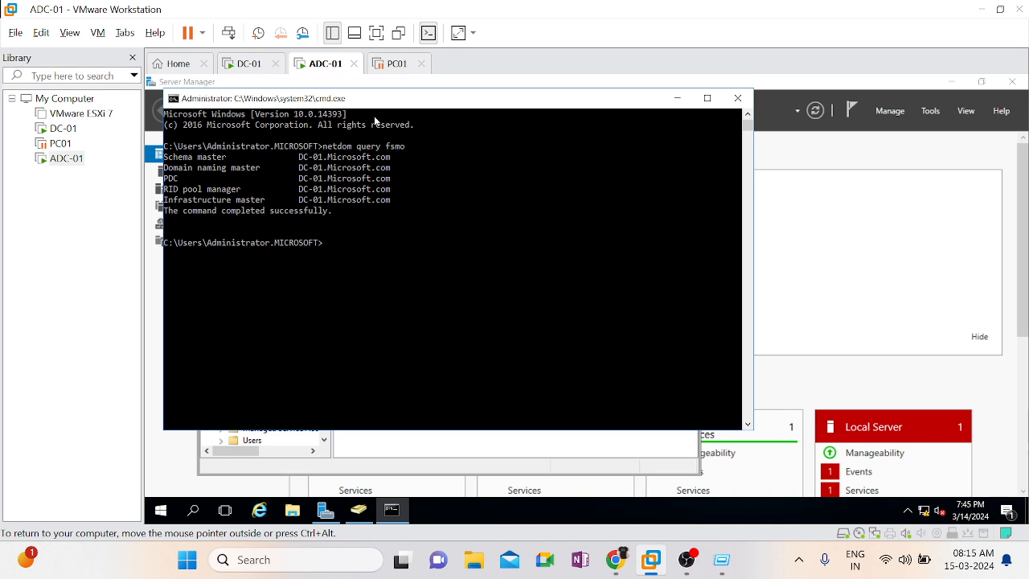
On DC-01, review the RID, PDC and Infrastructure operations masters of the Microsoft.com domain and close the dialog
click(241, 65)
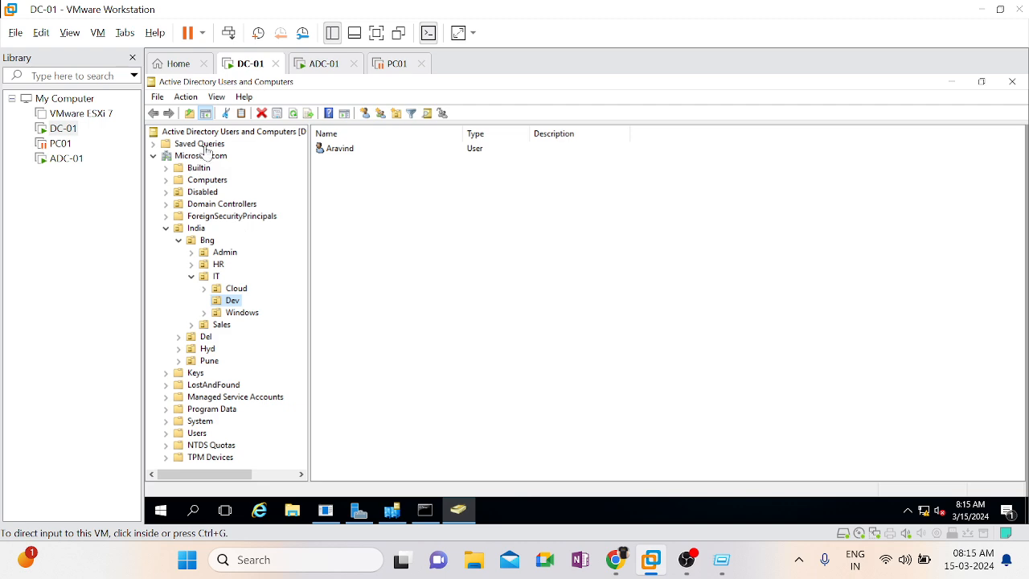
click(203, 157)
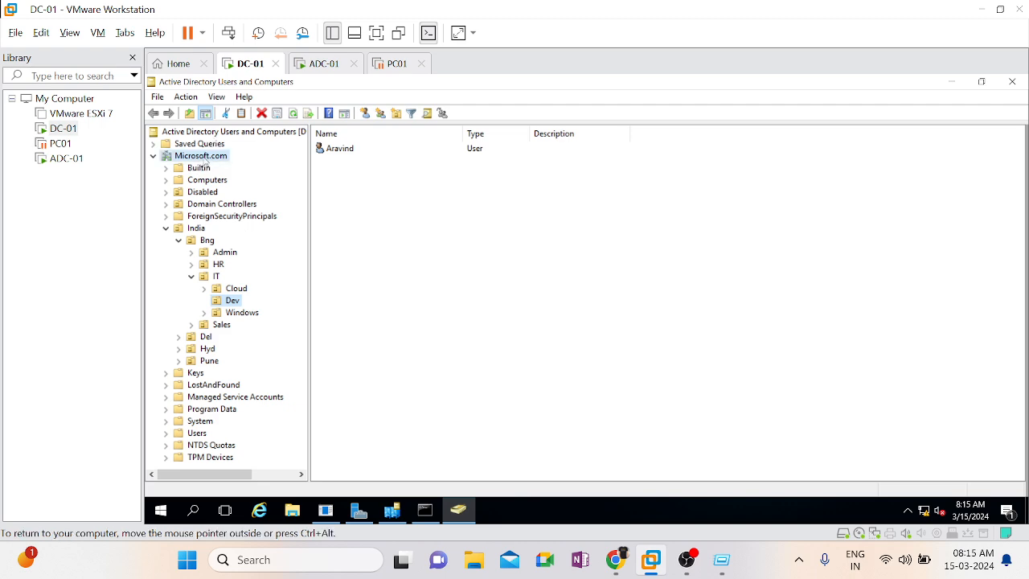
right_click(204, 159)
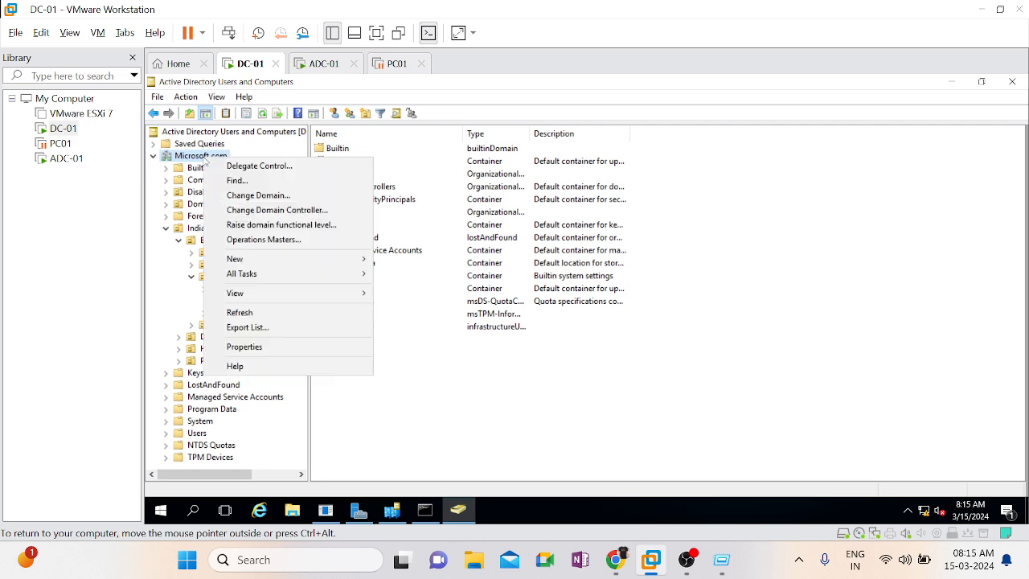
click(278, 241)
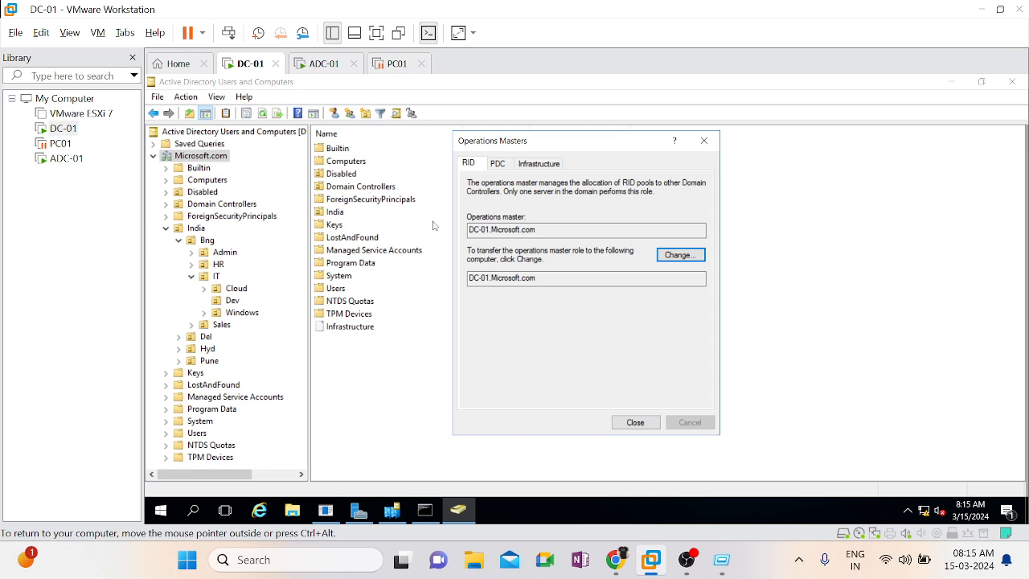
click(498, 165)
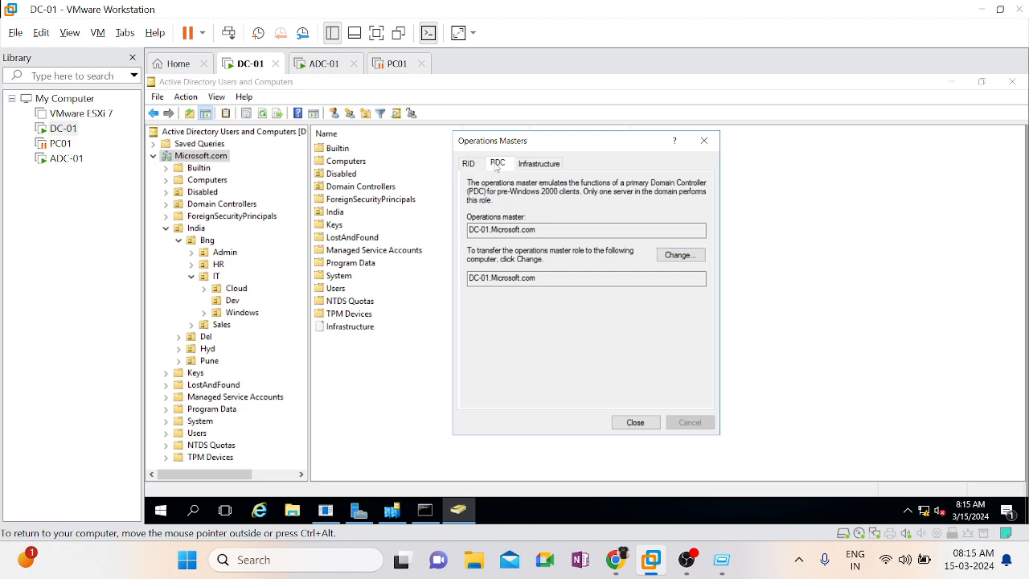
click(538, 166)
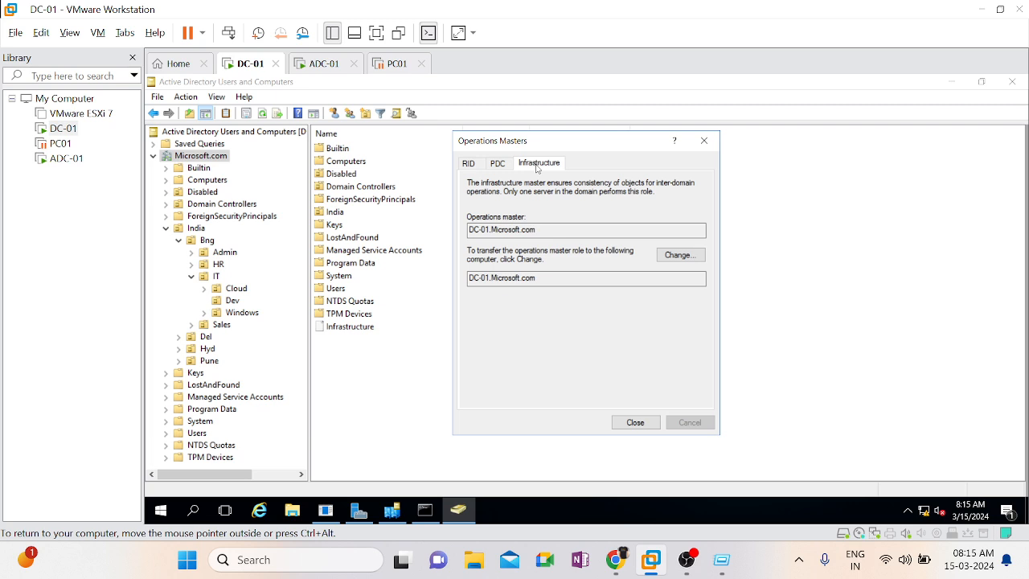
drag(481, 230, 536, 230)
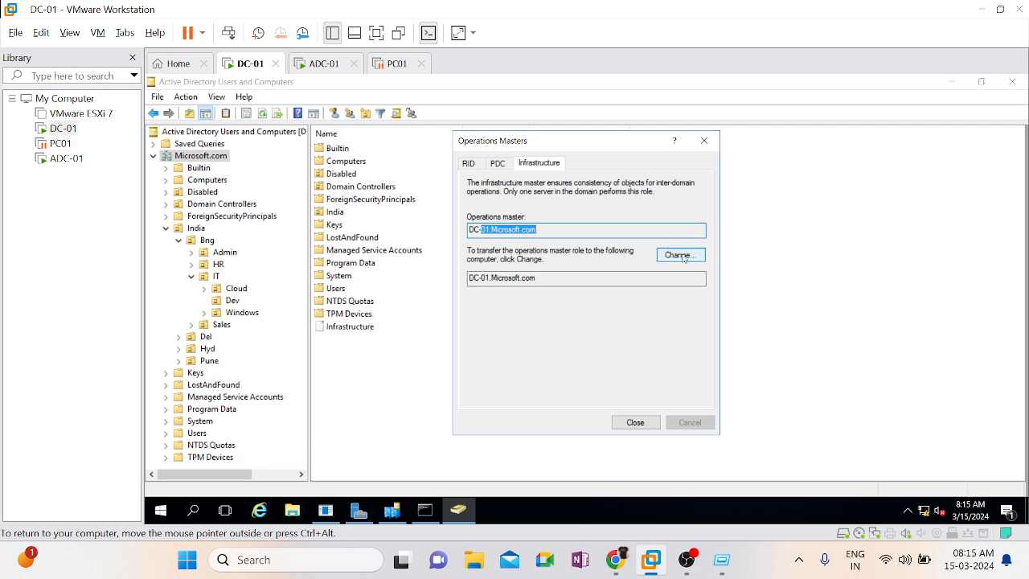
click(561, 278)
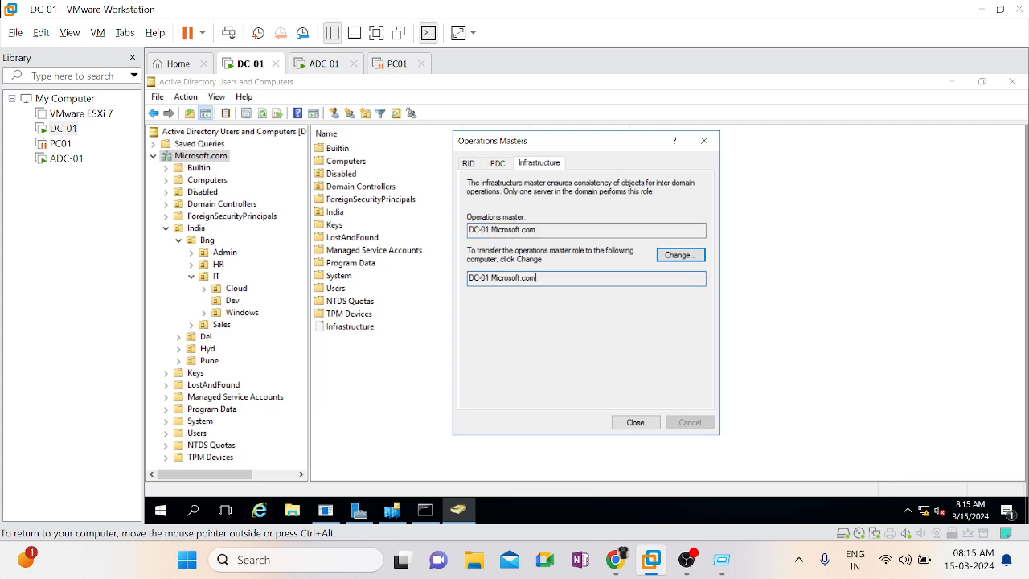
double_click(497, 230)
click(497, 230)
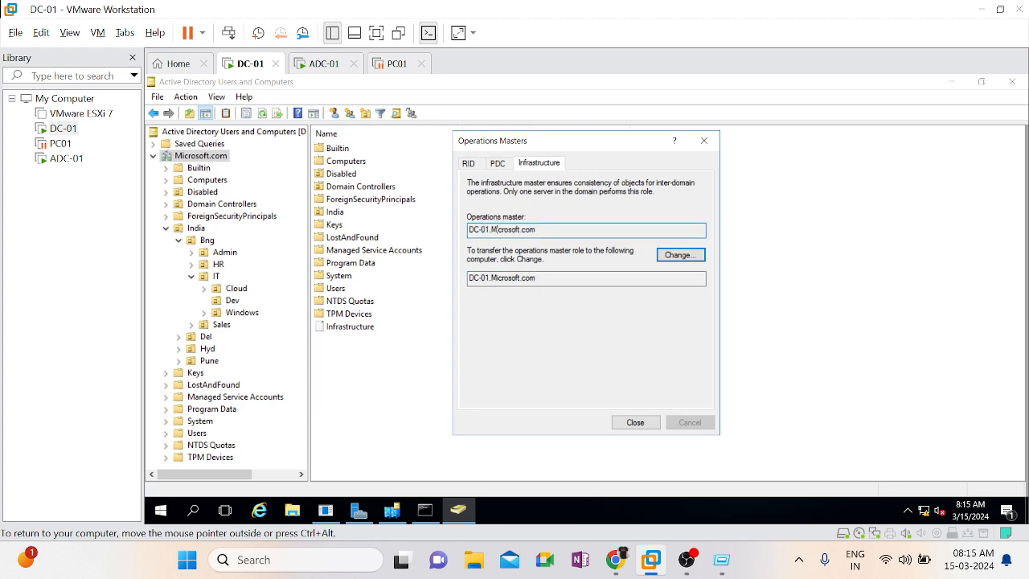
click(493, 277)
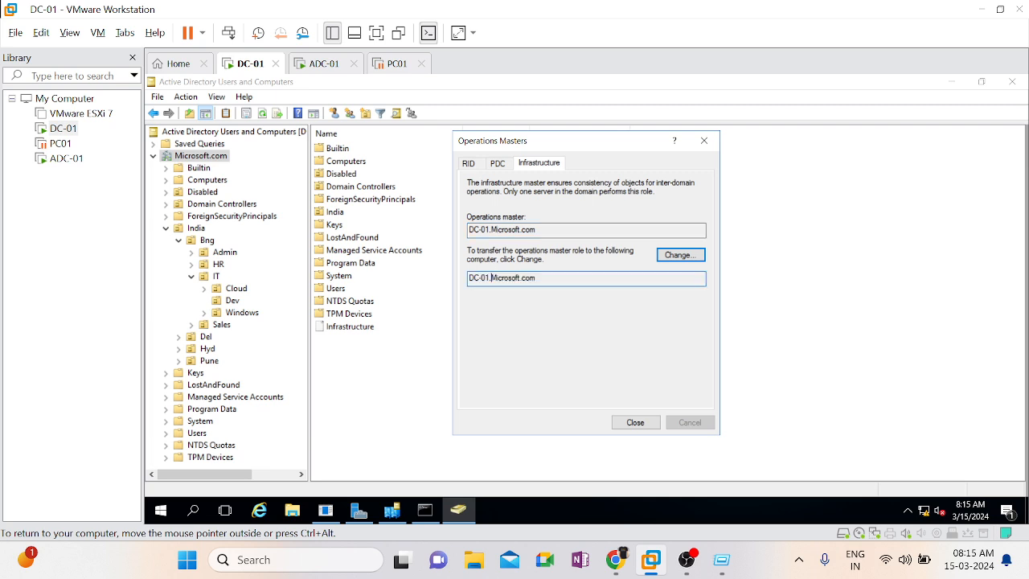
click(636, 422)
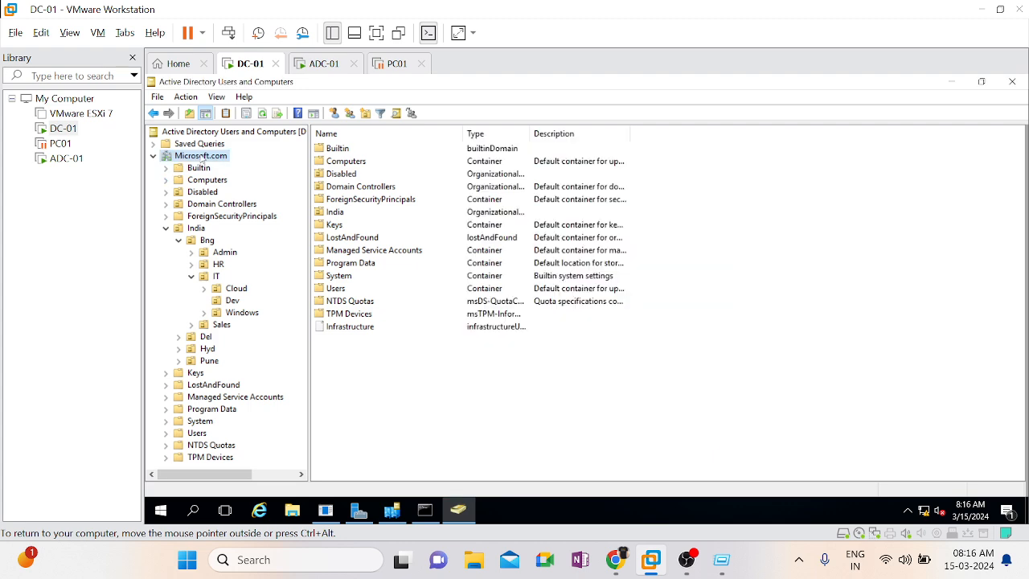
right_click(202, 159)
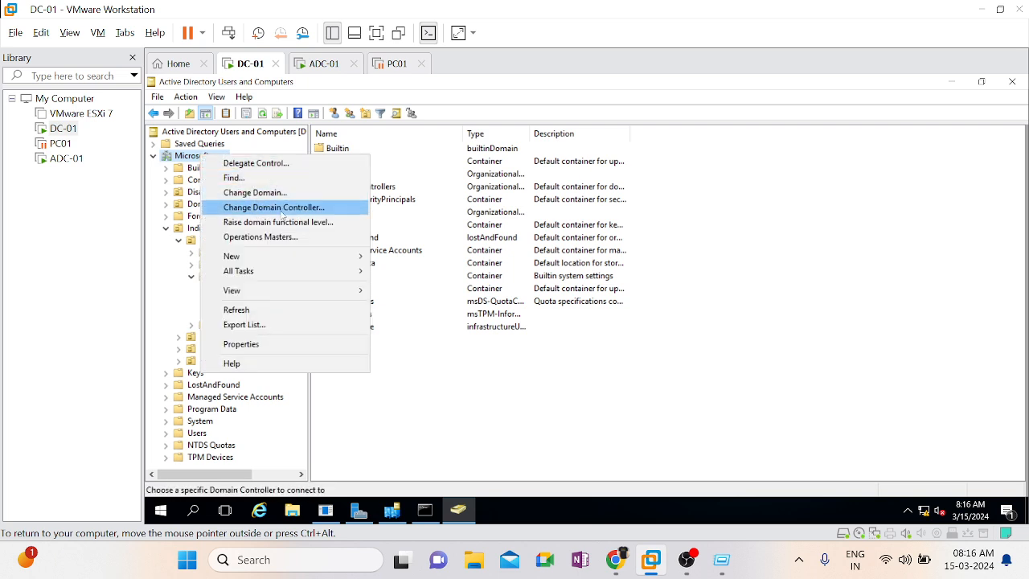
On ADC-01, transfer the RID operations master role of Microsoft.com from DC-01 to ADC-01.Microsoft.com and close the Operations Masters dialog
click(325, 63)
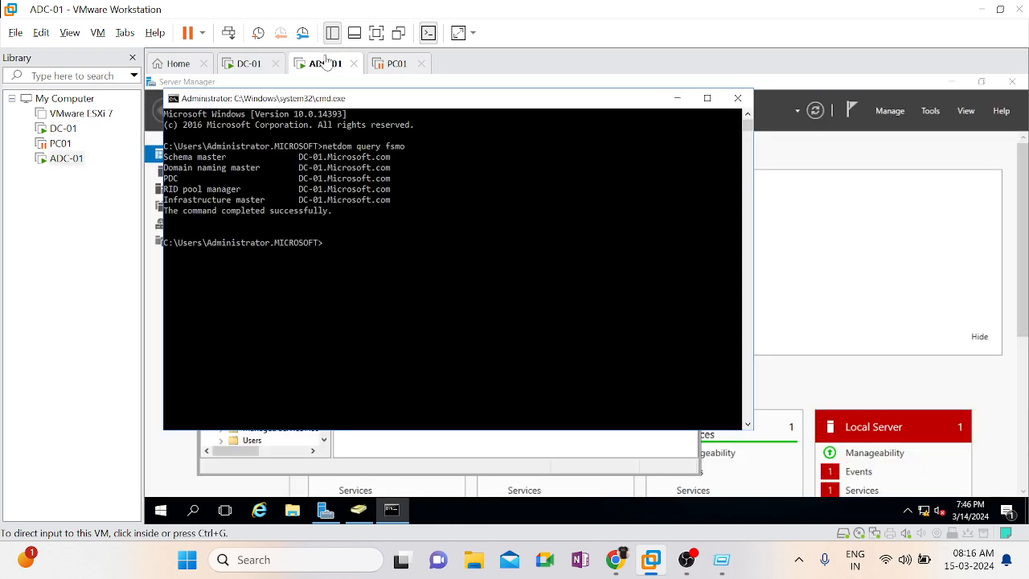
click(359, 510)
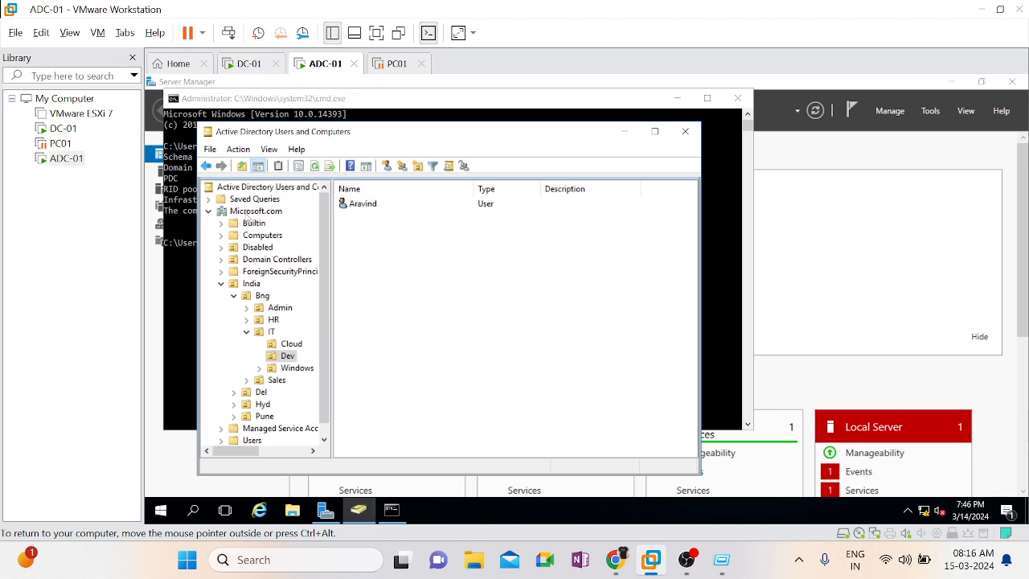
click(248, 213)
right_click(246, 214)
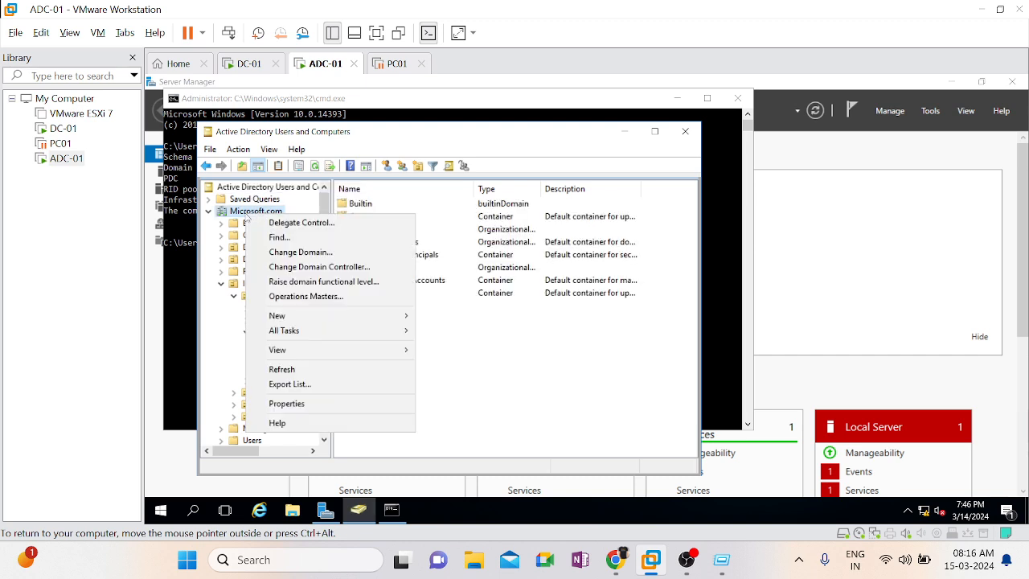
click(310, 298)
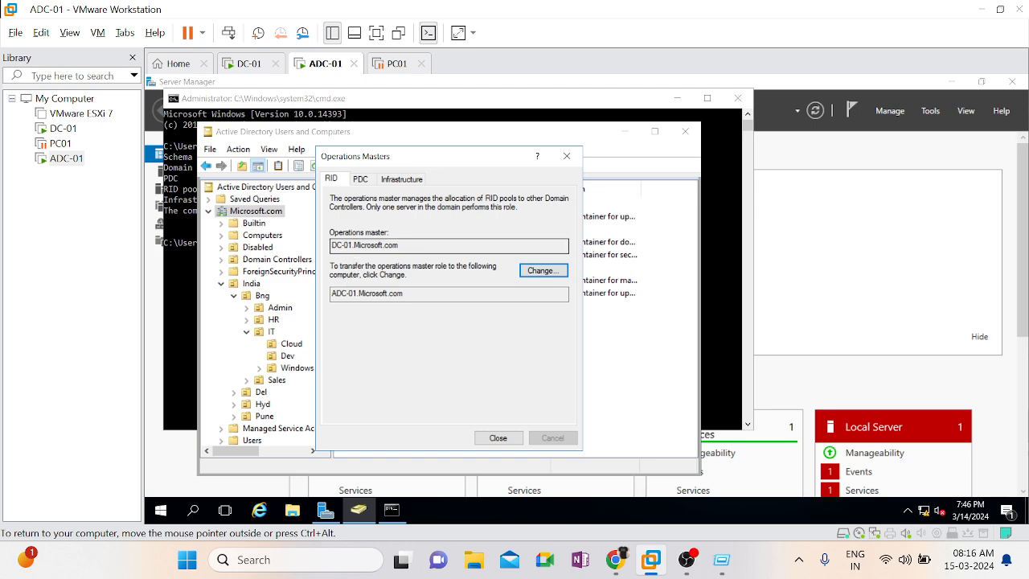
drag(331, 246, 343, 246)
click(350, 291)
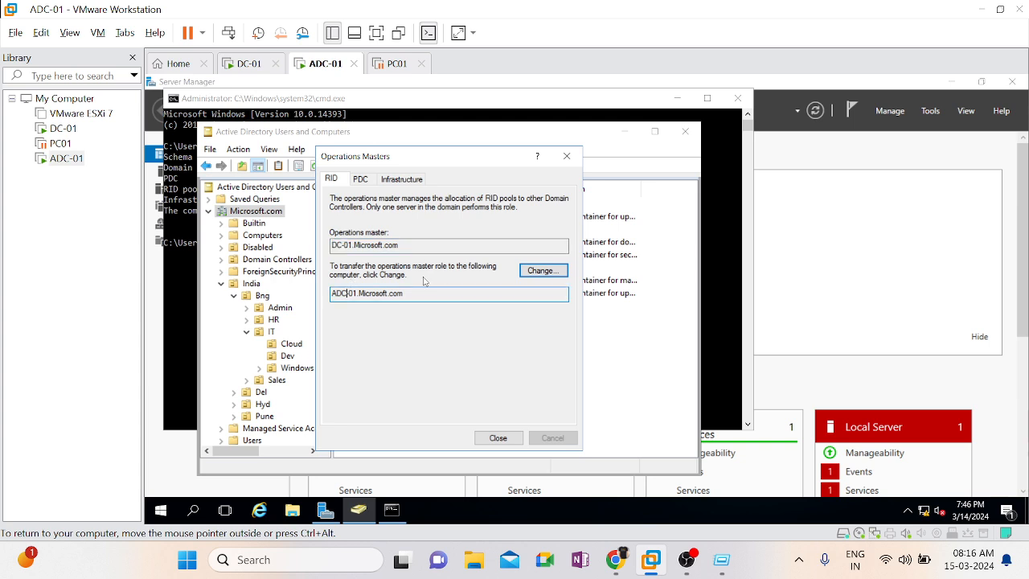
click(541, 272)
click(620, 345)
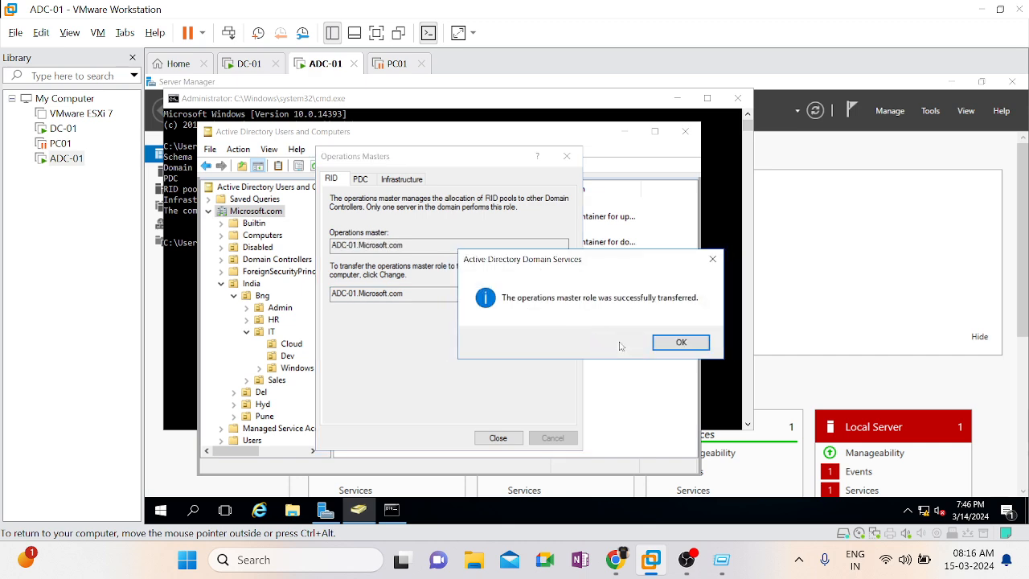
click(684, 346)
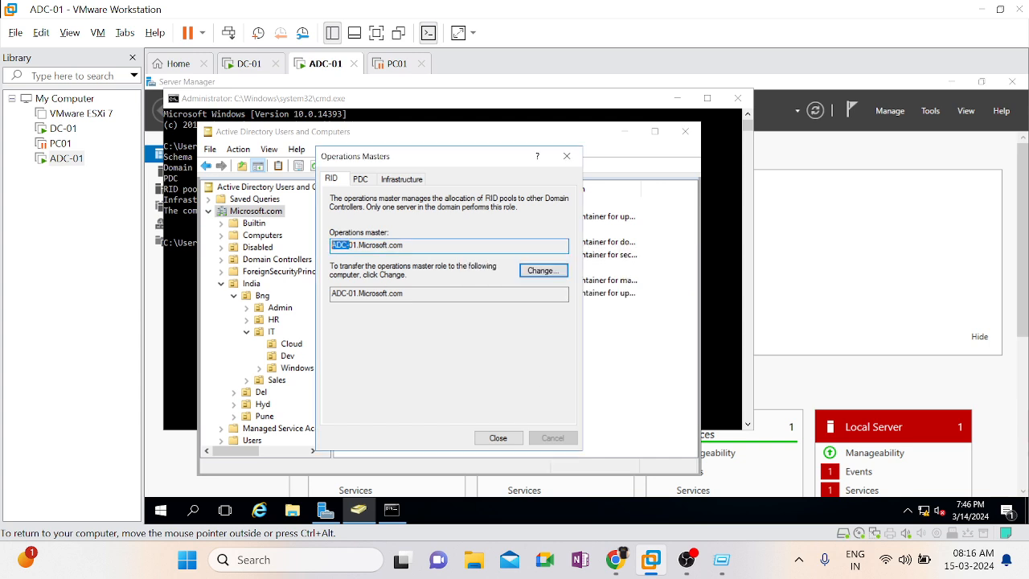
double_click(363, 294)
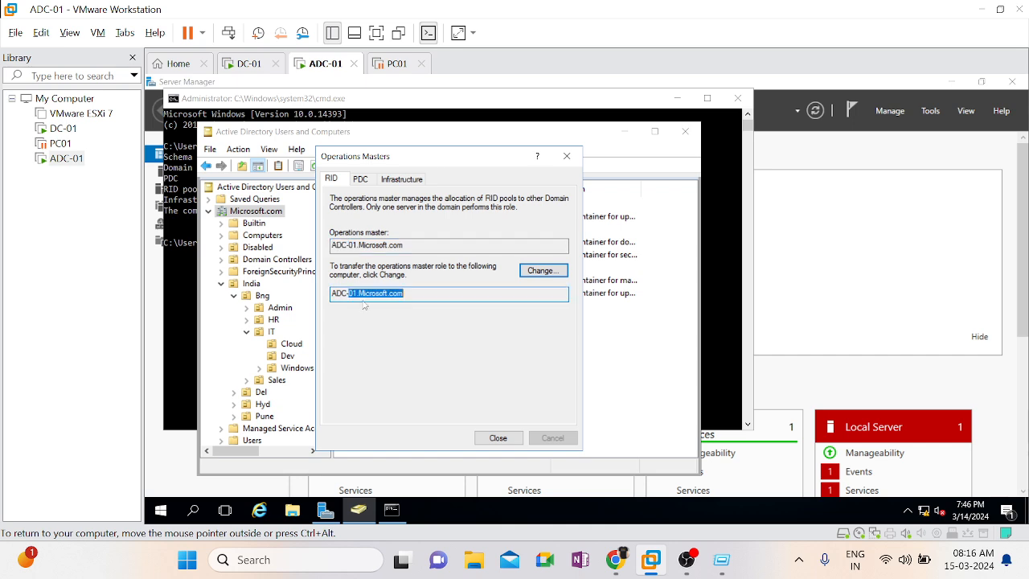
click(497, 437)
On DC-01, refresh Active Directory Users and Computers, review Microsoft.com's RID, PDC and Infrastructure operations masters, and close the dialog
click(245, 70)
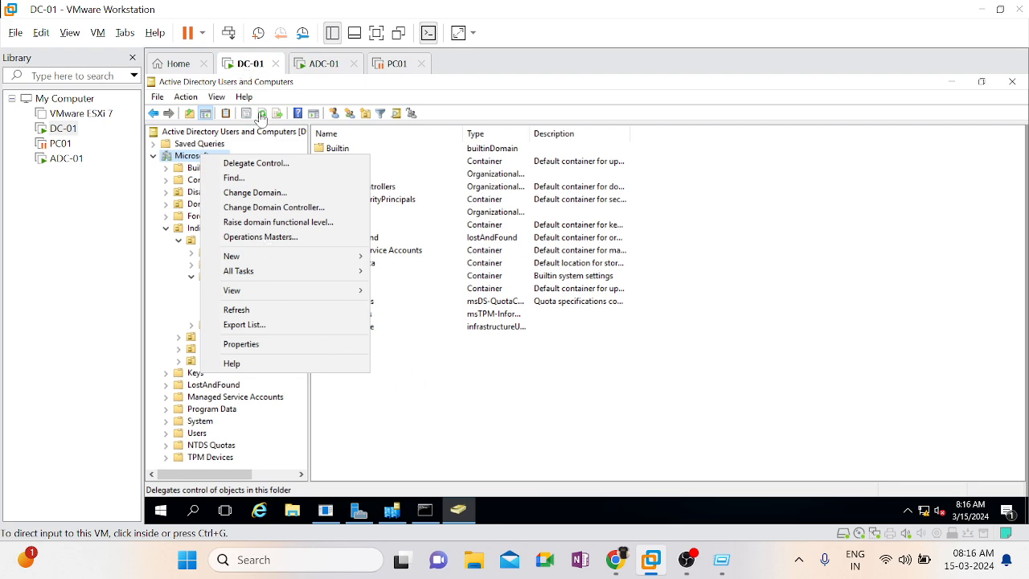
click(263, 115)
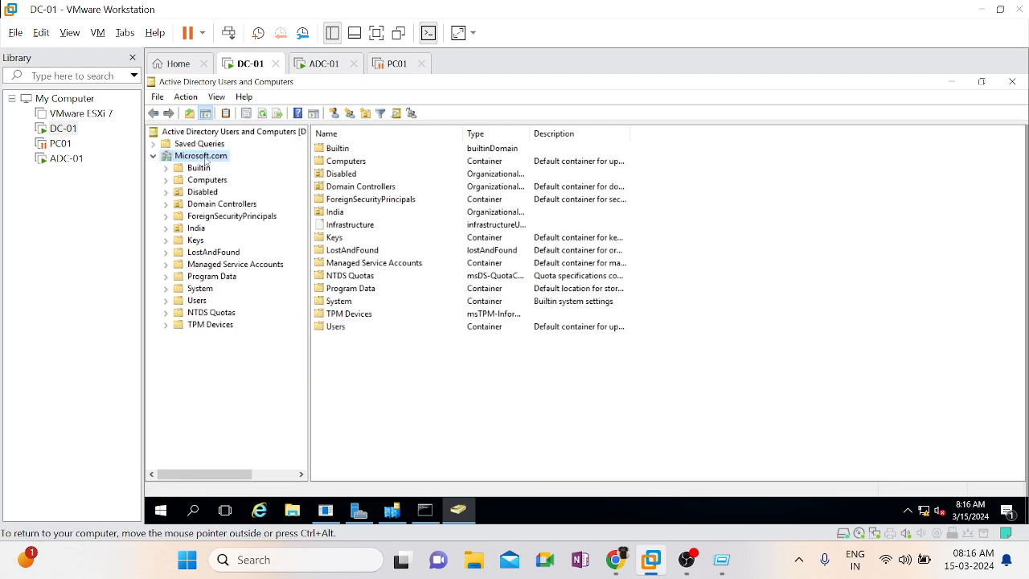
right_click(206, 160)
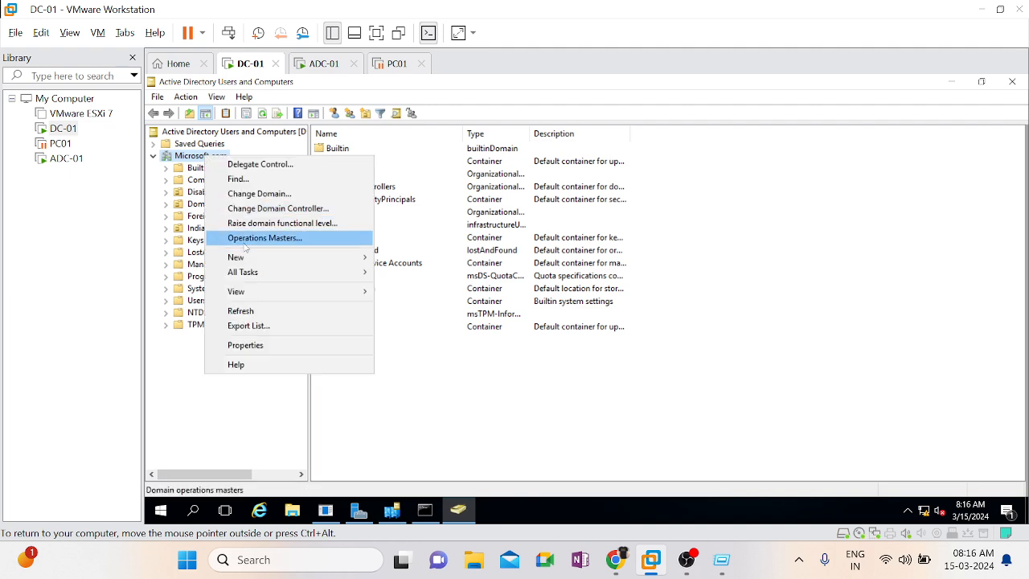
click(241, 238)
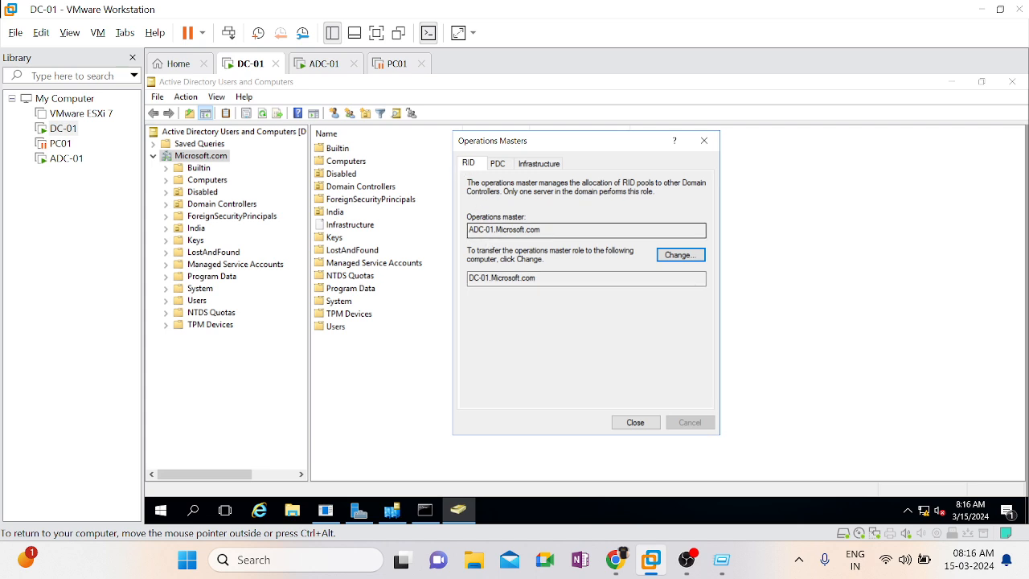
drag(469, 230, 487, 230)
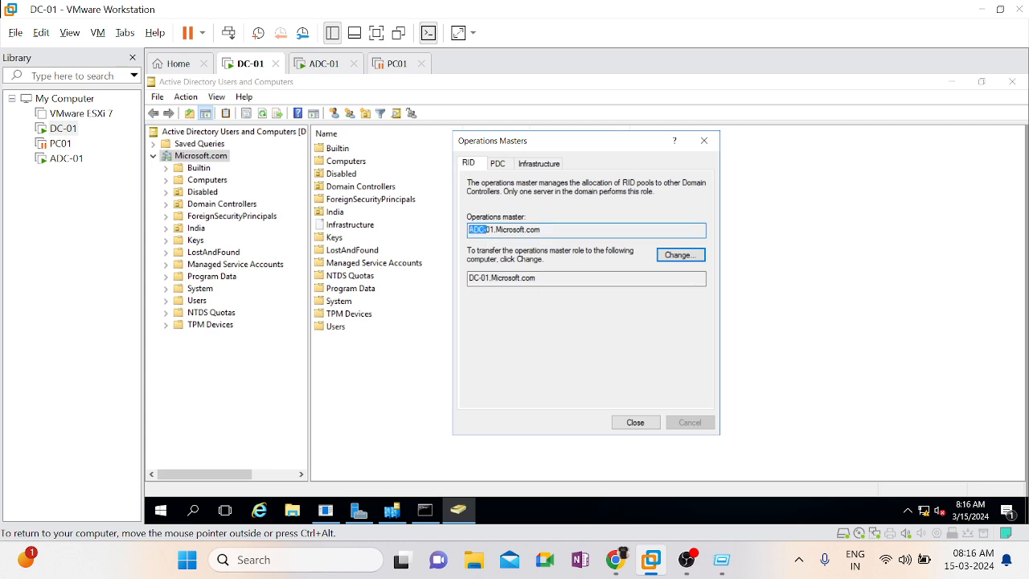
drag(469, 277, 482, 277)
click(500, 165)
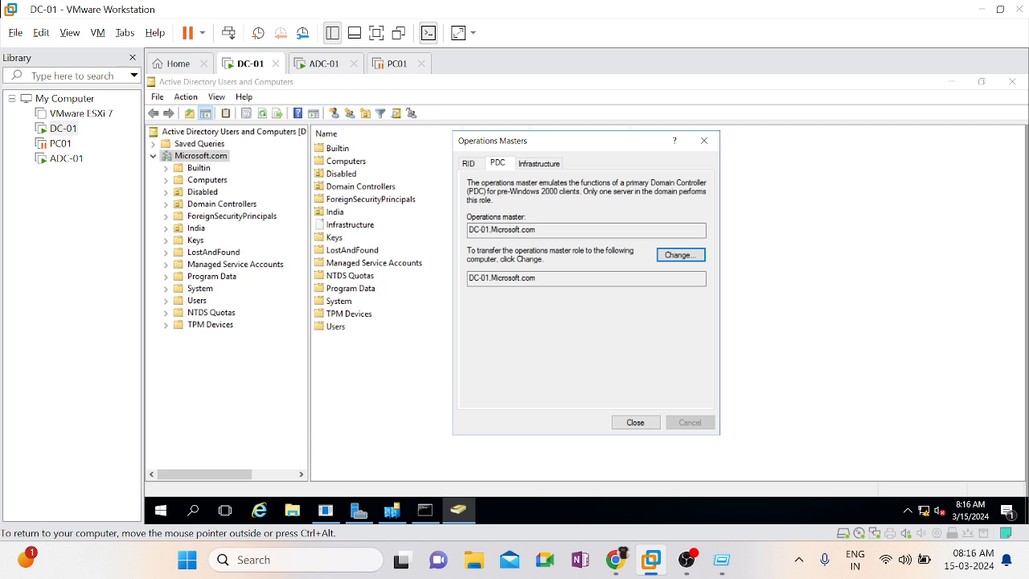
click(534, 167)
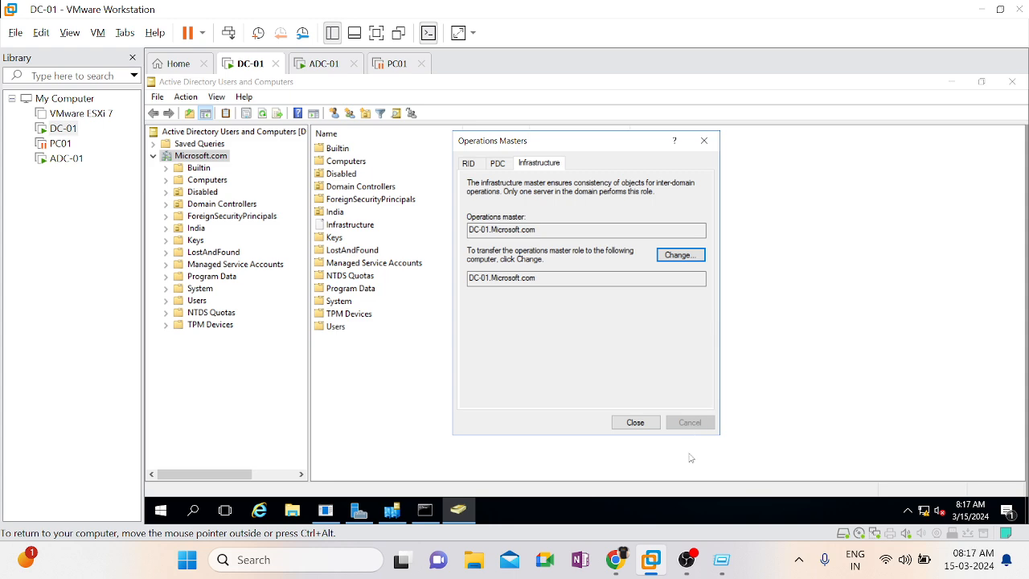
click(635, 423)
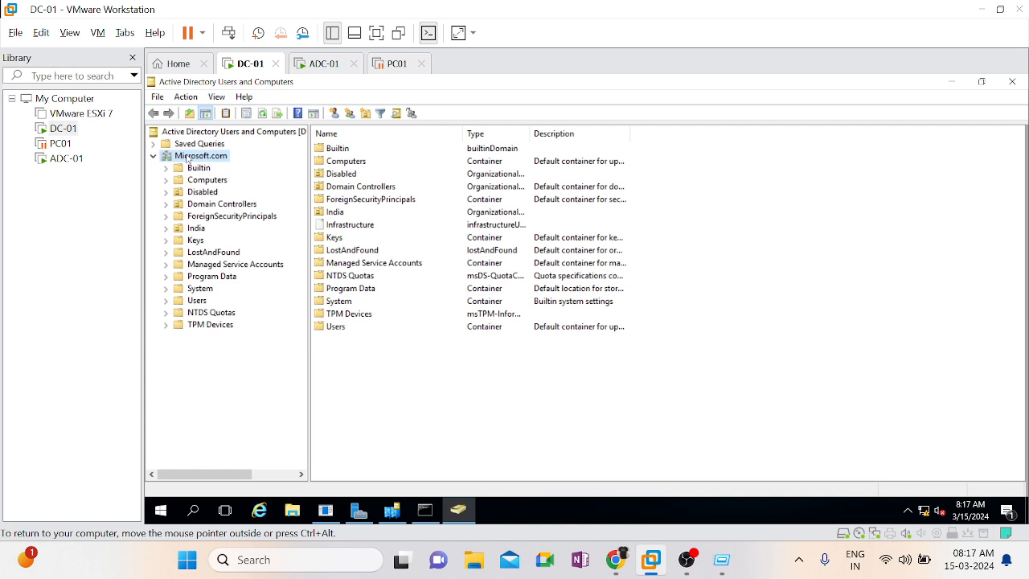
Change the domain controller that Active Directory Users and Computers connects to on DC-01 to ADC-01.Microsoft.com
right_click(188, 158)
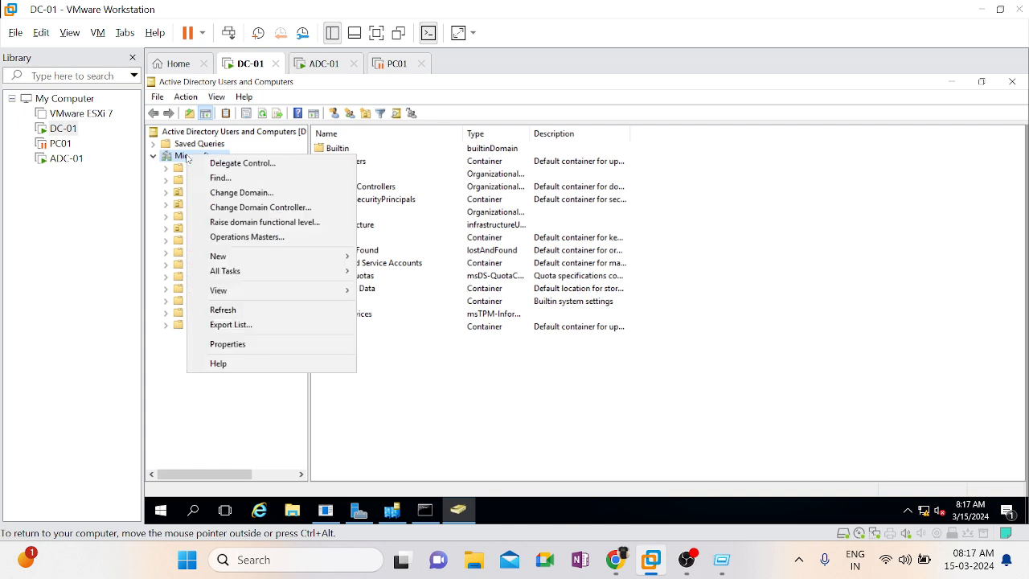
click(273, 208)
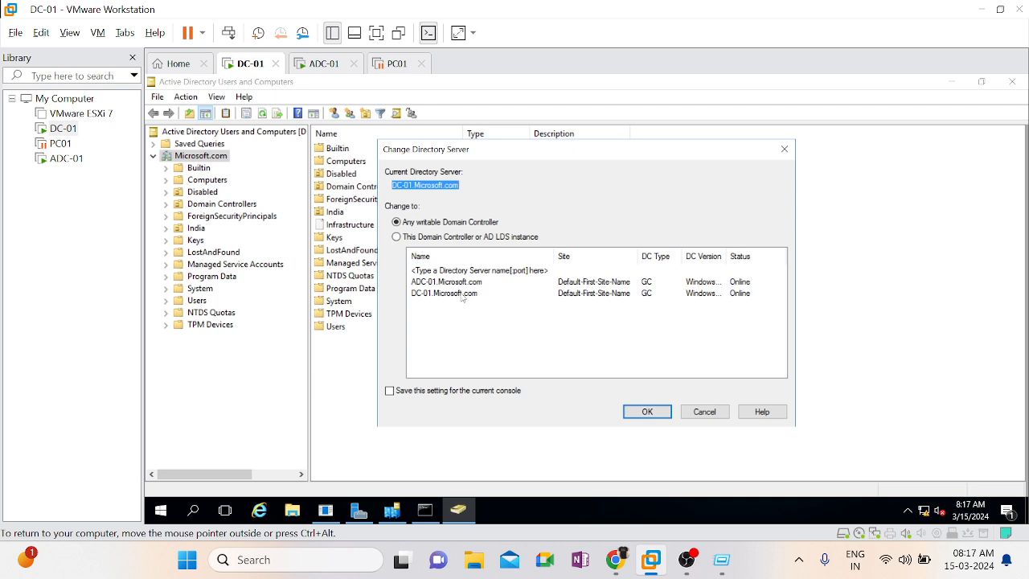
click(435, 283)
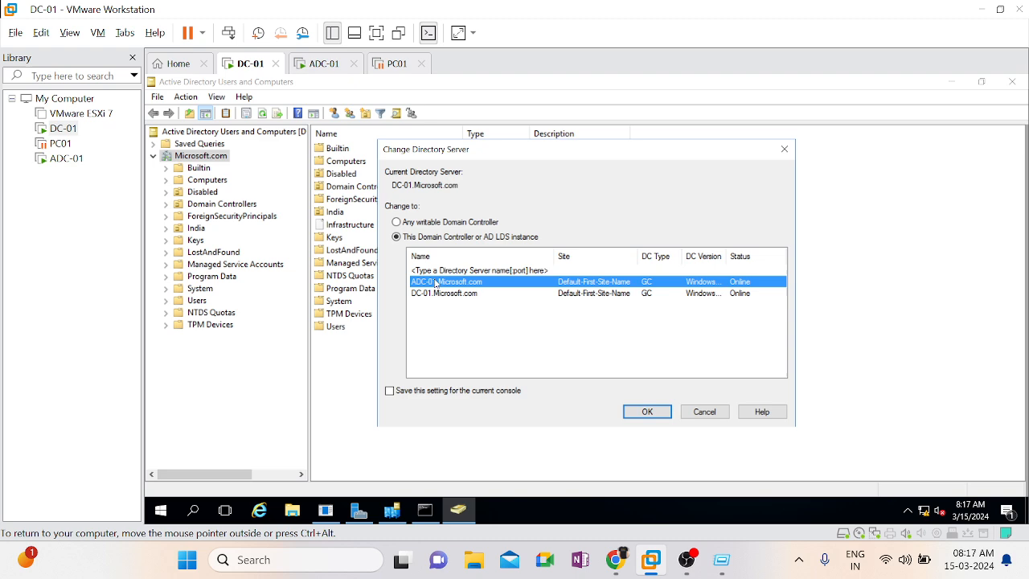
click(666, 419)
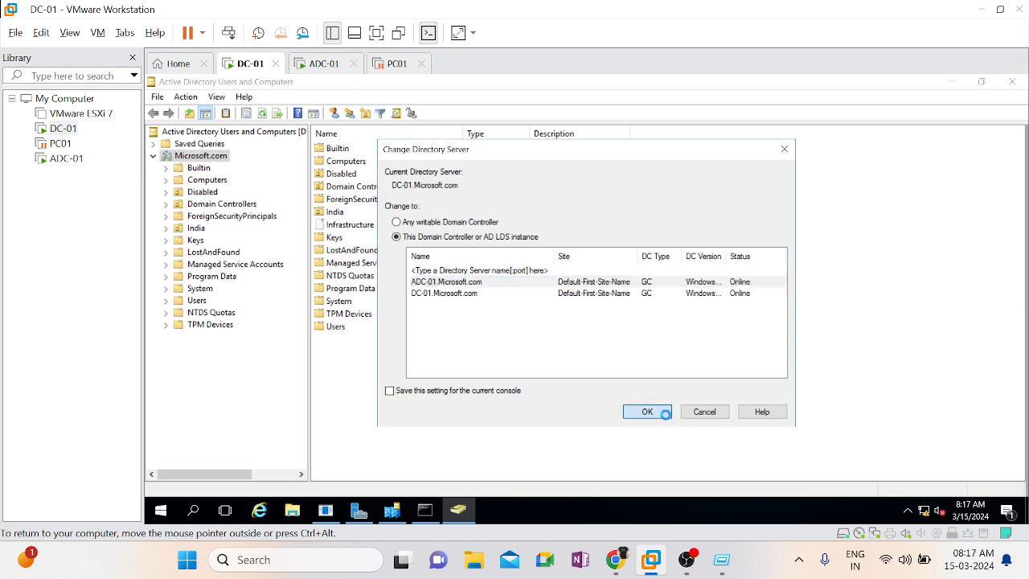
Transfer the PDC operations master role of Microsoft.com from DC-01 to ADC-01.Microsoft.com
click(158, 160)
click(198, 161)
right_click(198, 160)
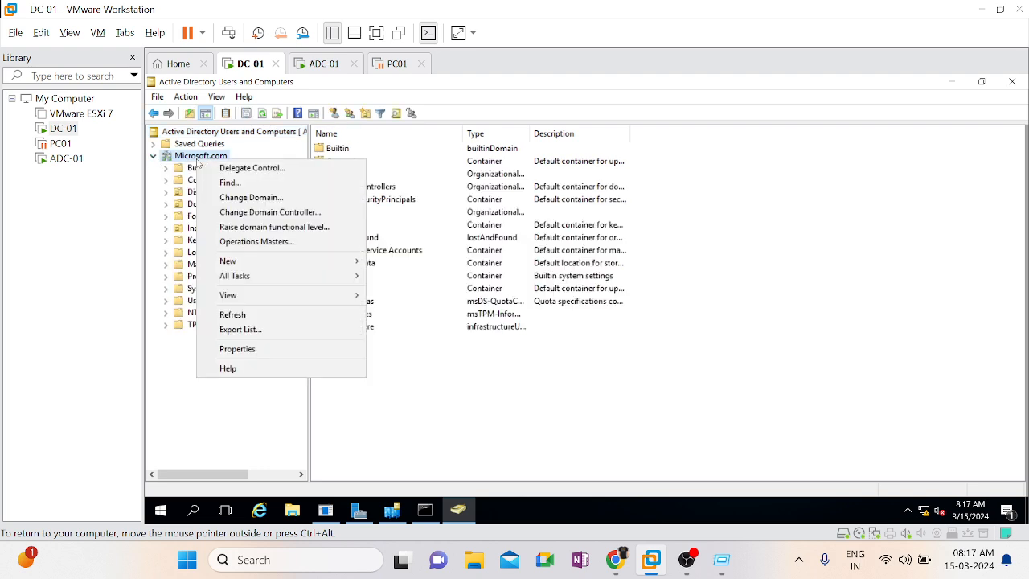
click(242, 248)
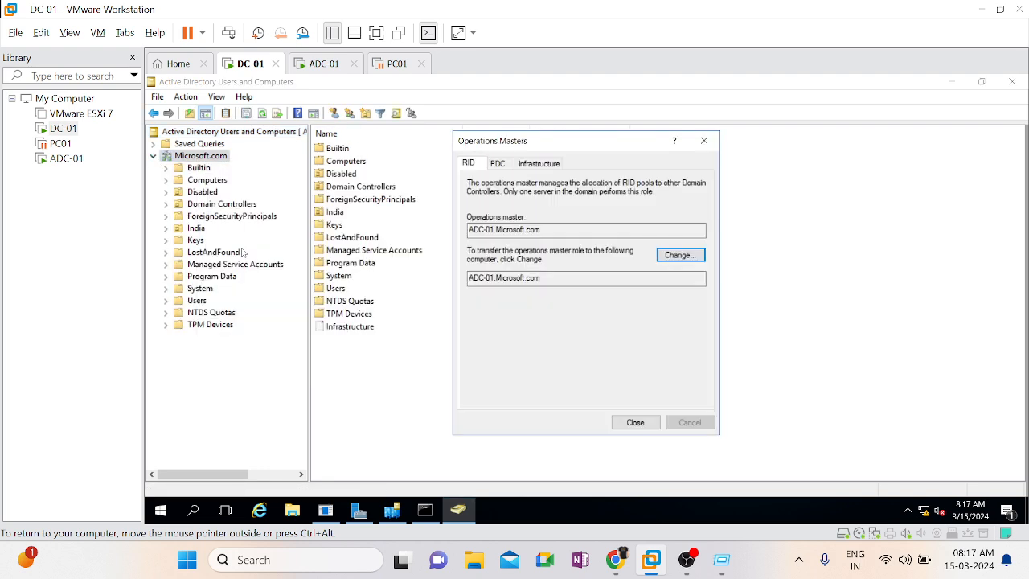
click(503, 165)
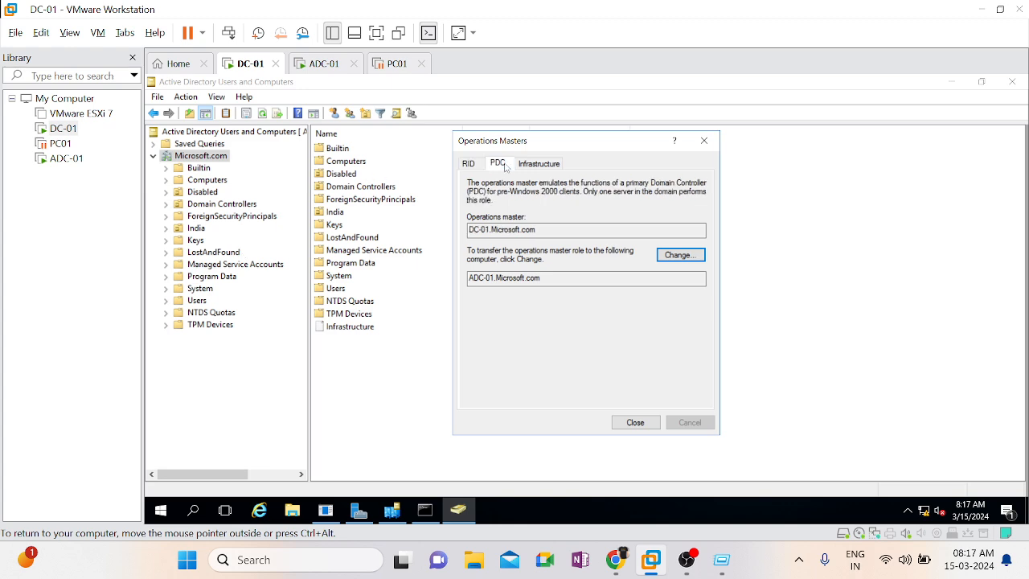
drag(543, 231, 481, 230)
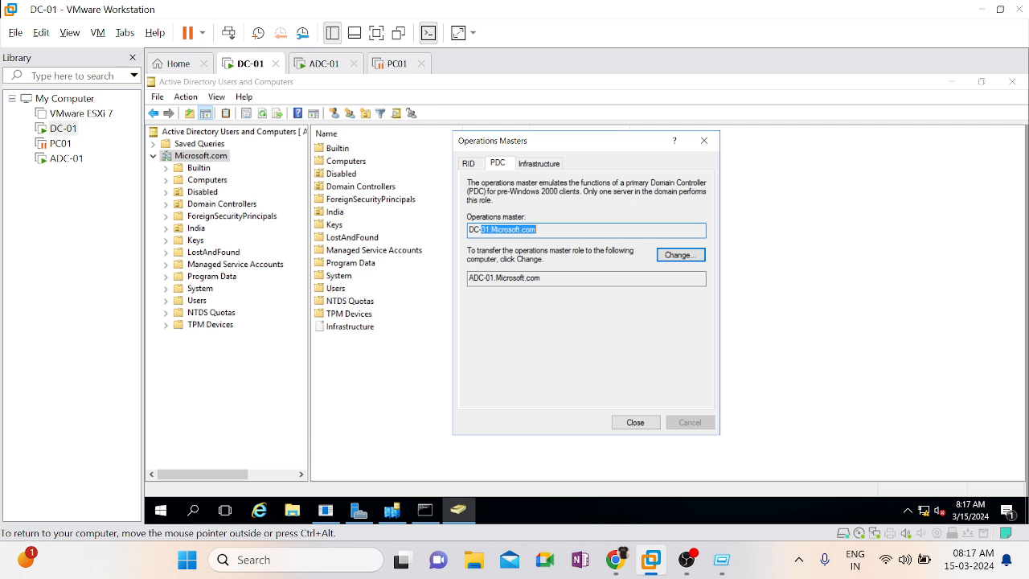
drag(487, 278, 469, 278)
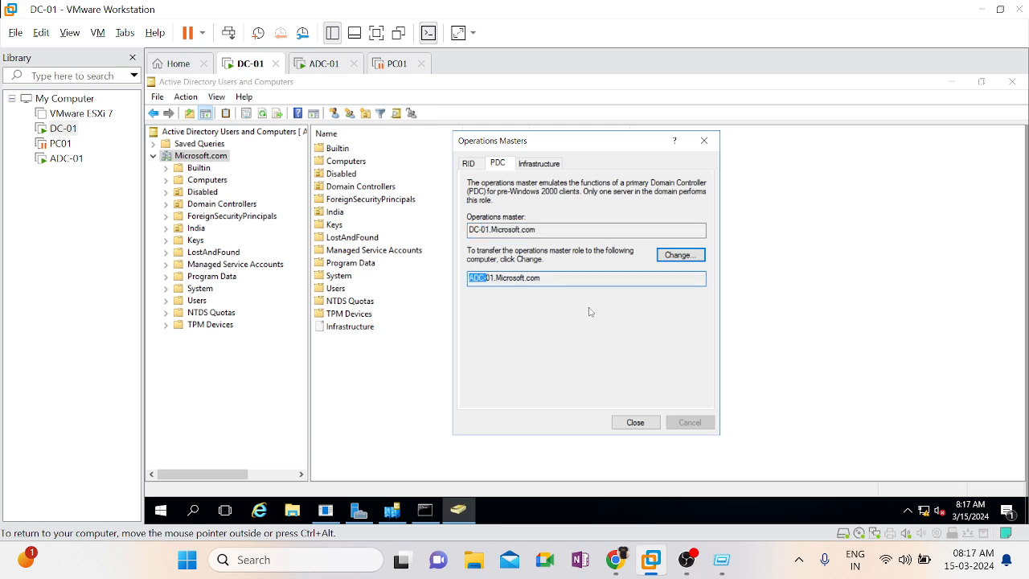
click(680, 256)
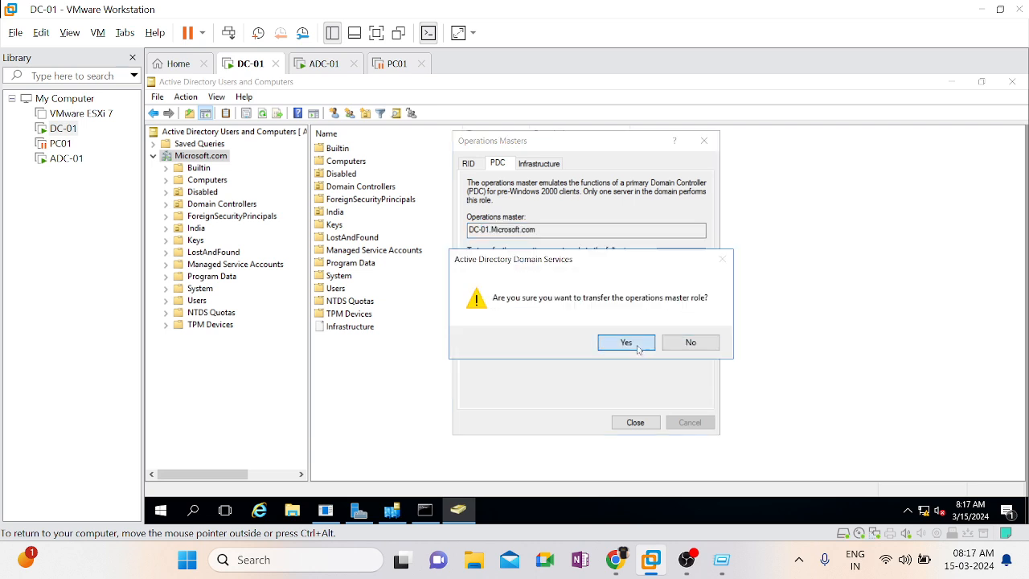
click(626, 342)
click(680, 344)
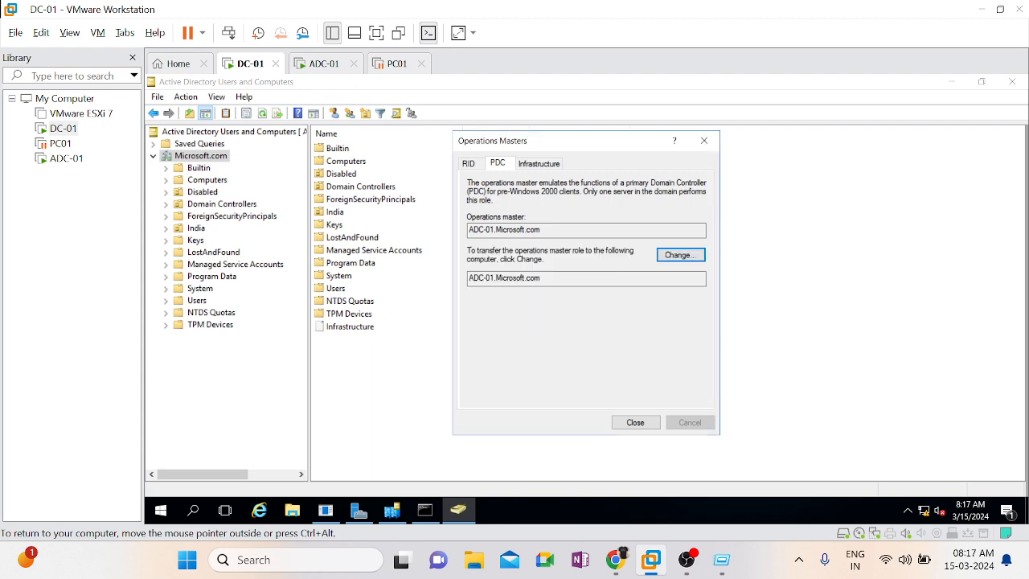
Transfer the Infrastructure operations master role from DC-01 to ADC-01.Microsoft.com and close the Operations Masters dialog
click(539, 165)
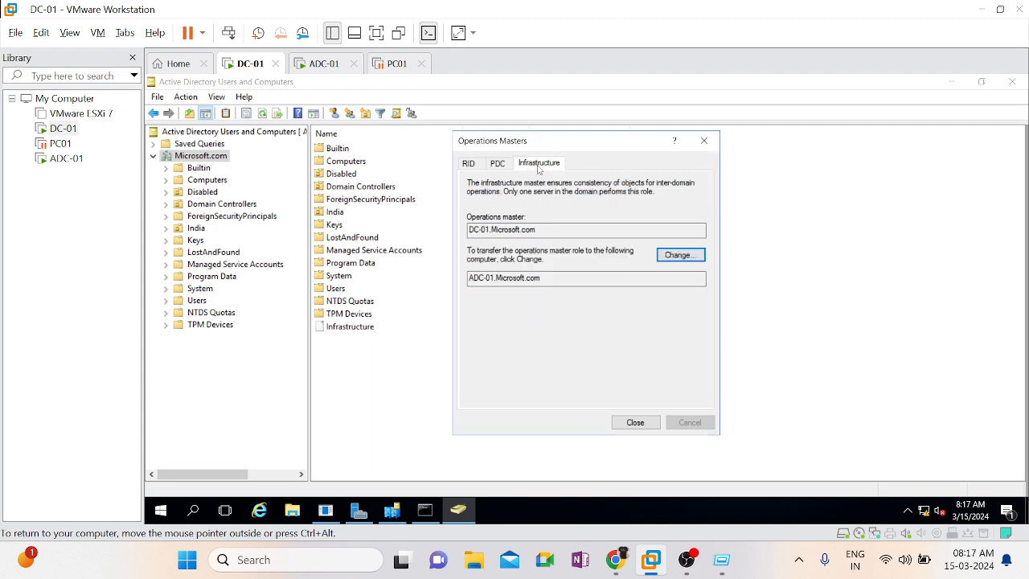
click(695, 259)
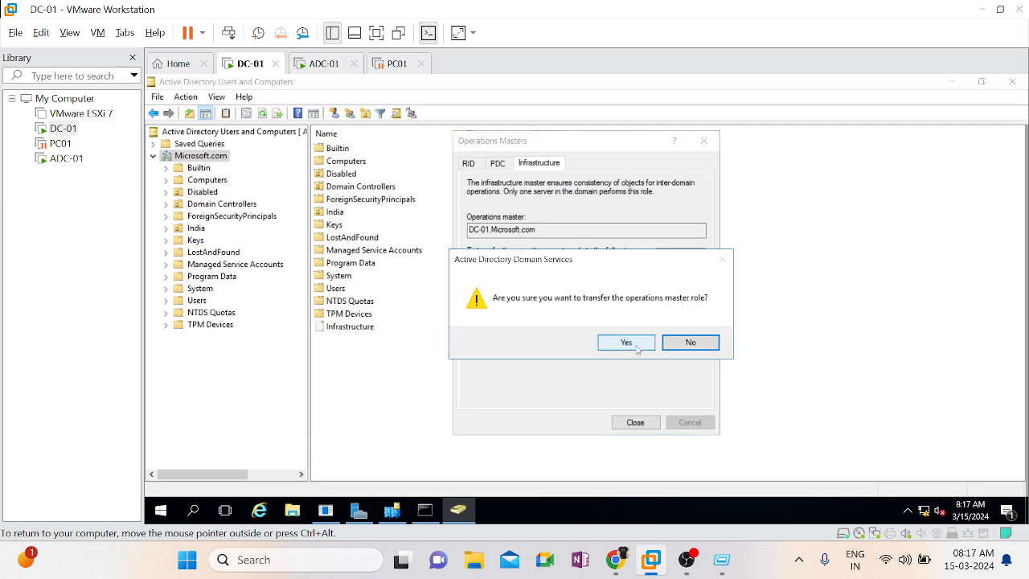
click(635, 345)
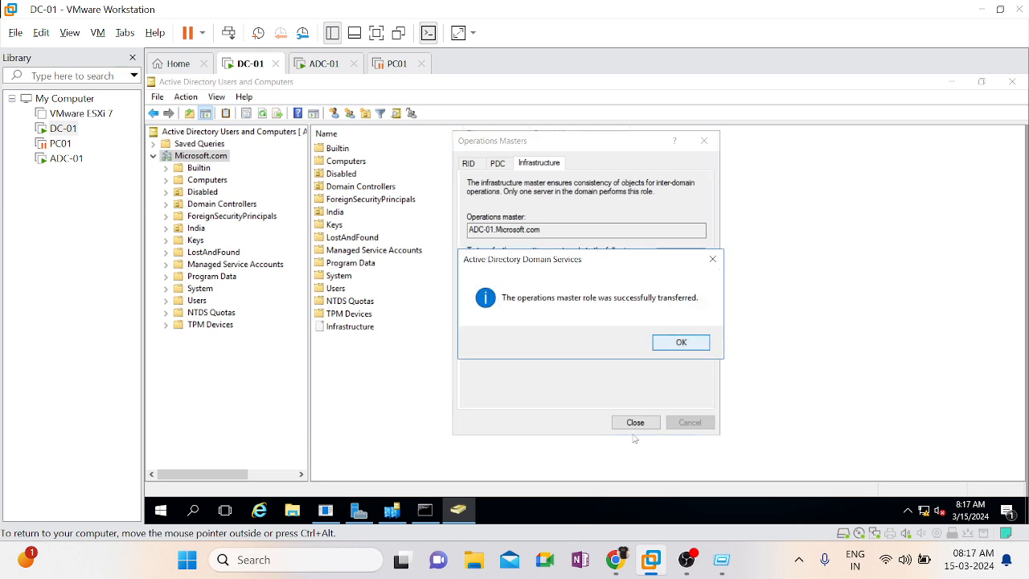
click(669, 343)
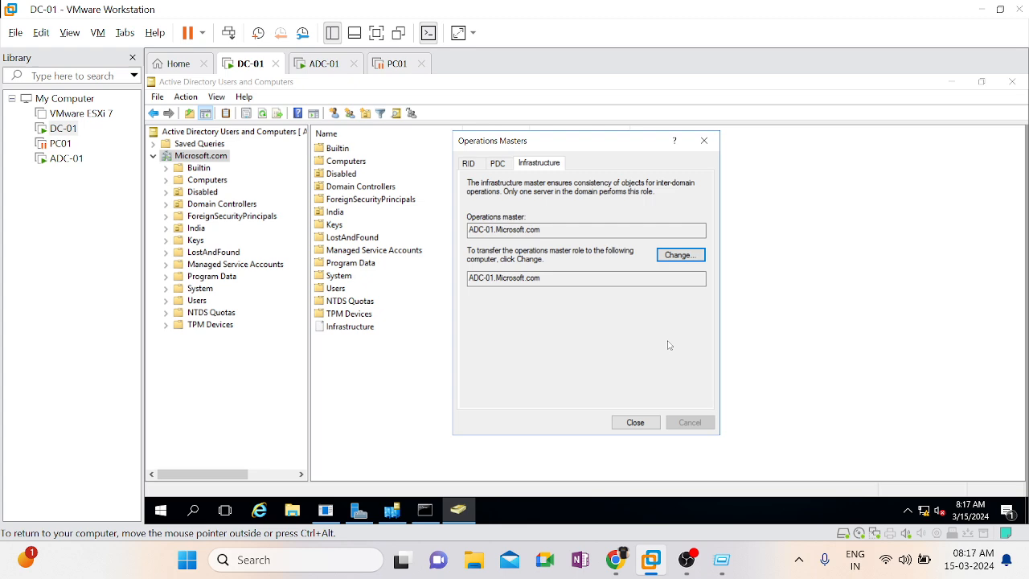
click(636, 422)
Rerun netdom query fsmo in the Command Prompt on DC-01 to list the FSMO role holders
click(426, 510)
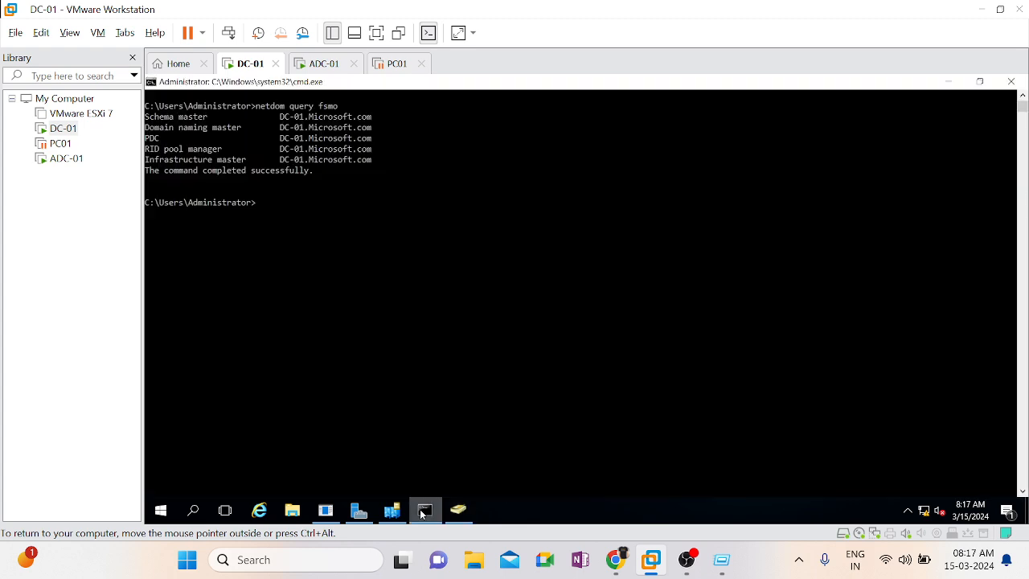
click(427, 377)
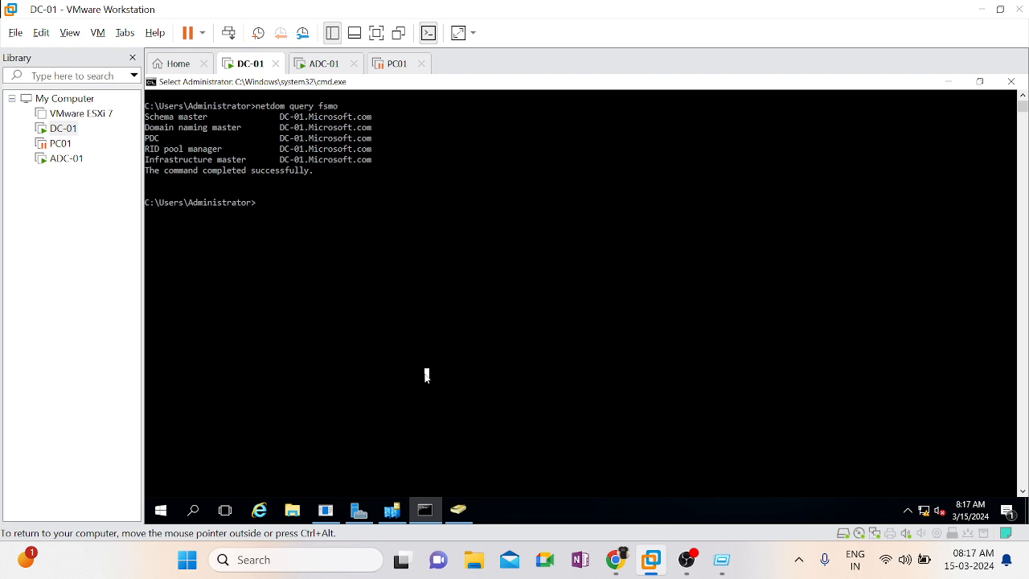
key(Up)
key(Return)
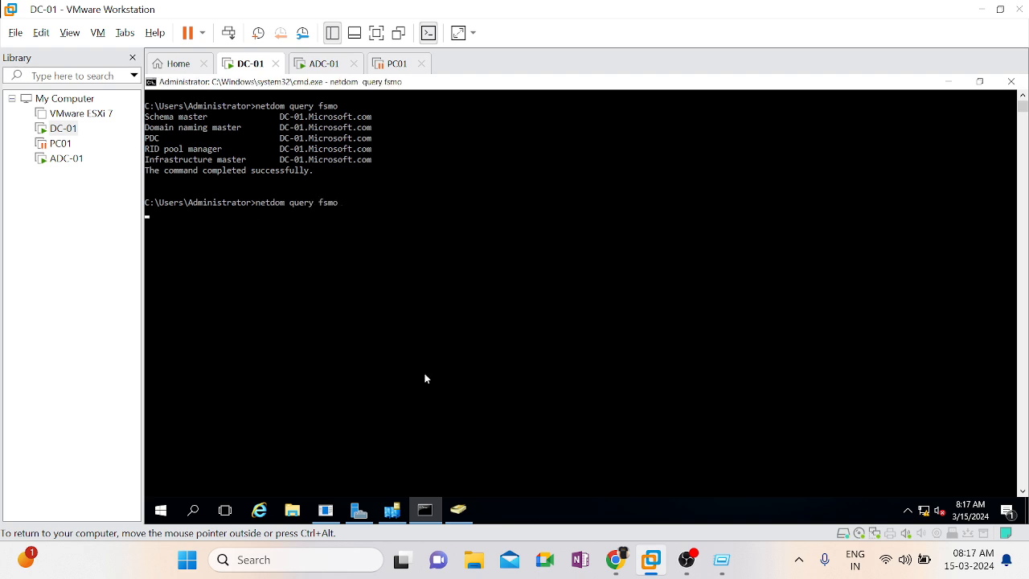
Rerun netdom query fsmo on ADC-01 and compare its list of role holders with the one on DC-01
click(320, 68)
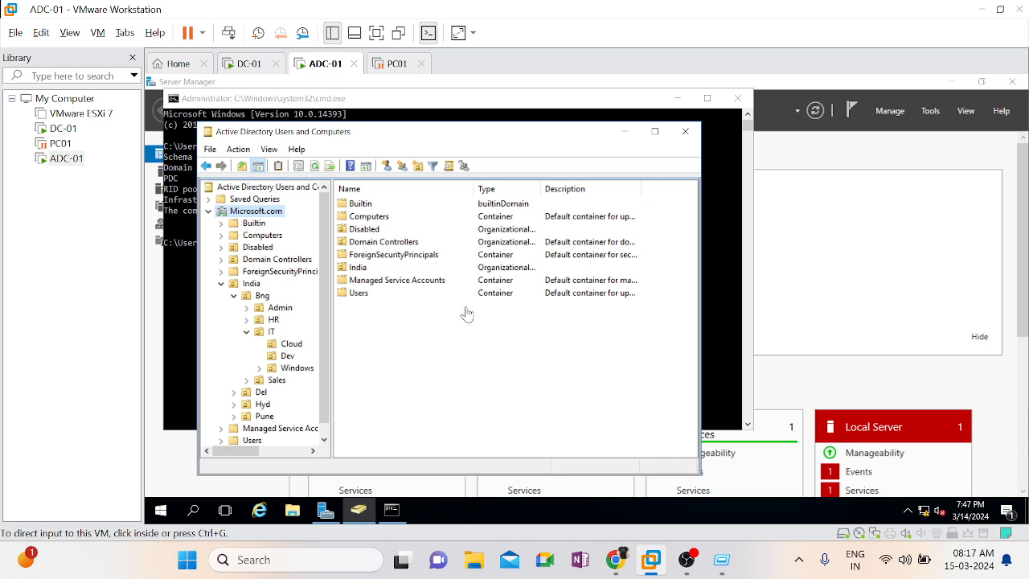
click(733, 190)
key(Up)
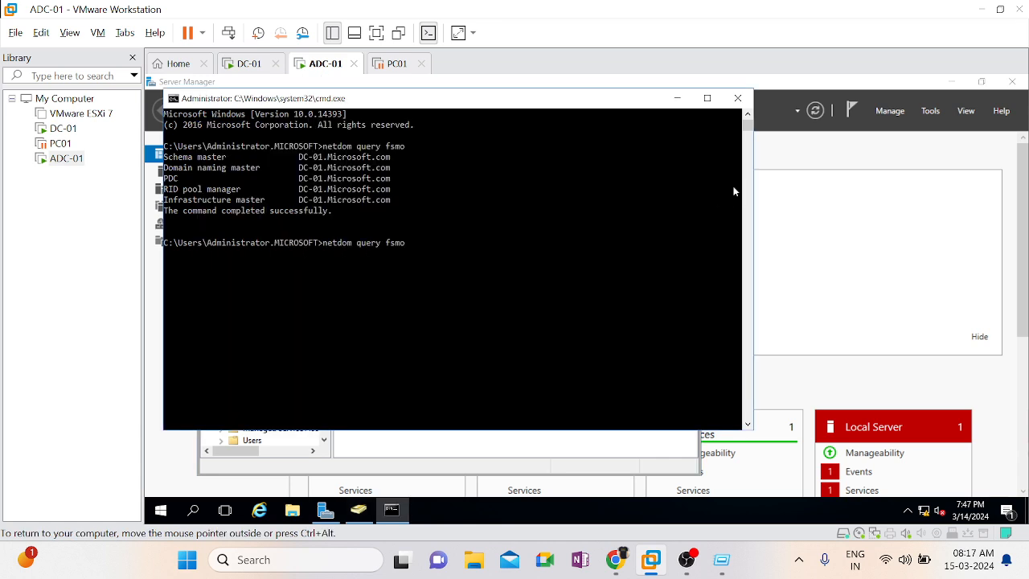
key(Return)
click(250, 64)
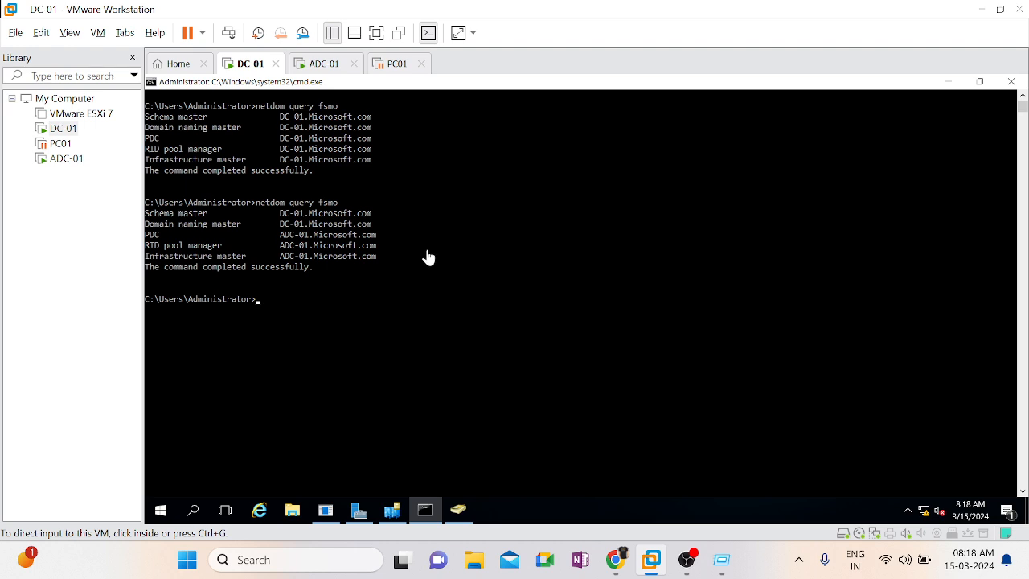
click(326, 69)
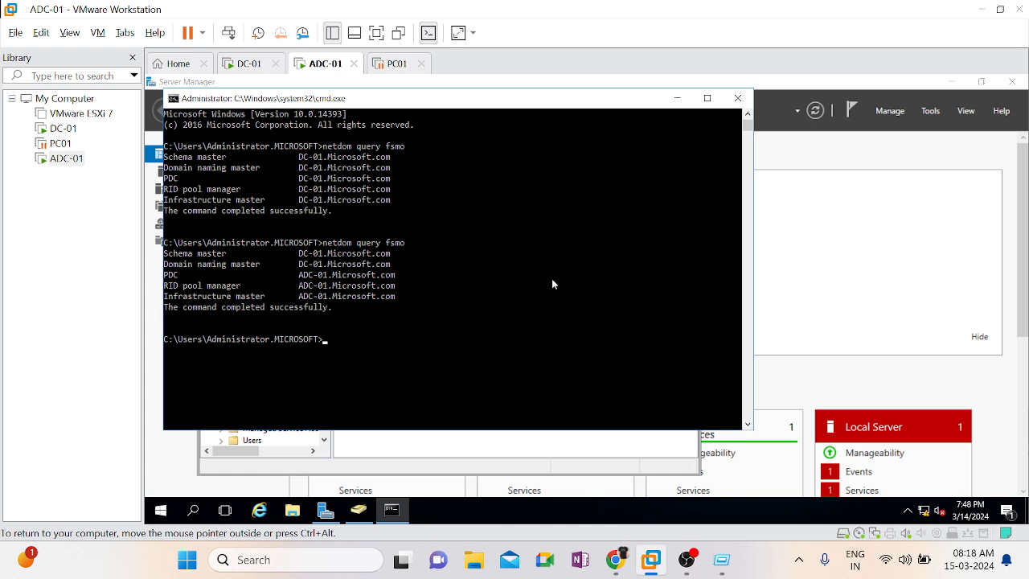
Close Active Directory Users and Computers on ADC-01 and open Active Directory Domains and Trusts
click(674, 96)
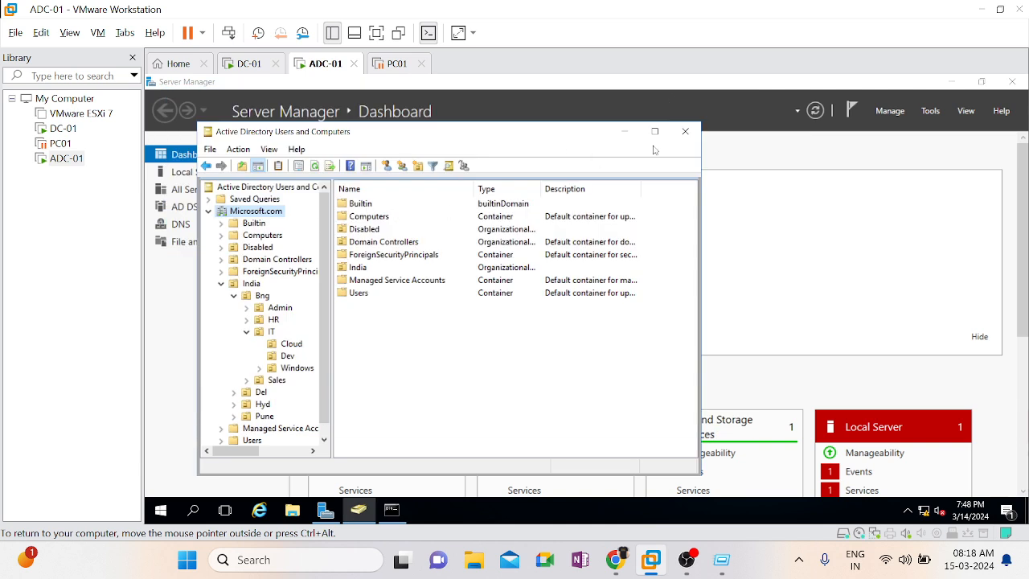
click(685, 131)
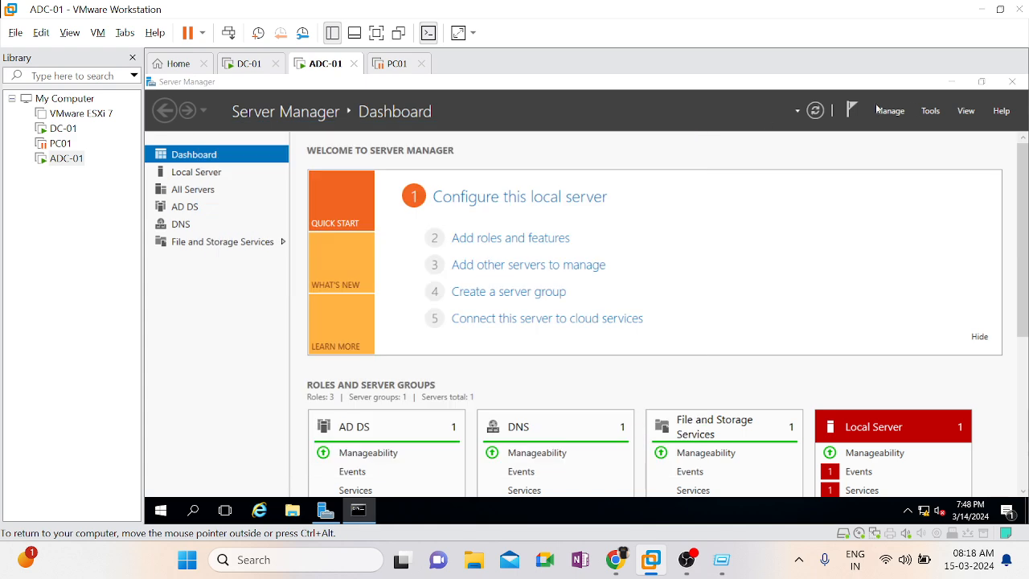
click(931, 112)
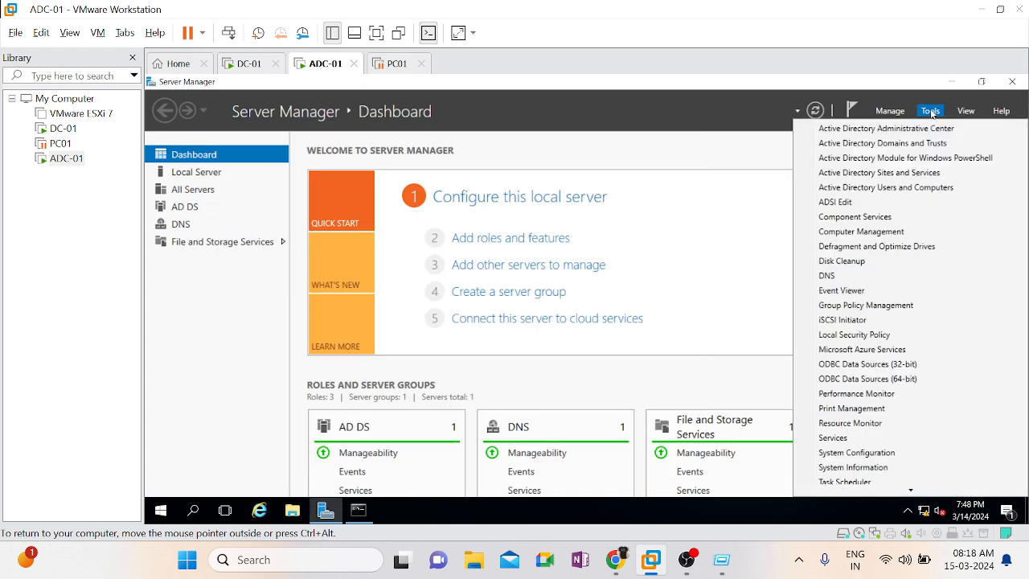
click(901, 143)
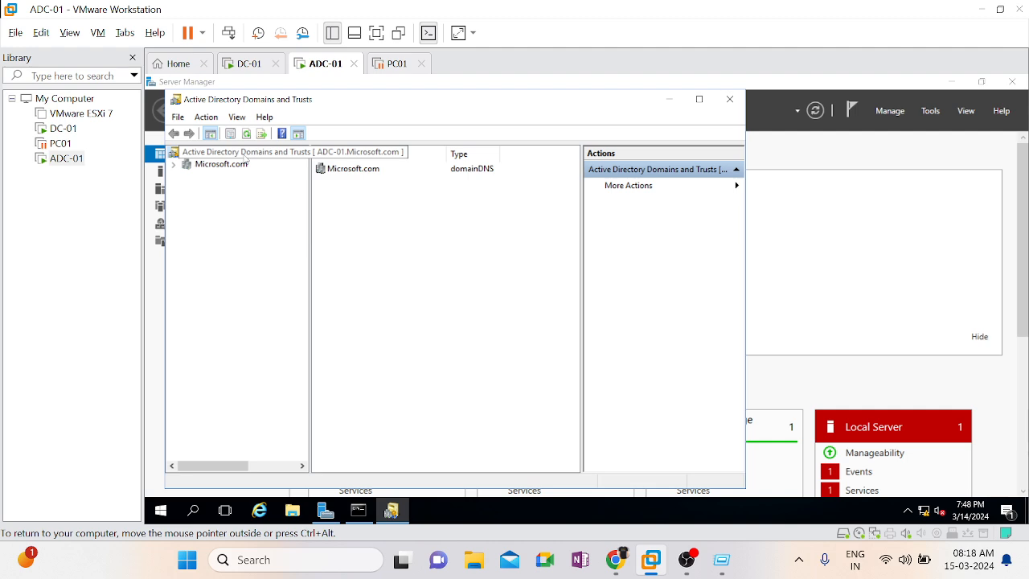
Transfer the domain naming operations master role from DC-01 to ADC-01.Microsoft.com and close the Operations Master dialog
right_click(245, 157)
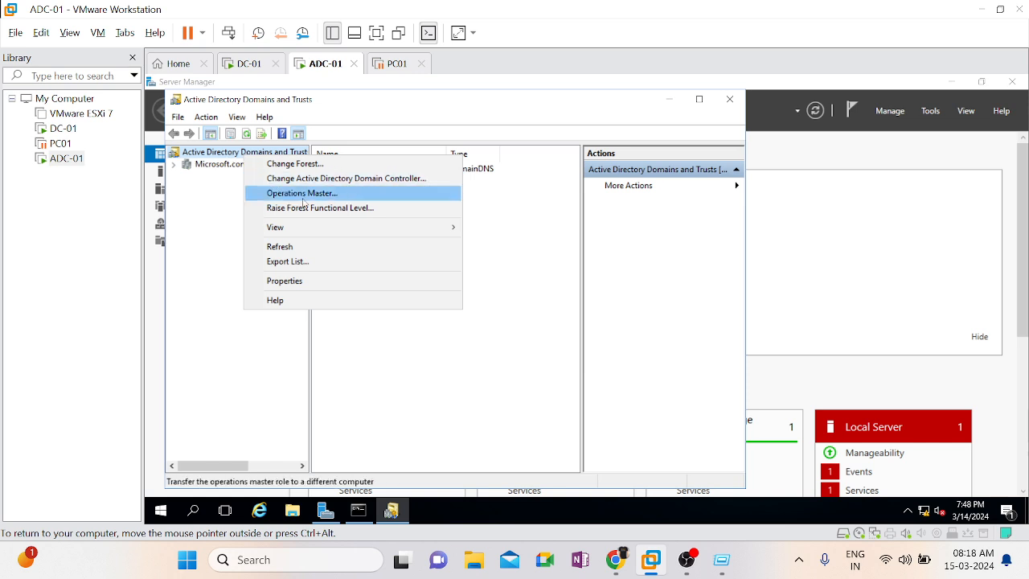
click(303, 194)
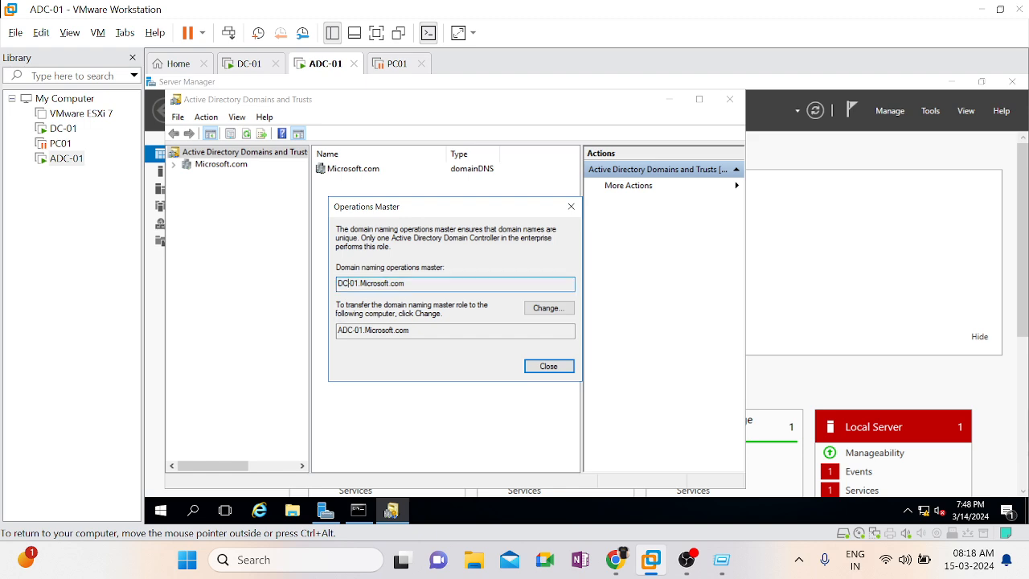
click(547, 309)
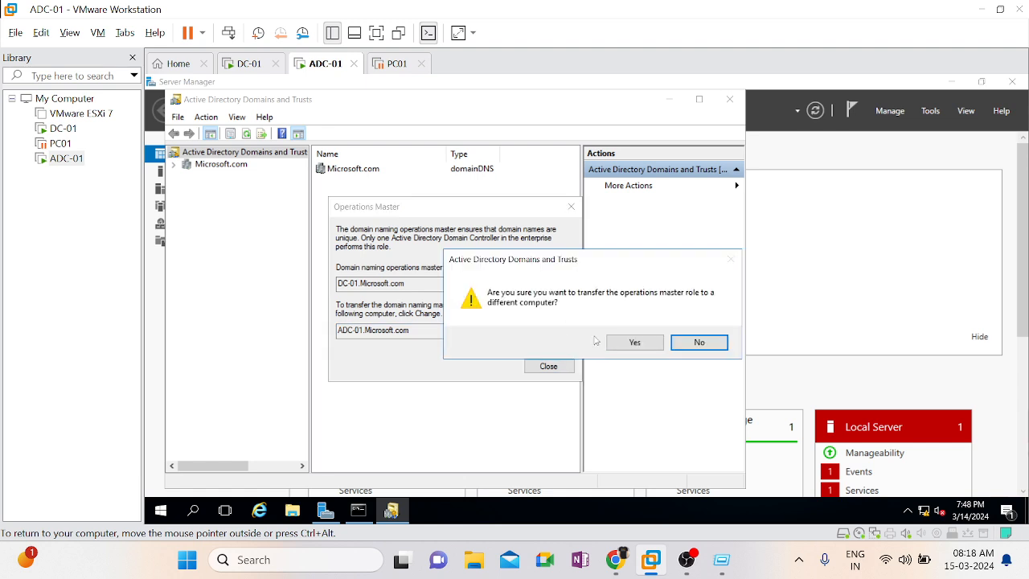
click(635, 346)
click(665, 343)
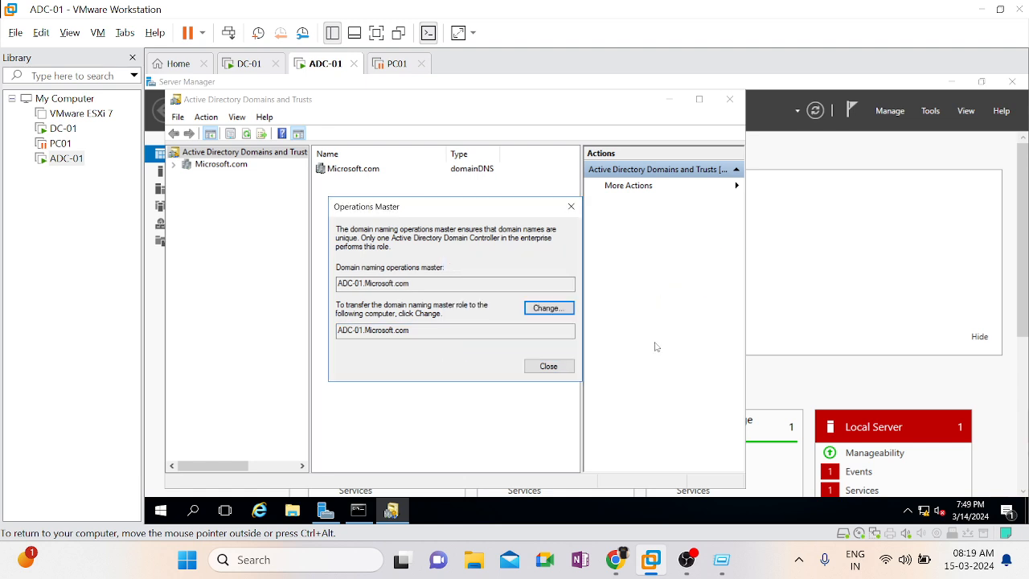
click(544, 368)
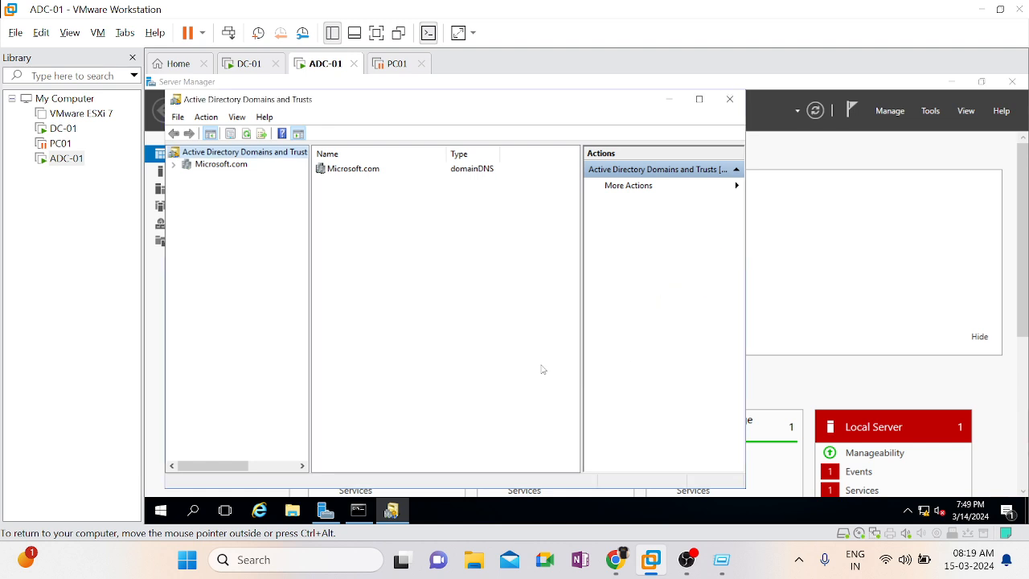
Rerun netdom query fsmo in the Command Prompt on ADC-01 to query the FSMO role holders
click(358, 509)
click(441, 425)
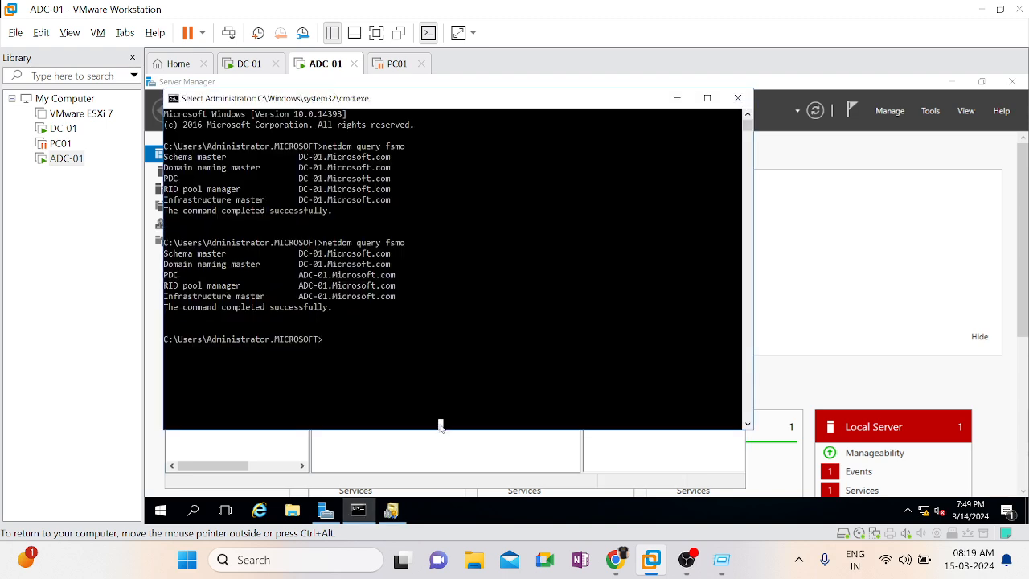
key(Up)
key(Return)
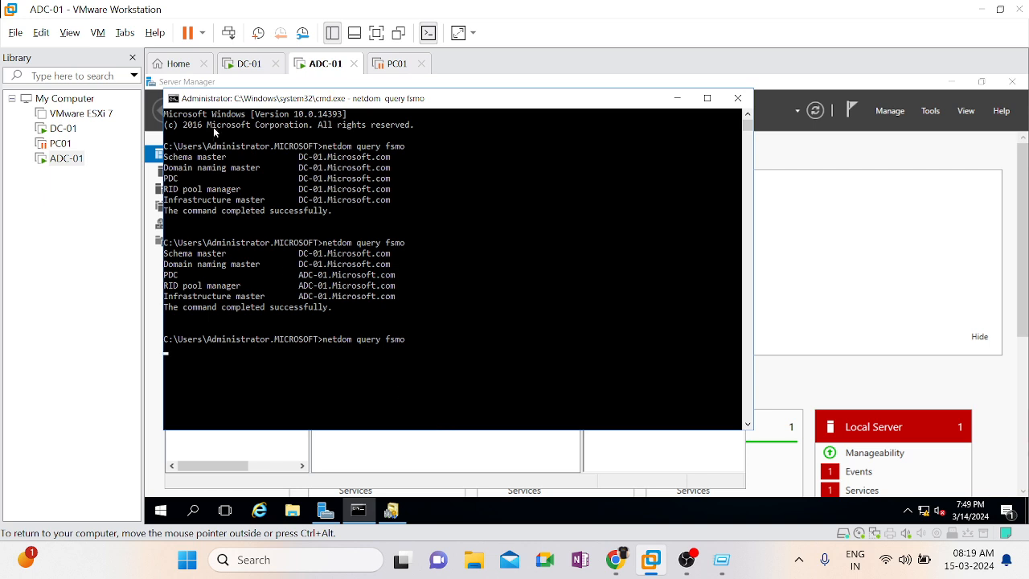
Rerun netdom query fsmo on DC-01 and compare the role holders listed on both domain controllers
click(248, 63)
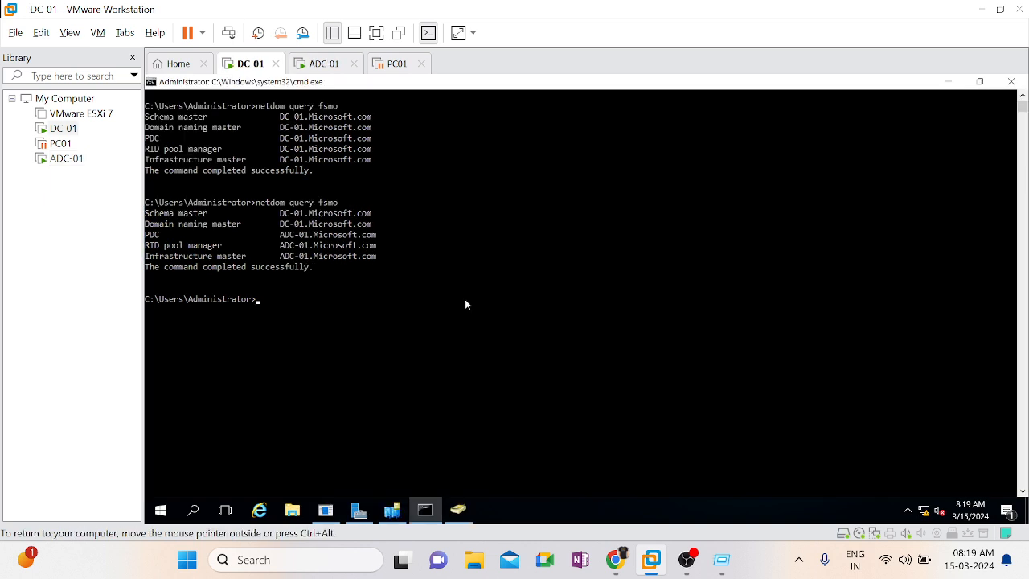
key(Up)
key(Return)
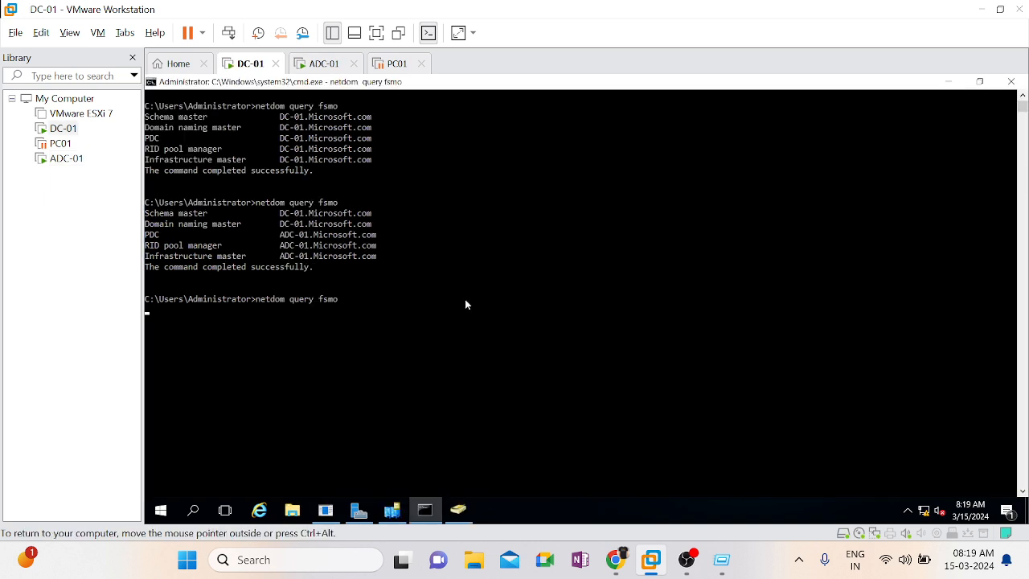
click(321, 64)
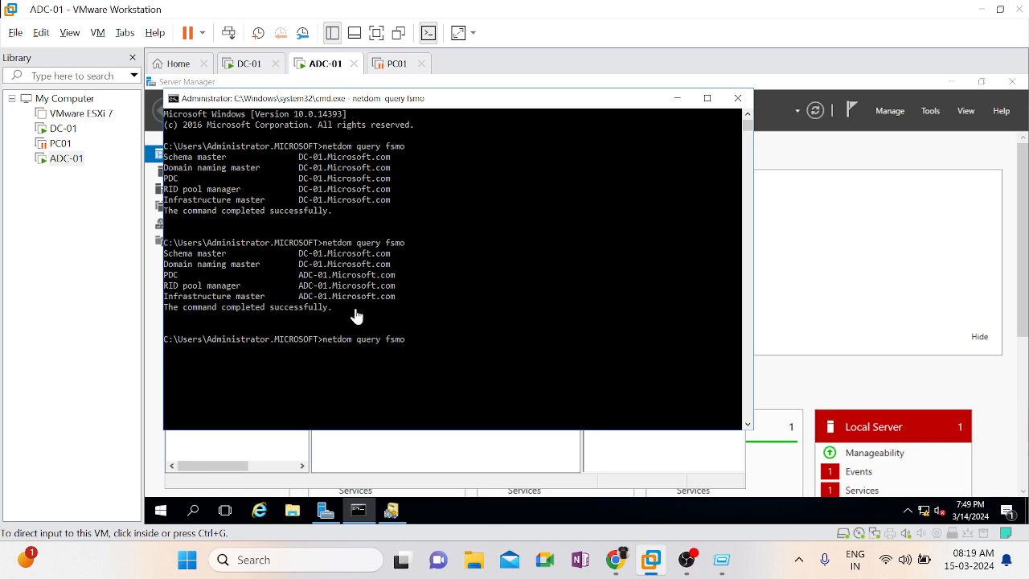
click(244, 65)
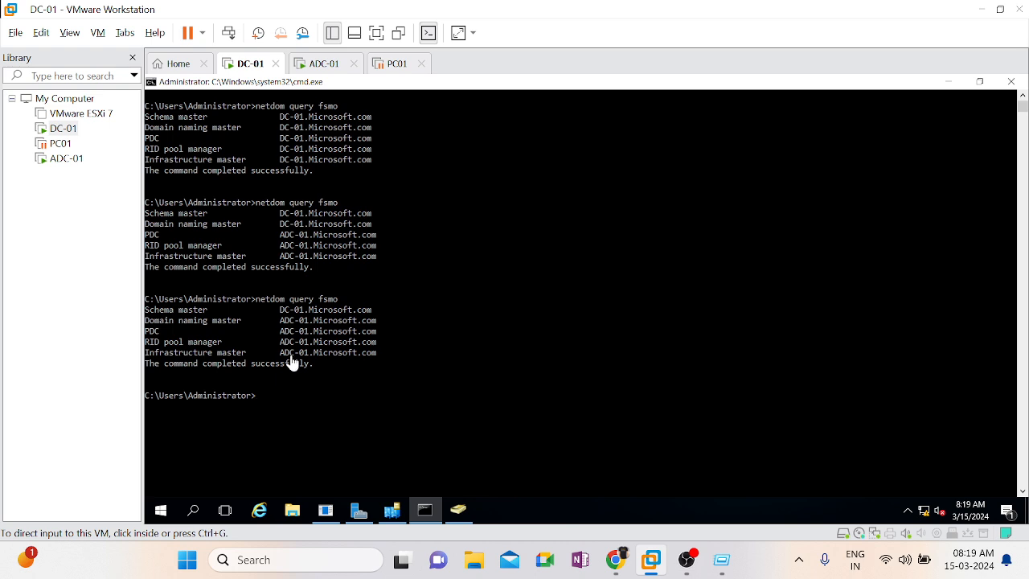
click(316, 69)
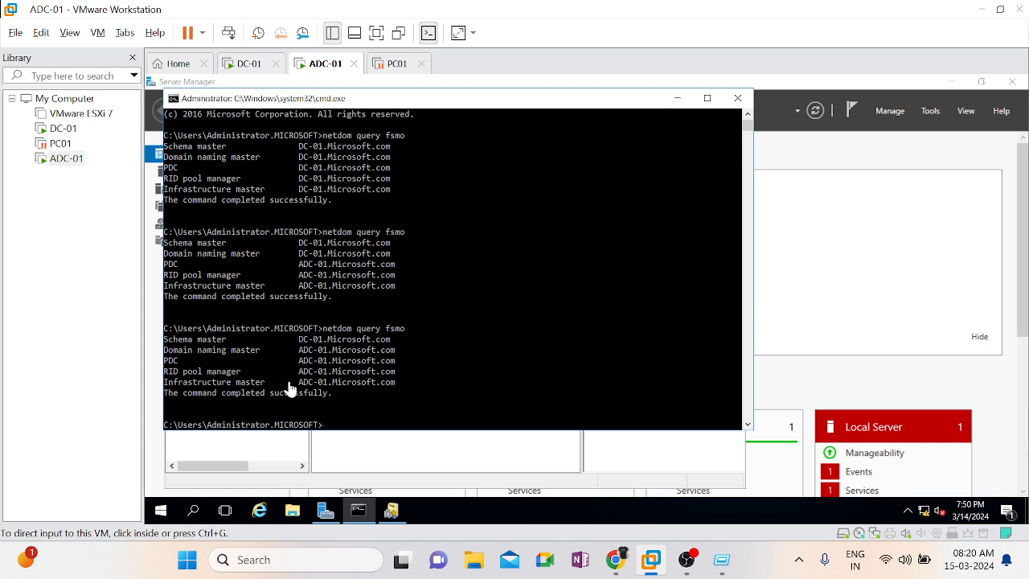
Open an mmc console from the Command Prompt on ADC-01, examine the available Active Directory snap-ins, and close it without adding any
click(493, 360)
text(mmc)
key(Return)
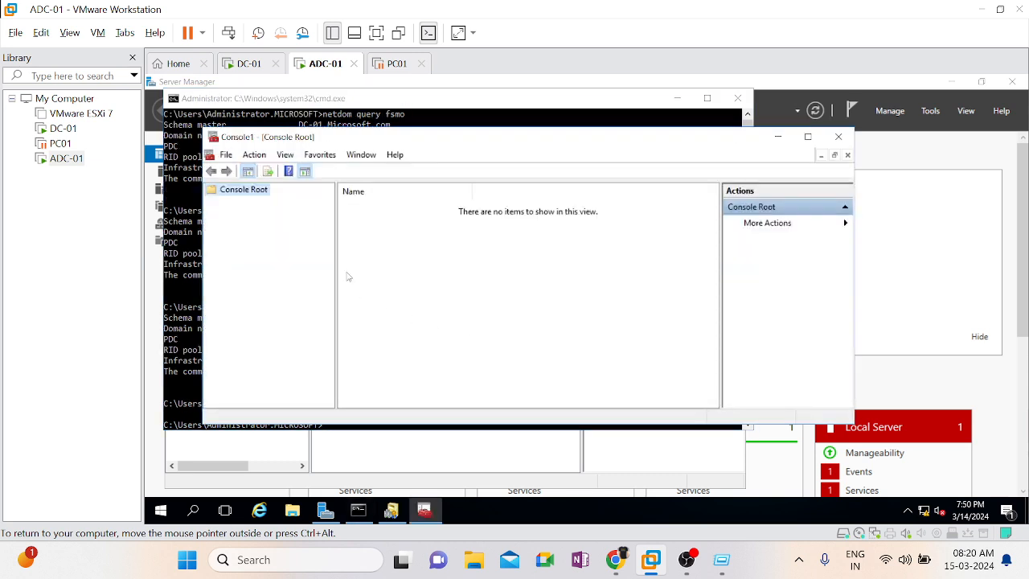
click(251, 159)
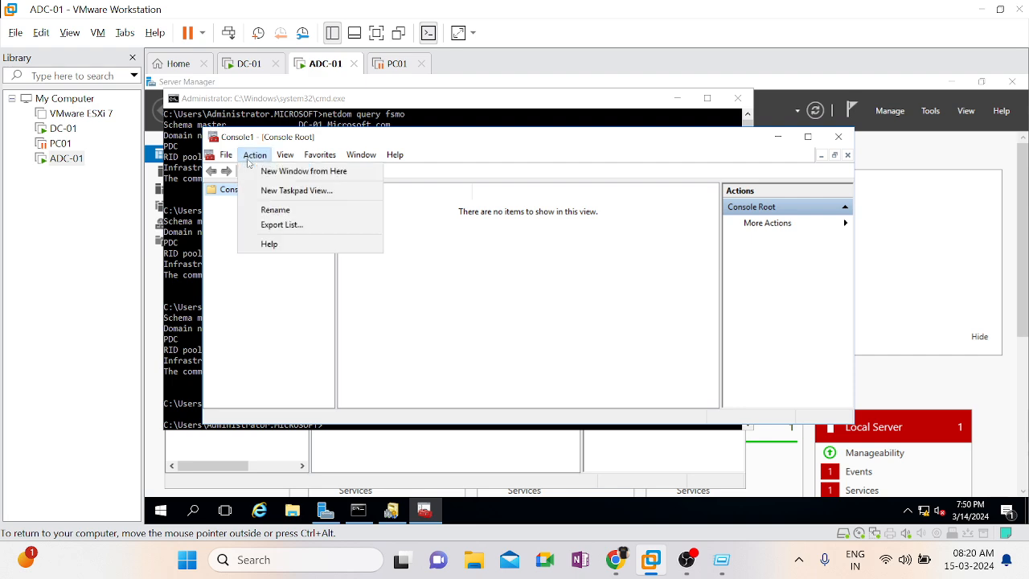
mouse_move(228, 160)
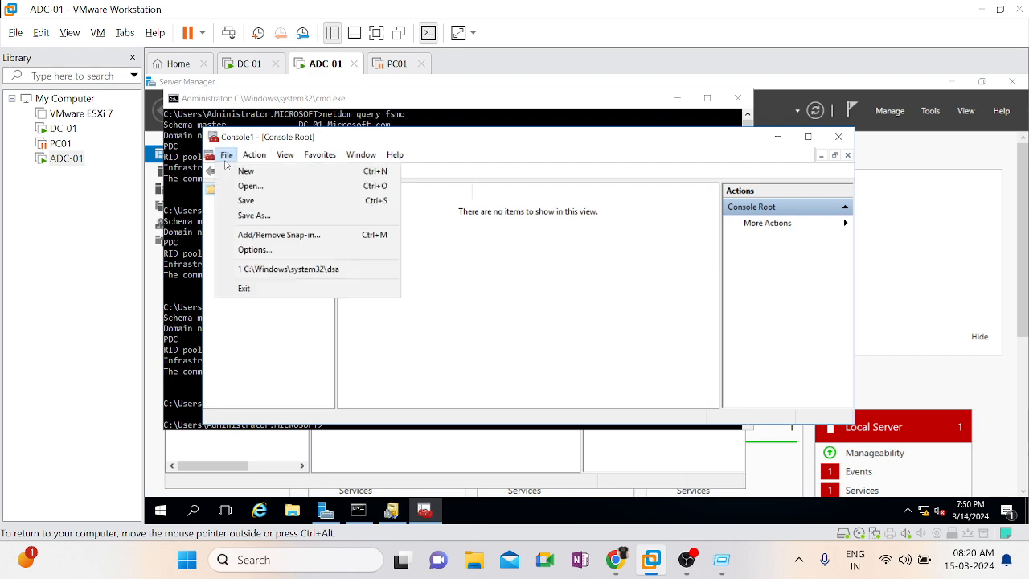
click(262, 235)
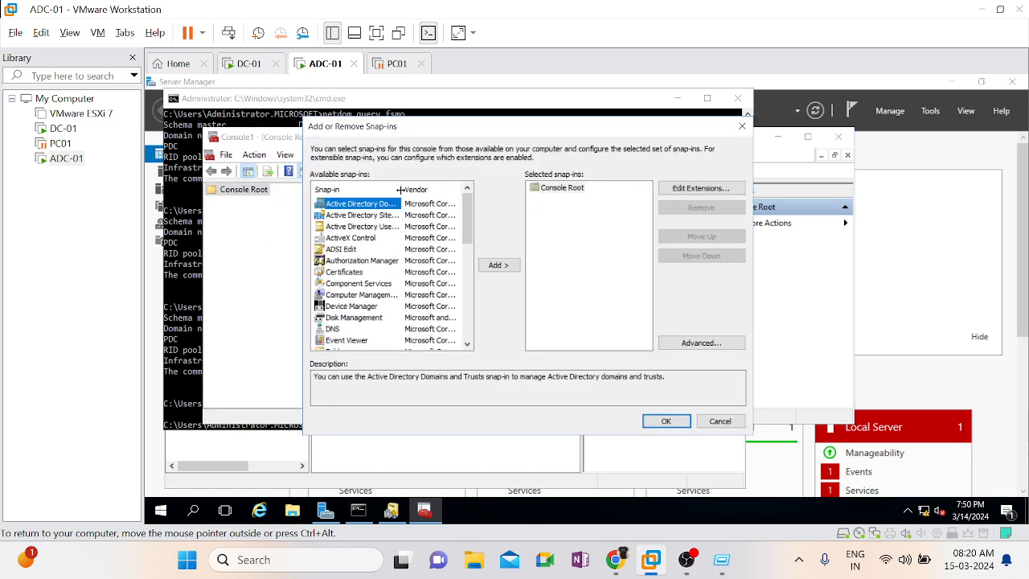
drag(400, 189, 440, 189)
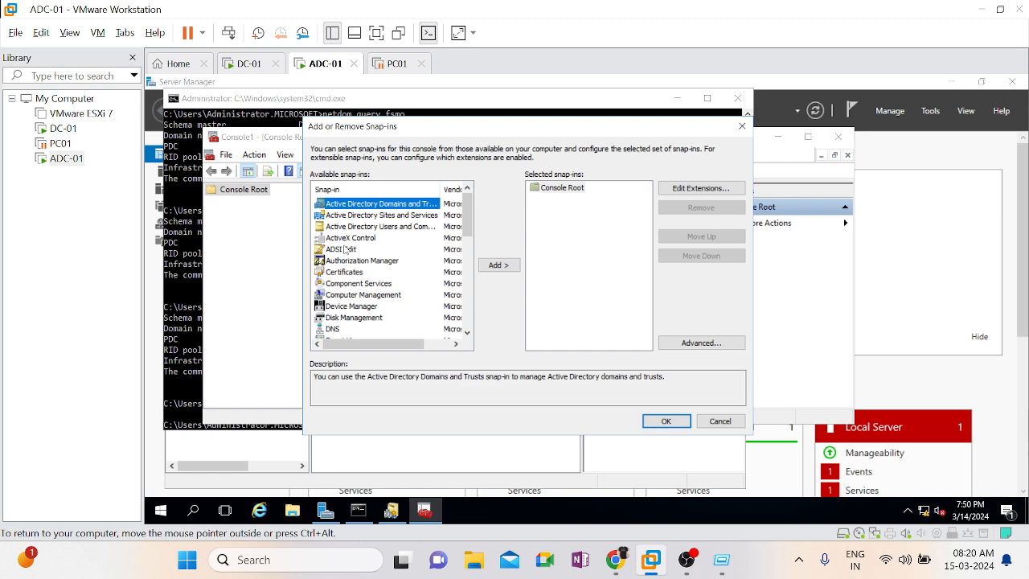
click(722, 427)
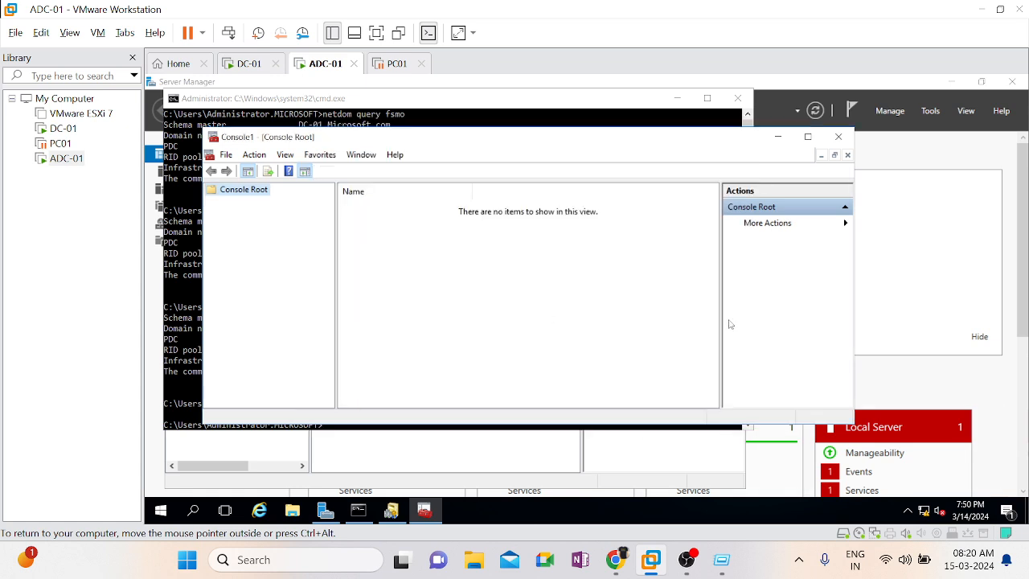
click(839, 138)
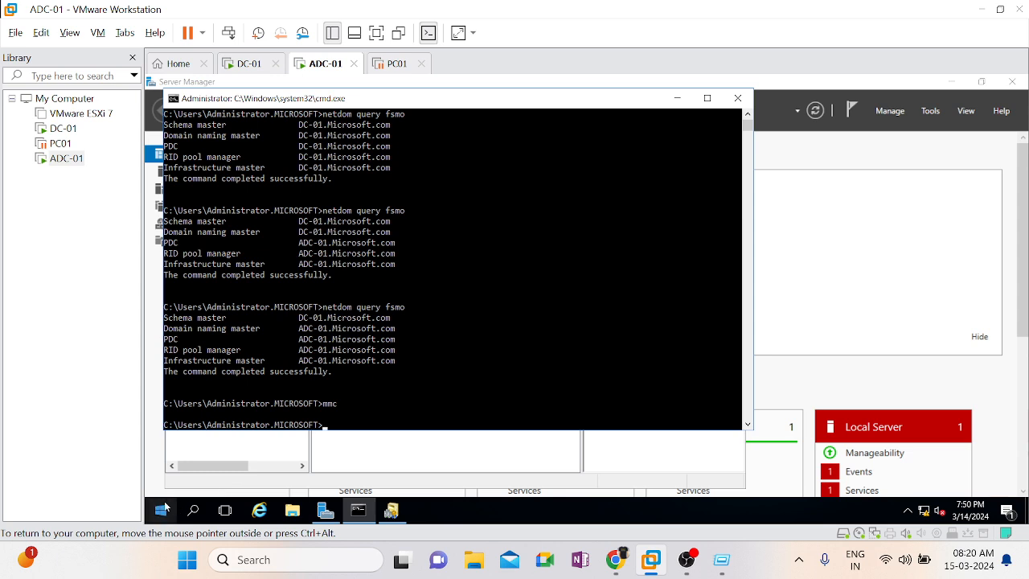
Register the Active Directory Schema library on ADC-01 by running regsvr32 schmmgmt.dll, and dismiss the result message
right_click(165, 506)
click(212, 441)
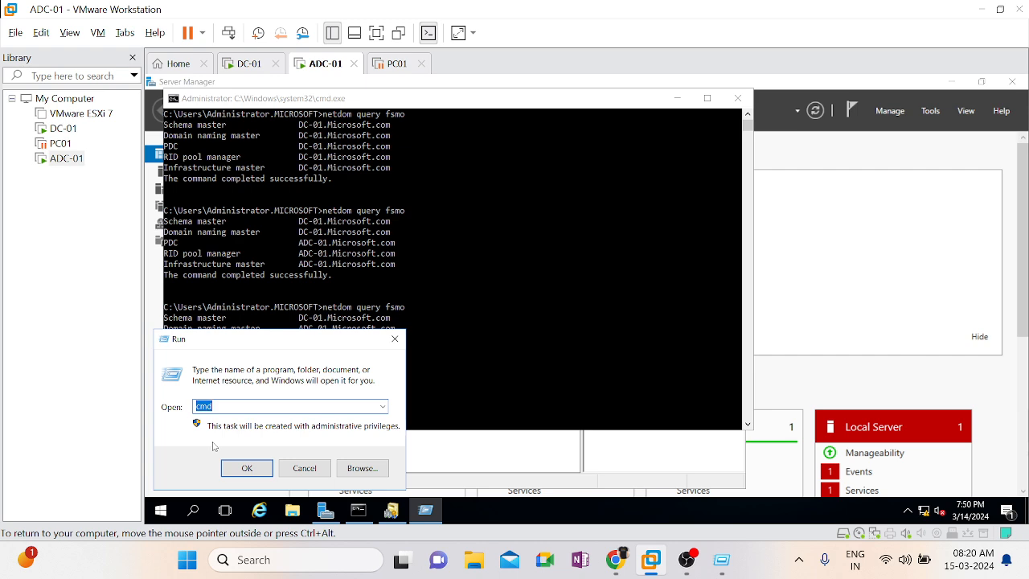
text(regsvr32 schmmgmt.dll)
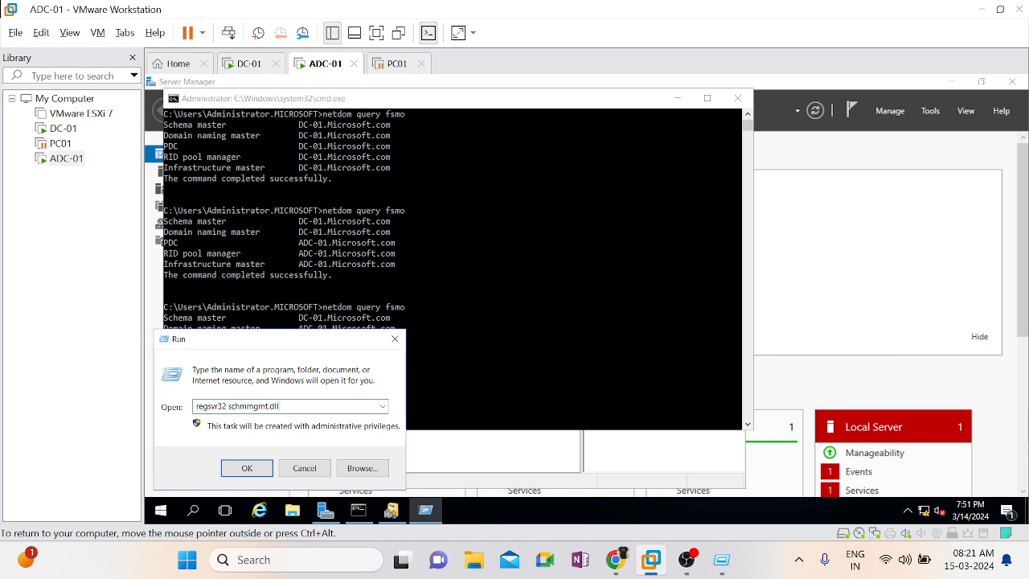
key(Return)
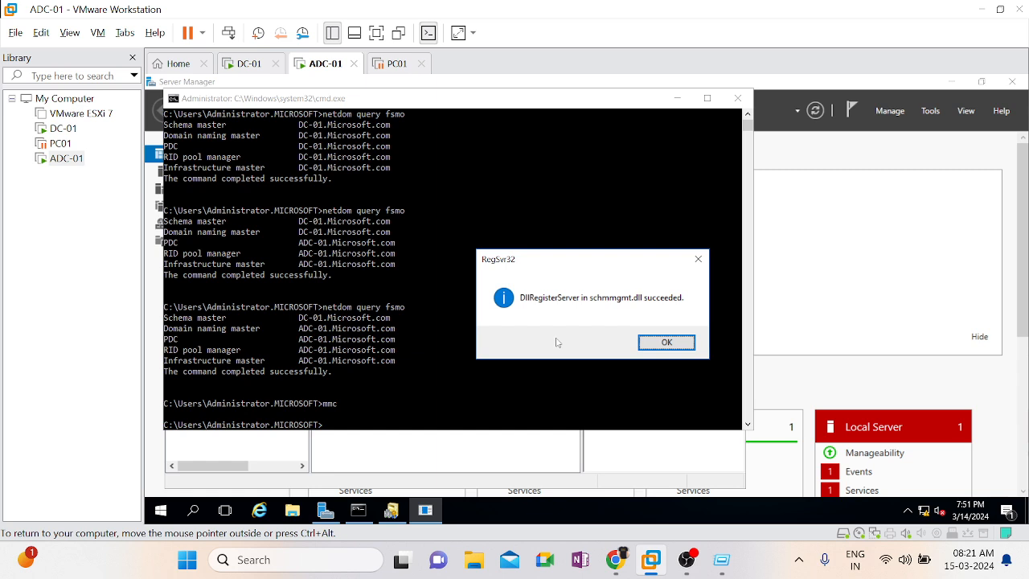
click(658, 347)
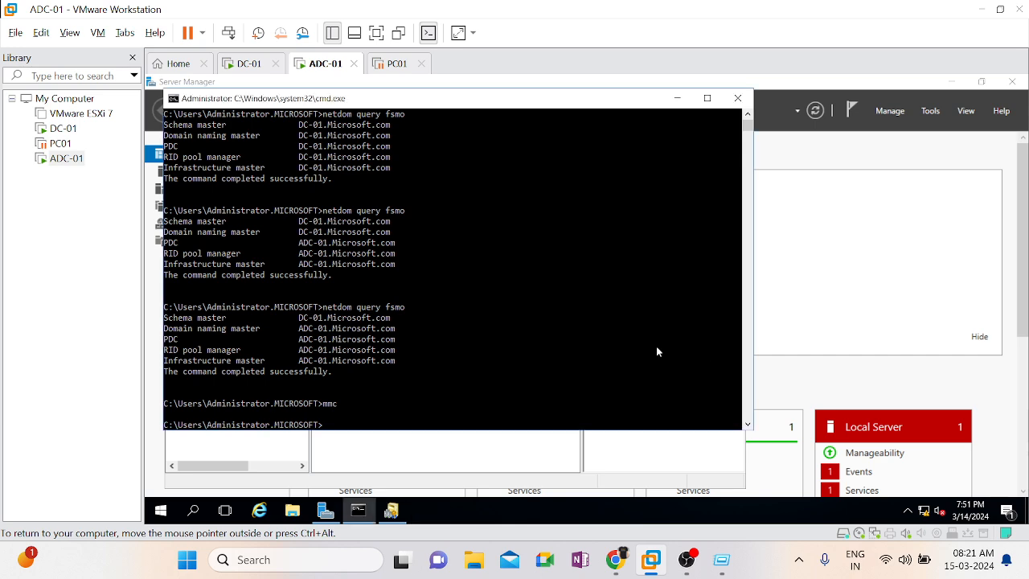
Open a new mmc console on ADC-01 and add the Active Directory Schema snap-in to its Console Root
key(super+r)
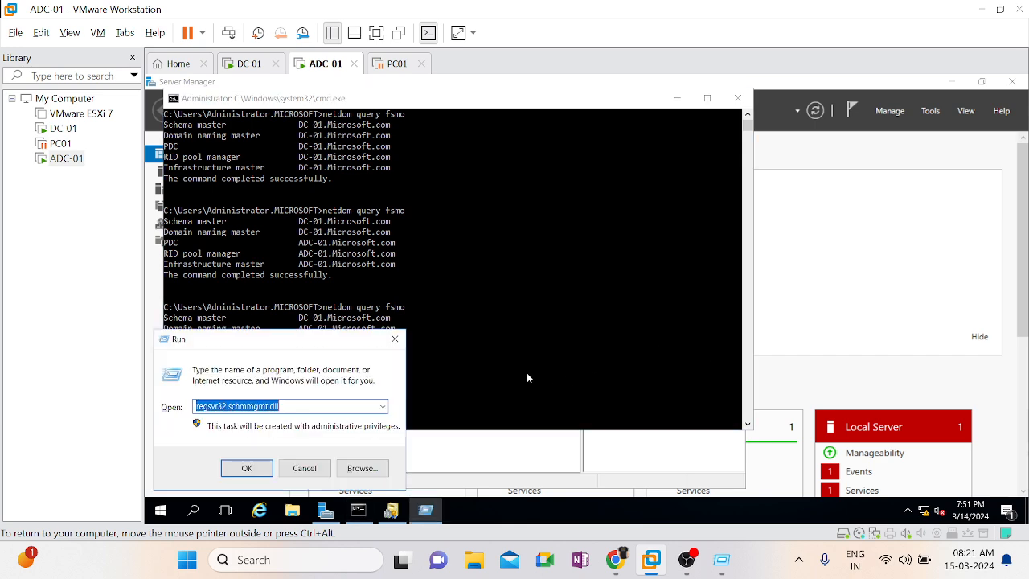
text(mmc)
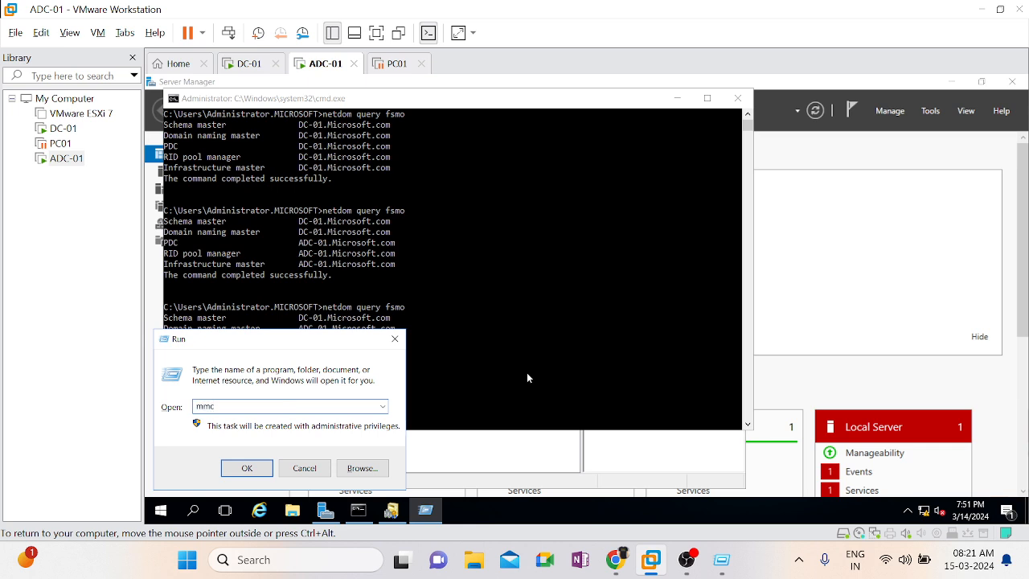
key(Return)
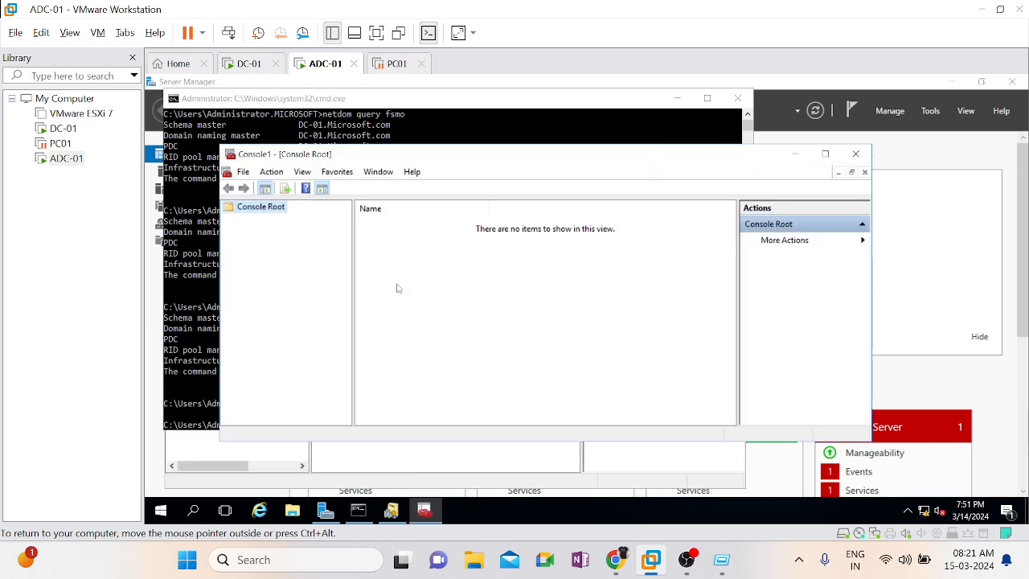
click(243, 172)
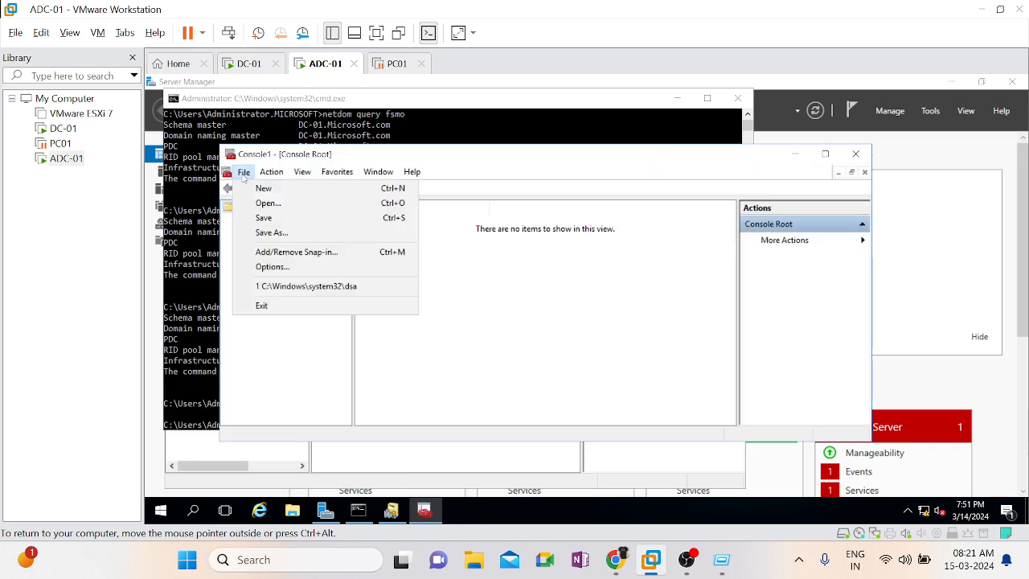
click(296, 253)
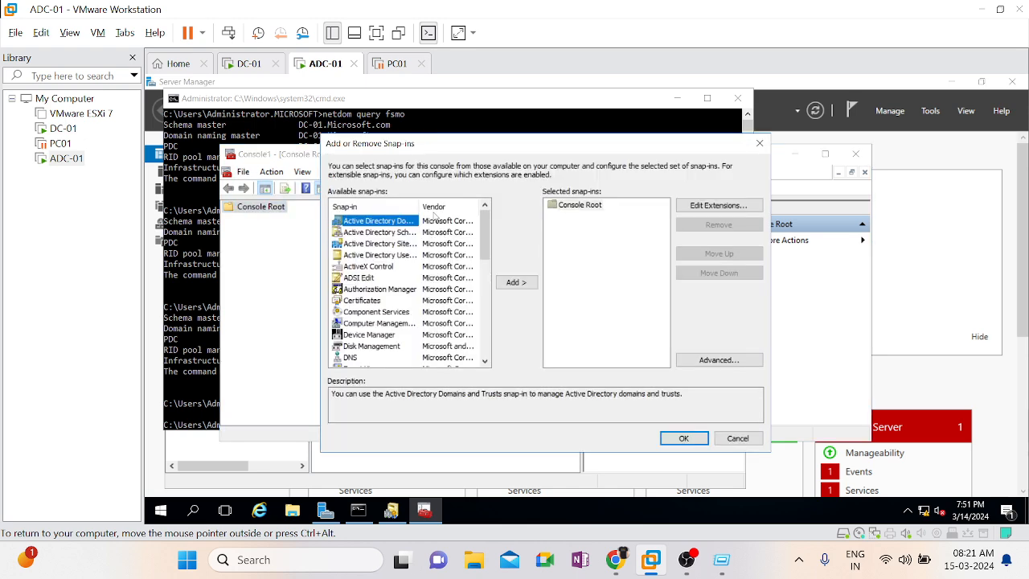
drag(419, 207, 454, 206)
click(390, 234)
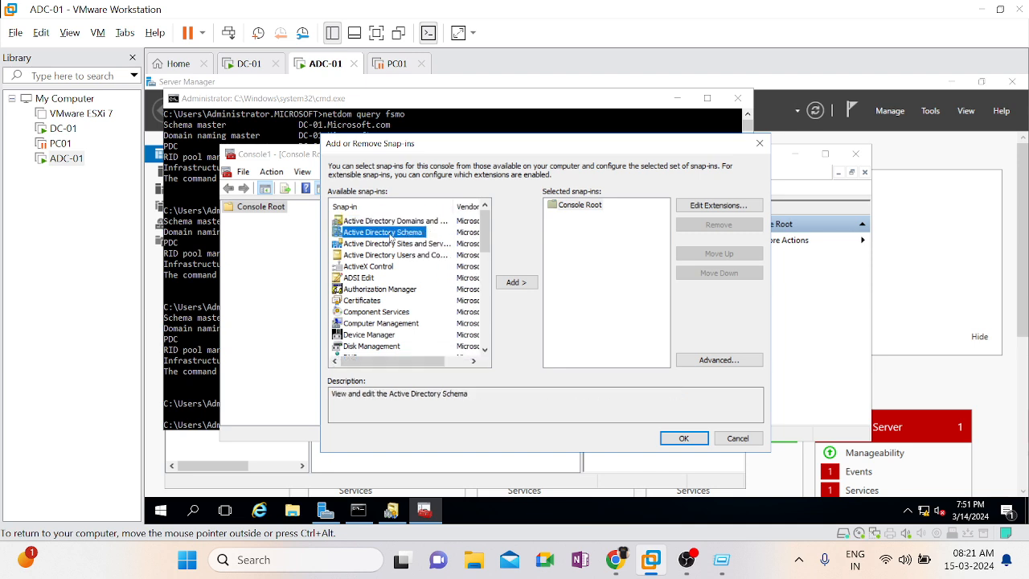
click(516, 282)
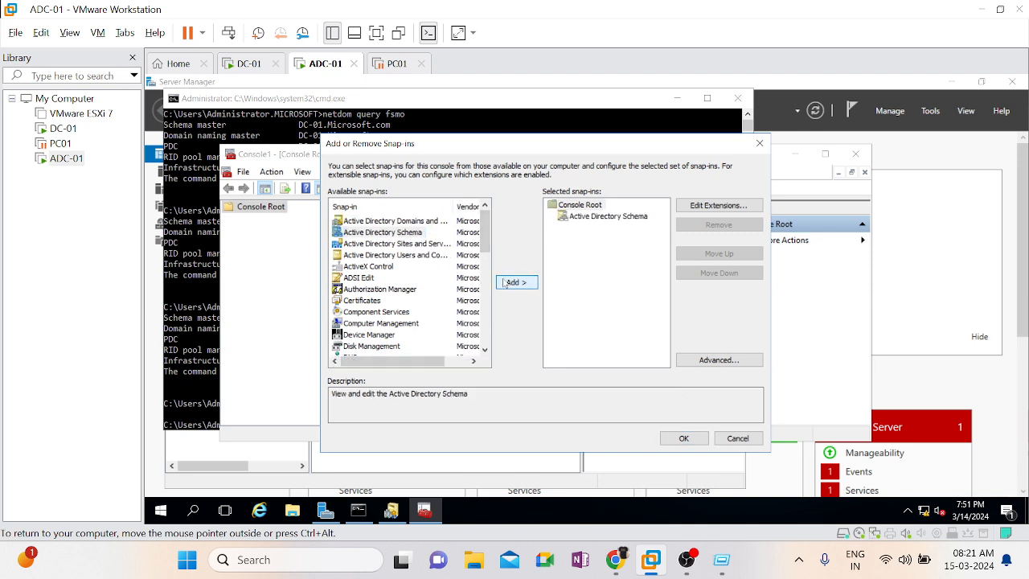
click(663, 438)
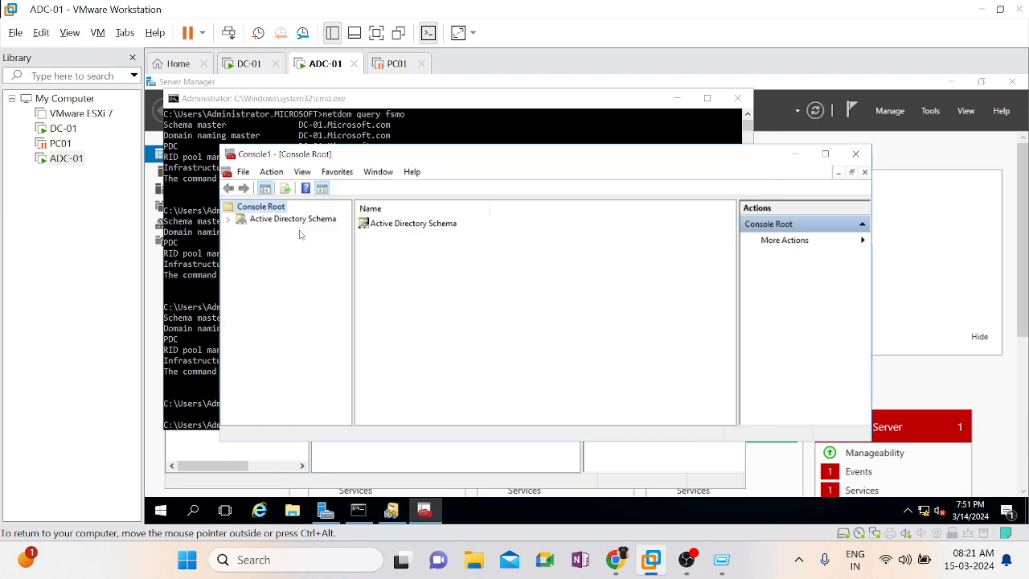
Expand the Active Directory Schema node and check its current schema master and transfer target, leaving both as they are
double_click(478, 148)
double_click(282, 151)
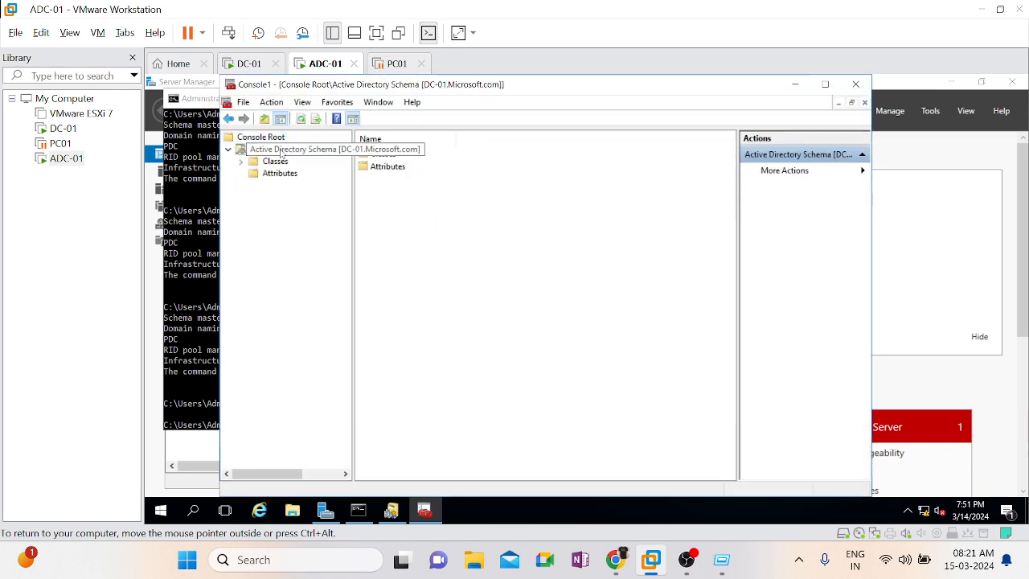
right_click(269, 151)
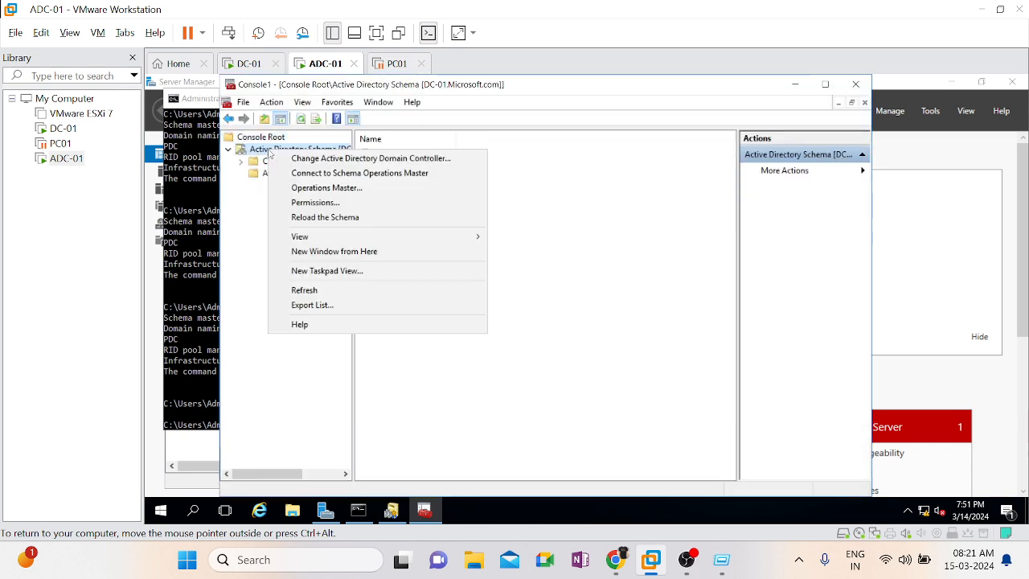
click(370, 192)
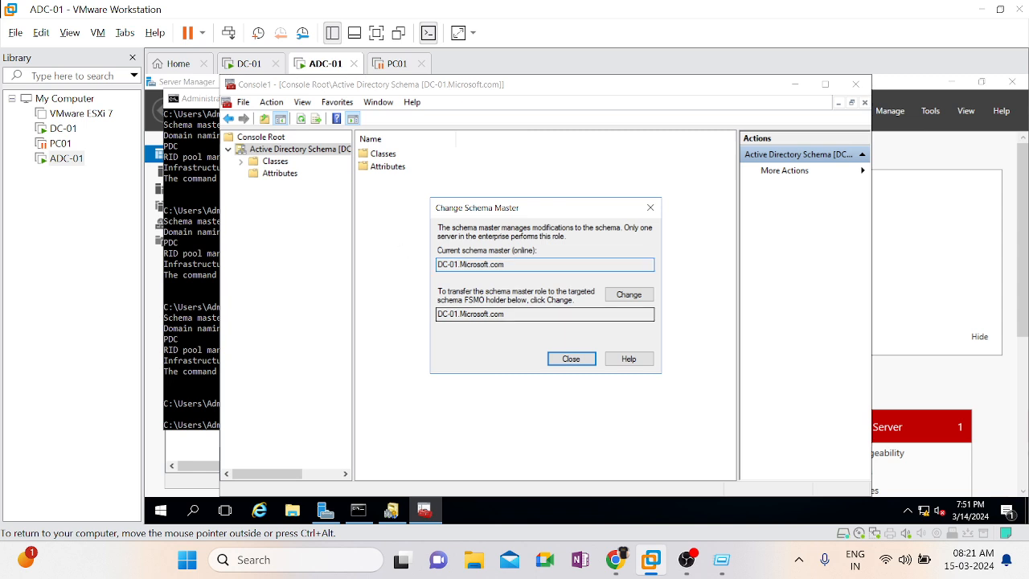
click(584, 361)
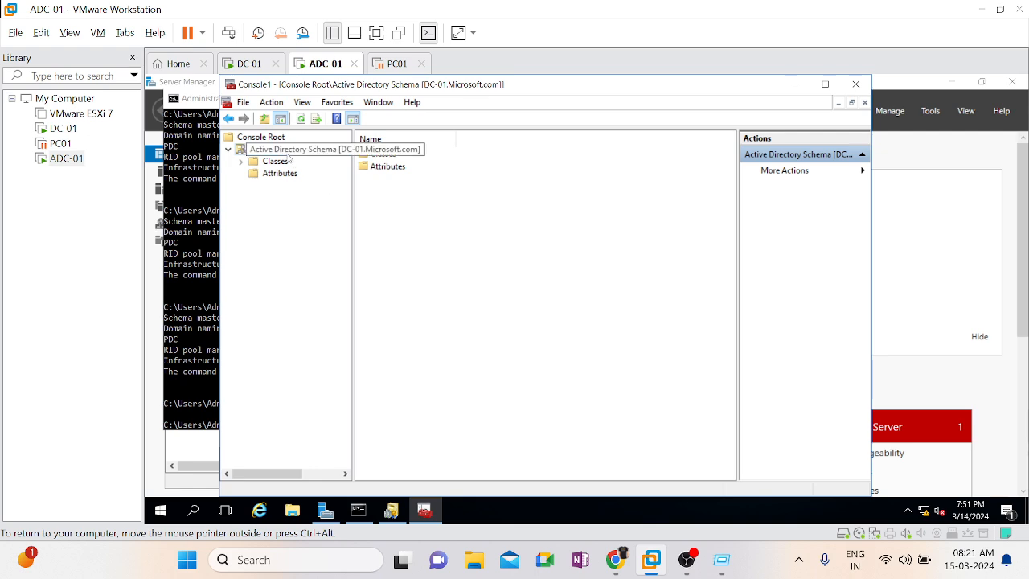
Change the Active Directory Schema snap-in's directory server to ADC-01.Microsoft.com and acknowledge the resulting notice
right_click(288, 155)
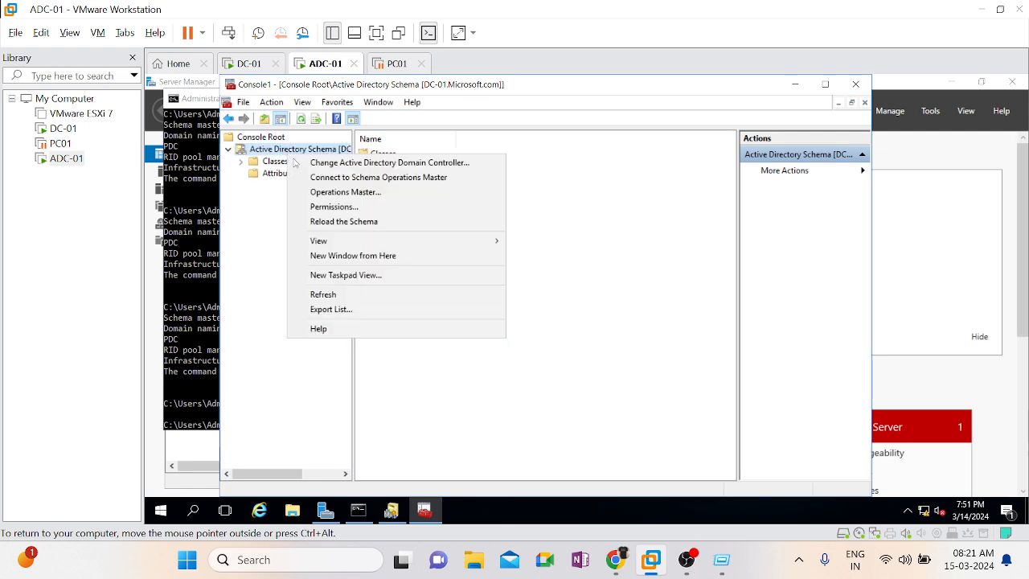
click(349, 165)
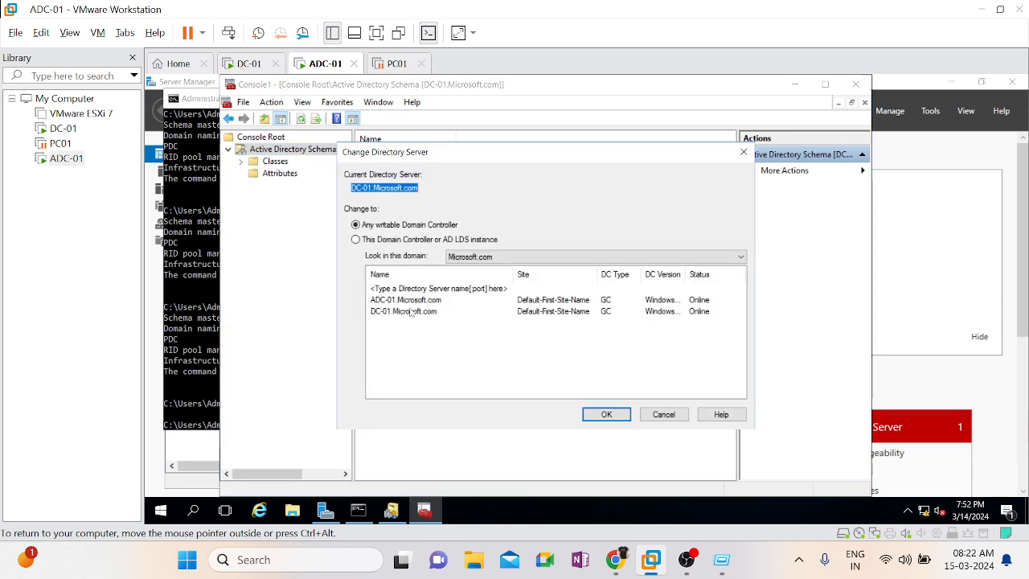
double_click(419, 303)
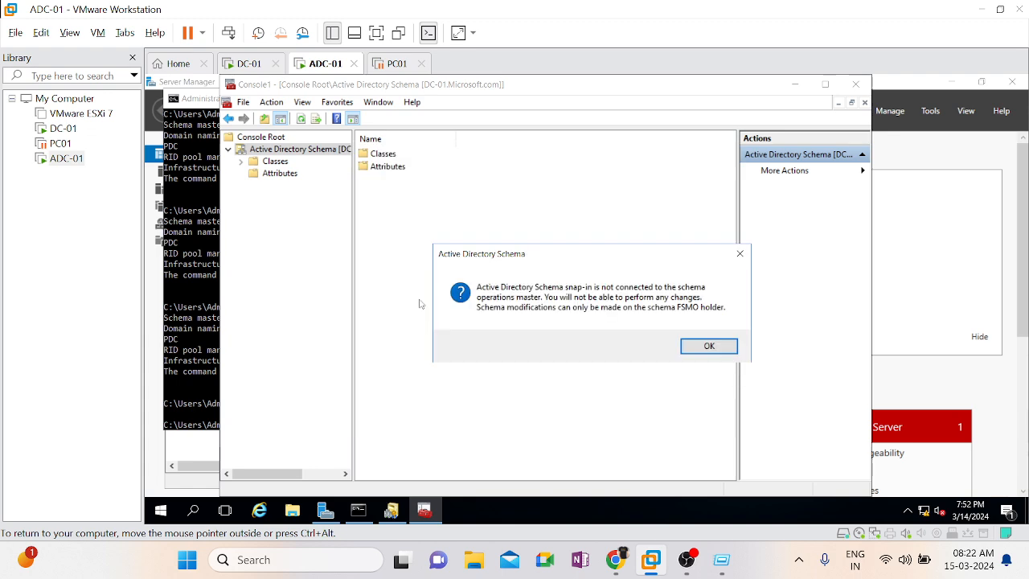
click(708, 351)
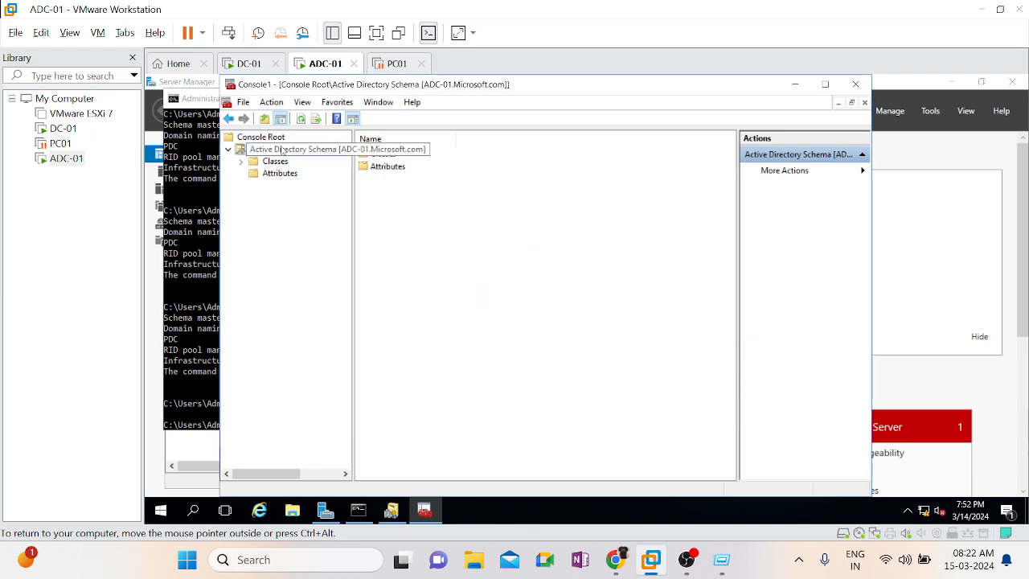
Transfer the schema master role from DC-01 to ADC-01.Microsoft.com and close the Change Schema Master dialog
right_click(281, 149)
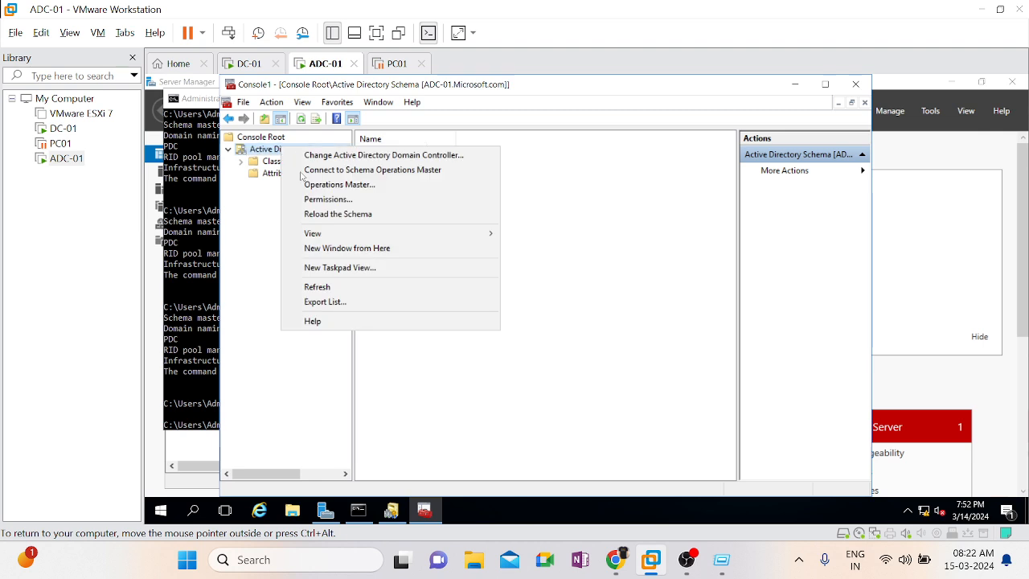
click(342, 189)
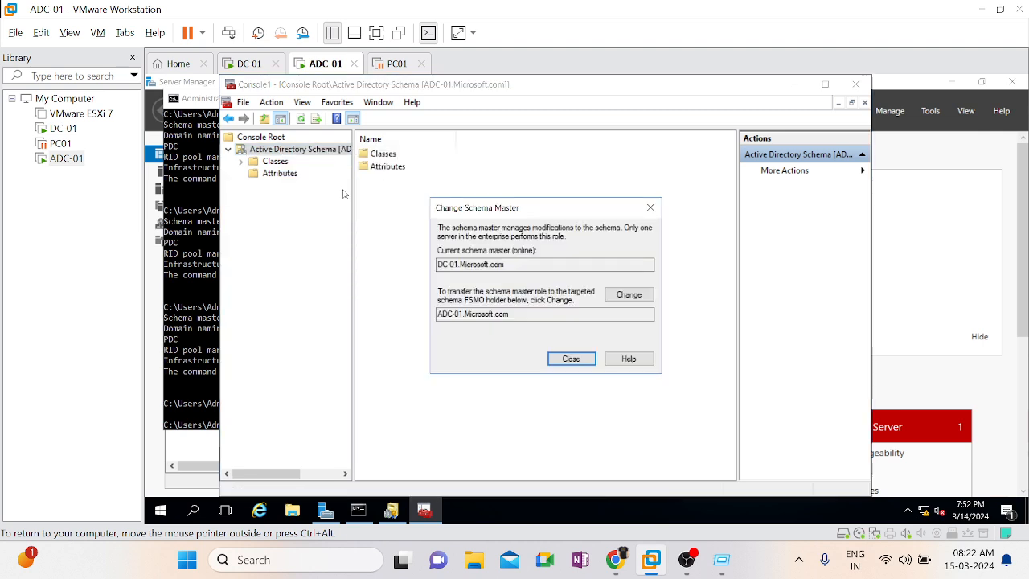
click(629, 296)
click(620, 343)
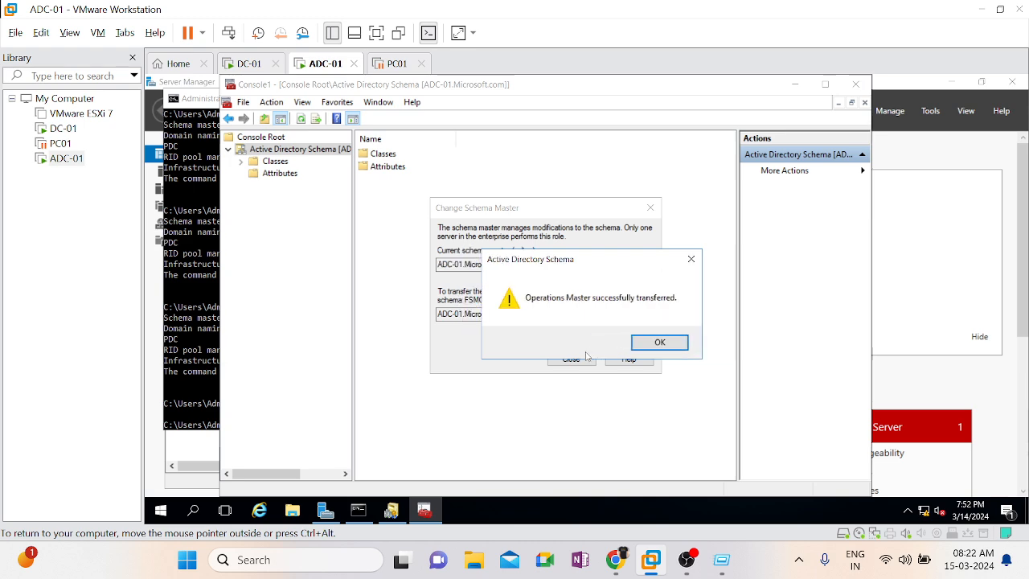
click(659, 344)
click(559, 362)
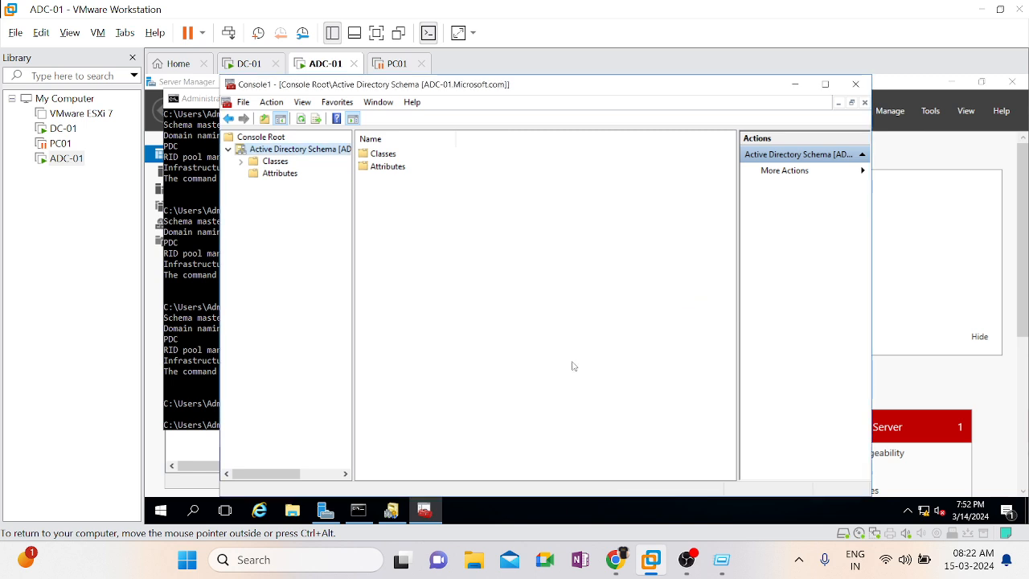
Run netdom query fsmo twice in the Command Prompt on ADC-01 to check the current role holders
click(197, 366)
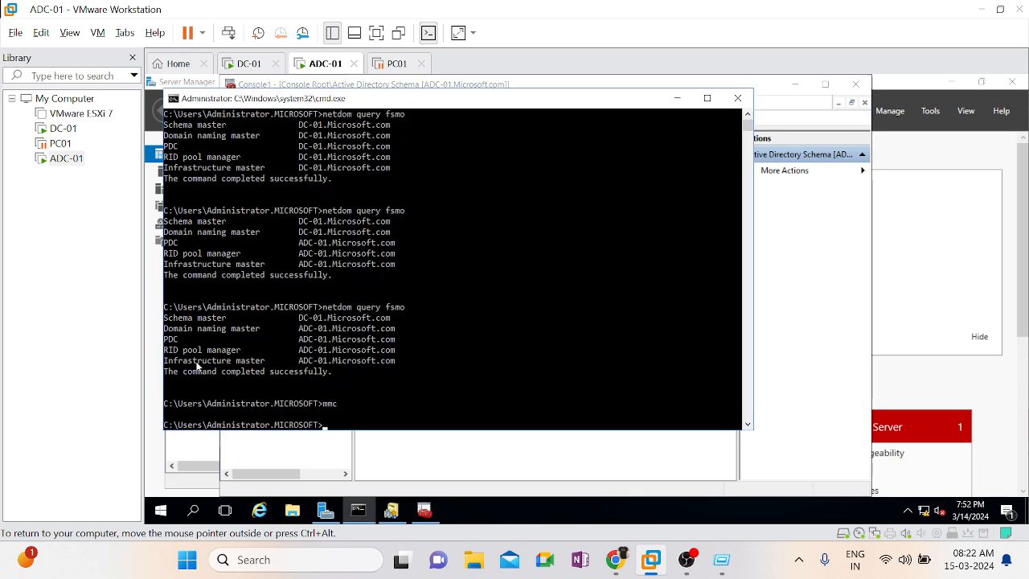
text(mmc)
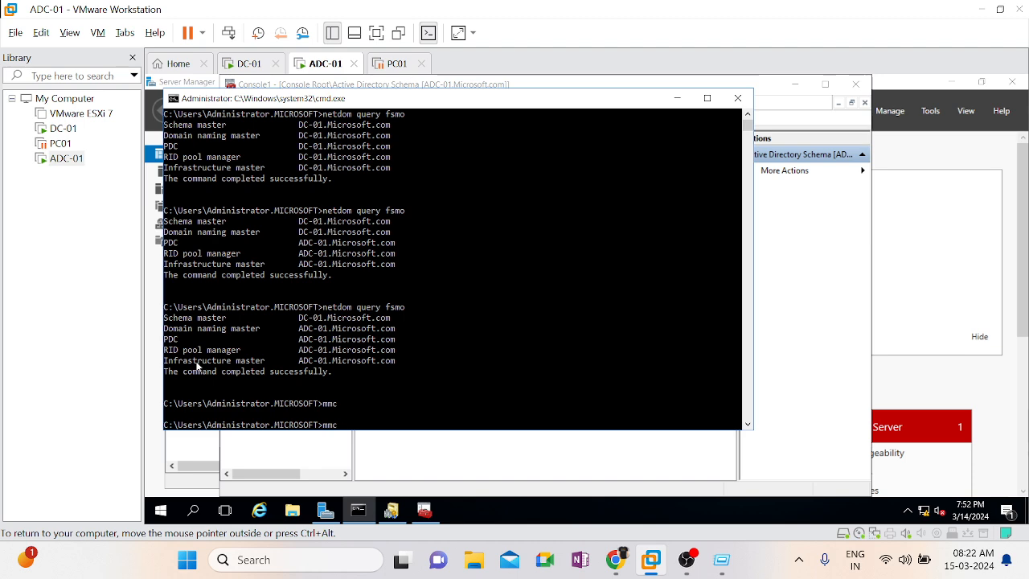
key(Up)
key(Up)
key(Return)
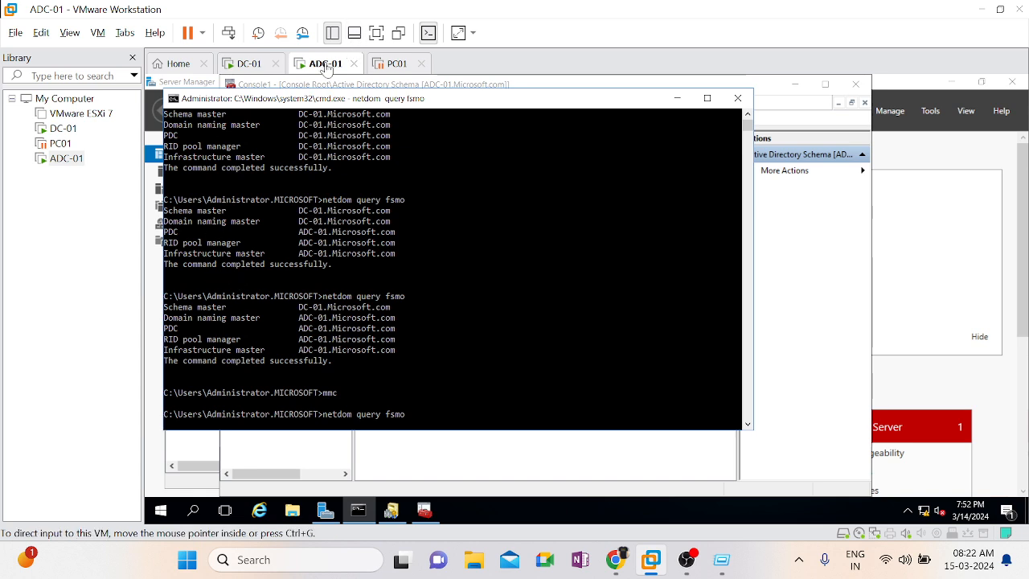
key(Up)
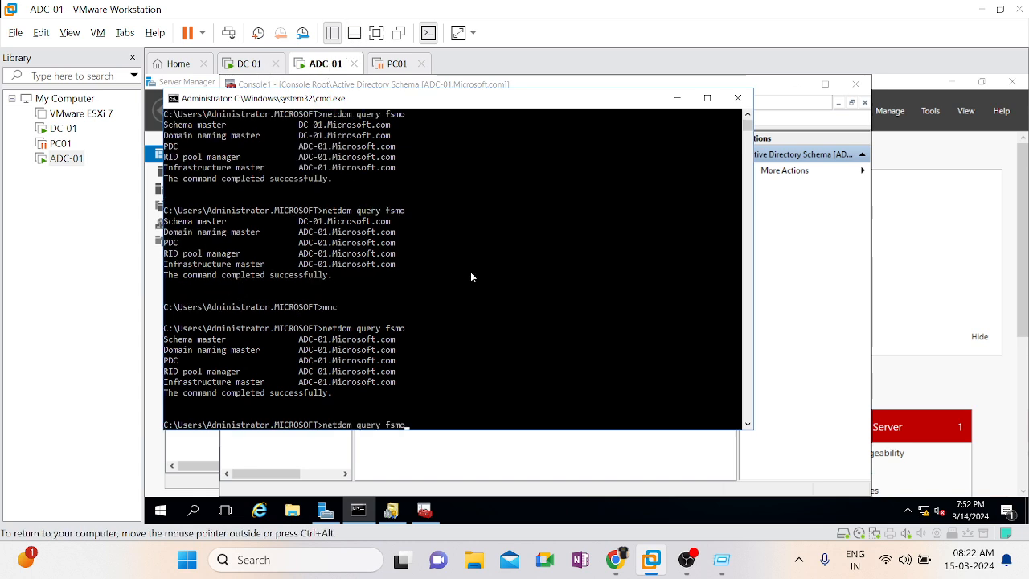
key(Return)
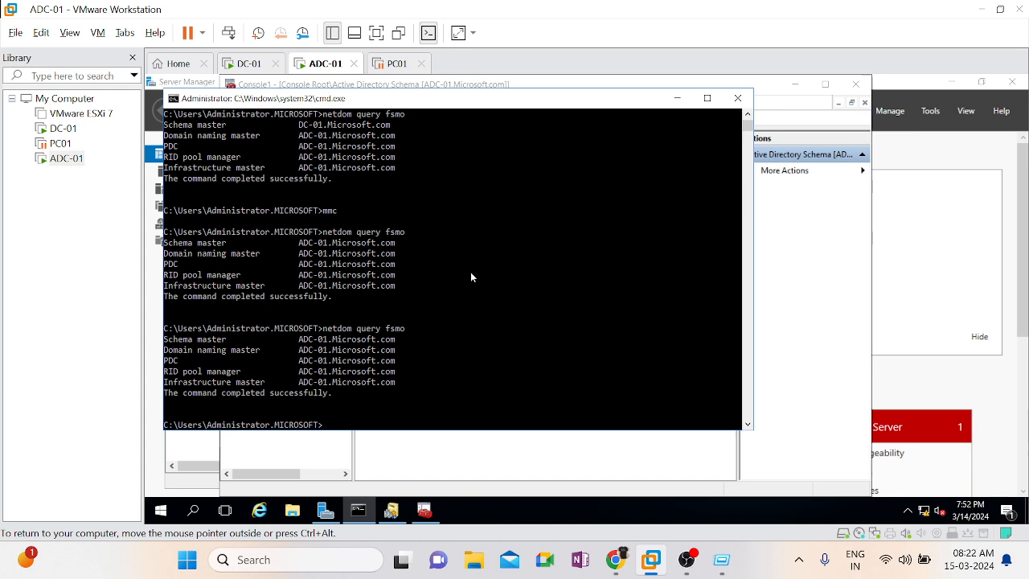
Start the ntdsutil utility from the Command Prompt on ADC-01
text(ntds)
key(BackSpace)
key(BackSpace)
key(BackSpace)
key(BackSpace)
text(mmcutil)
key(Return)
text(nt)
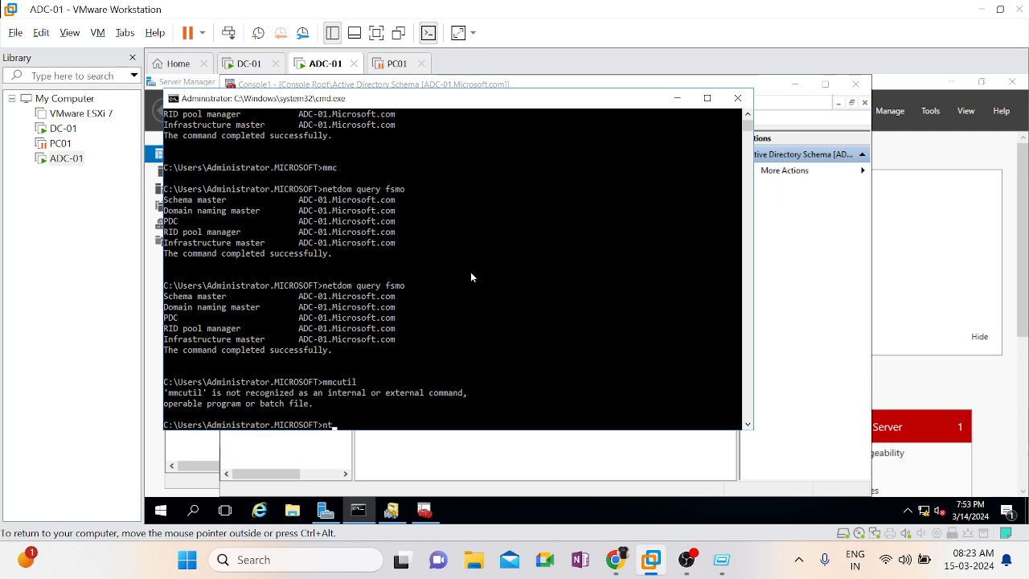
text(dsutil)
key(Return)
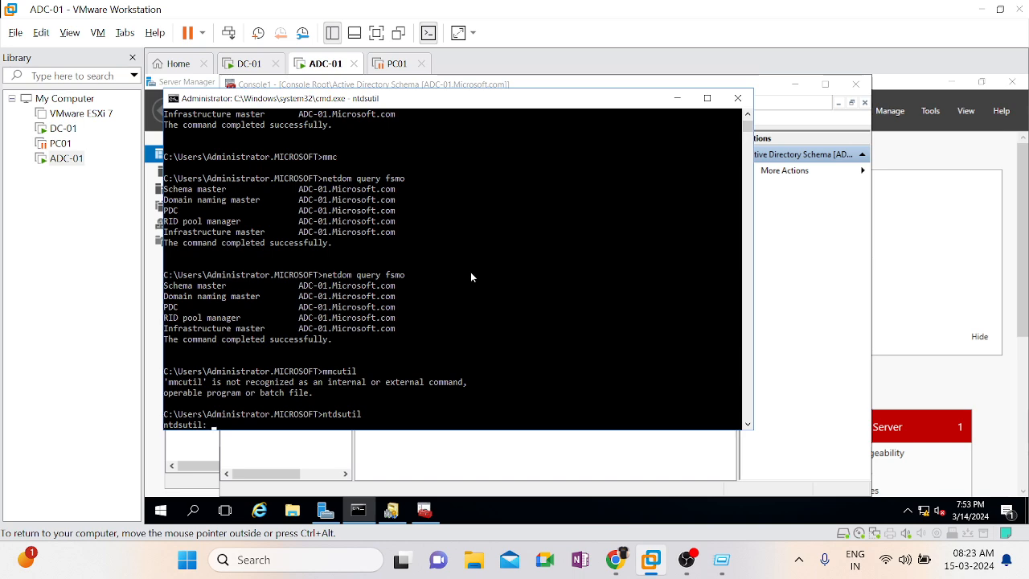
List the ntdsutil help, enter fsmo maintenance with the roles command, and list the commands available there
text(help)
key(Return)
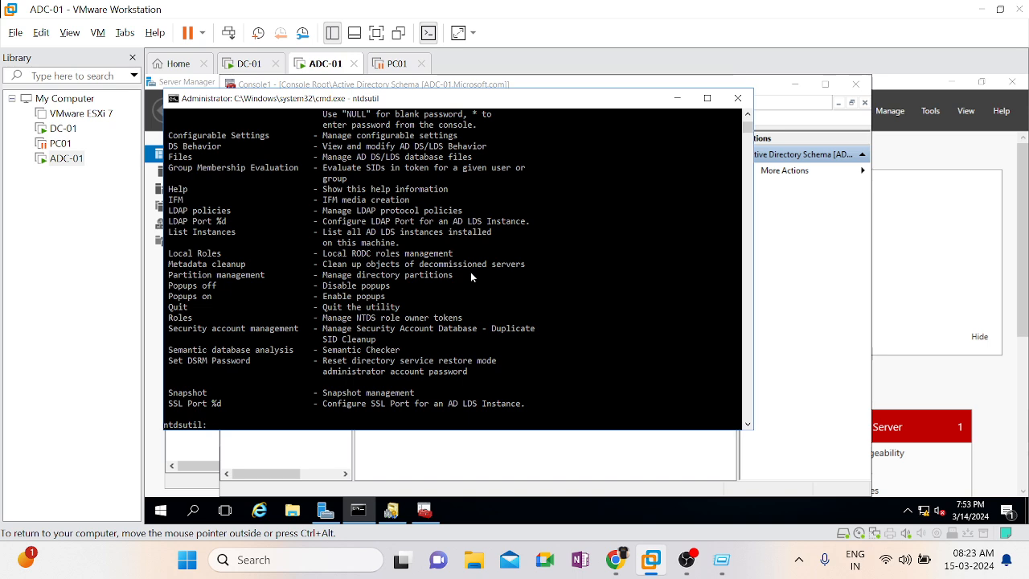
scroll(620, 282, up, 3)
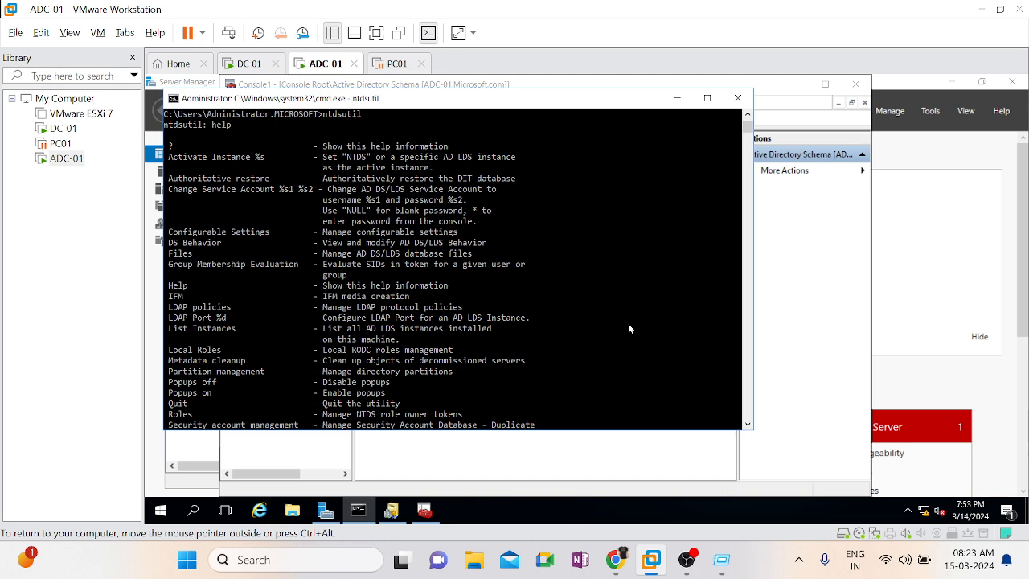
text(roles)
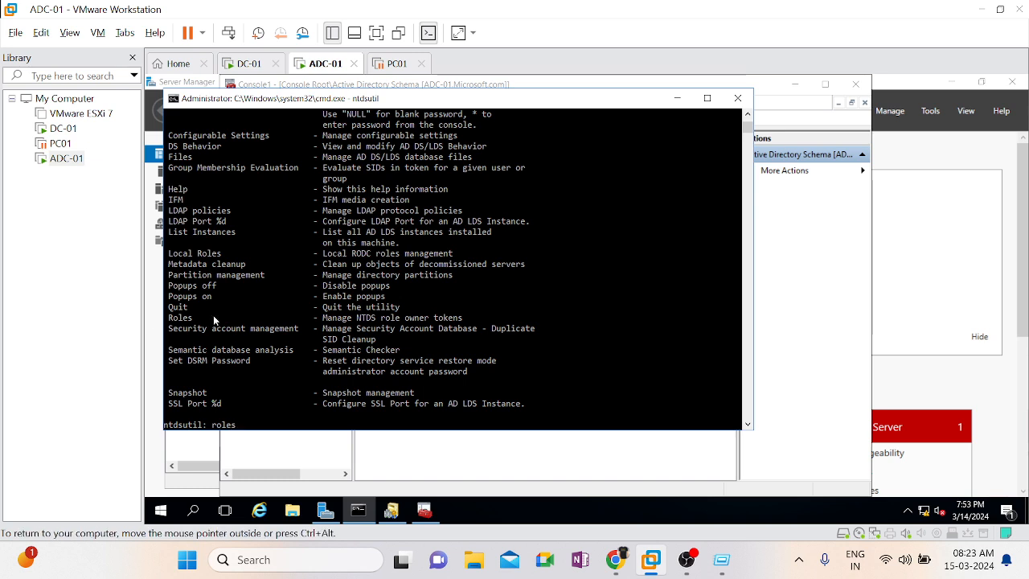
key(Return)
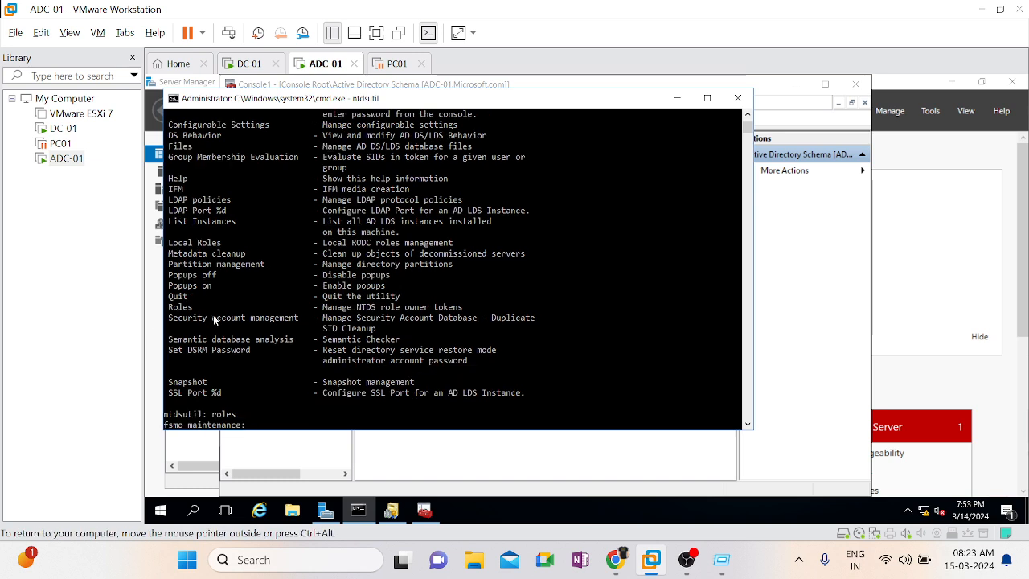
text(help)
key(Return)
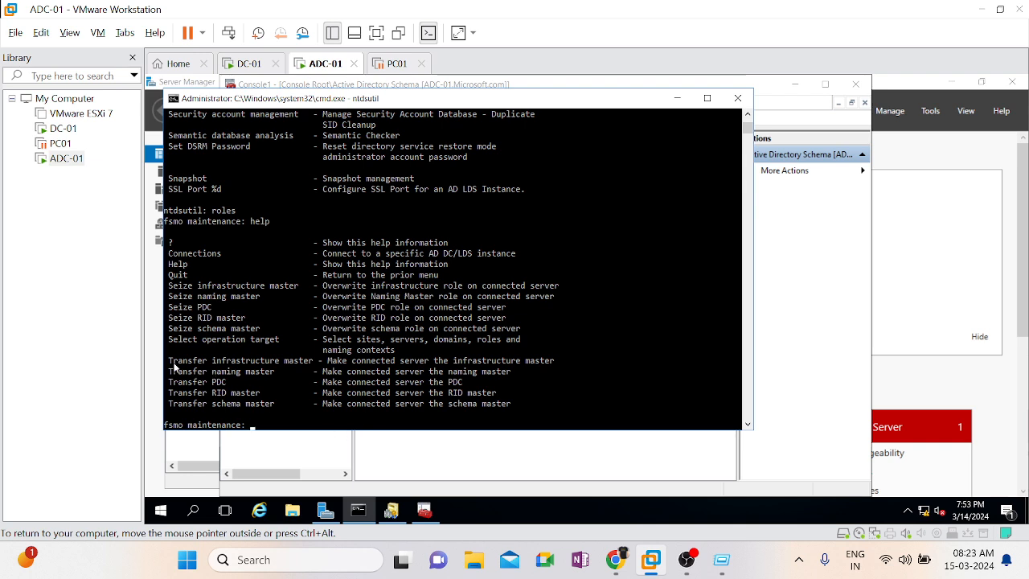
Copy the Transfer infrastructure master command from the help list and try to reach the server with connect to dc01
drag(175, 365, 310, 363)
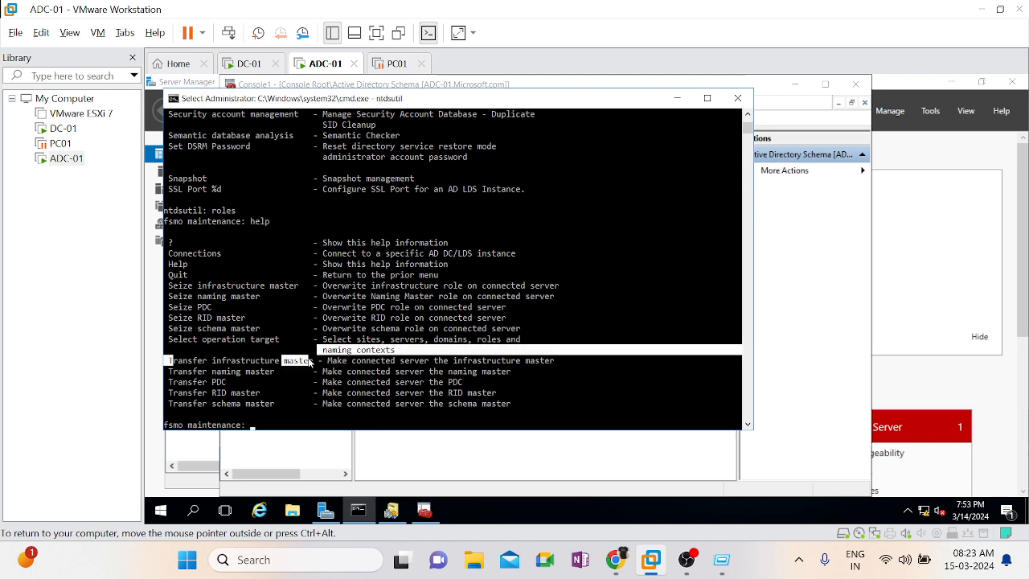
key(Escape)
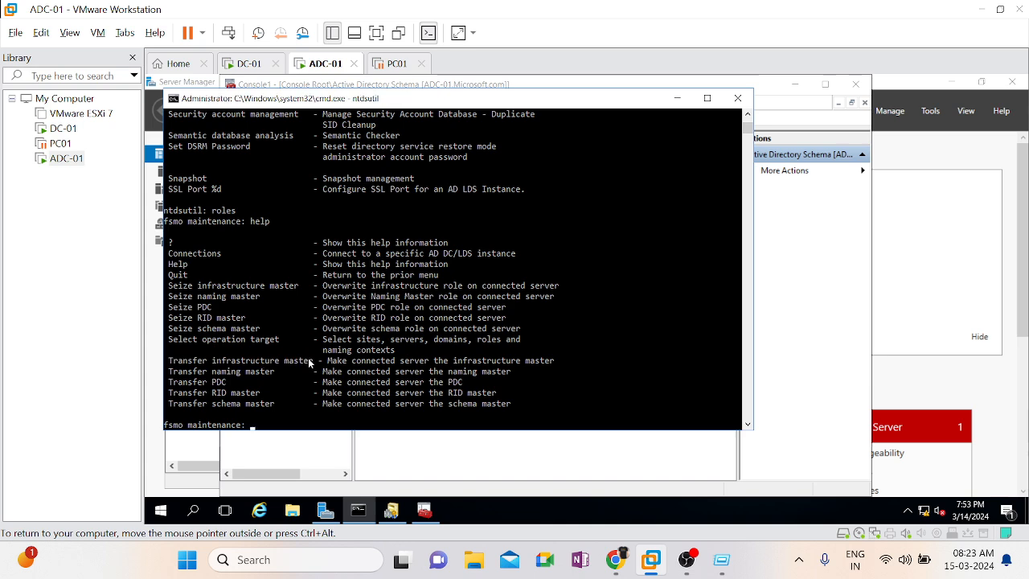
key(Up)
key(Up)
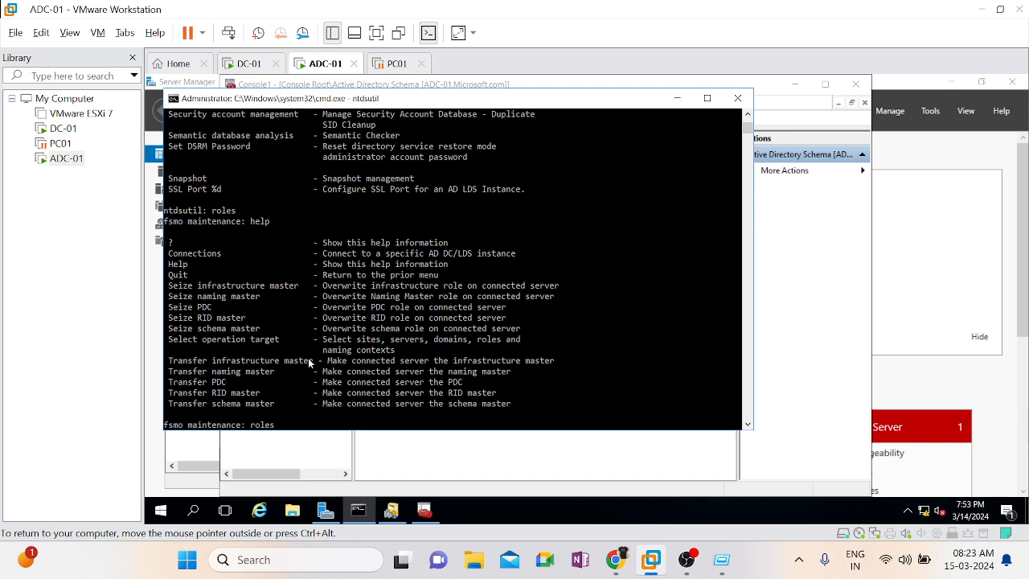
key(BackSpace)
key(BackSpace)
key(BackSpace)
key(BackSpace)
text(connect to do)
key(BackSpace)
key(BackSpace)
text(dc01)
key(Return)
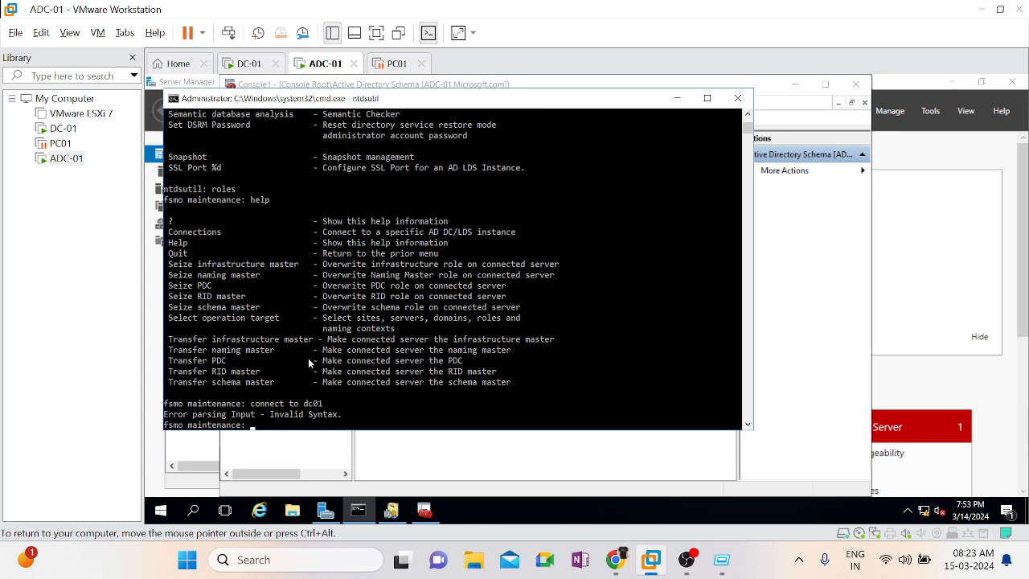
Try to run the copied Transfer infrastructure master command, followed by connect to without a server name
text(Transfer infrastructure master)
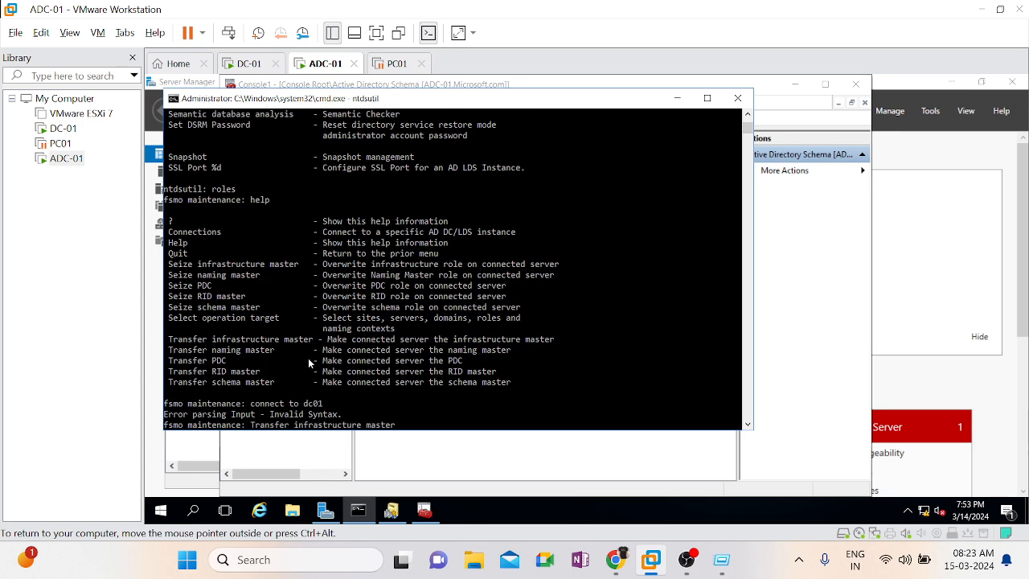
key(Return)
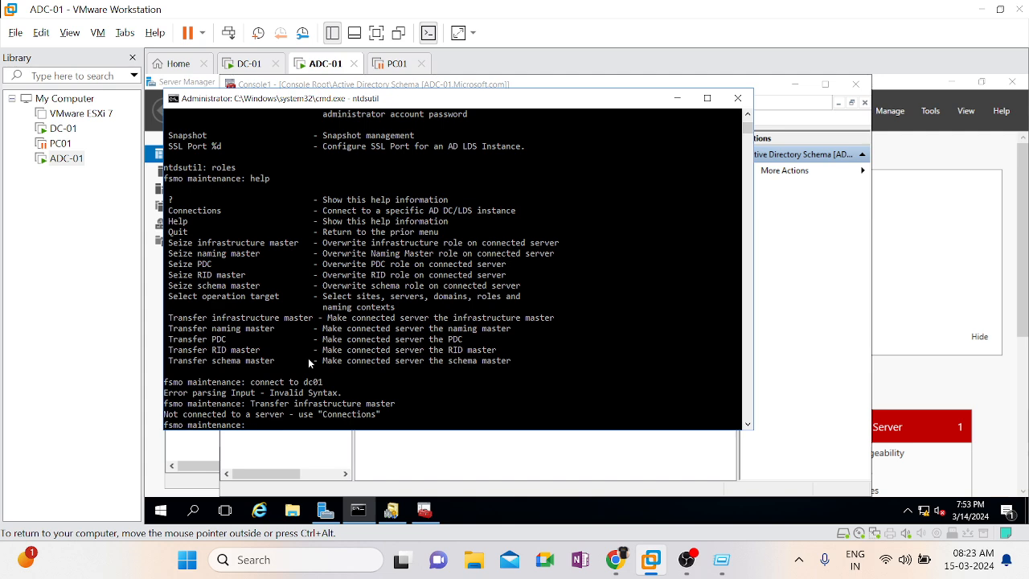
text(connect to)
key(Return)
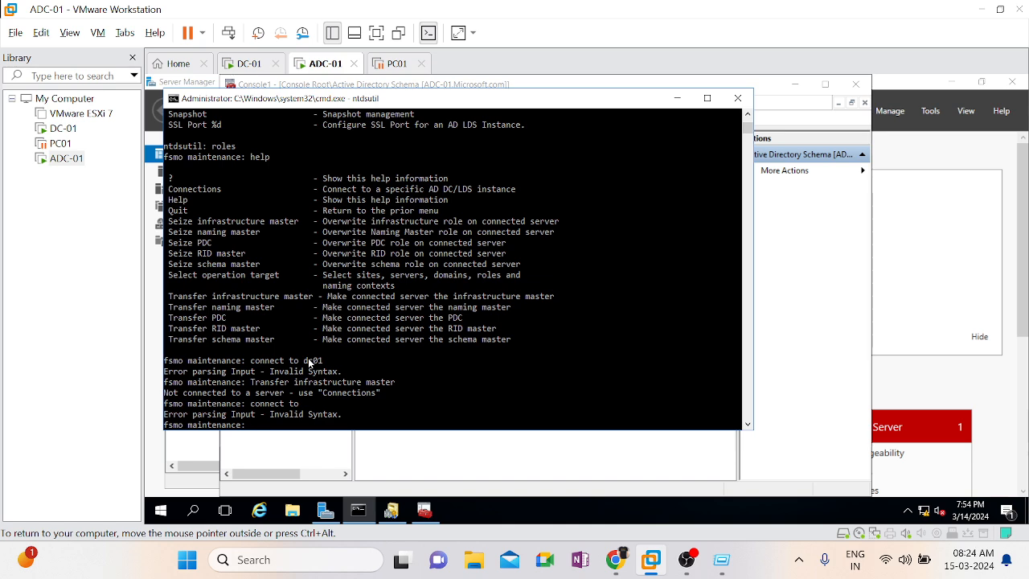
List the fsmo maintenance help, enter server connections with the connections command, and list the commands available there
text(help)
key(Return)
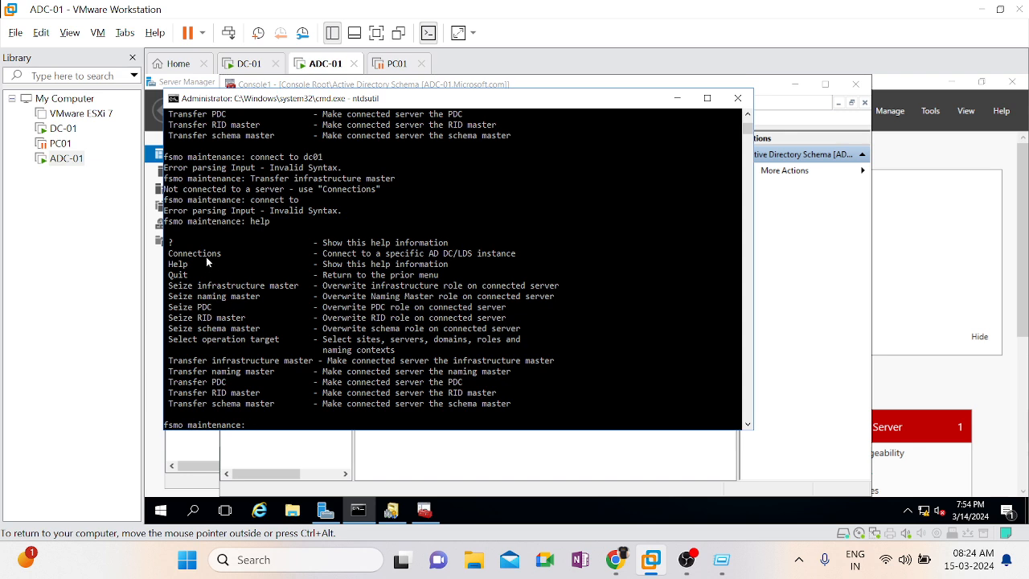
text(connections)
key(Return)
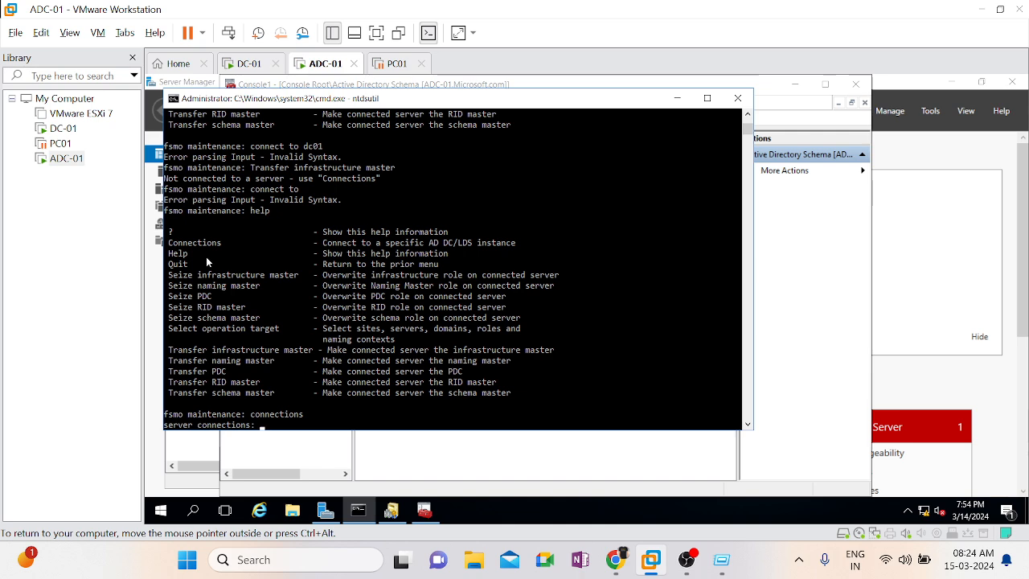
text(help)
key(Return)
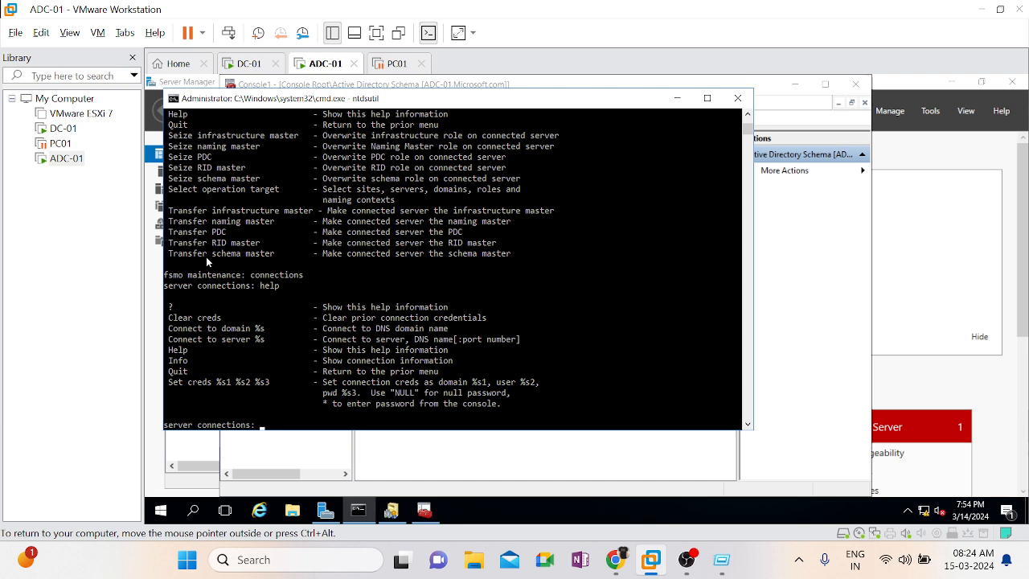
Try to connect to a server from the server connections prompt by running conect to server
text(conect to s)
text(erver)
key(Return)
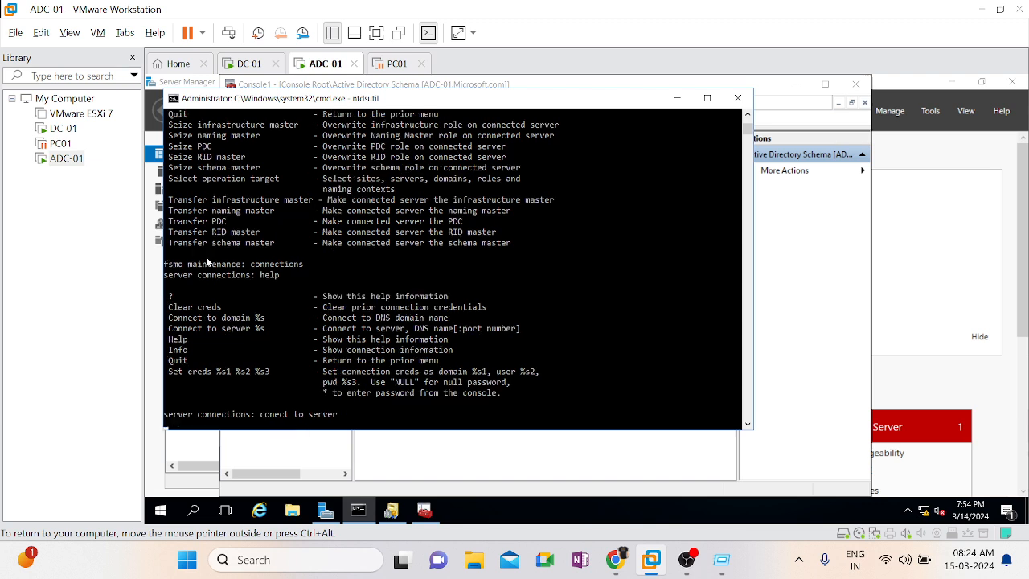
Try to connect to the first domain controller by running conect to server dc-01 at the server connections prompt
key(Up)
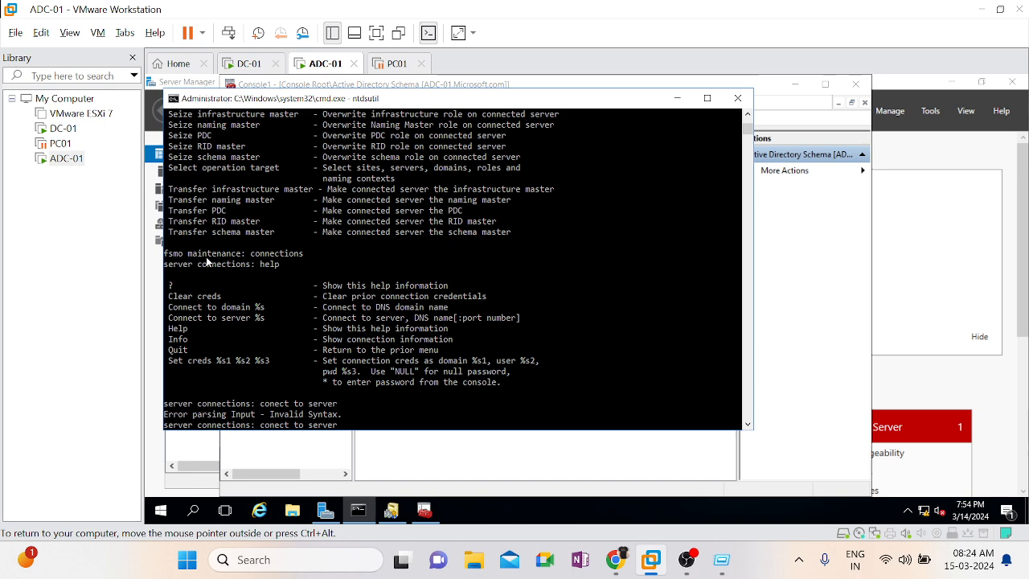
text(dc-01)
key(Return)
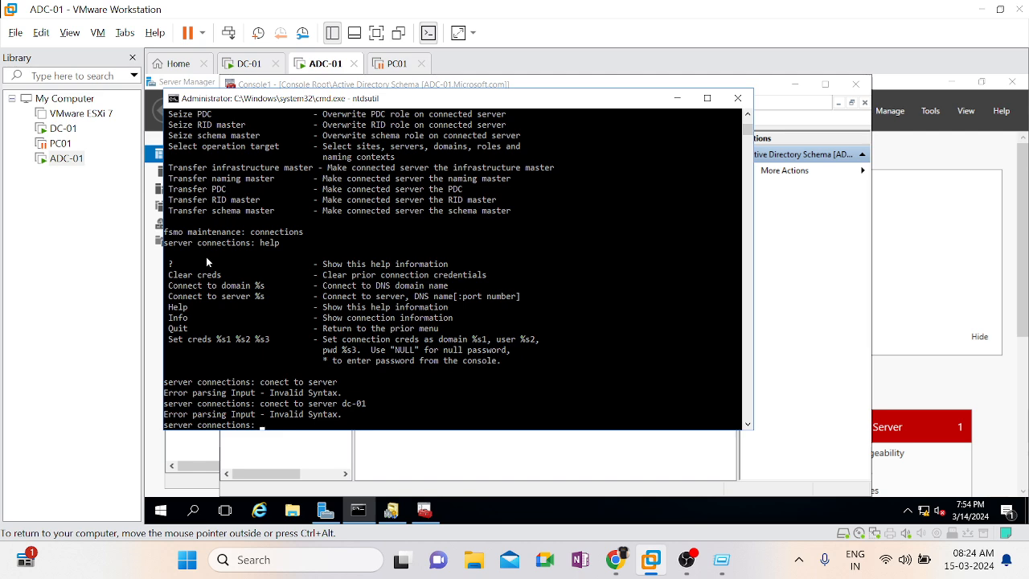
Quit to the fsmo maintenance prompt and try to run the copied Transfer infrastructure master command
text(quit)
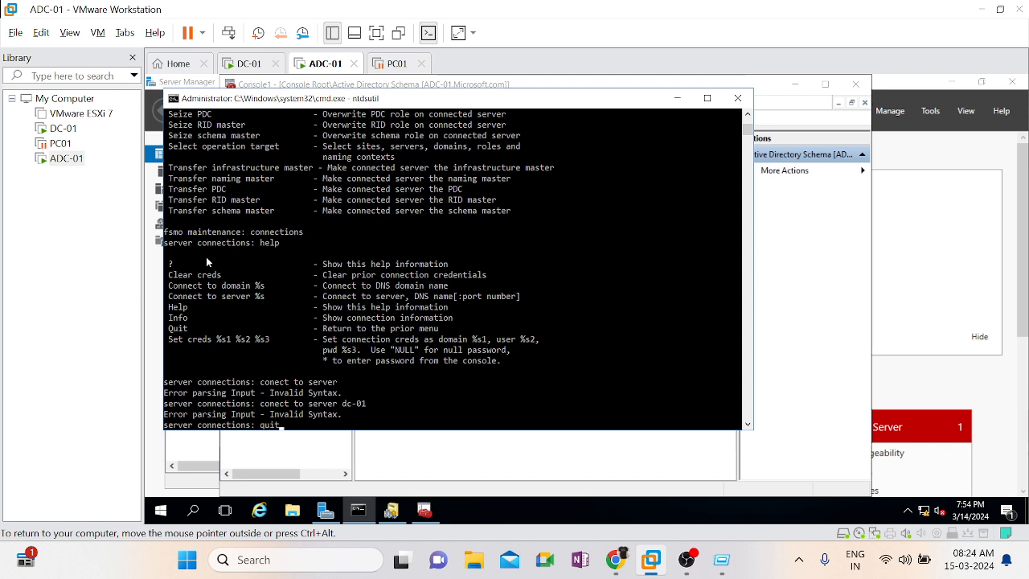
key(Return)
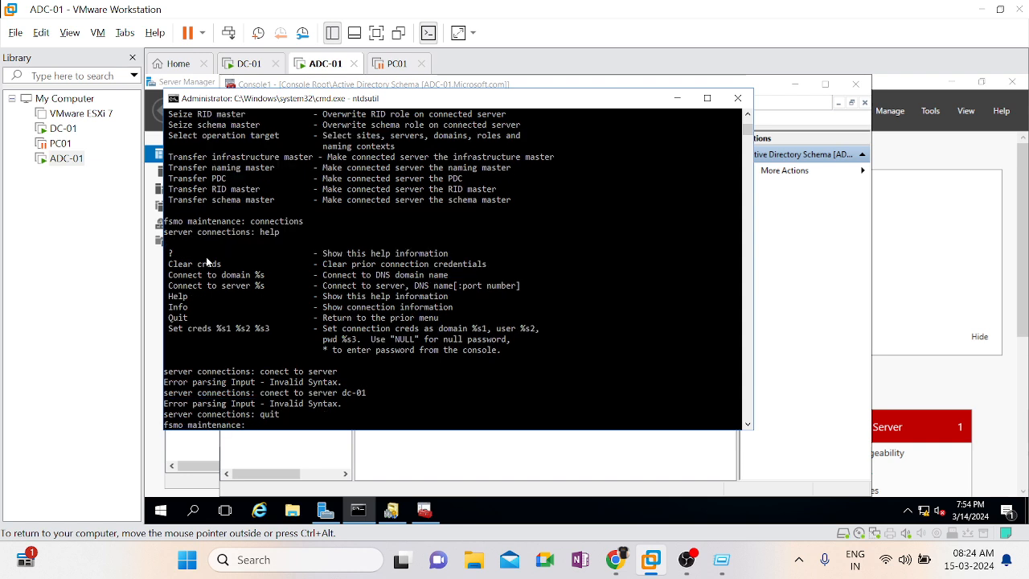
text(Transfer infrastructure master)
key(Return)
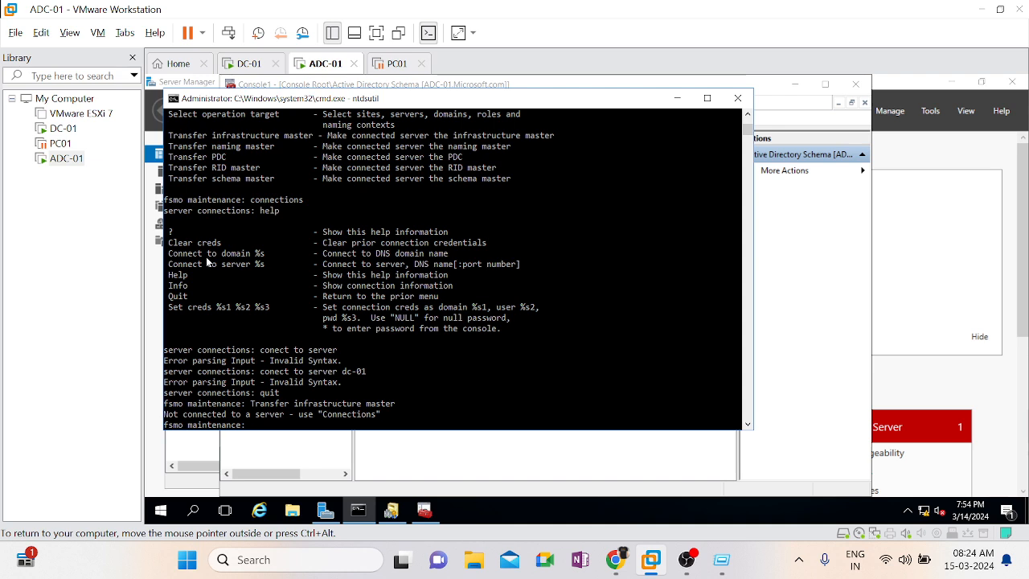
Enter the server connections prompt again with the connections command and list its help
text(connections)
key(Return)
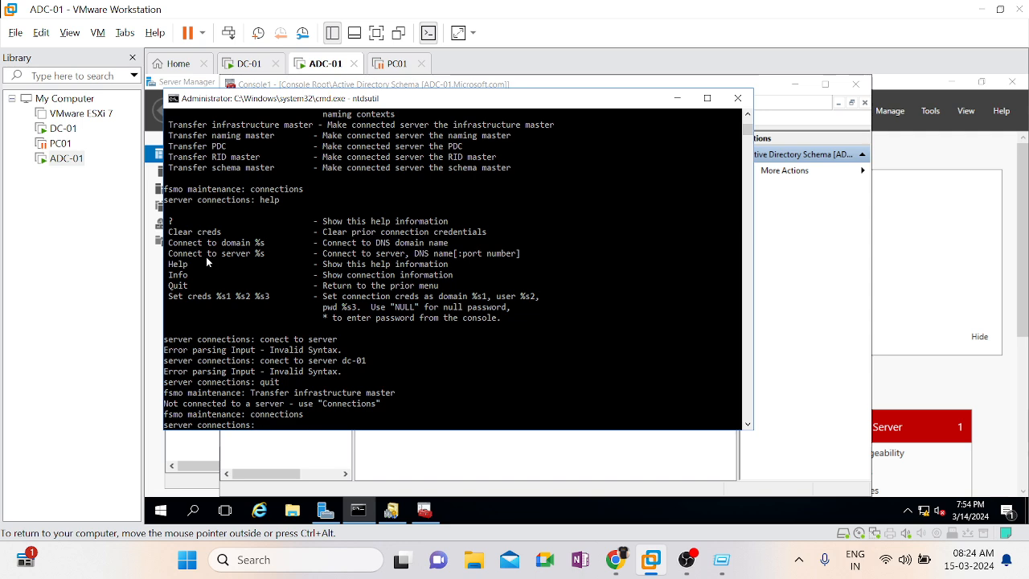
text(help)
key(Return)
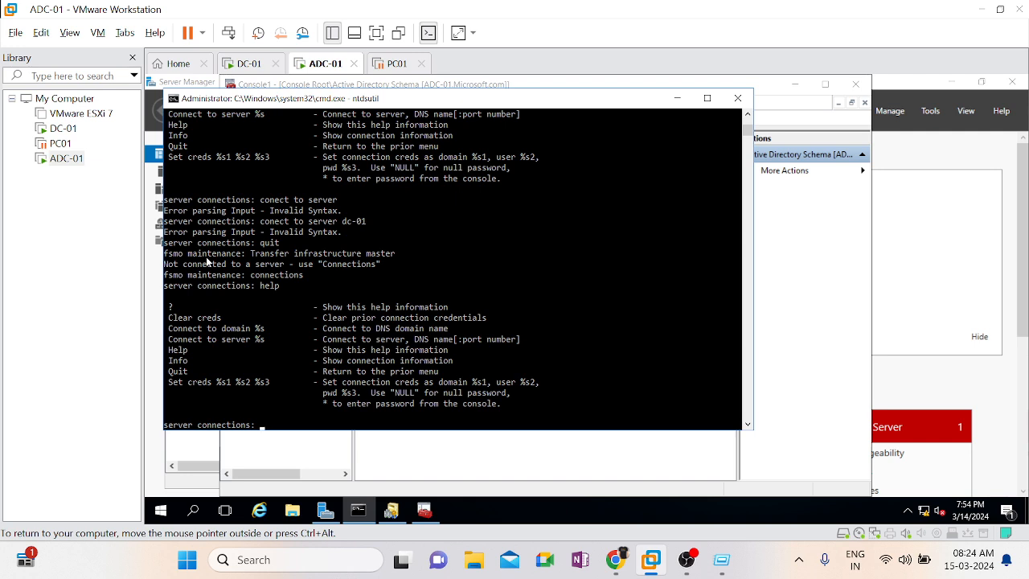
Try to connect without naming a server, running conect to and the corrected connect to
text(conect to)
key(Return)
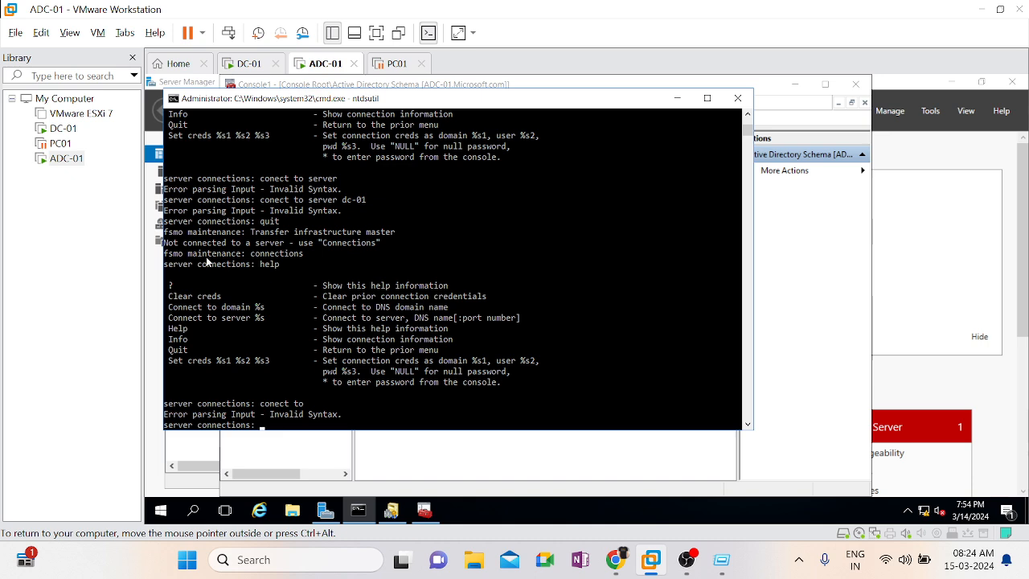
text(connect to)
key(Return)
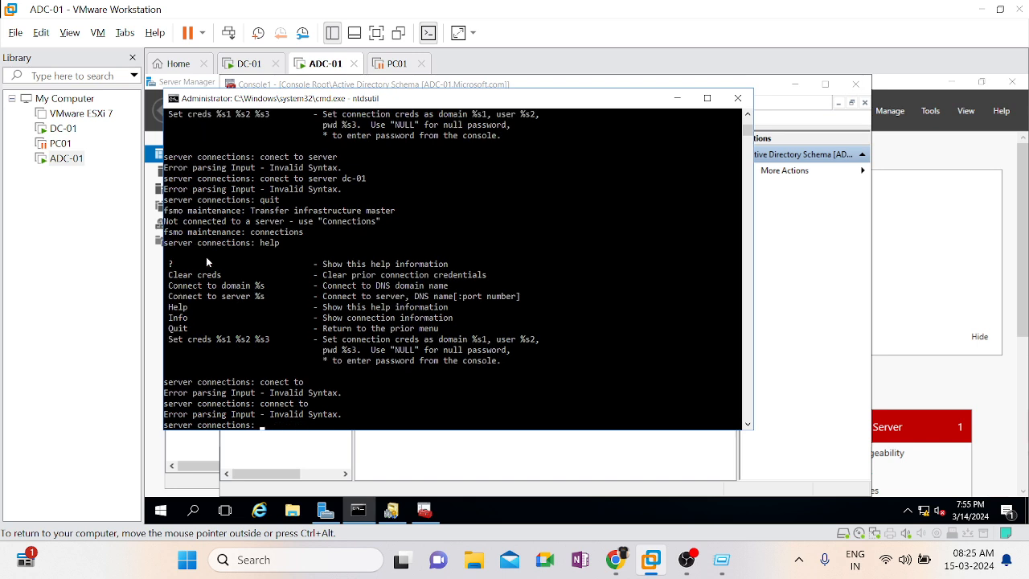
Try to reach a server by running connect to dc-01, followed by adc-01 on its own
key(Up)
text(dc-)
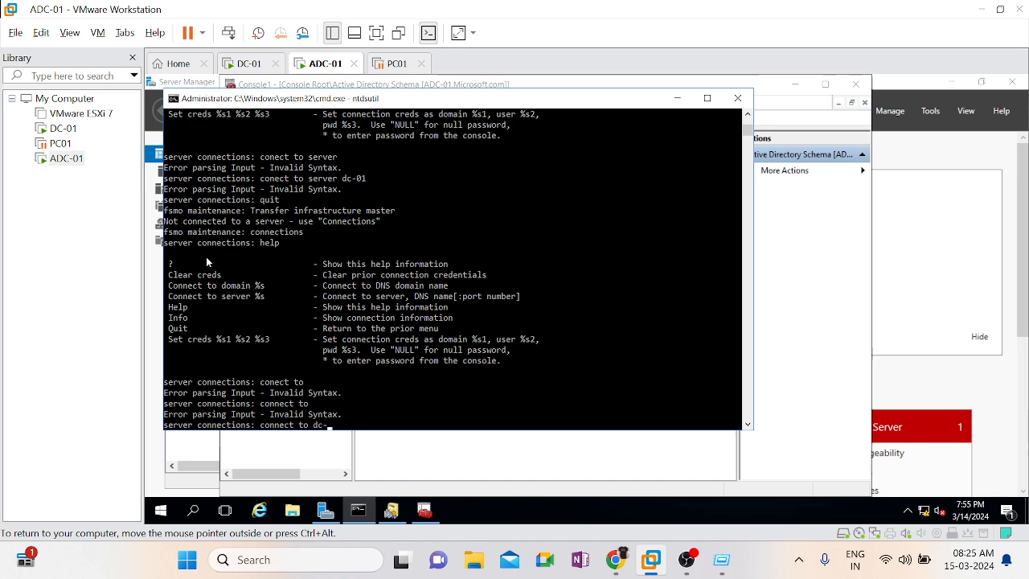
text(01)
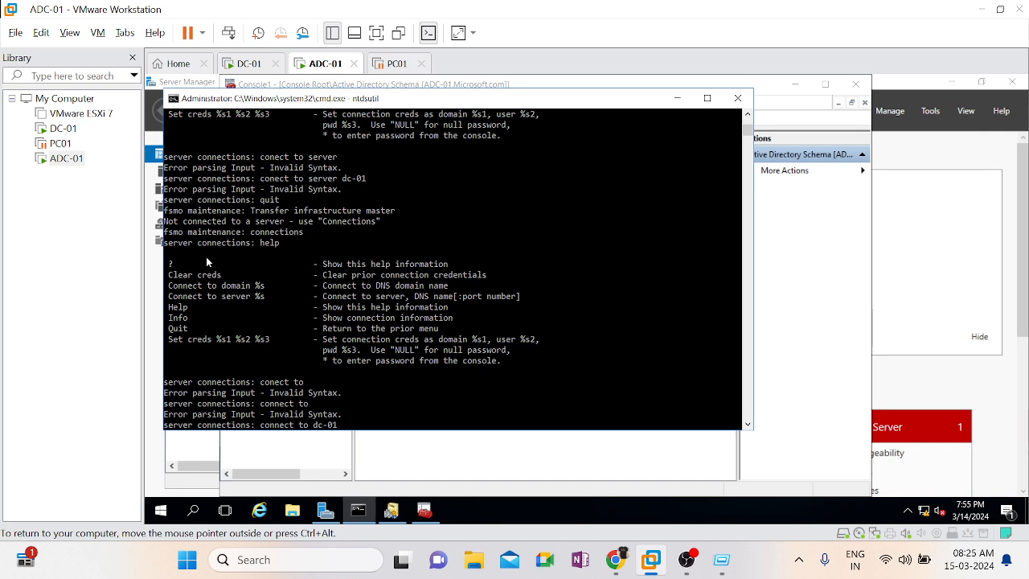
key(Return)
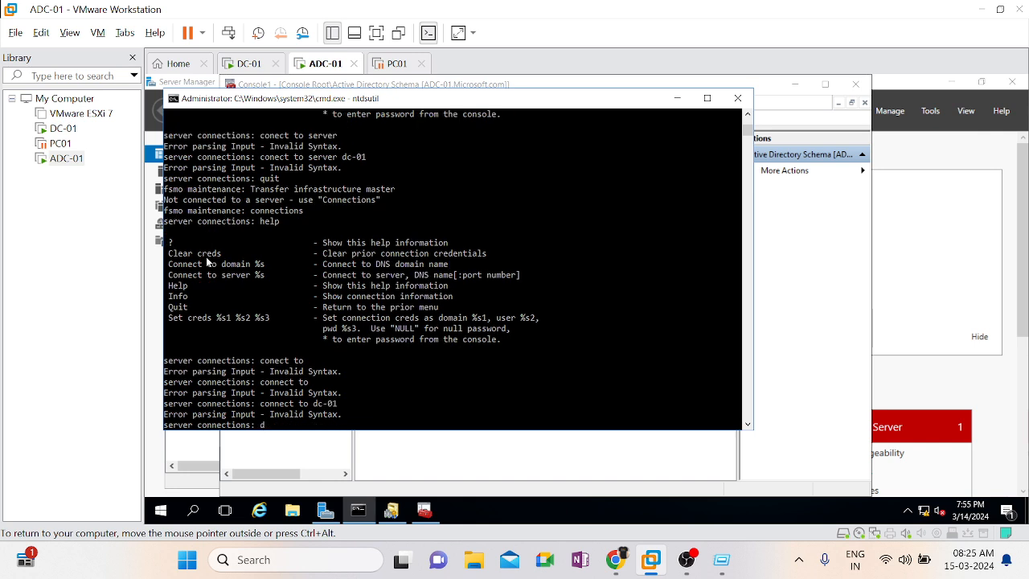
text(adc-01)
key(Return)
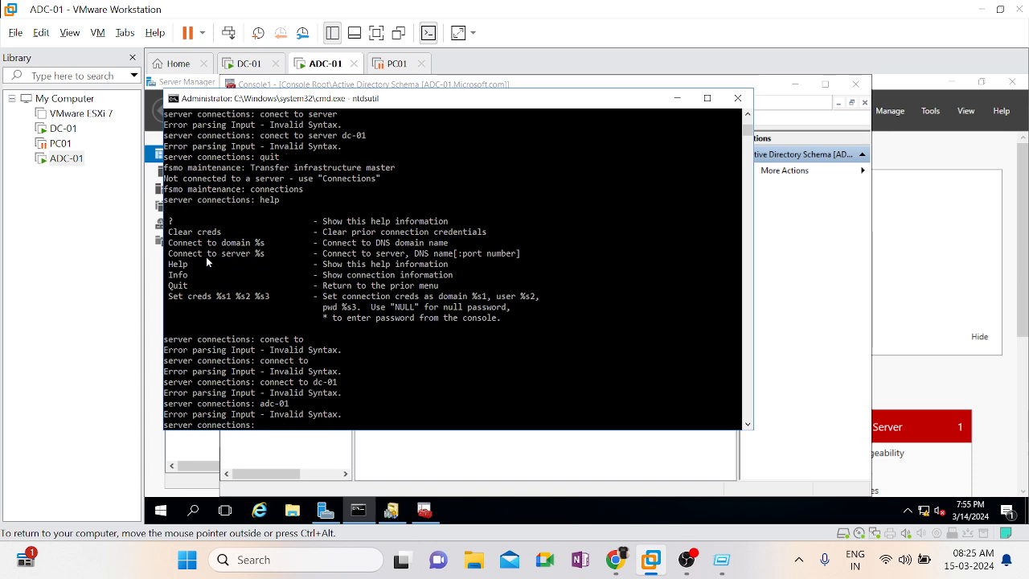
Quit the server connections, fsmo maintenance and ntdsutil prompts and clear the command window with cls
text(cls)
key(Return)
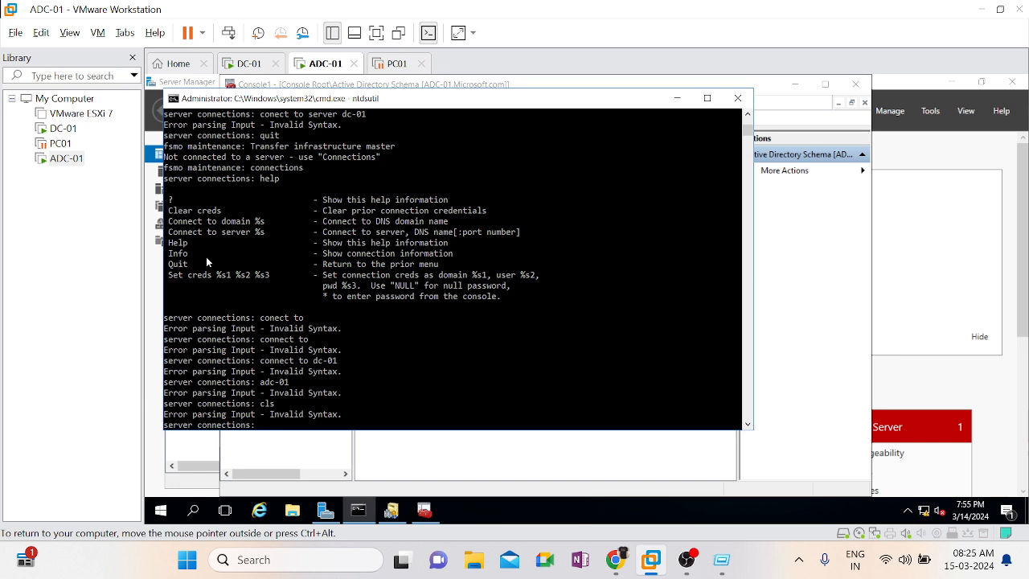
text(quit)
key(Return)
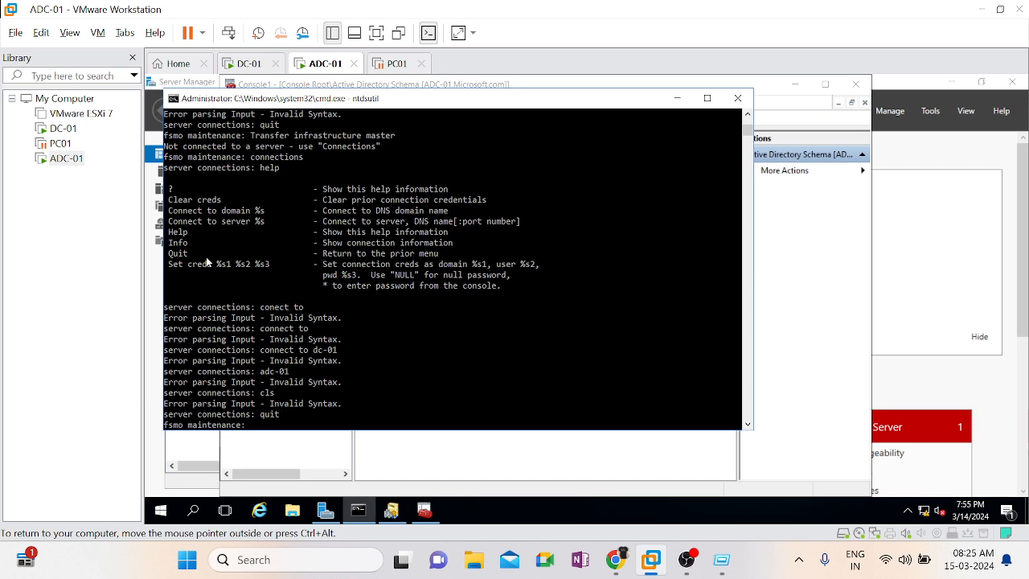
text(quit)
key(Return)
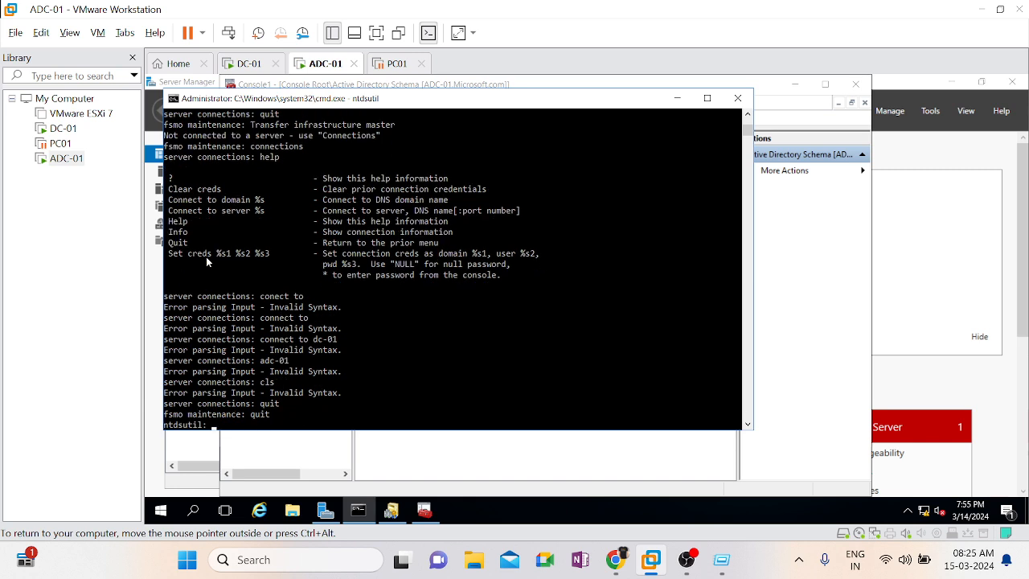
text(quit)
key(Return)
text(c)
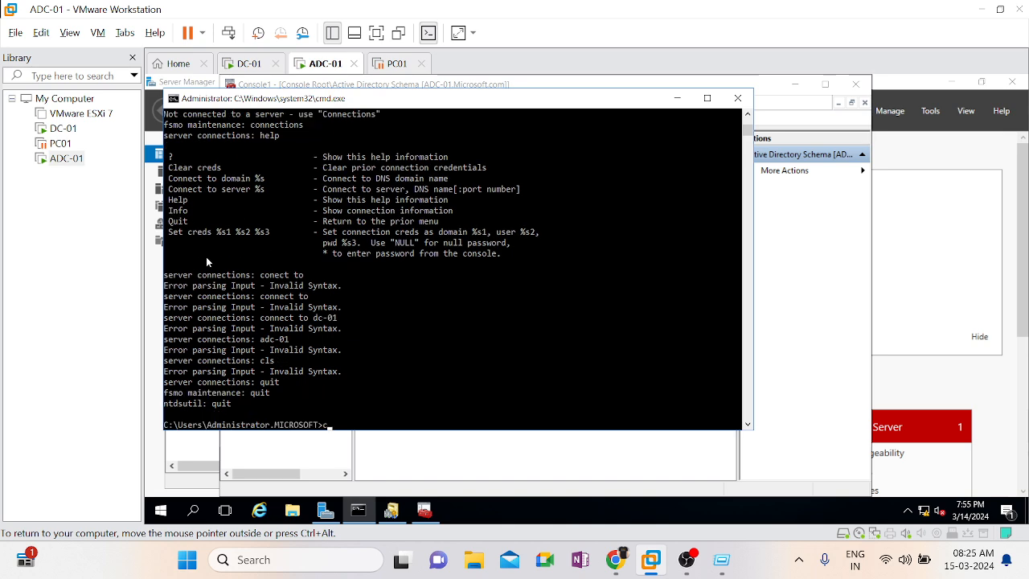
text(ls)
key(Return)
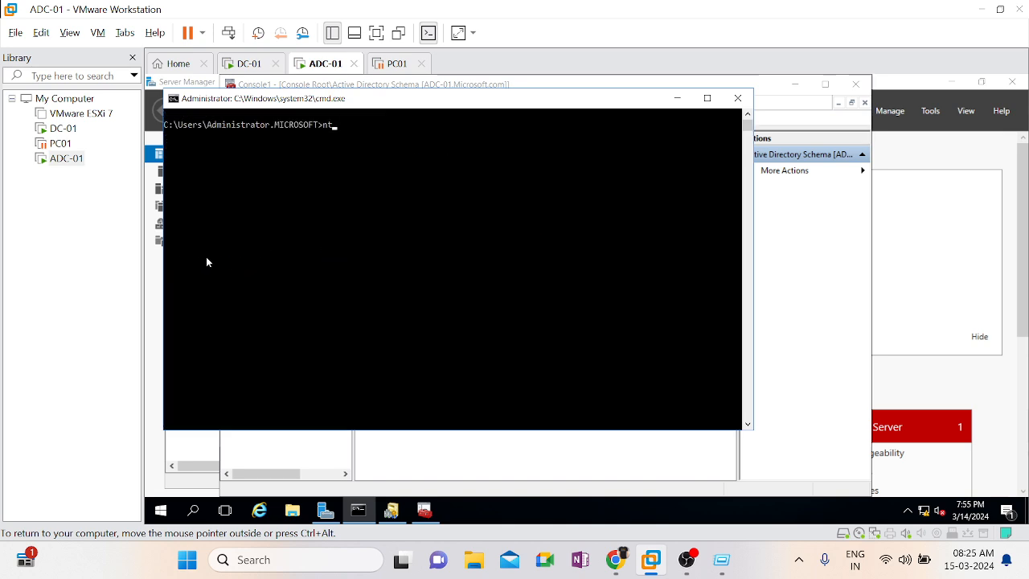
Start ntdsutil from the command line and review its help list
text(ntdsutil)
key(Return)
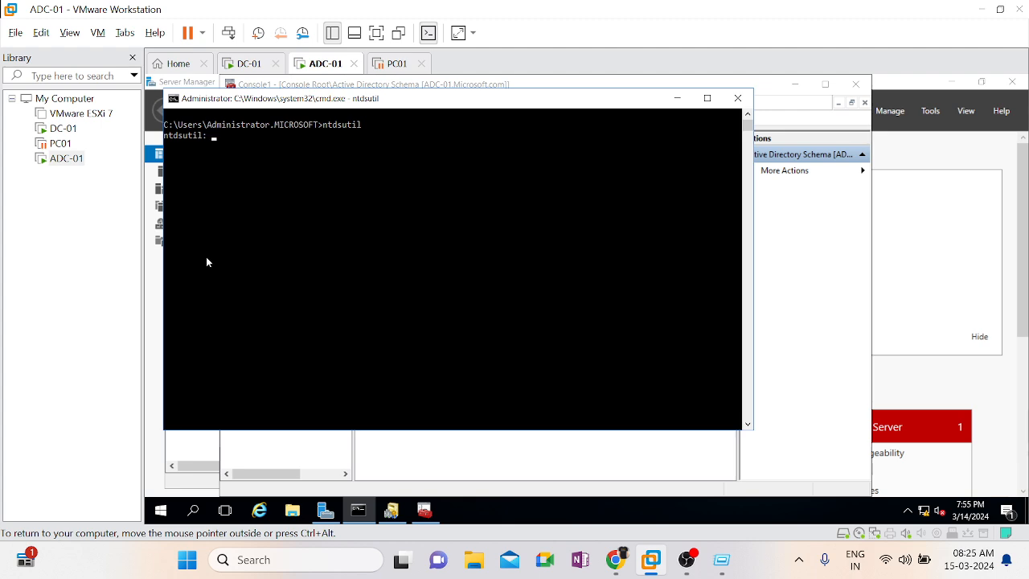
text(help)
key(Return)
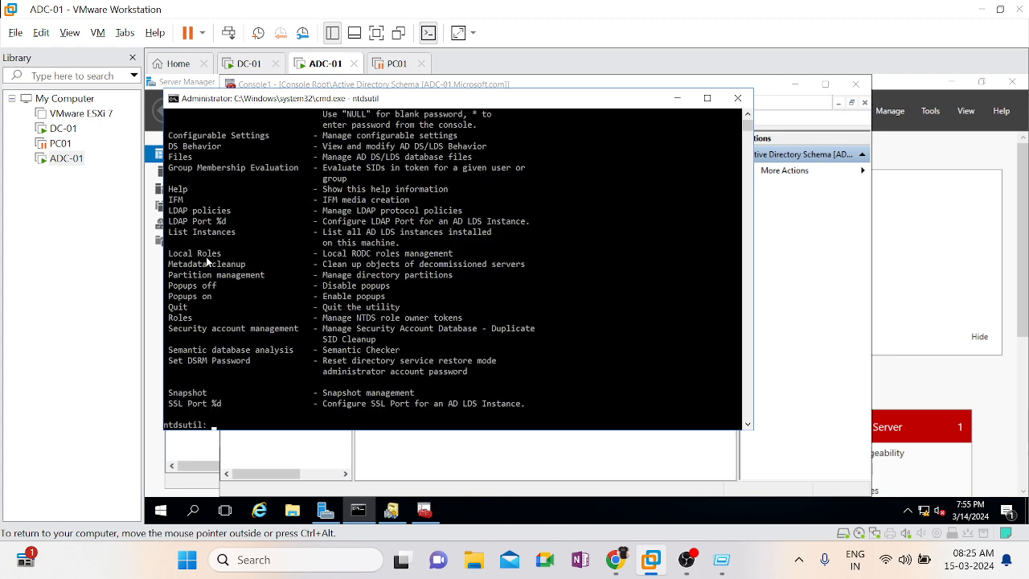
scroll(431, 235, up, 3)
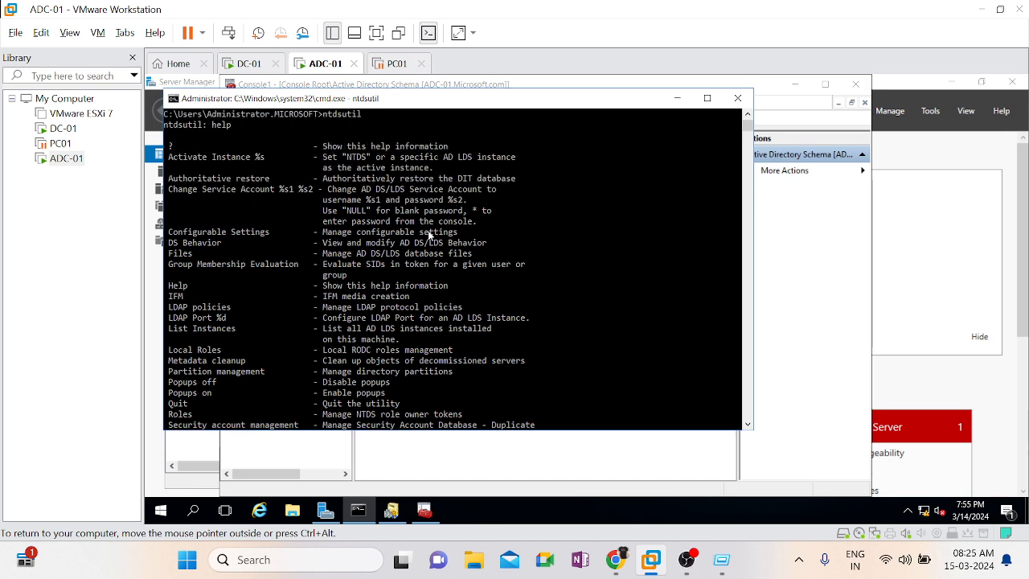
scroll(430, 235, down, 3)
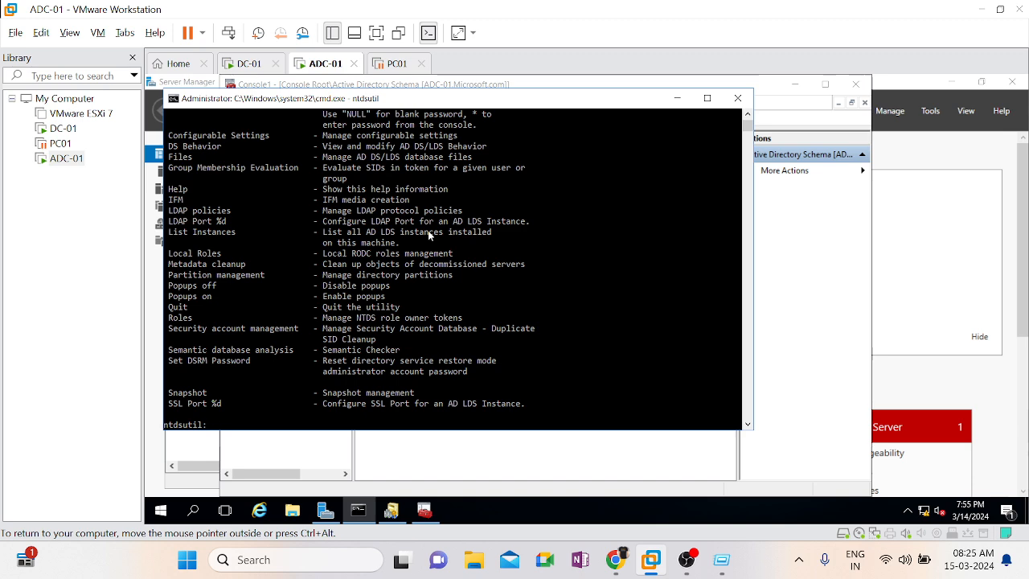
Enter fsmo maintenance with the roles command and list the commands available there
text(roles)
key(Return)
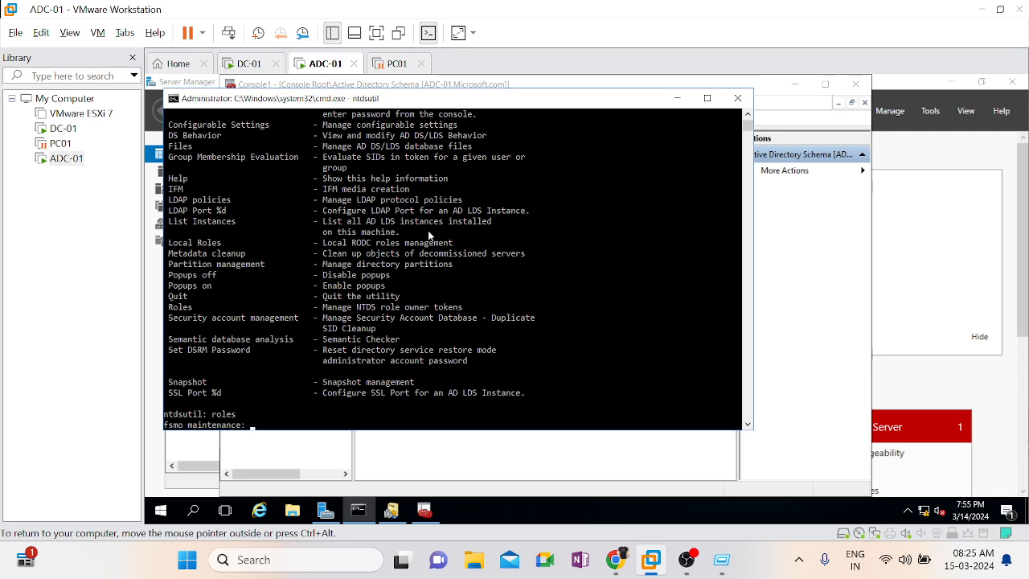
text(help)
key(Return)
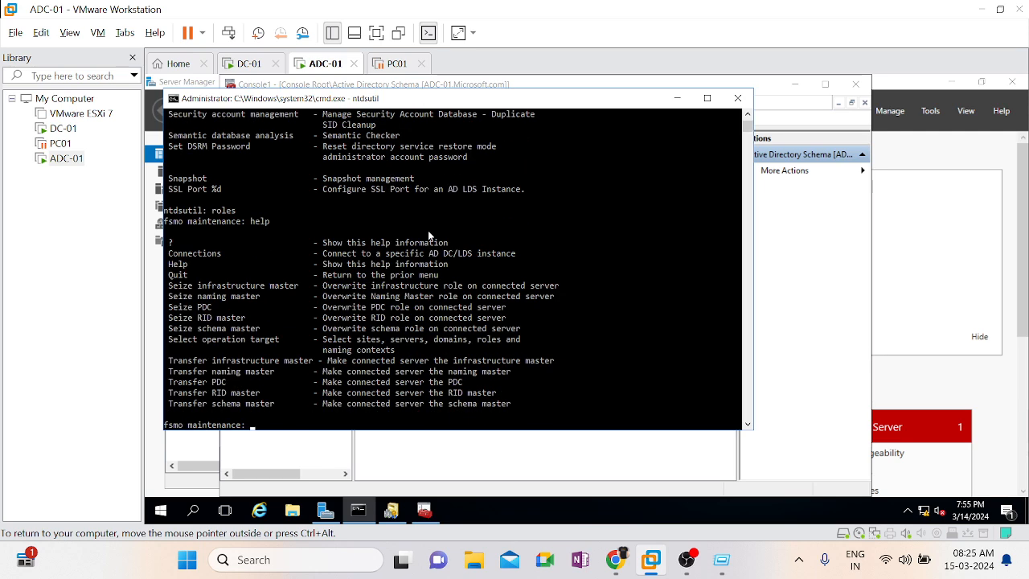
Enter server connections with the connections command and try to run dc-01 on its own
text(connections)
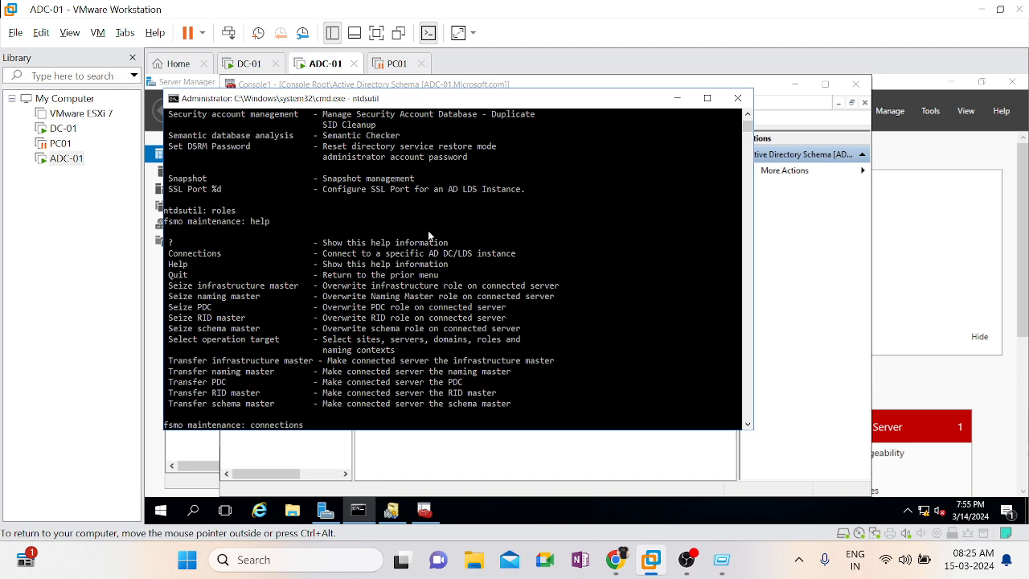
key(Return)
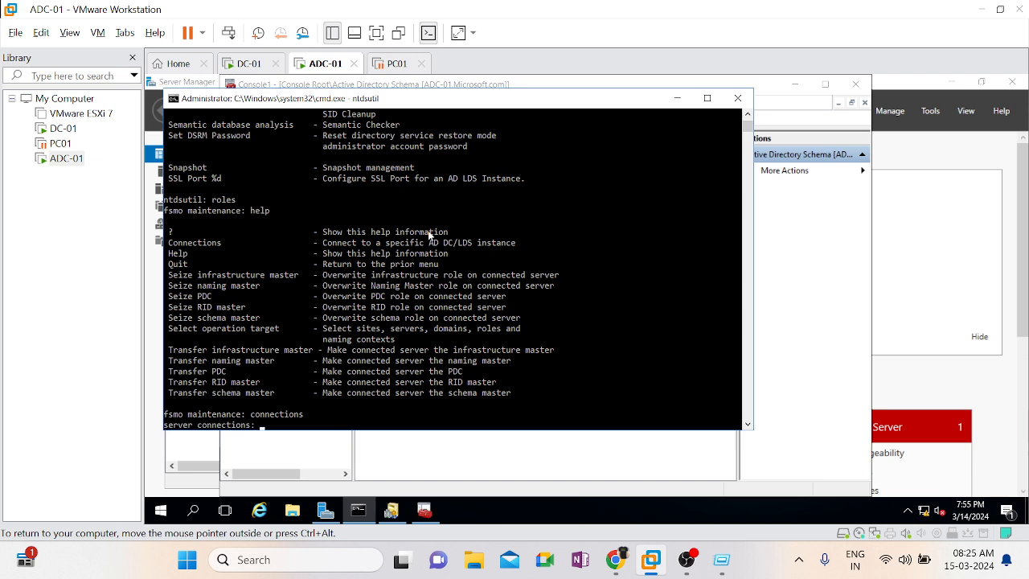
text(dc-01)
key(Return)
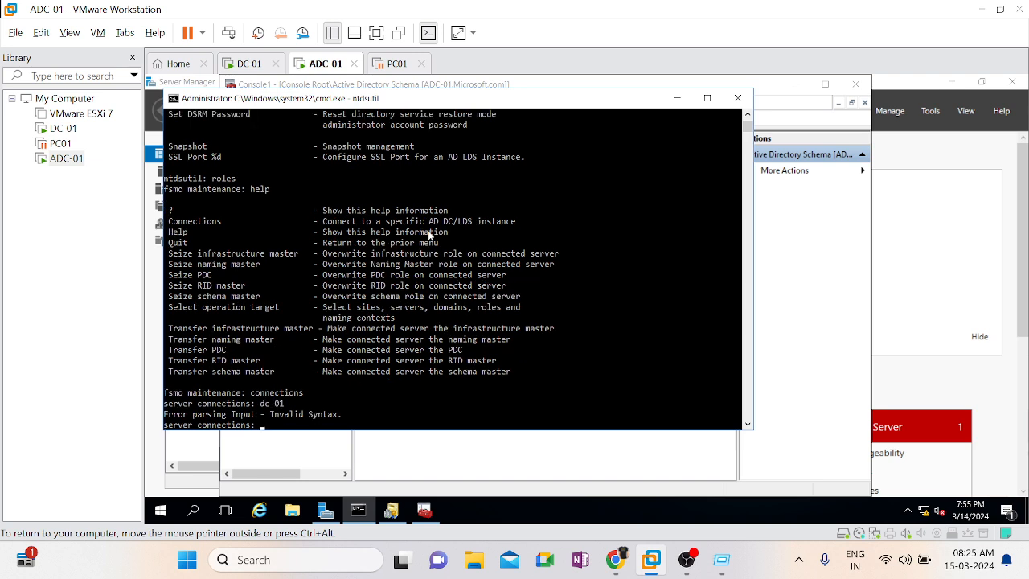
Replace the recalled dc-01 entry with help and list the server connections commands
key(Up)
key(BackSpace)
key(BackSpace)
key(BackSpace)
key(BackSpace)
key(BackSpace)
text(help)
key(Return)
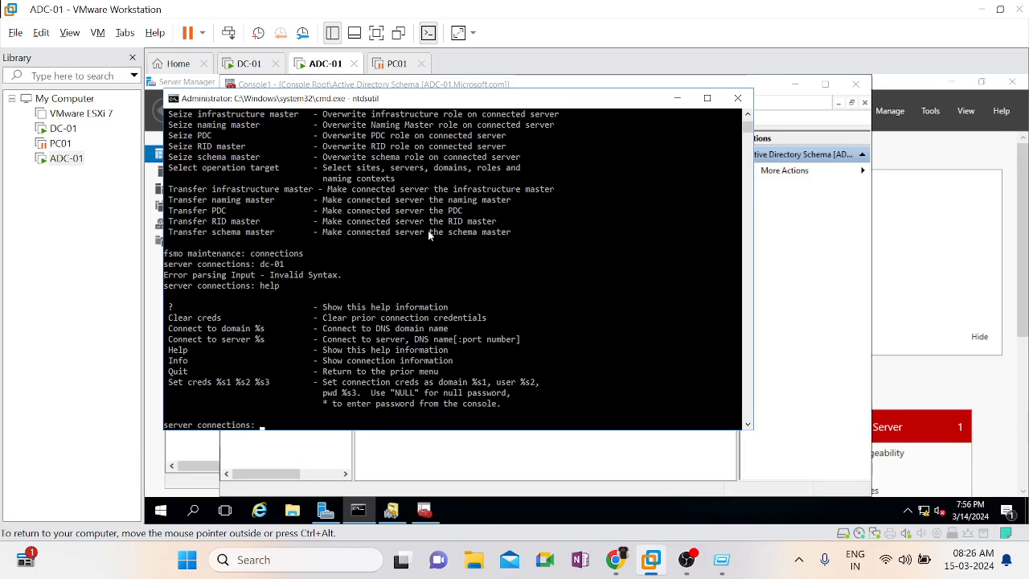
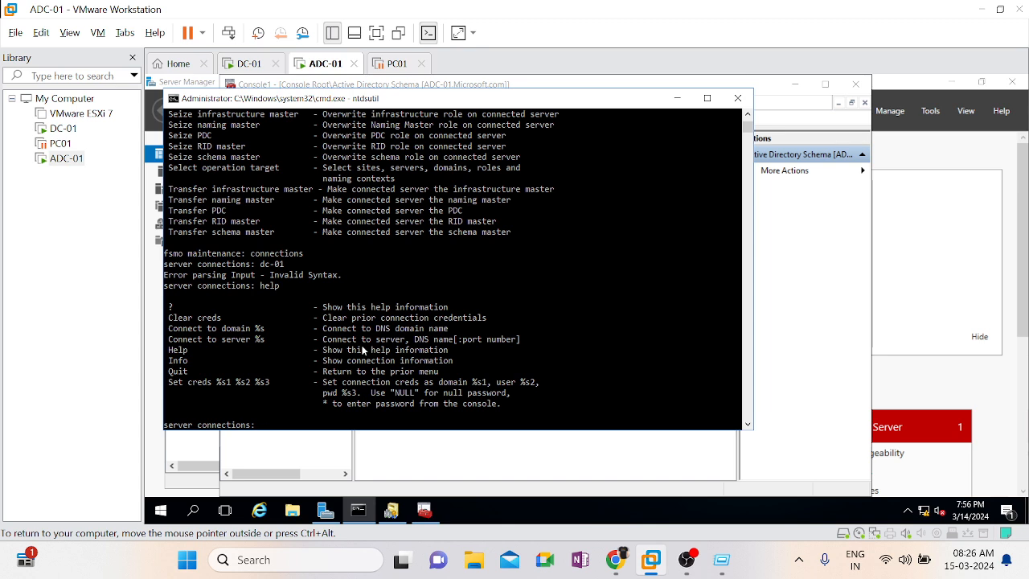
Try the connect to server command without a server name in server connections, and close the ntdsutil command prompt
text(connect)
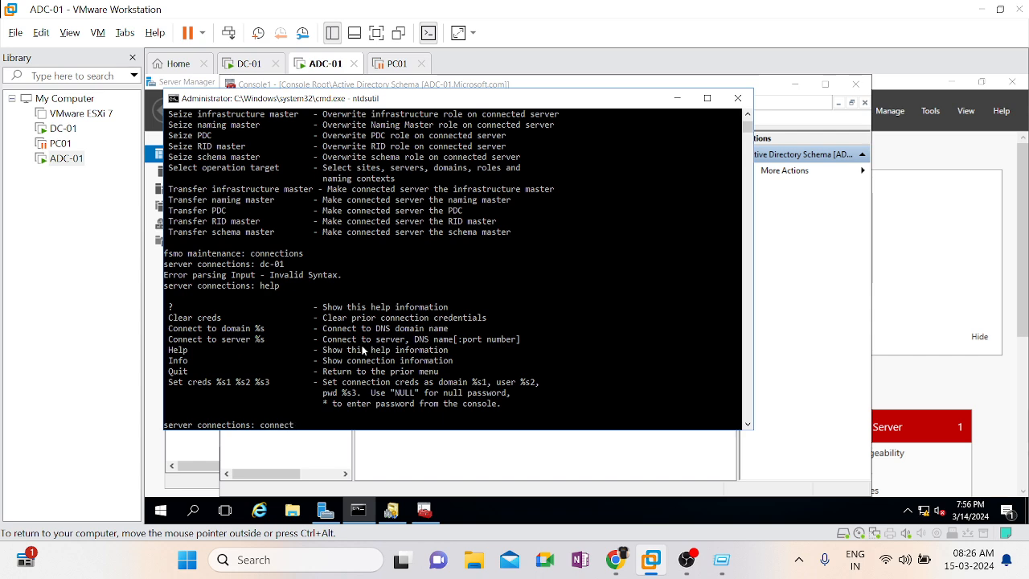
text( to server)
key(Return)
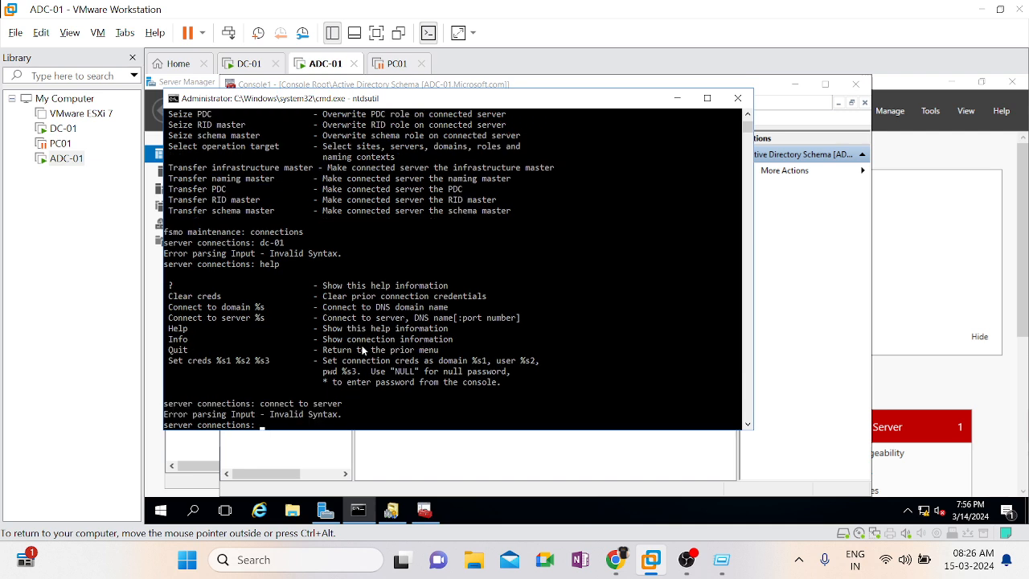
click(738, 98)
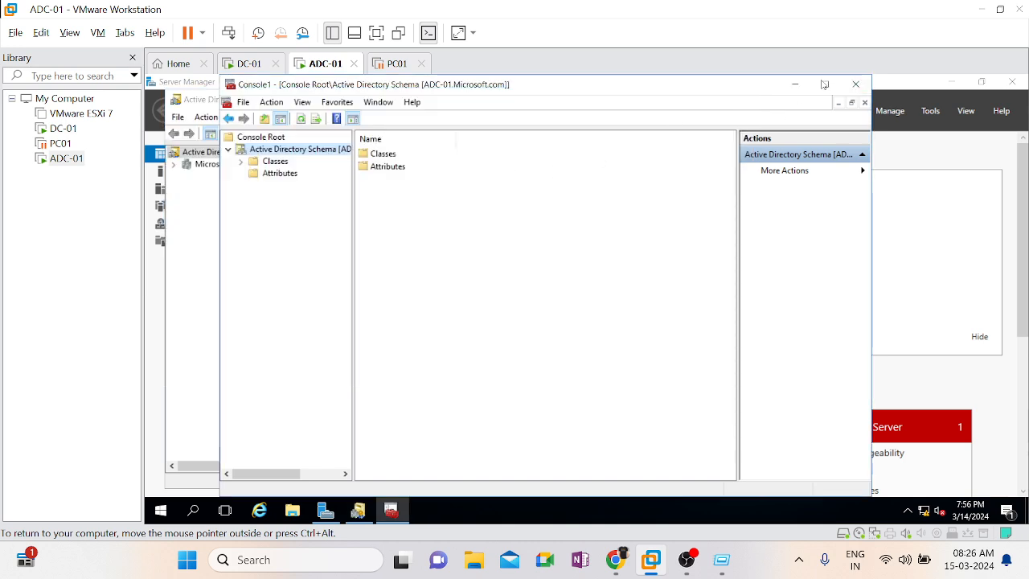
Close the Active Directory Schema console without saving its settings, and close Active Directory Domains and Trusts
click(854, 85)
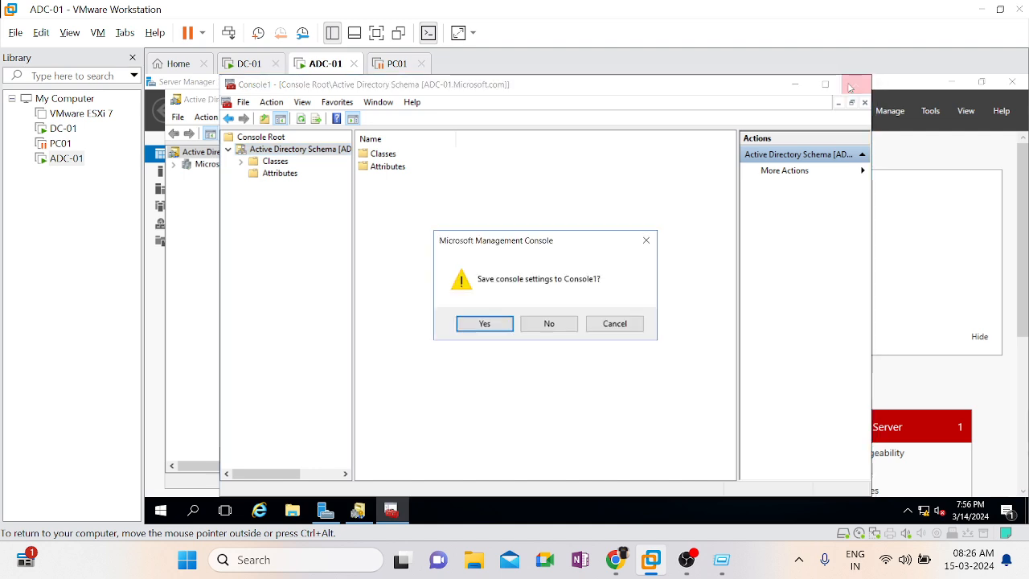
click(535, 326)
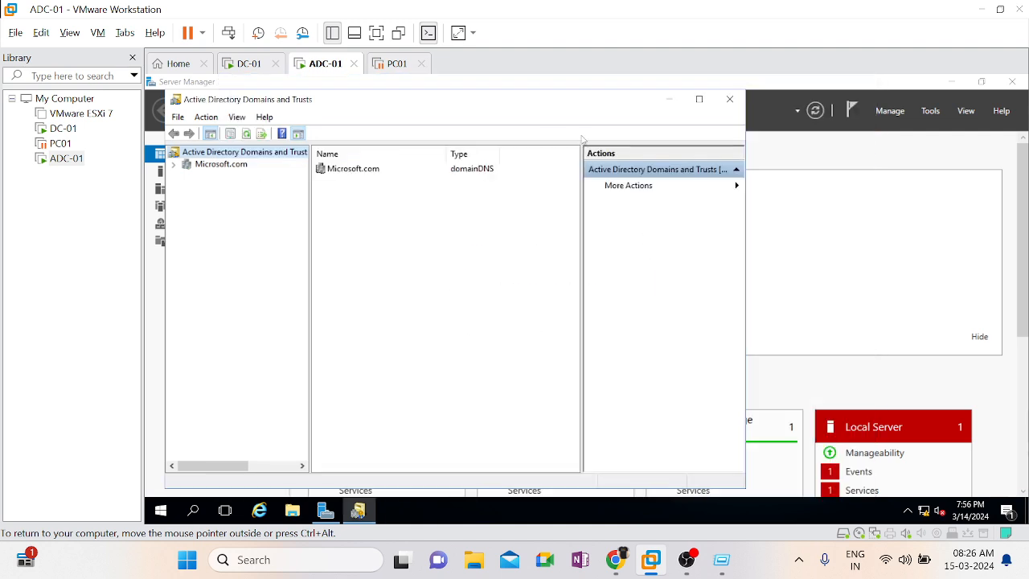
click(730, 100)
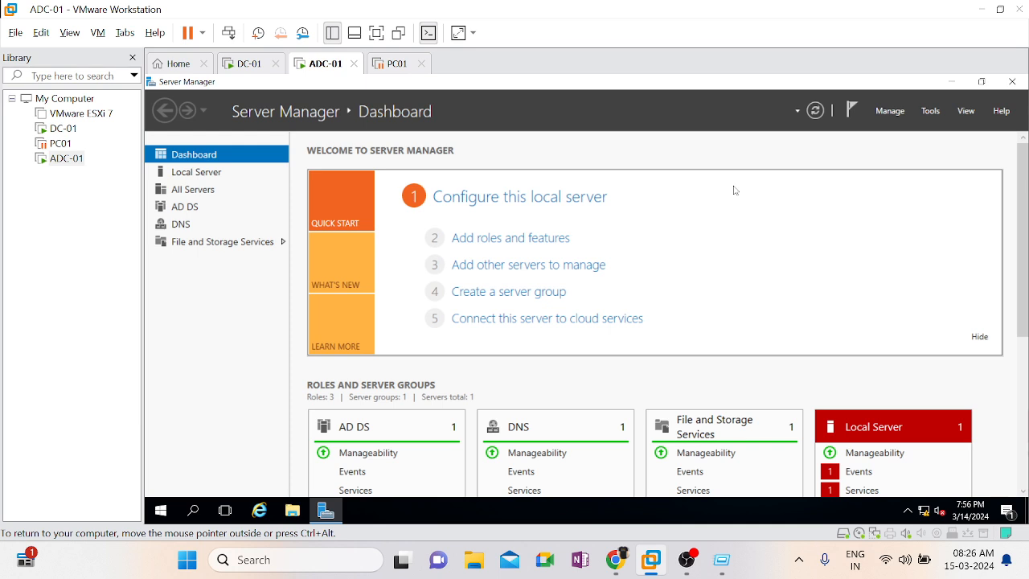
Open Active Directory Users and Computers and change the connected domain controller for Microsoft.com to DC-01.Microsoft.com
click(933, 113)
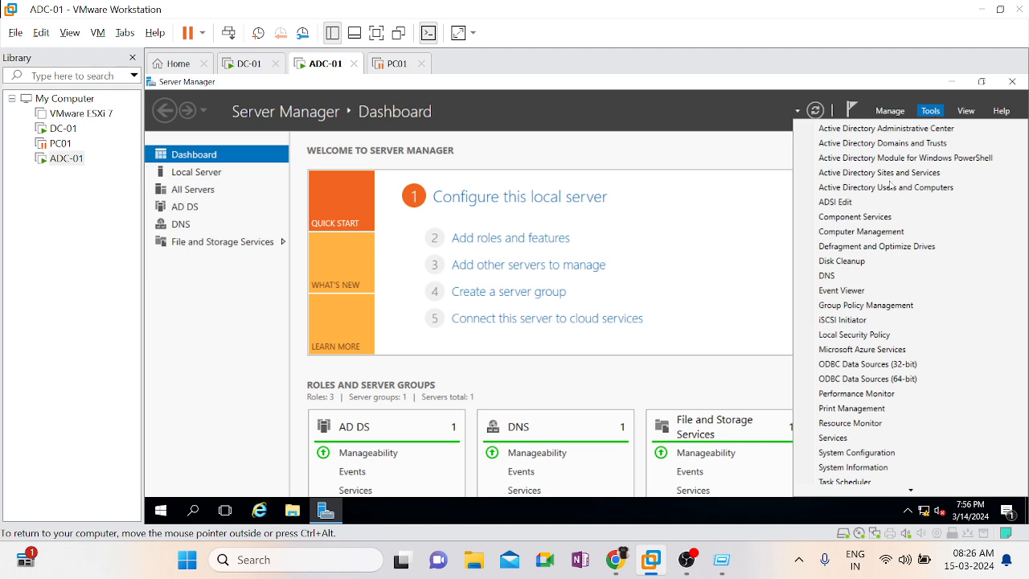
click(866, 188)
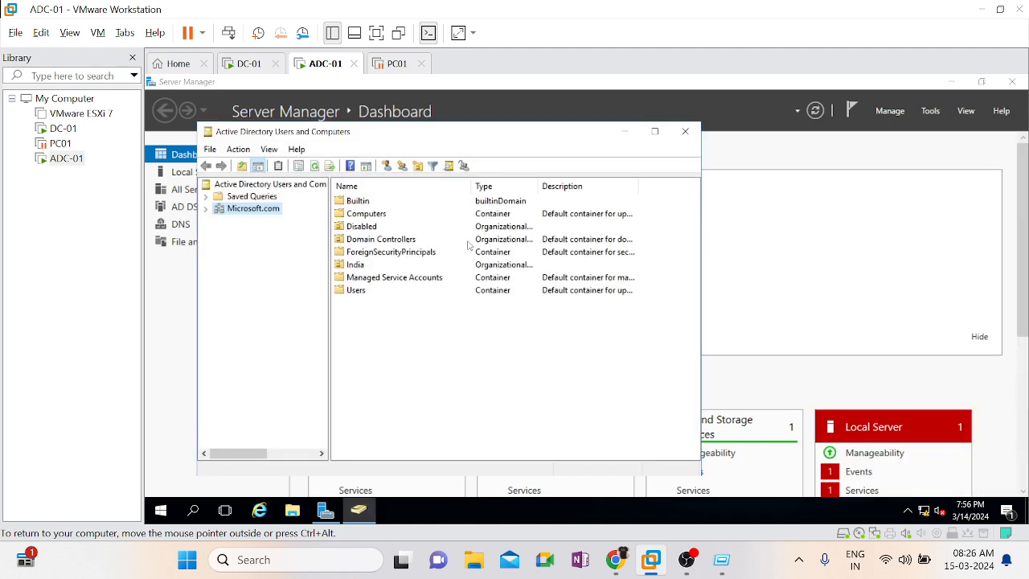
right_click(239, 214)
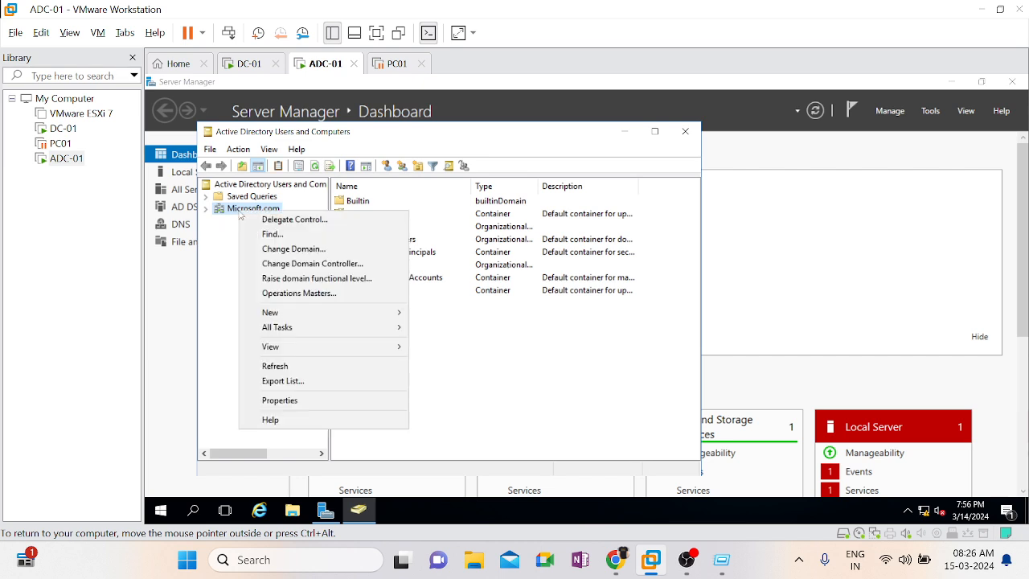
click(331, 264)
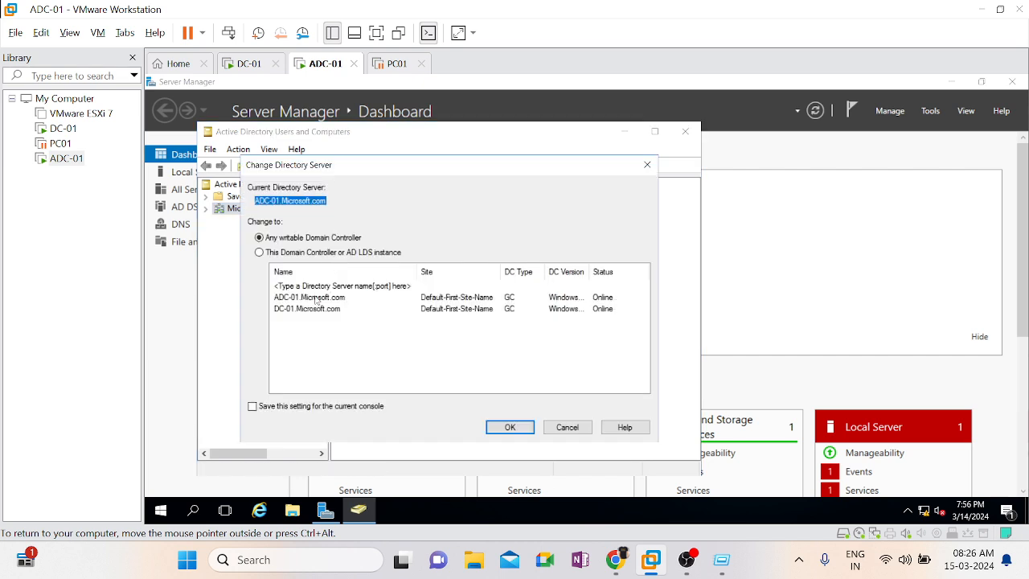
double_click(313, 311)
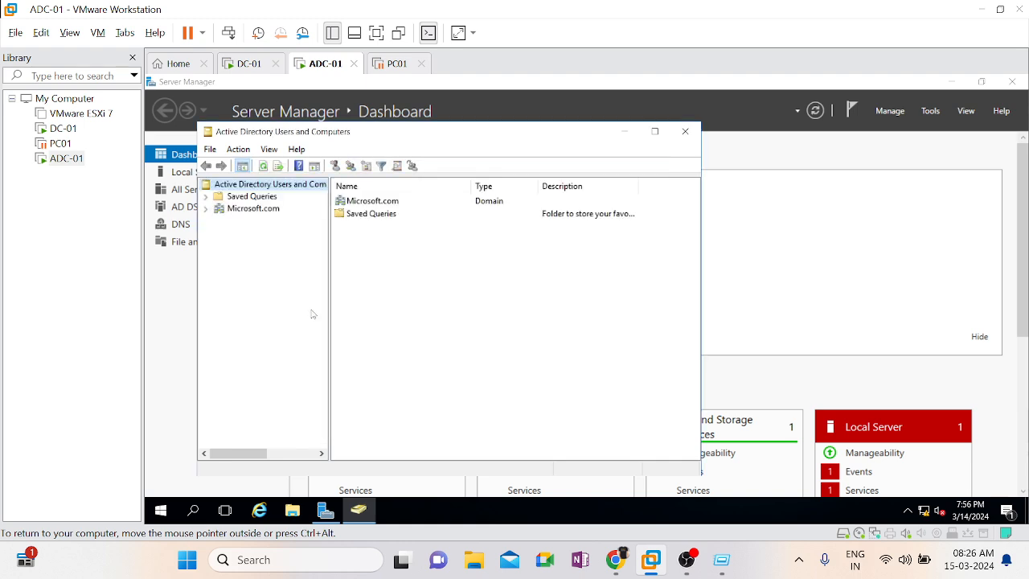
Transfer the RID operations master role of Microsoft.com to DC-01.Microsoft.com
click(255, 209)
right_click(255, 210)
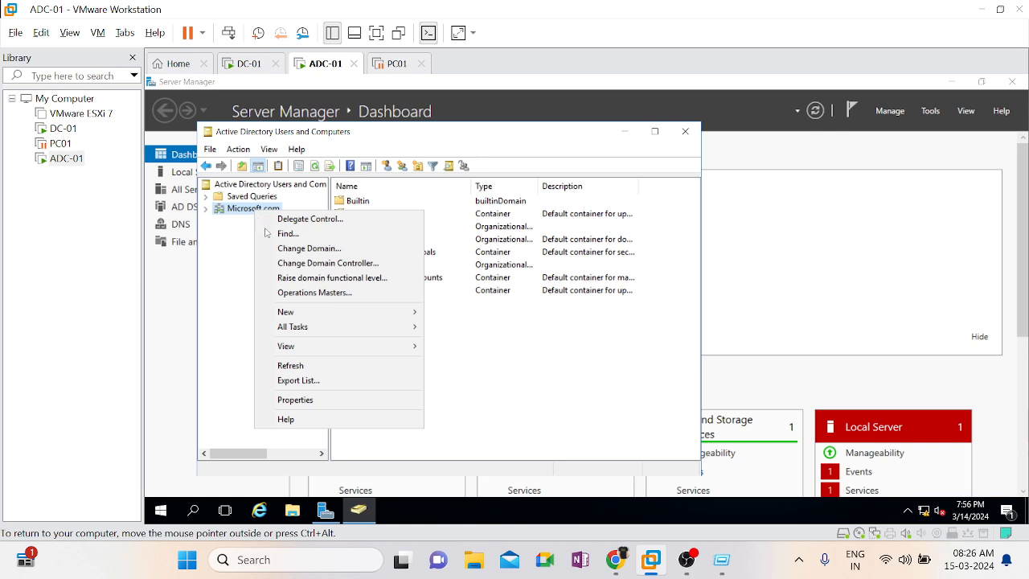
click(313, 292)
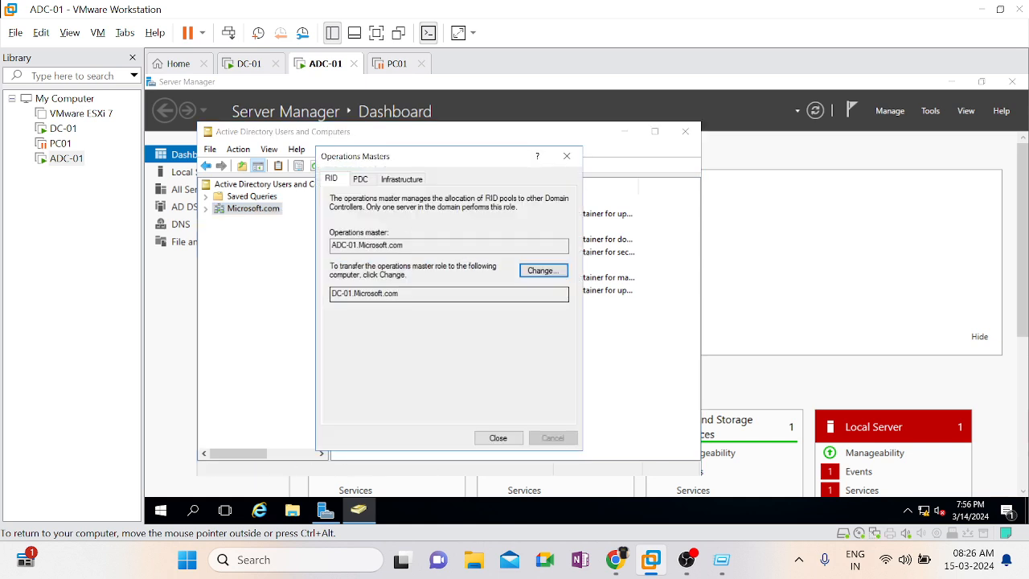
click(543, 270)
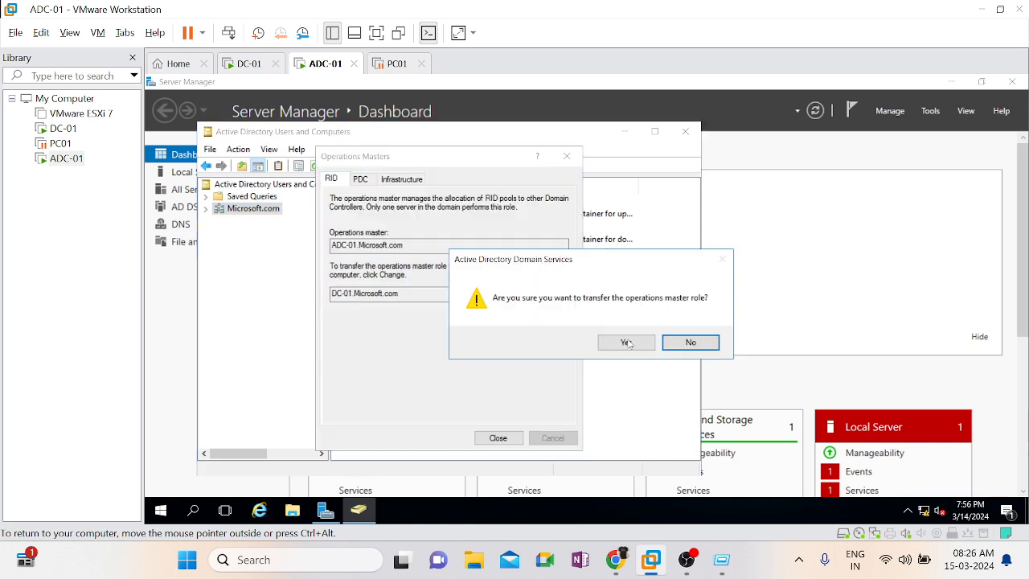
click(626, 342)
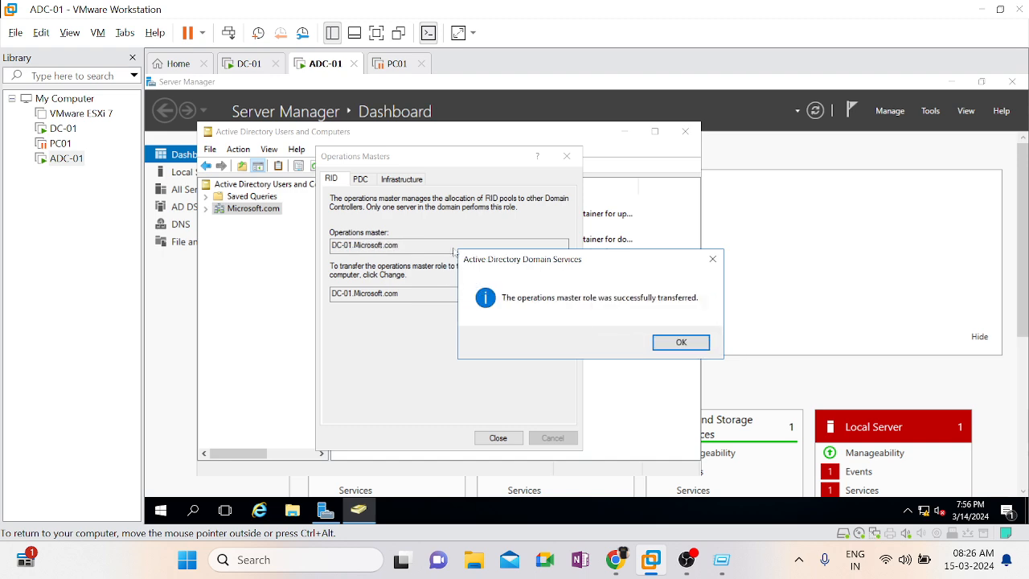
click(669, 343)
Transfer the PDC operations master role to DC-01.Microsoft.com
click(358, 181)
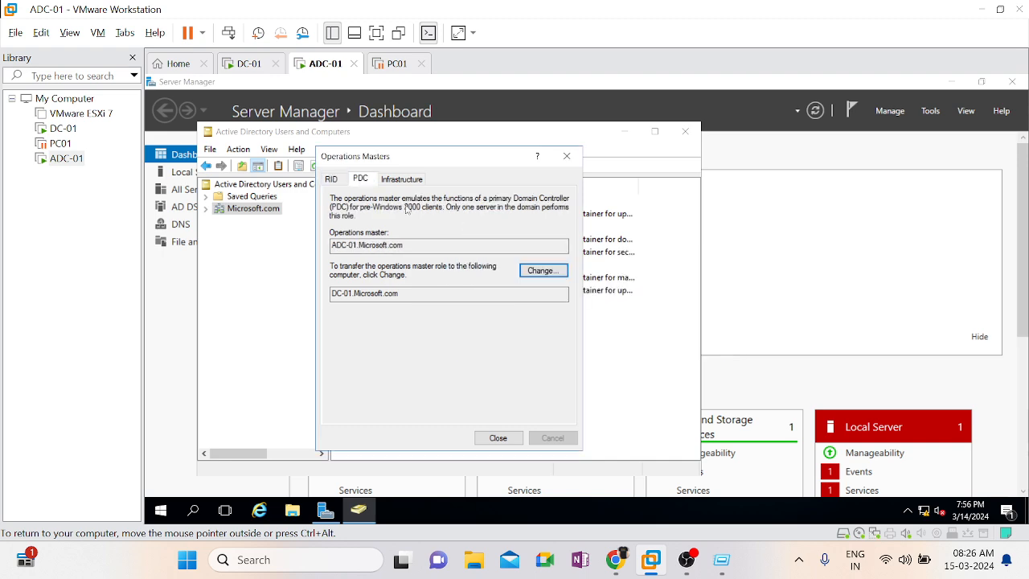
click(546, 272)
click(626, 344)
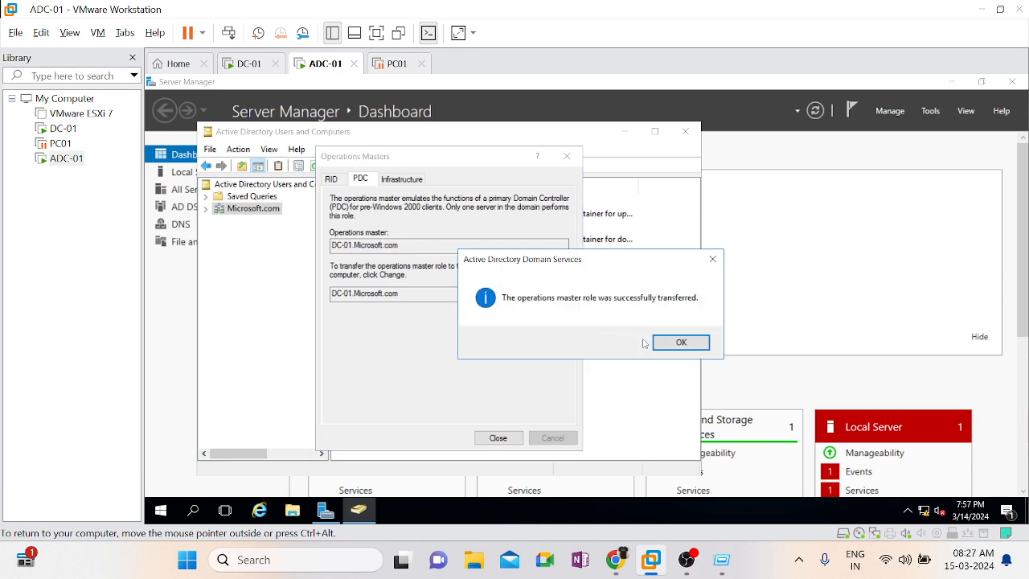
click(668, 344)
Transfer the Infrastructure operations master role to DC-01.Microsoft.com and close Active Directory Users and Computers
click(401, 178)
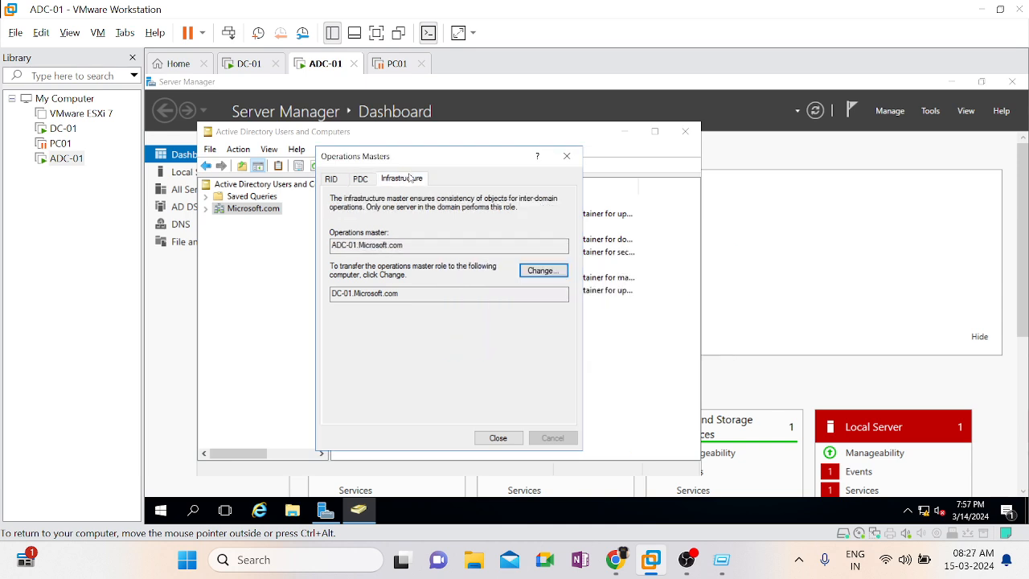
click(545, 273)
click(626, 343)
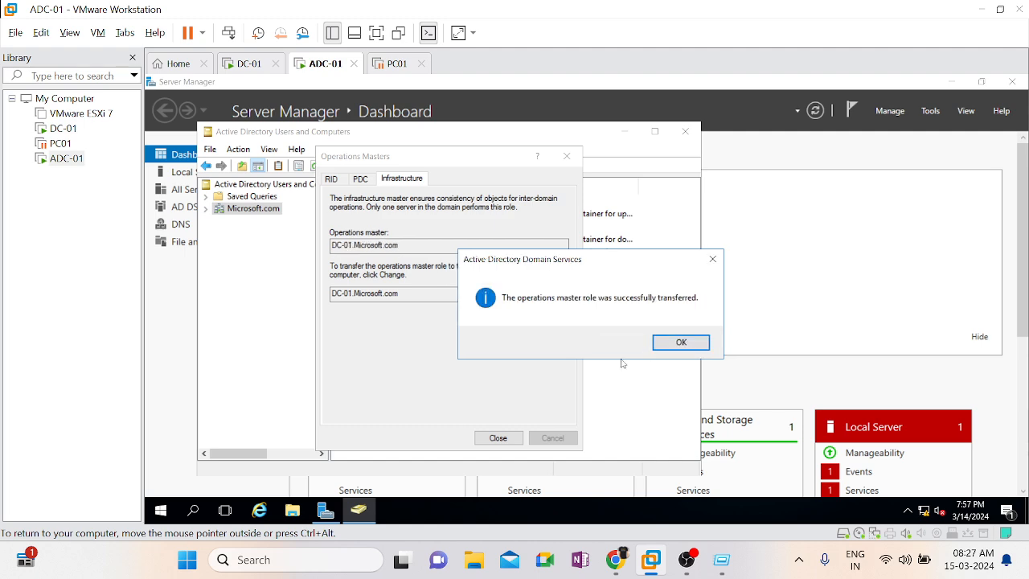
click(681, 343)
click(502, 438)
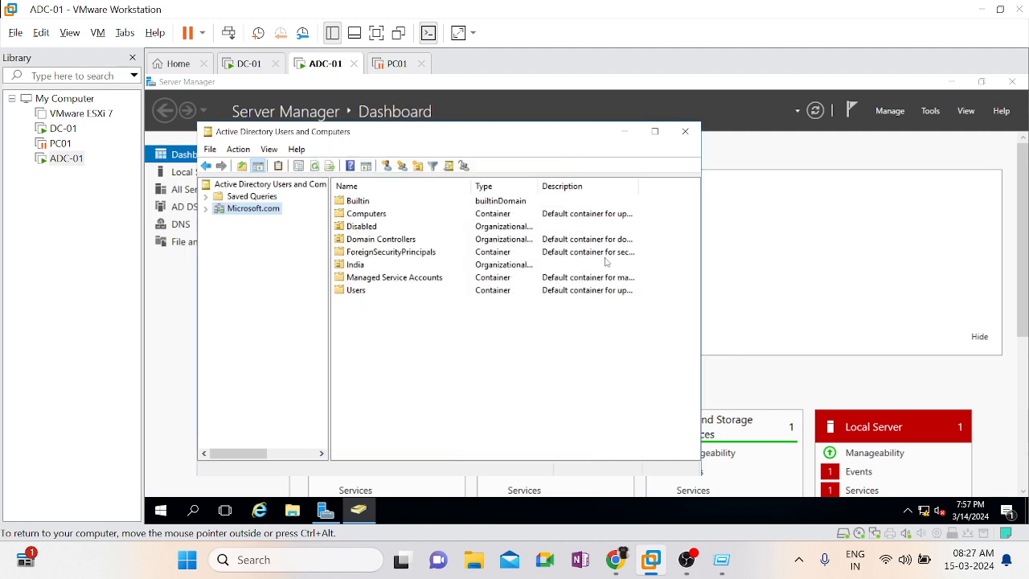
click(684, 131)
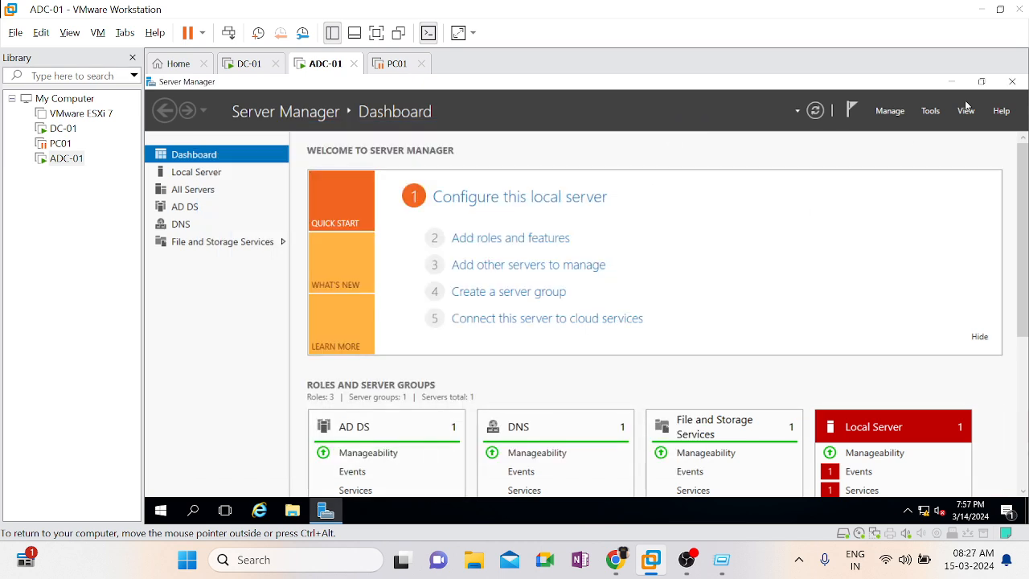
Open Active Directory Domains and Trusts from Server Manager, dismissing the PDC emulator warning
click(933, 112)
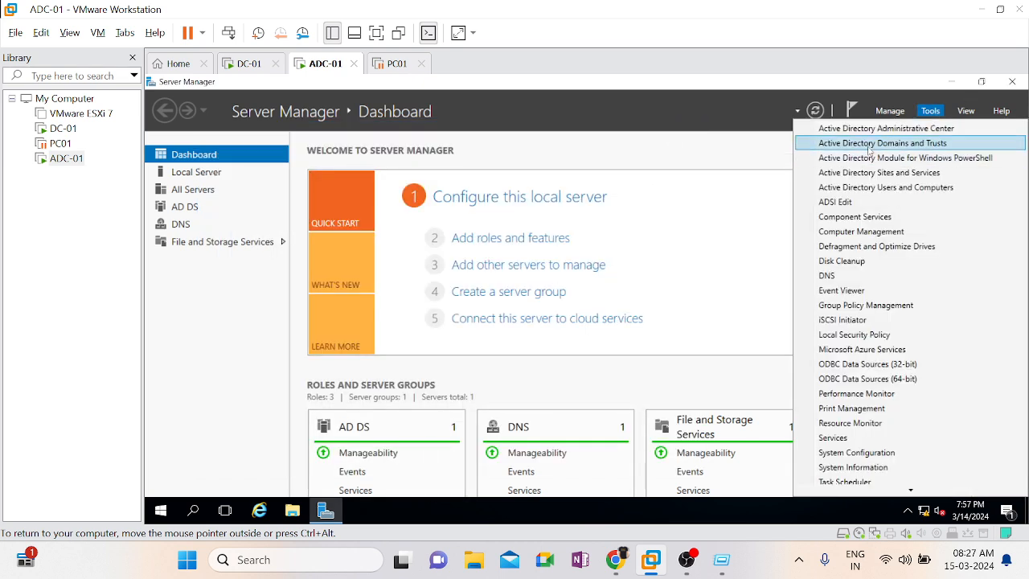
click(868, 151)
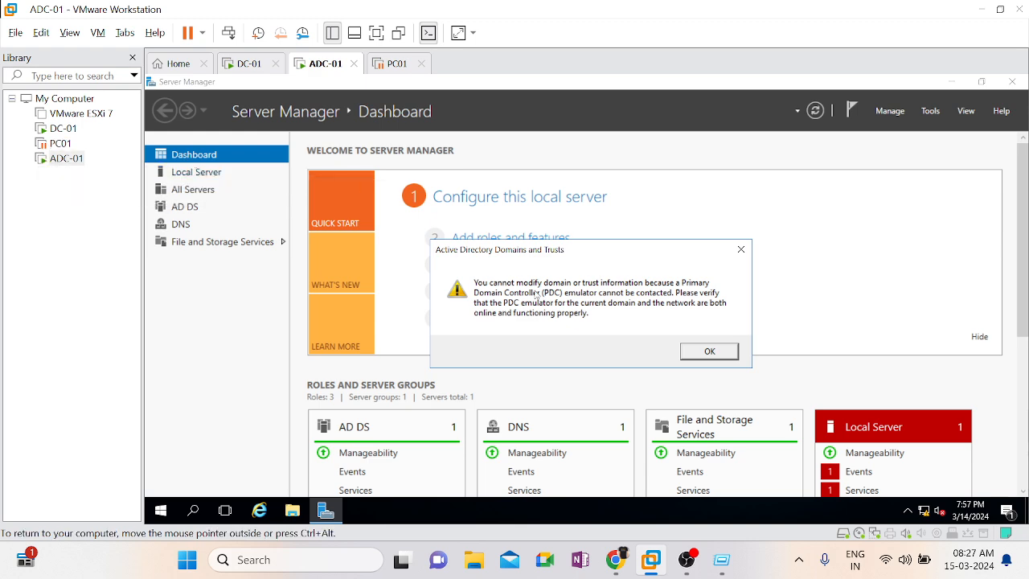
click(717, 355)
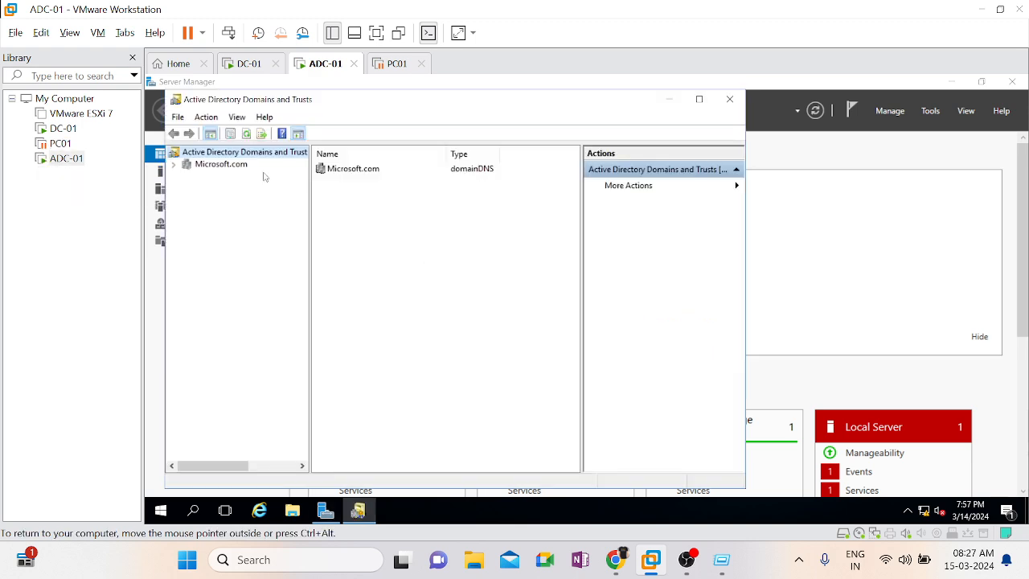
Check the current domain naming operations master and its transfer target, and close the dialog without changing anything
right_click(214, 159)
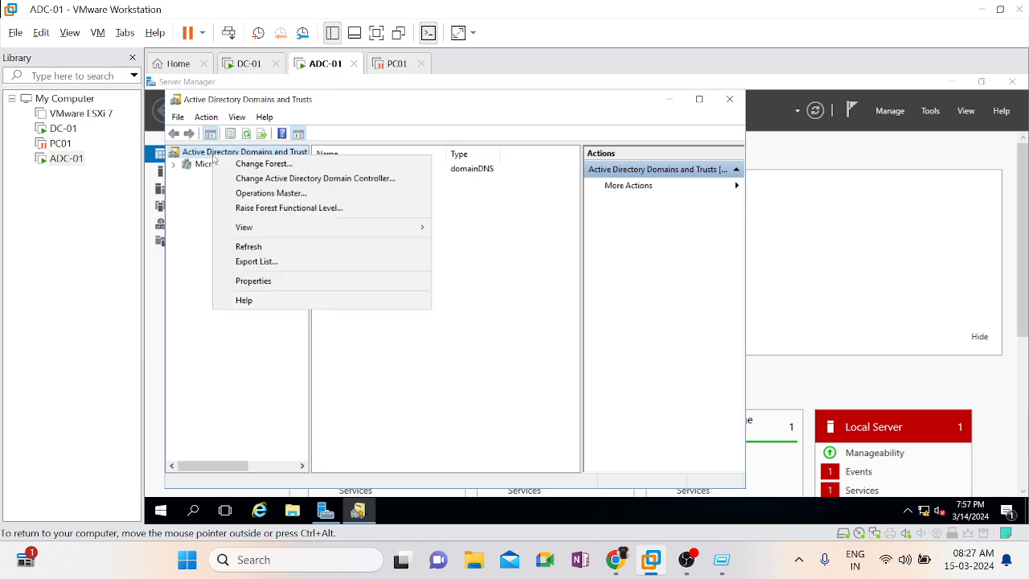
click(275, 195)
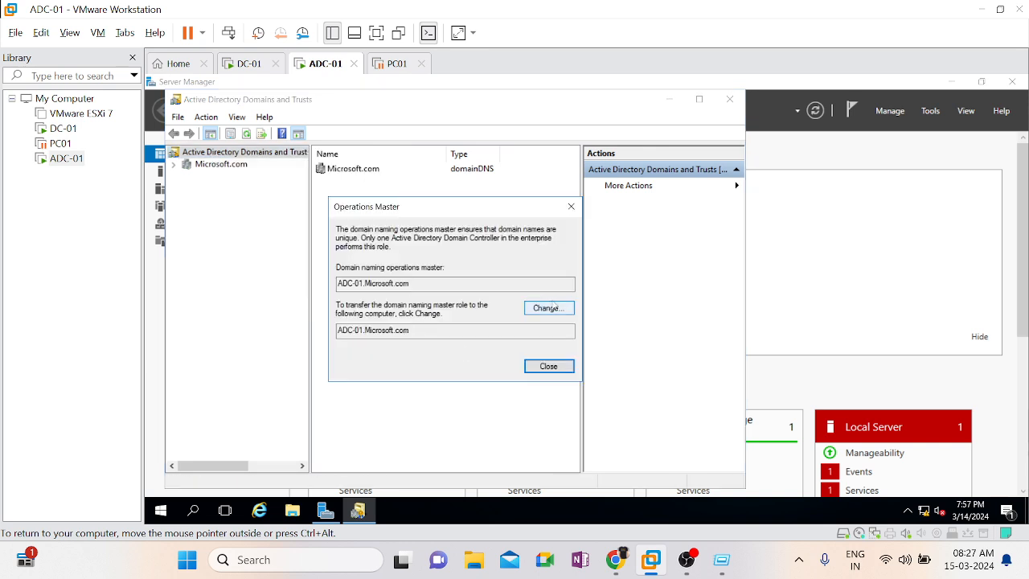
click(564, 365)
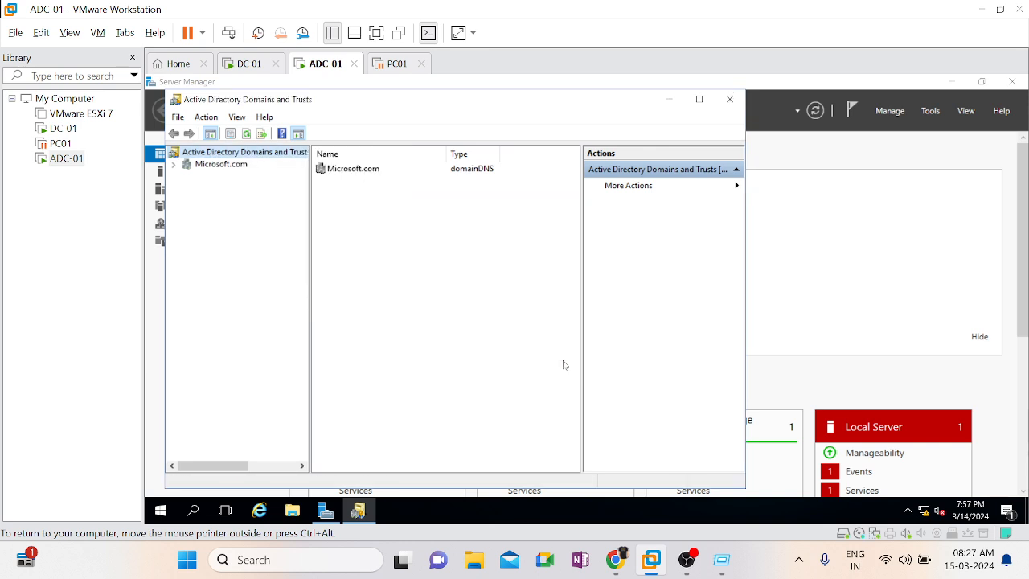
Change the active directory domain controller for Active Directory Domains and Trusts to DC-01.Microsoft.com
right_click(208, 154)
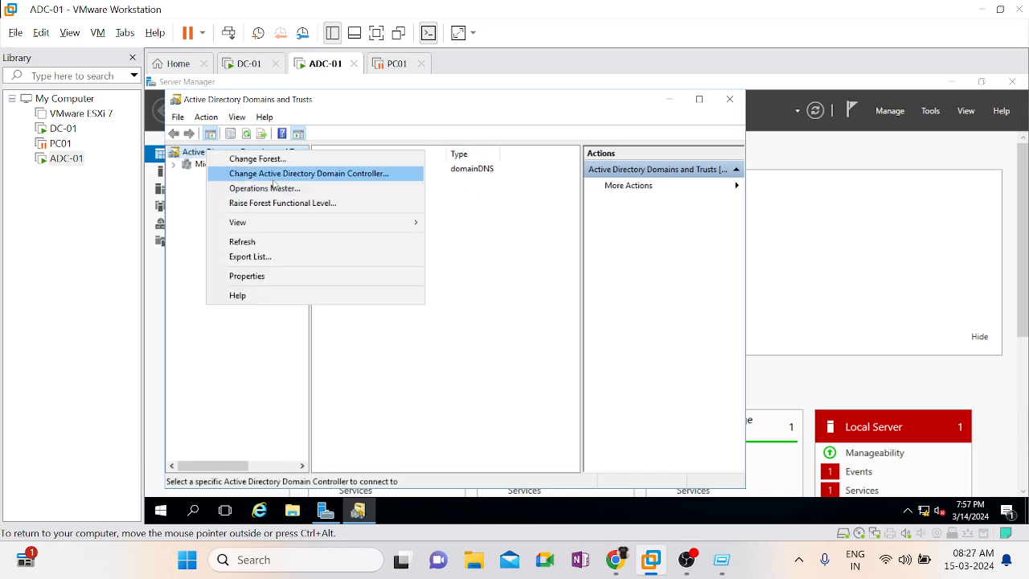
click(273, 176)
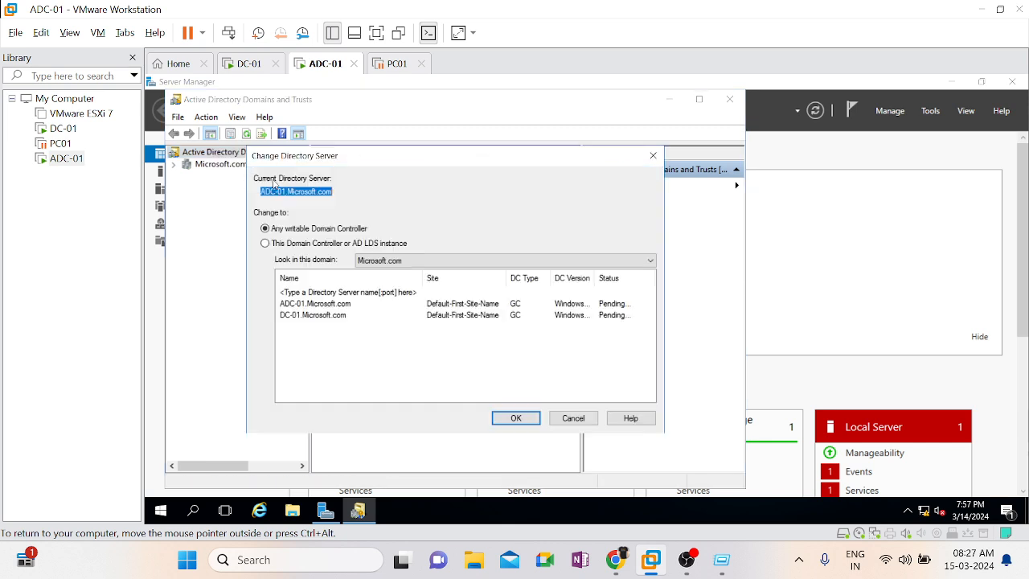
click(322, 316)
click(516, 418)
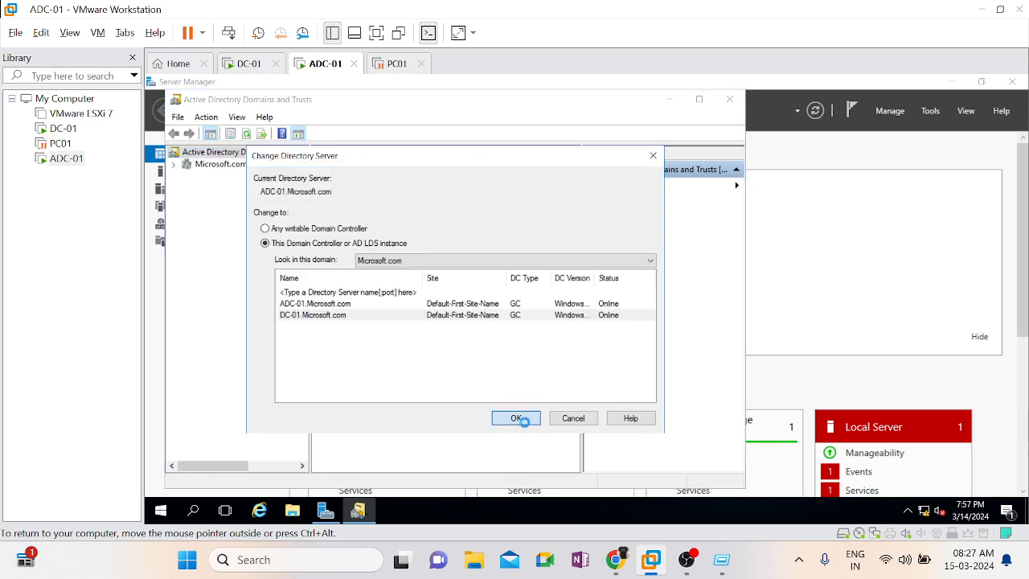
Transfer the domain naming operations master role to DC-01.Microsoft.com and close the Operations Master dialog
click(233, 167)
right_click(232, 167)
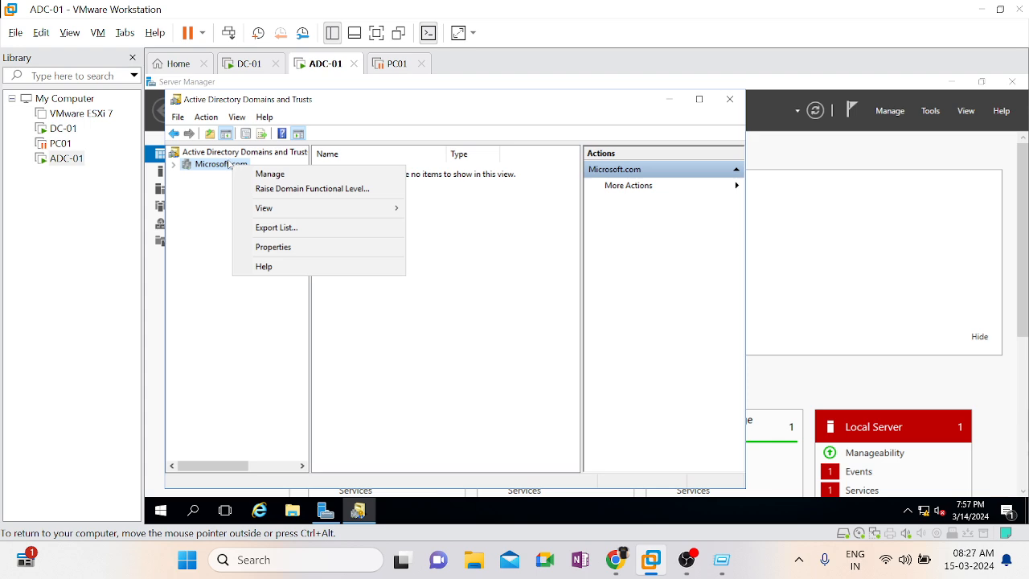
click(229, 161)
right_click(228, 160)
click(215, 155)
right_click(215, 155)
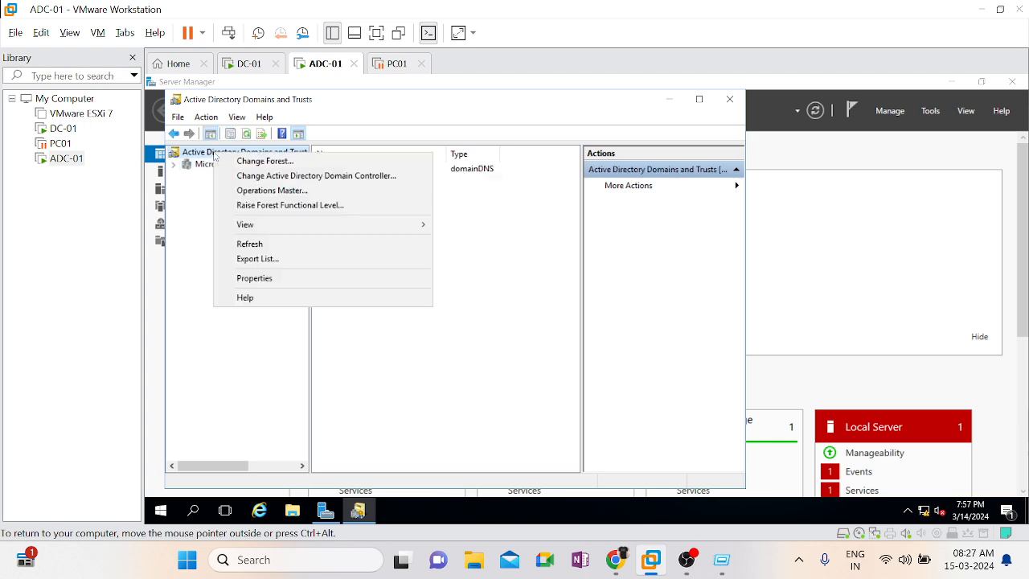
click(271, 190)
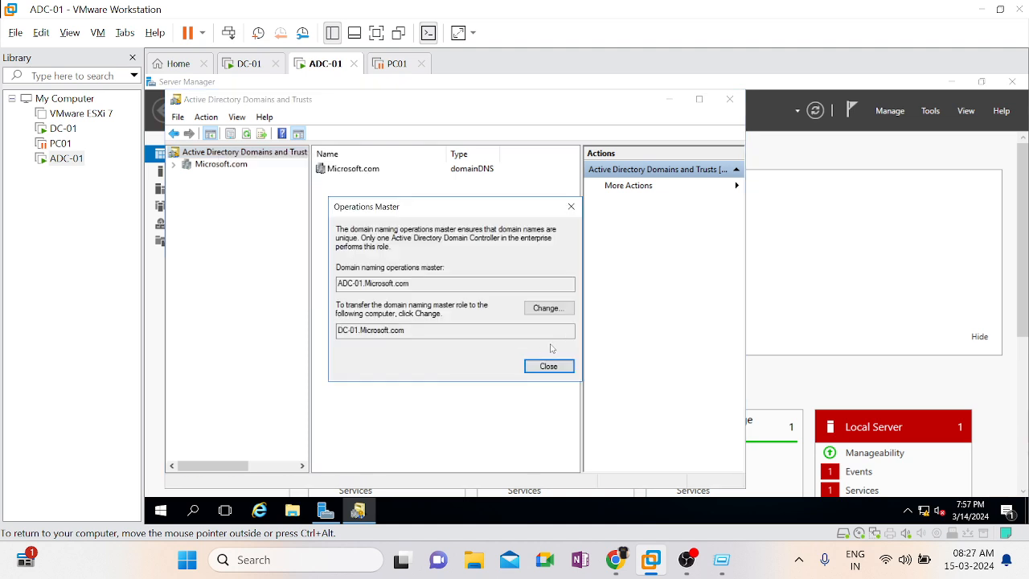
click(563, 314)
click(640, 346)
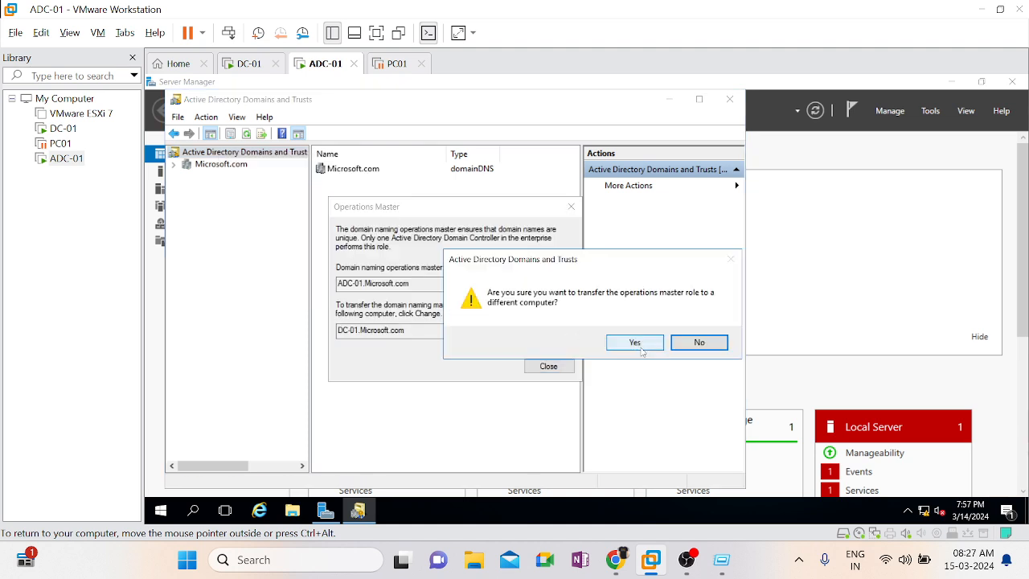
click(673, 344)
click(549, 366)
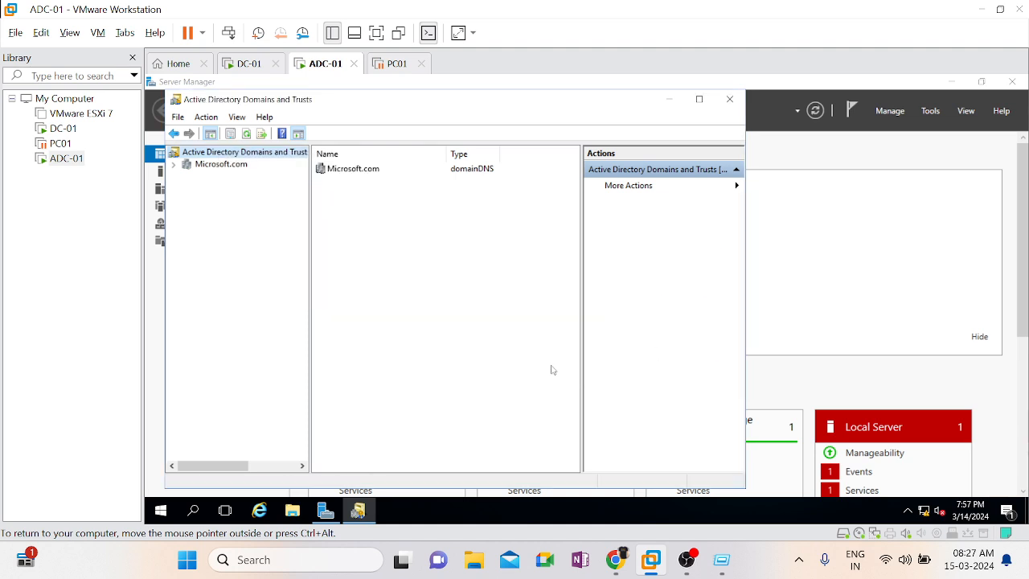
Open a new MMC console from the Run dialog and add the Active Directory Schema snap-in to it
key(super+r)
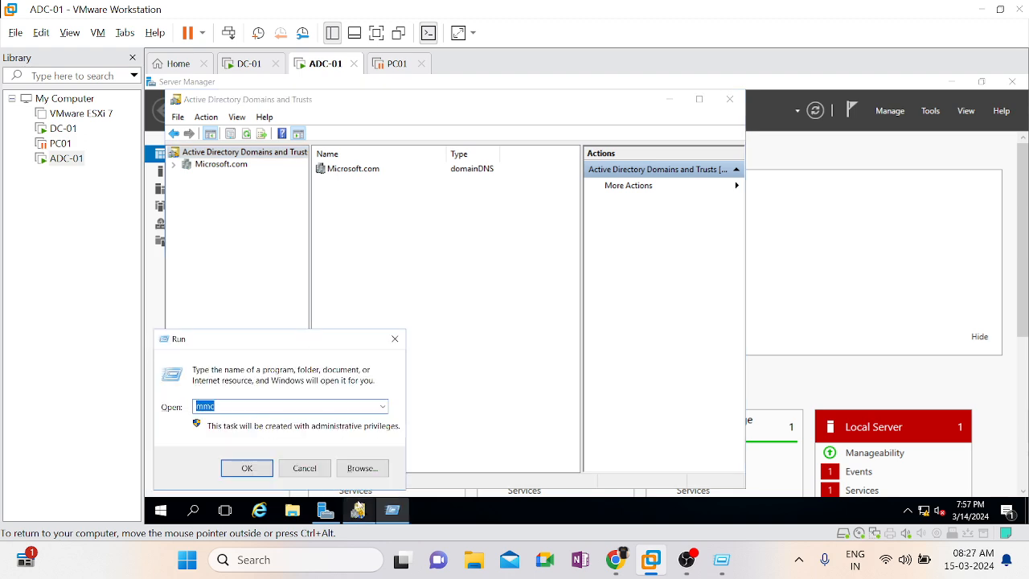
key(Return)
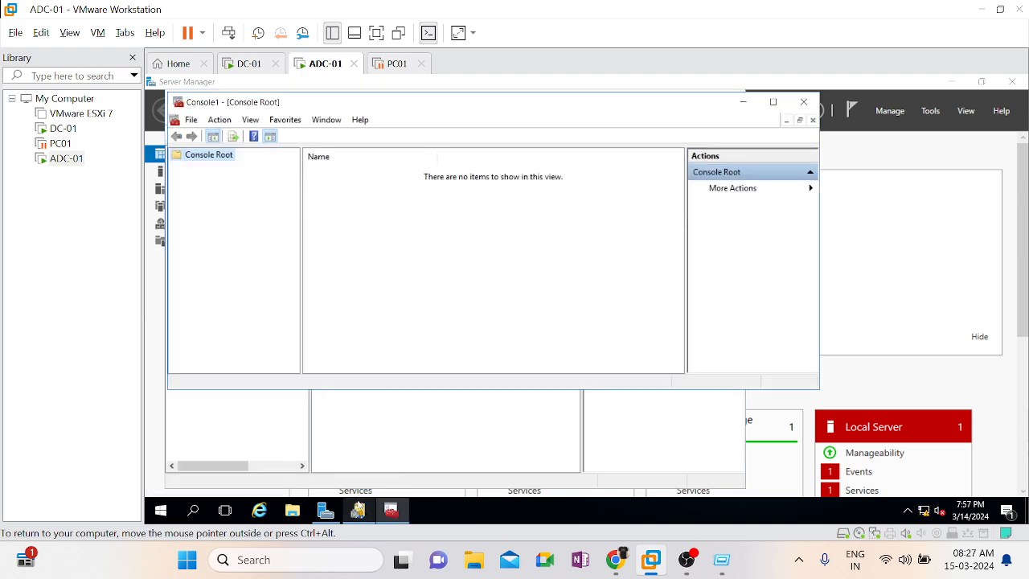
click(194, 123)
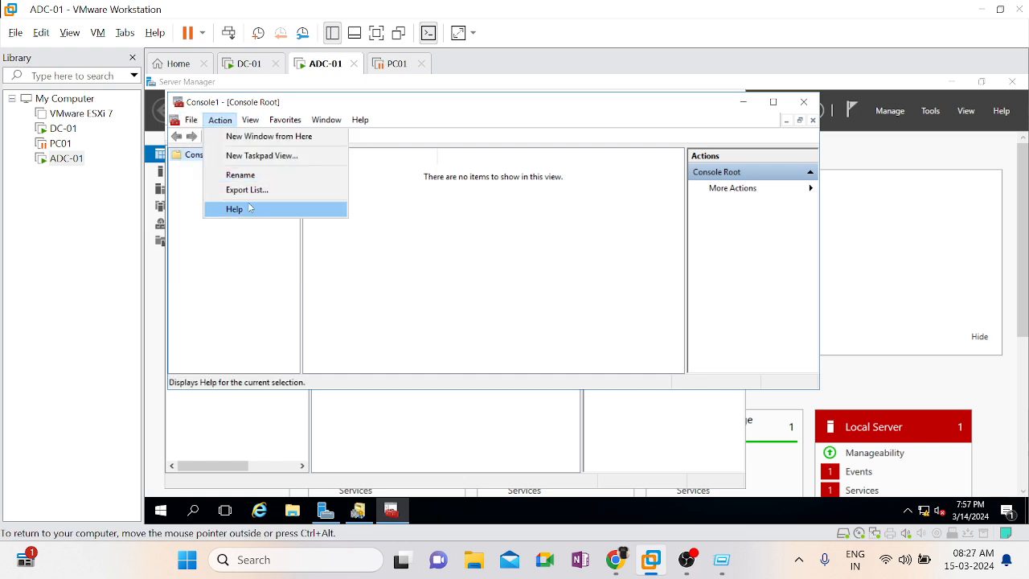
click(246, 200)
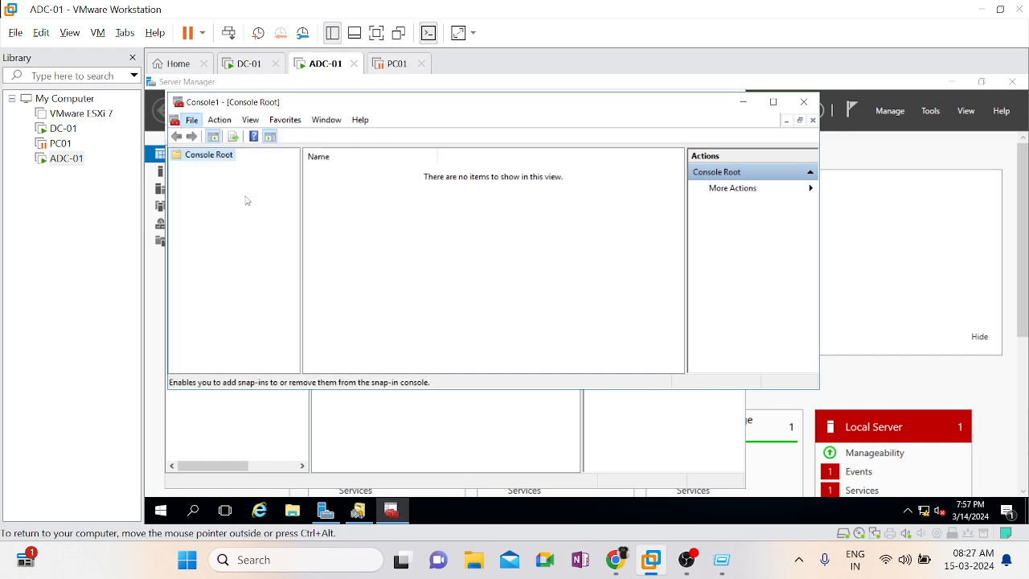
double_click(341, 181)
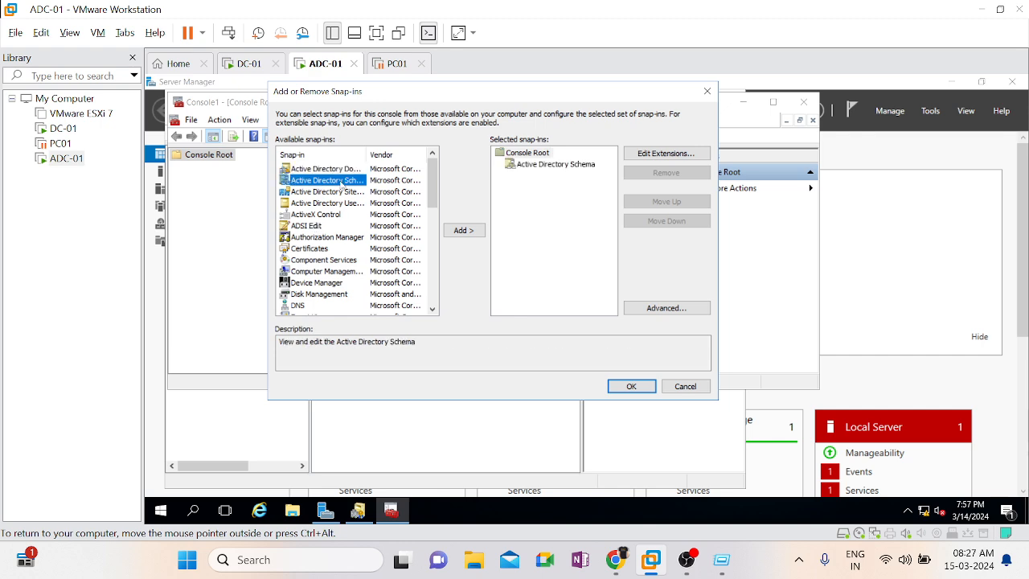
click(630, 386)
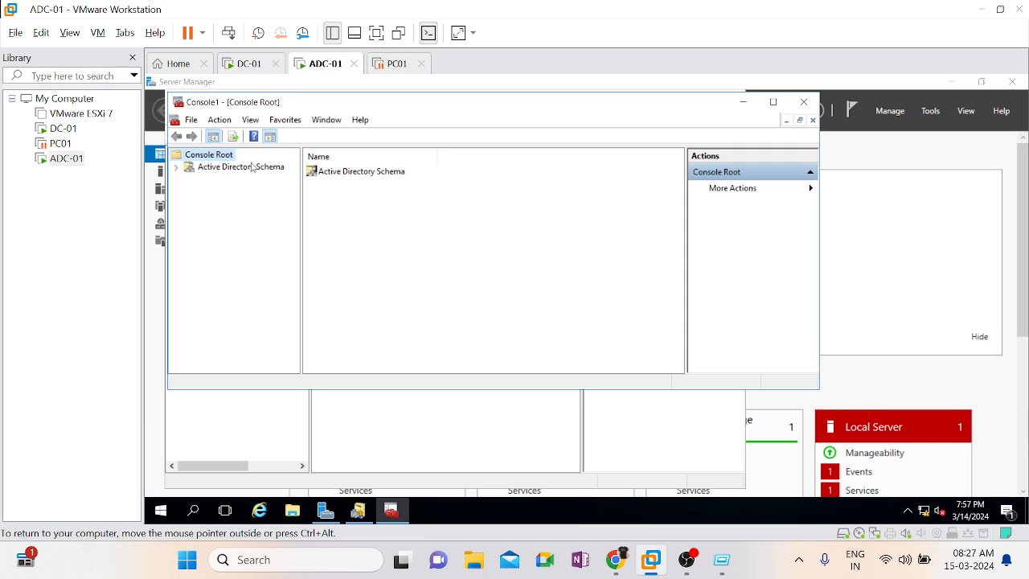
Change the Active Directory Schema snap-in's directory server to DC-01.Microsoft.com and dismiss the schema master notice
right_click(250, 168)
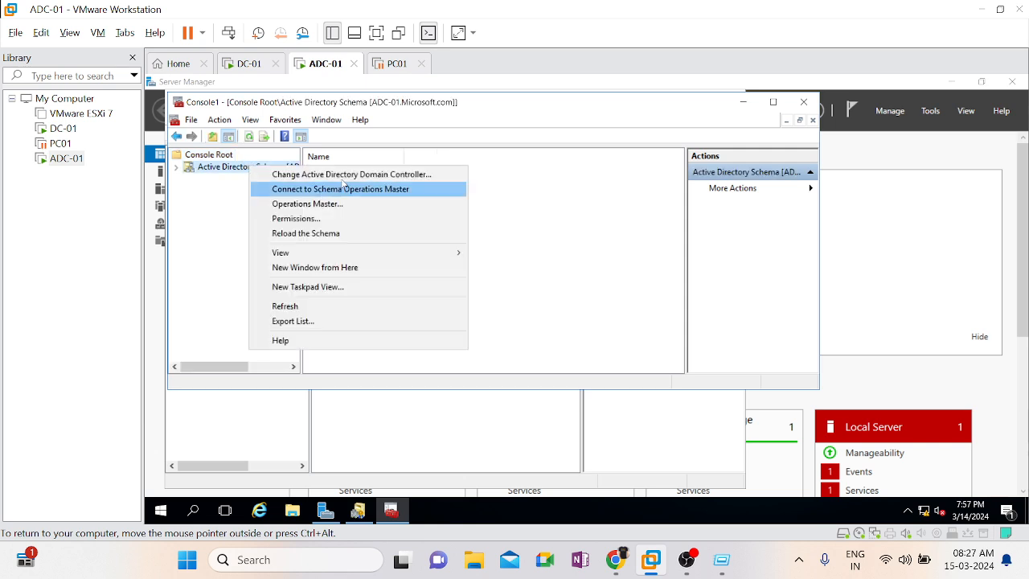
click(342, 177)
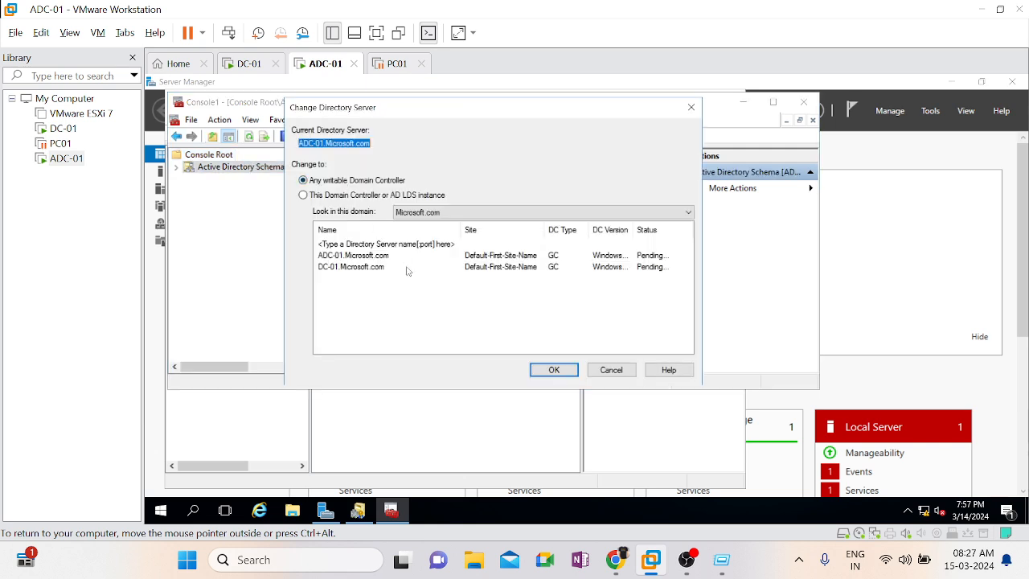
double_click(362, 271)
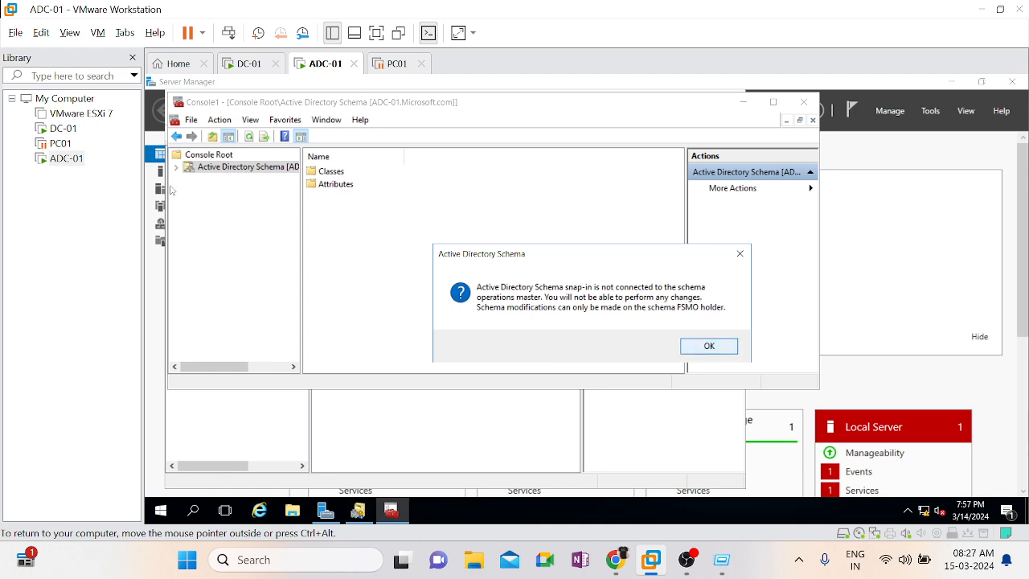
click(686, 348)
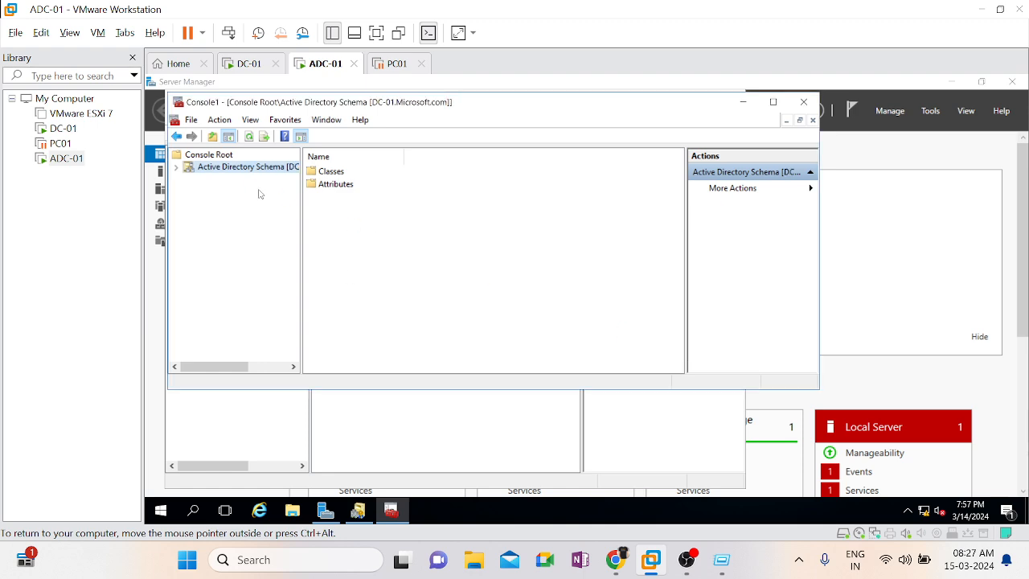
Transfer the schema master role to DC-01.Microsoft.com, and start closing the console by agreeing to save its settings
right_click(228, 174)
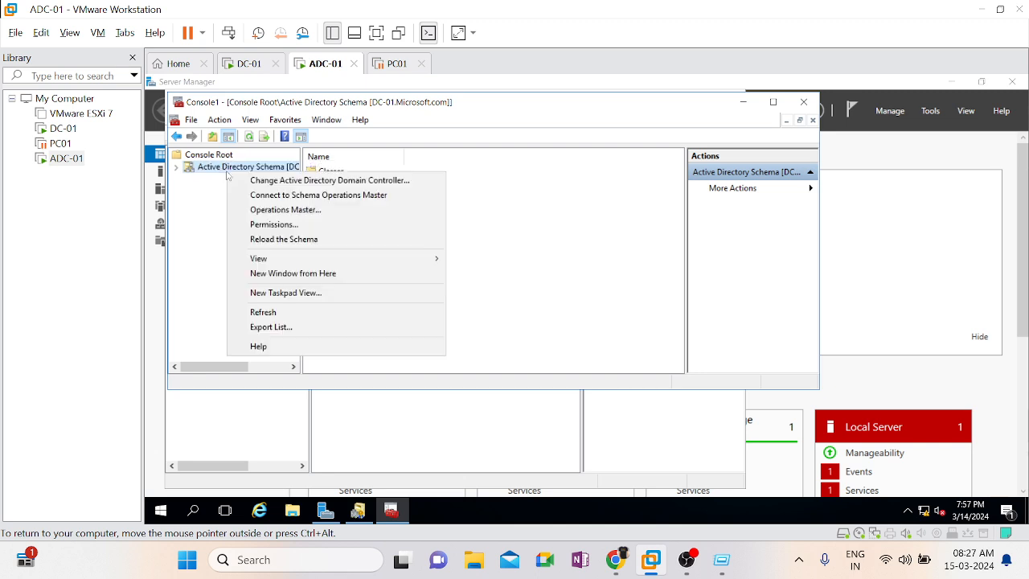
click(303, 210)
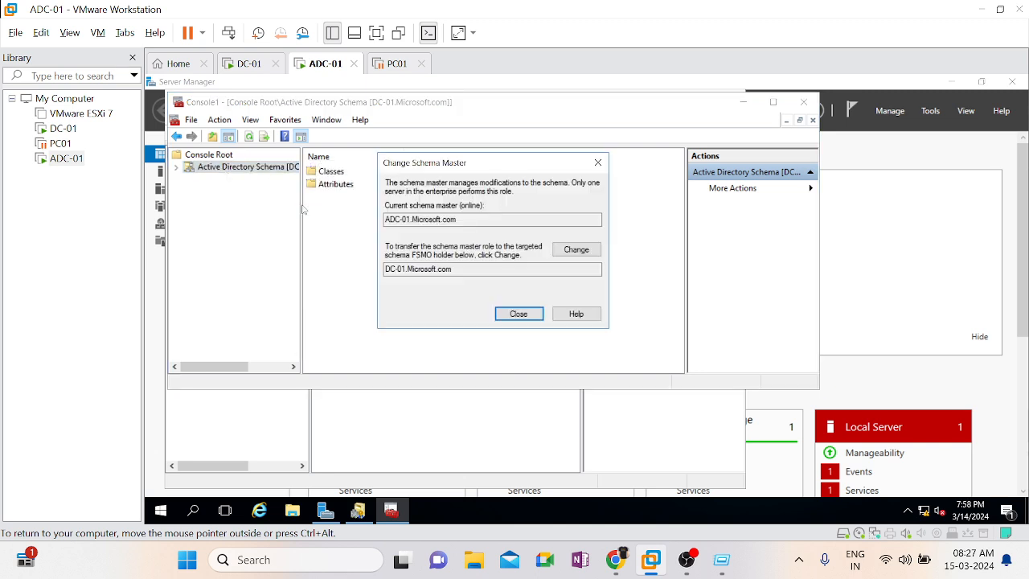
click(582, 250)
click(619, 342)
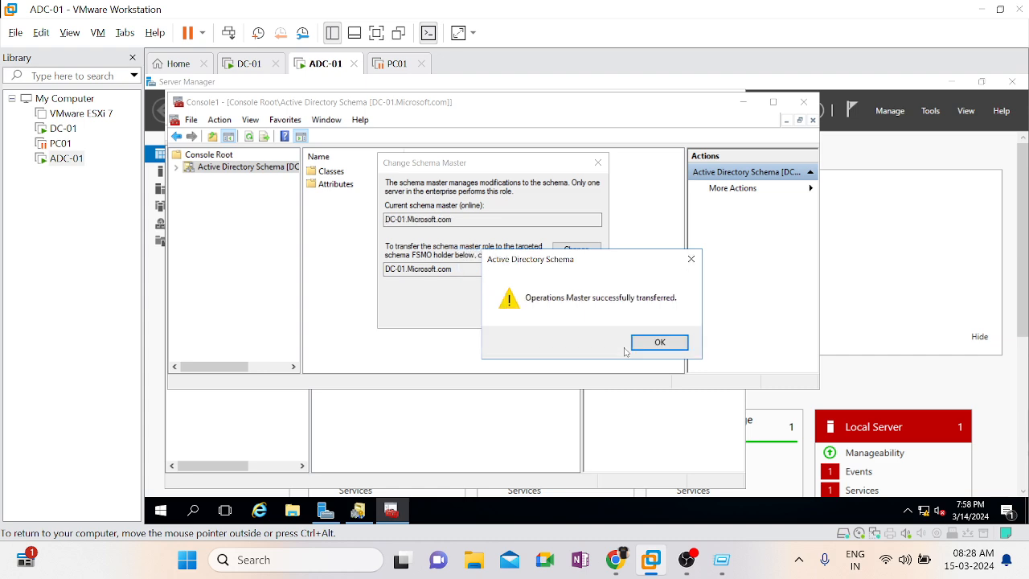
click(644, 341)
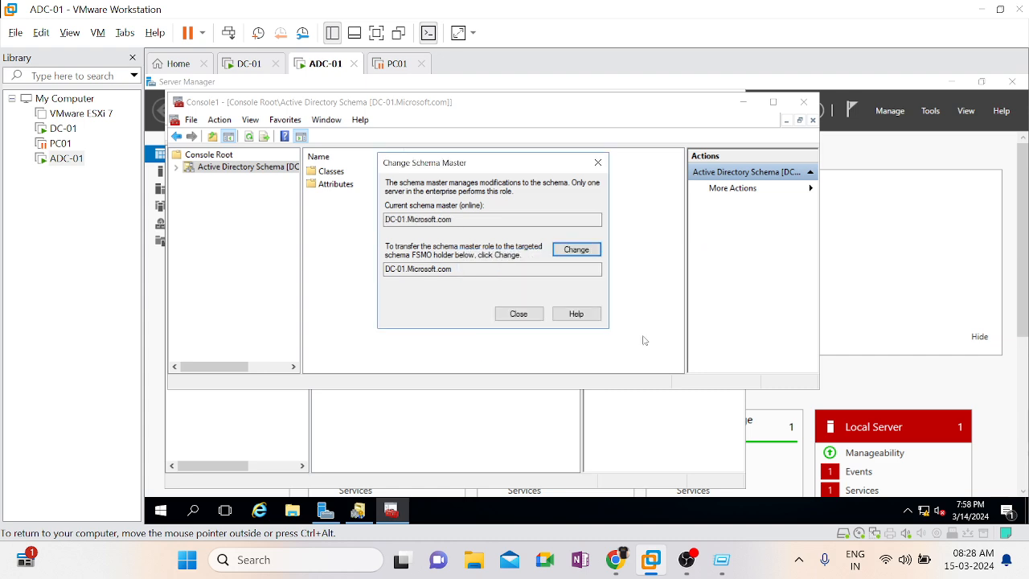
click(533, 315)
click(801, 103)
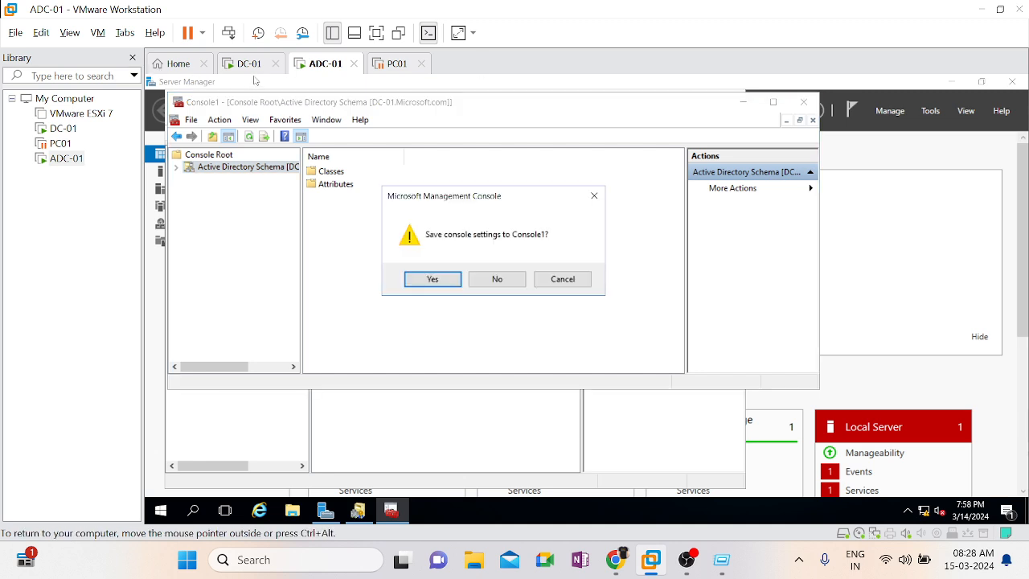
click(432, 279)
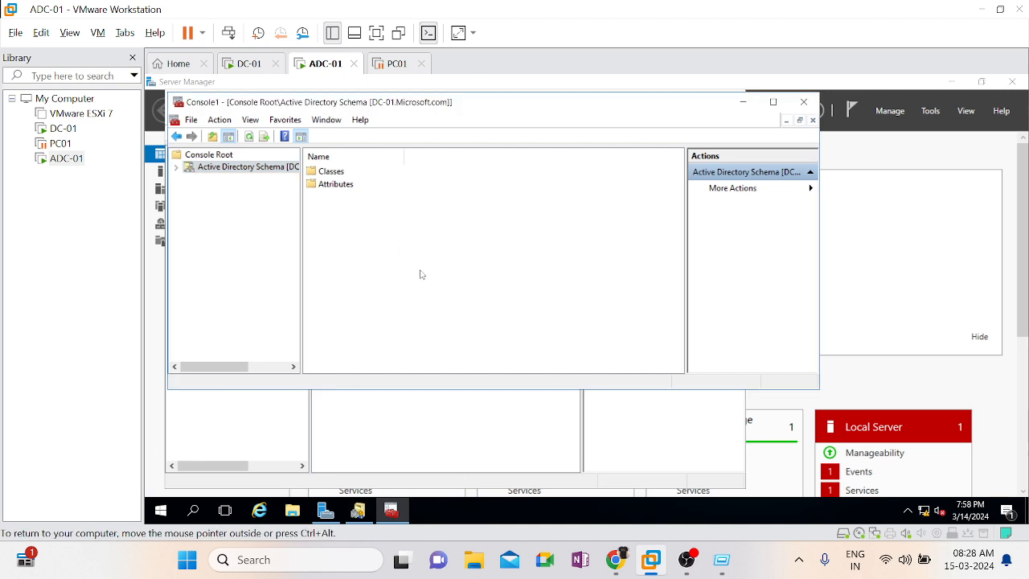
Switch to the DC-01 virtual machine, clear its command prompt and run netdom query fsmo
click(247, 66)
click(611, 417)
text(cls)
key(Return)
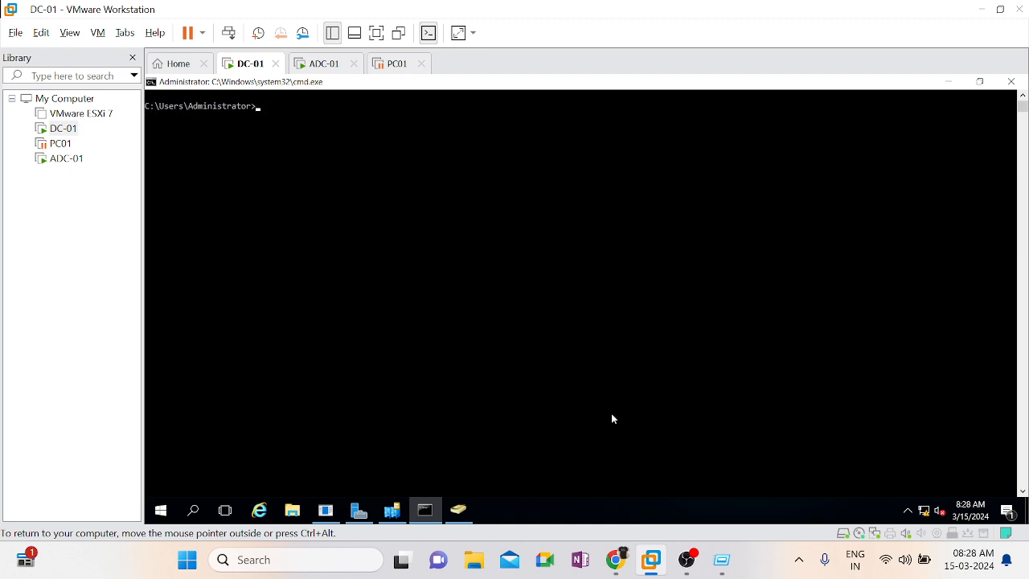
key(Up)
key(Up)
key(Return)
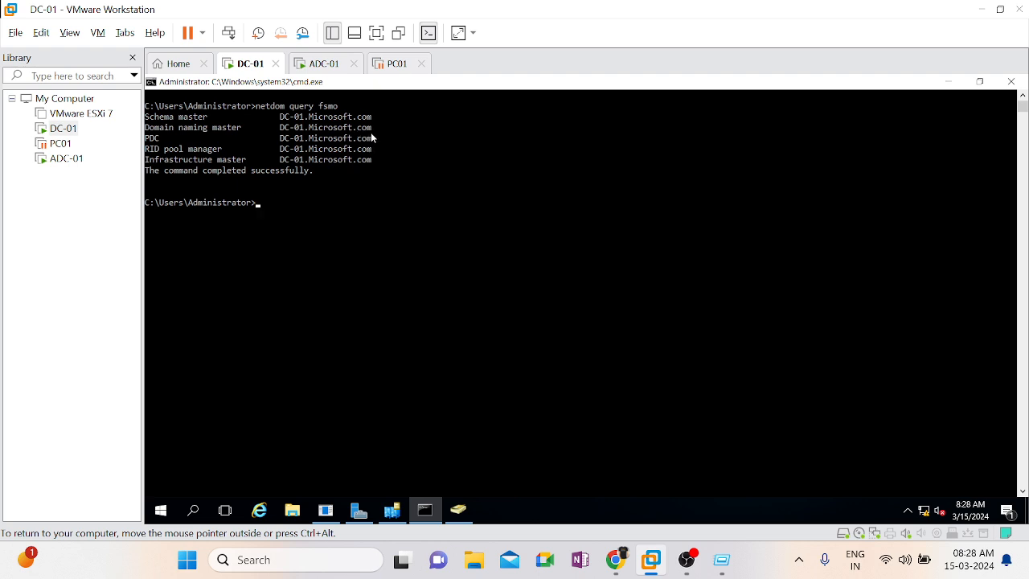
Review the FSMO role holders in the command output, highlighting the schema master and domain naming master lines
drag(371, 133, 283, 121)
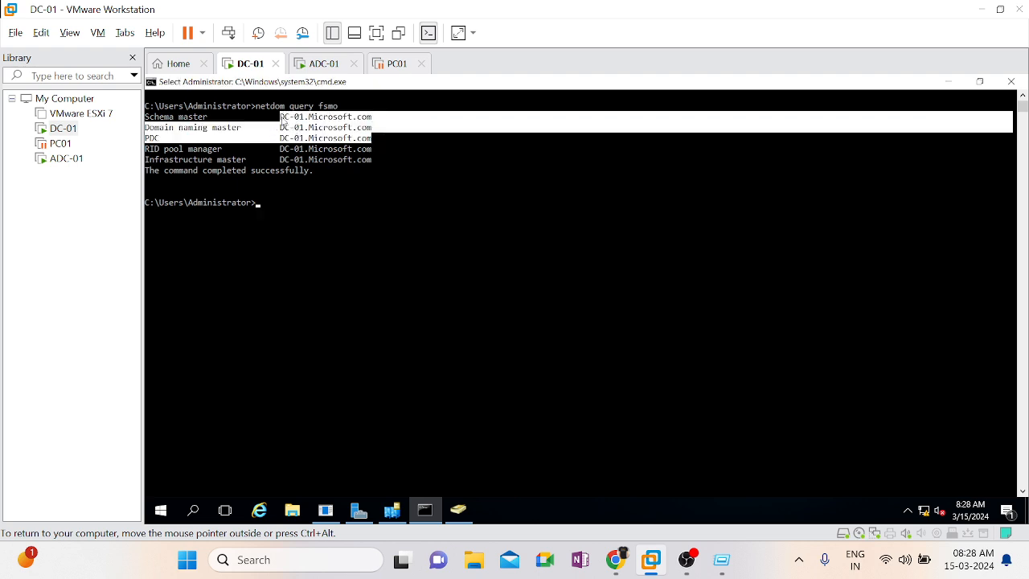
click(392, 171)
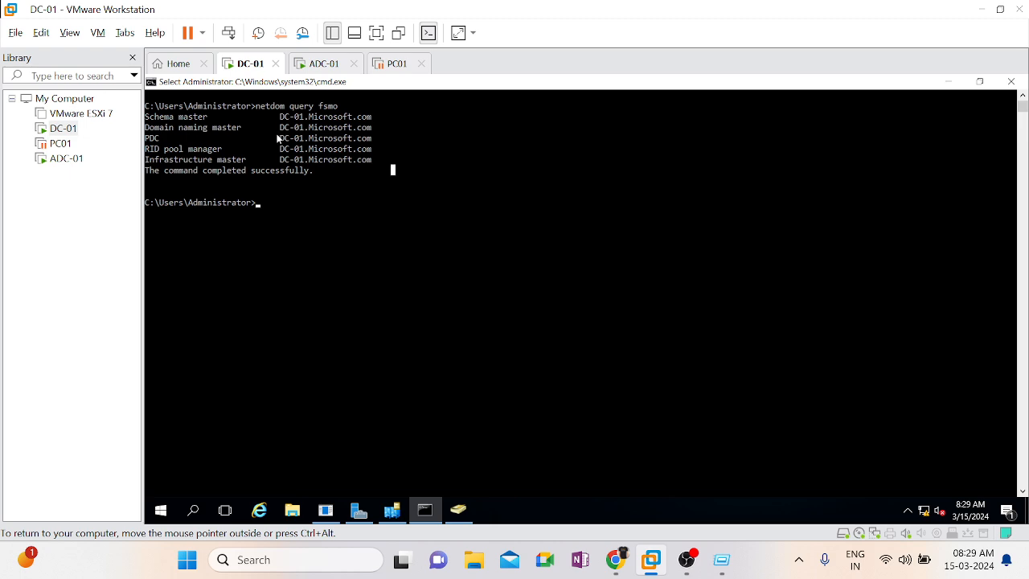
drag(277, 139, 147, 122)
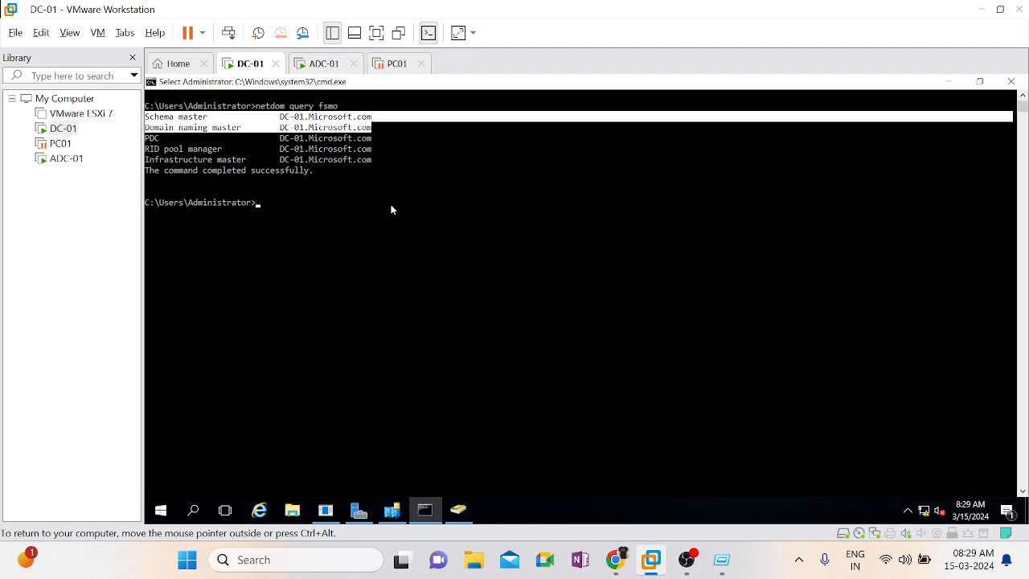
click(586, 277)
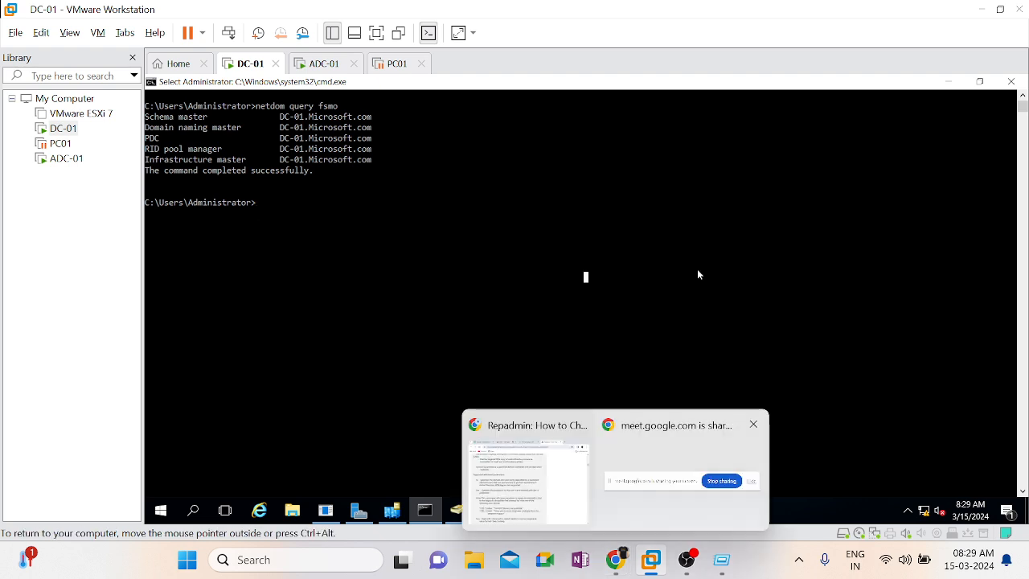
Open Active Directory Domains and Trusts from Server Manager on DC-01
click(359, 510)
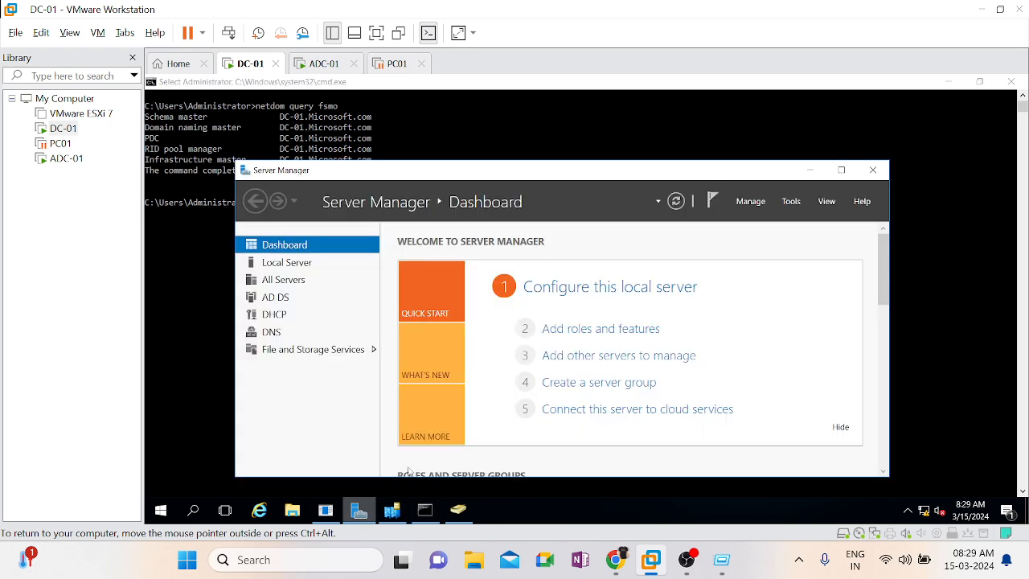
click(792, 202)
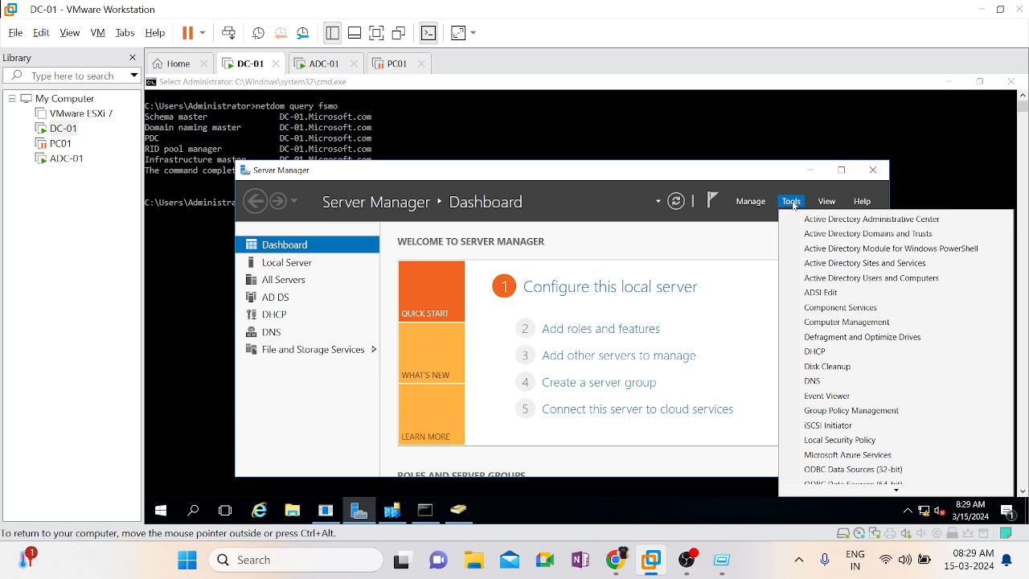
click(882, 238)
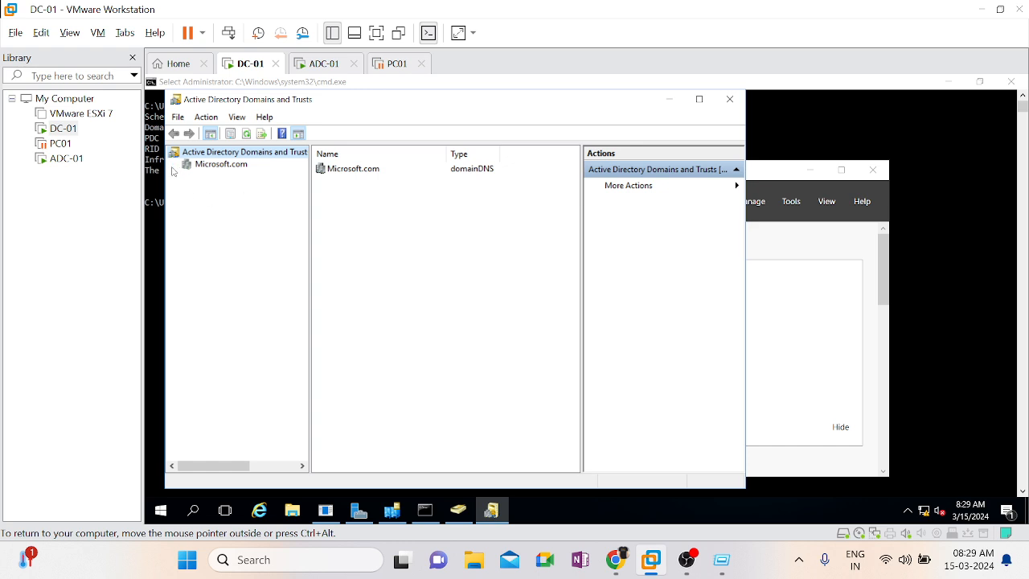
click(202, 165)
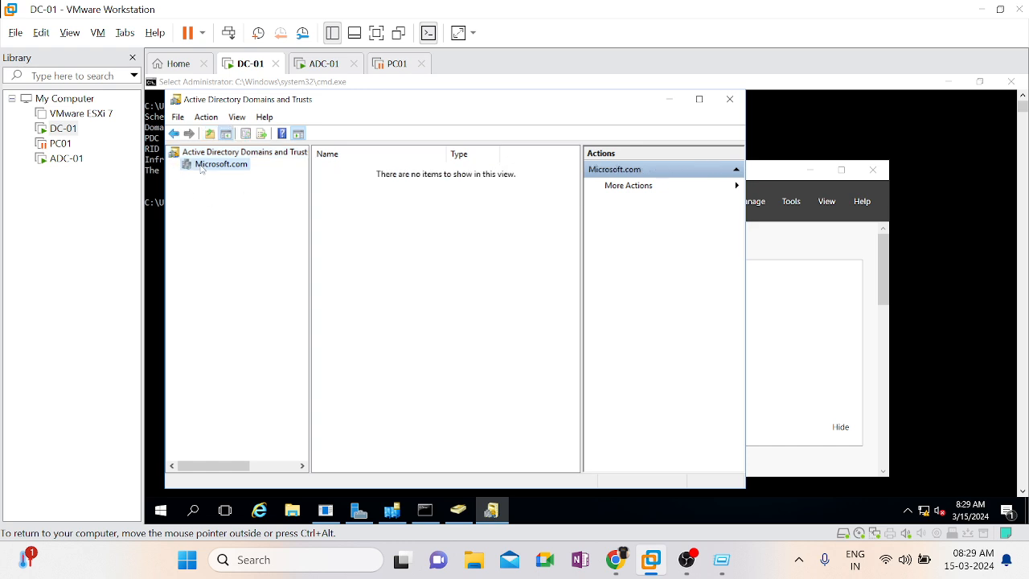
right_click(202, 168)
click(508, 319)
click(253, 157)
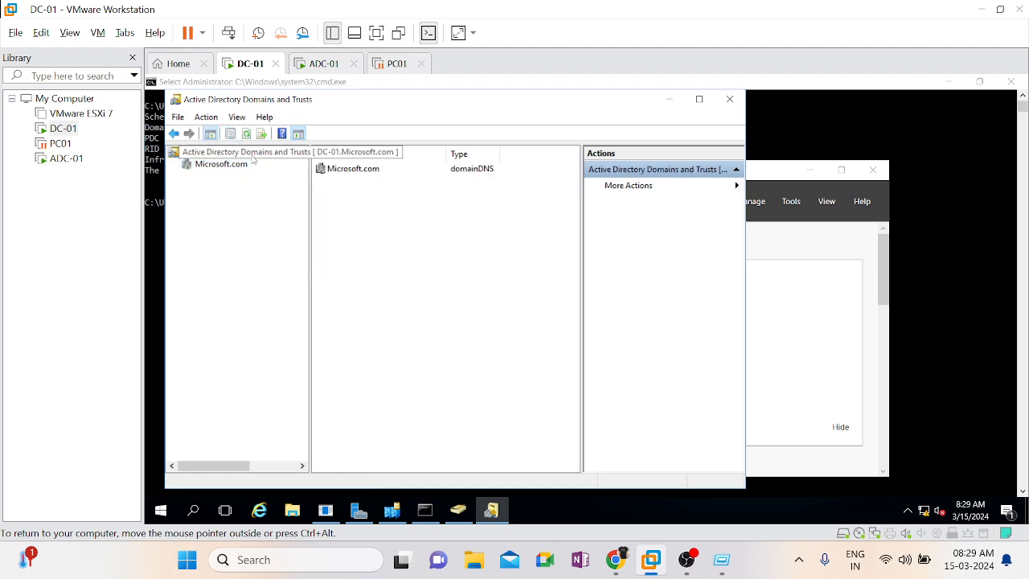
right_click(254, 157)
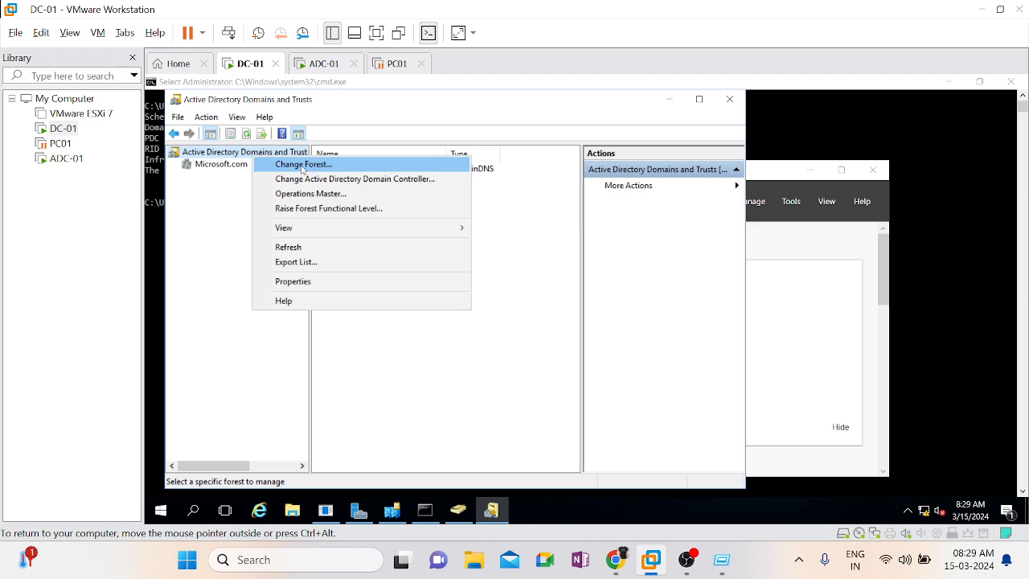
click(411, 335)
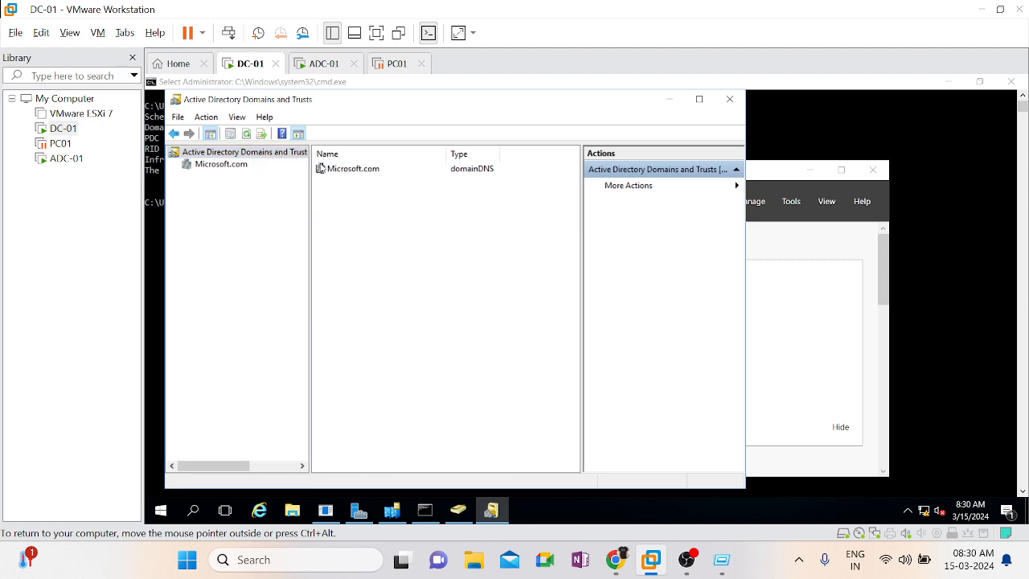
Open the properties of the Microsoft.com domain and show its outgoing and incoming trusts
click(224, 165)
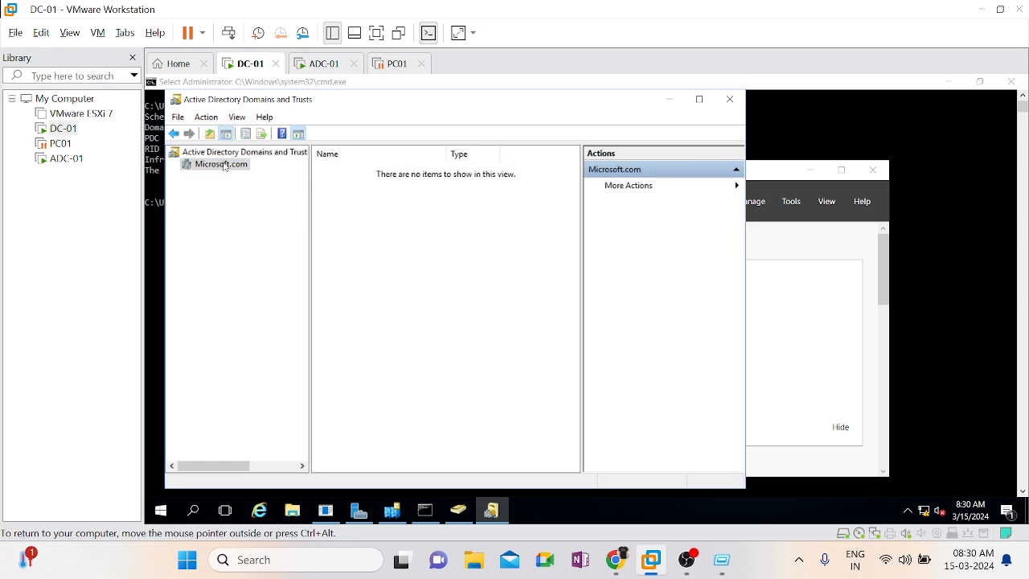
right_click(224, 166)
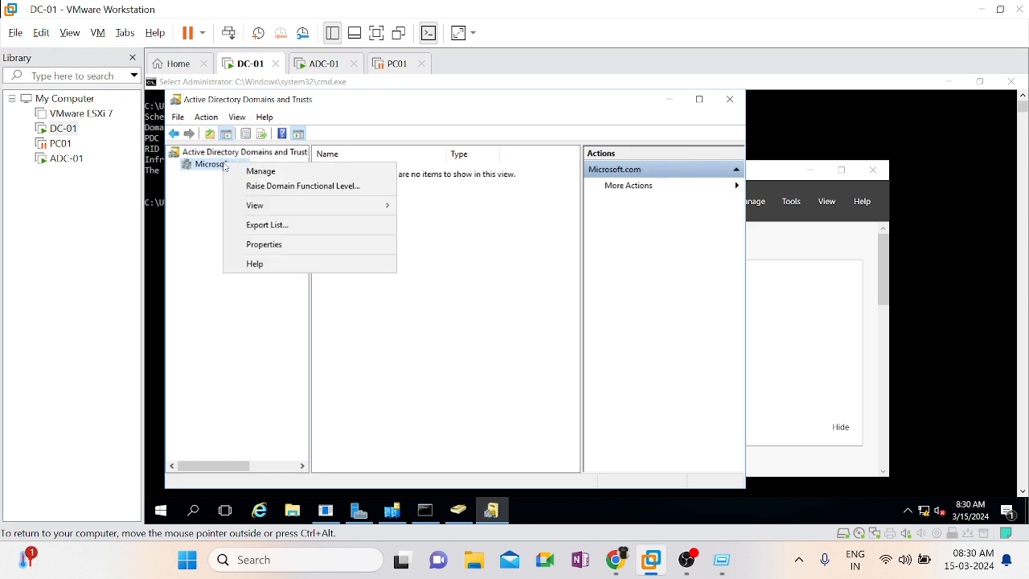
click(261, 245)
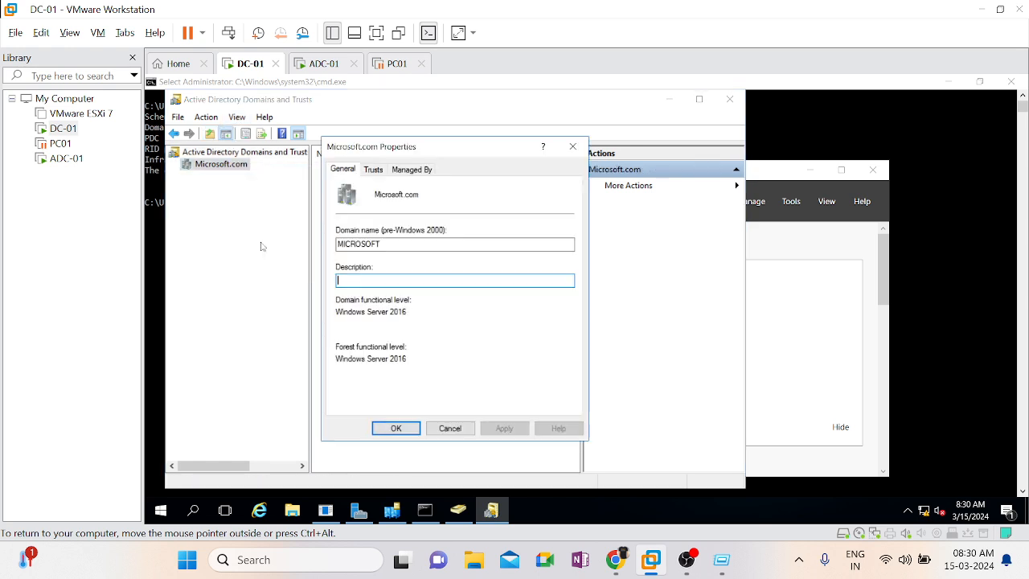
click(382, 171)
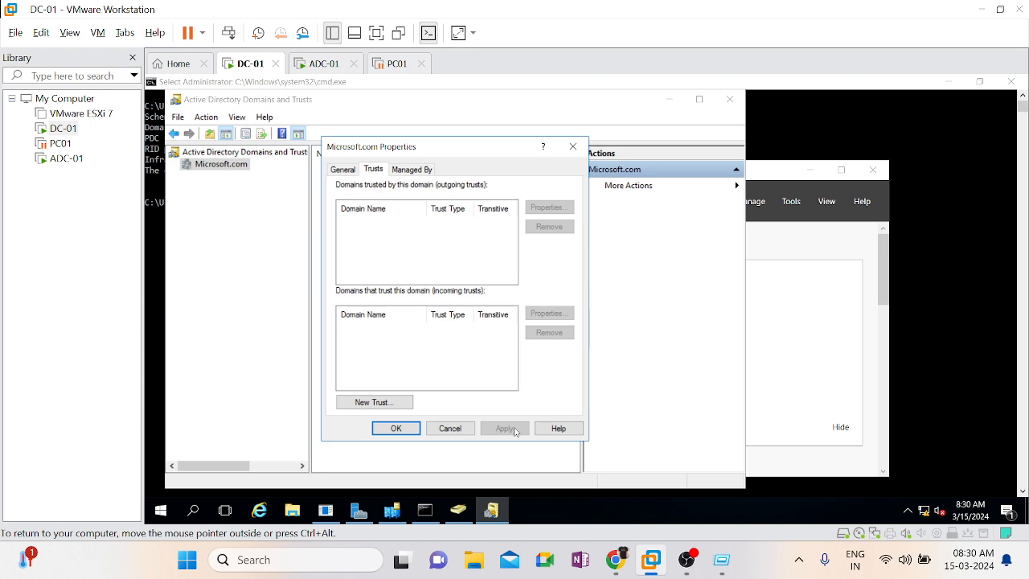
Try to create a new trust for the Microsoft.com domain using microsoft.com as the trust name, and finish the wizard
click(404, 404)
click(593, 441)
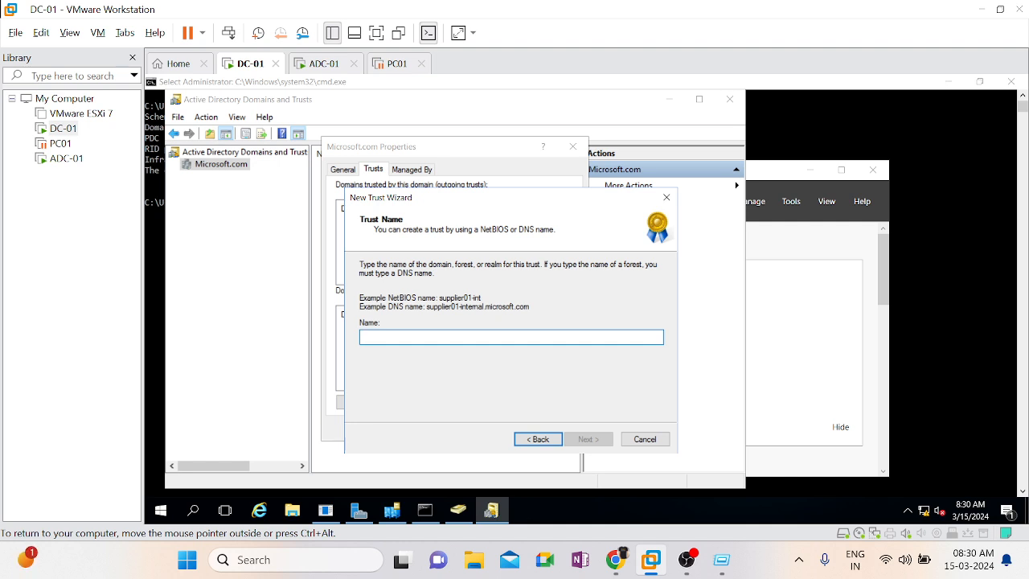
text(in)
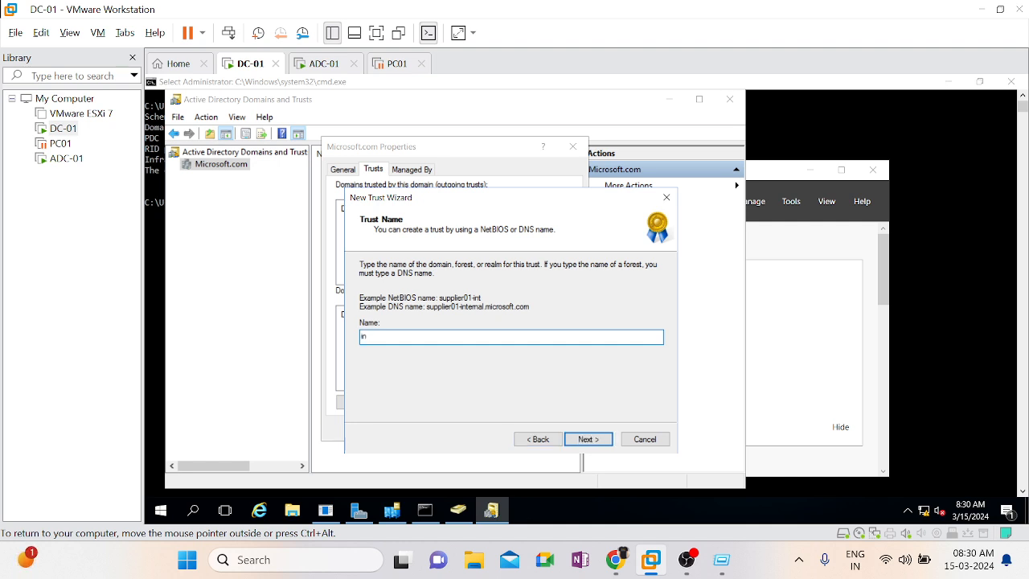
key(BackSpace)
key(BackSpace)
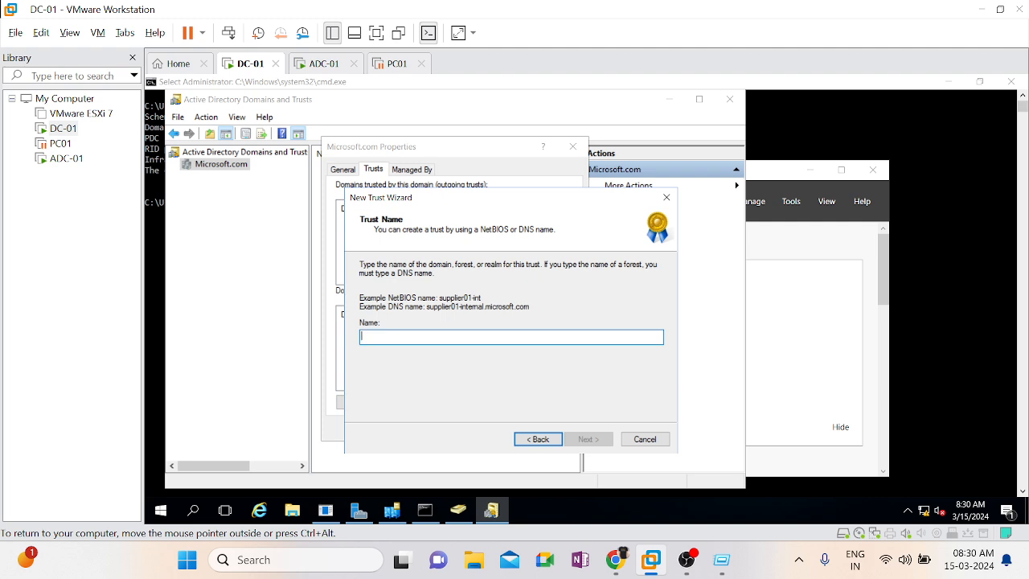
text(micros)
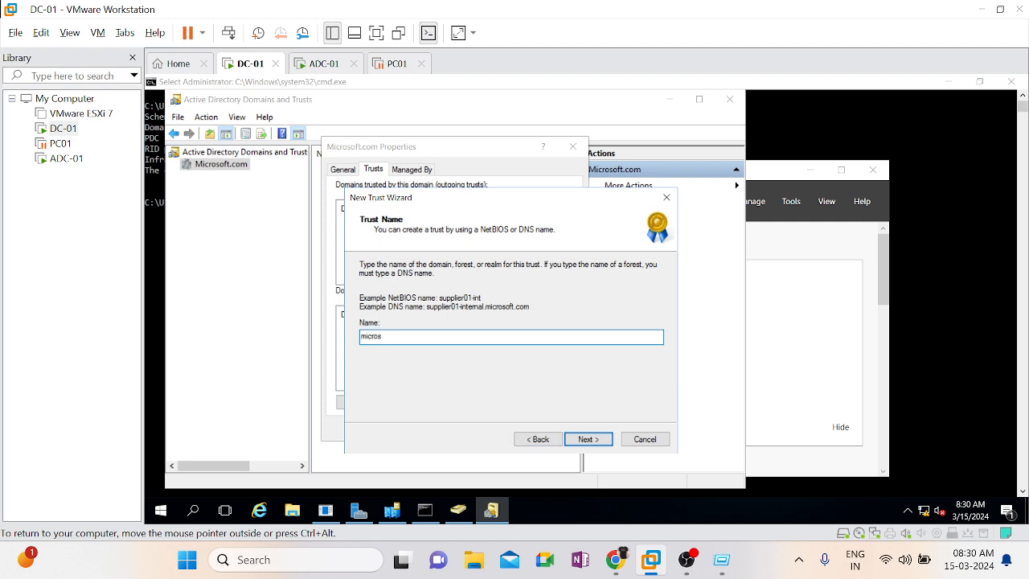
text(oft.com)
click(599, 441)
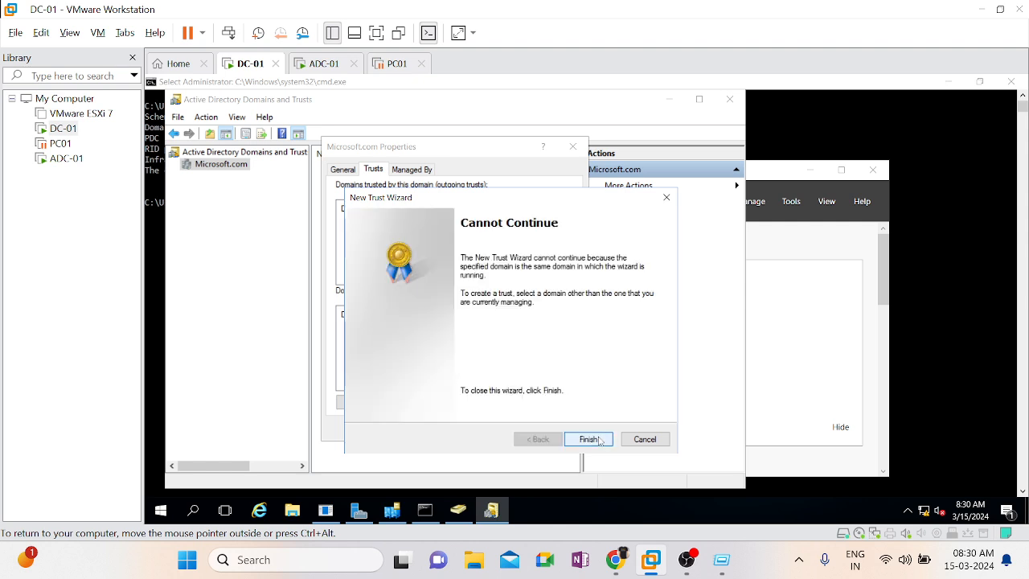
click(599, 442)
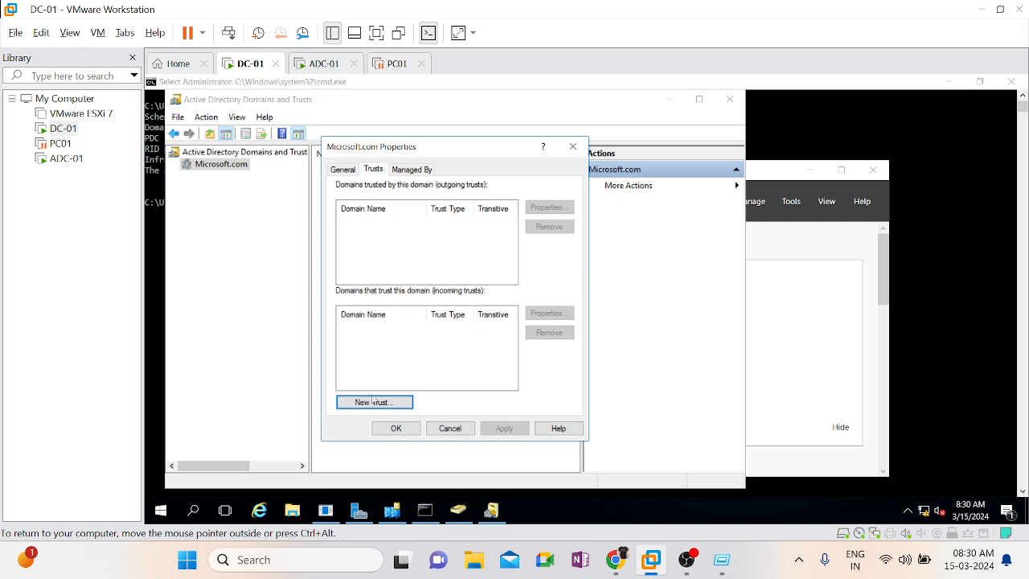
Try to create a new trust with the Windows domain instagram.com, and close the Microsoft.com properties
click(373, 402)
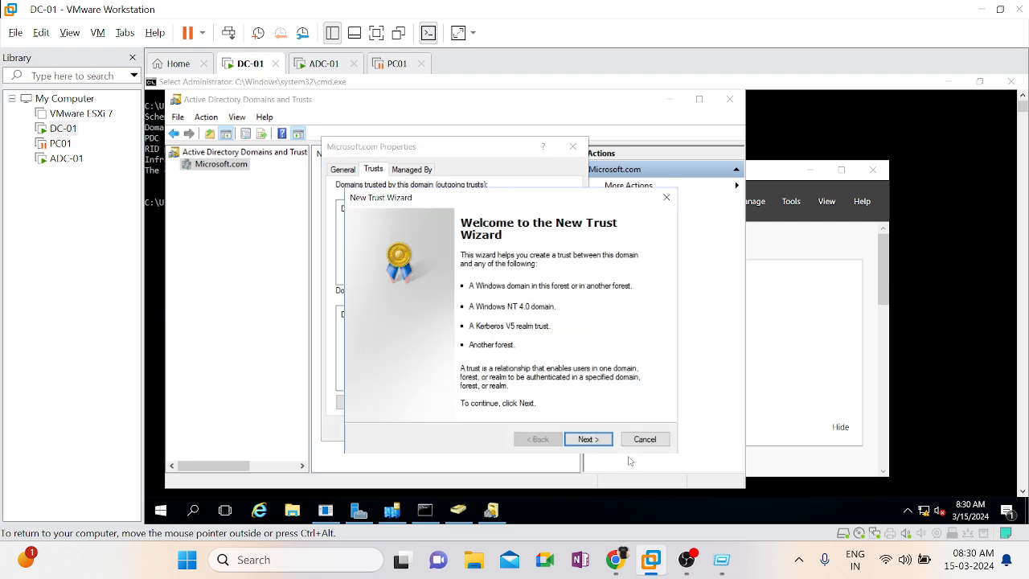
click(592, 441)
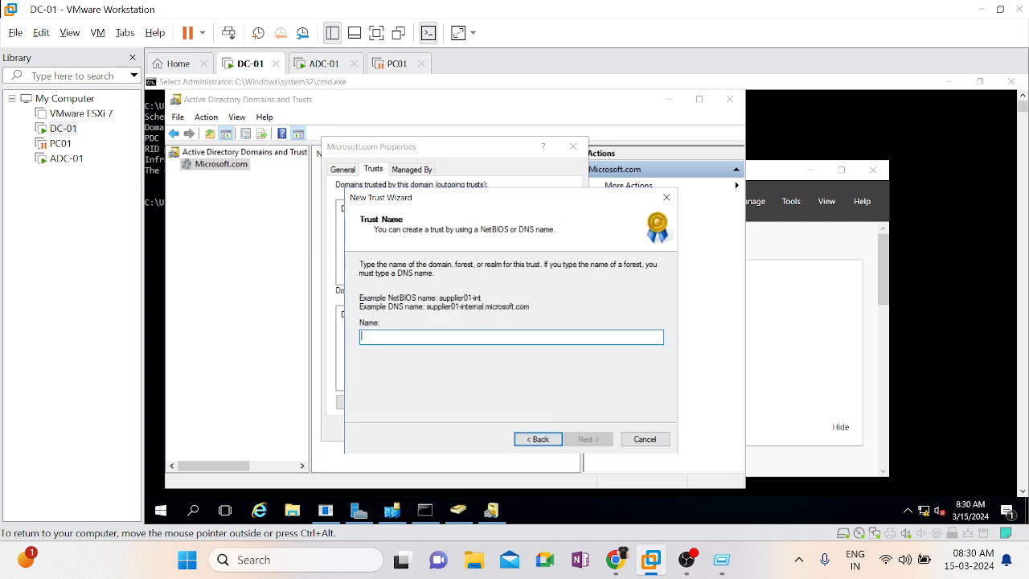
text(insta)
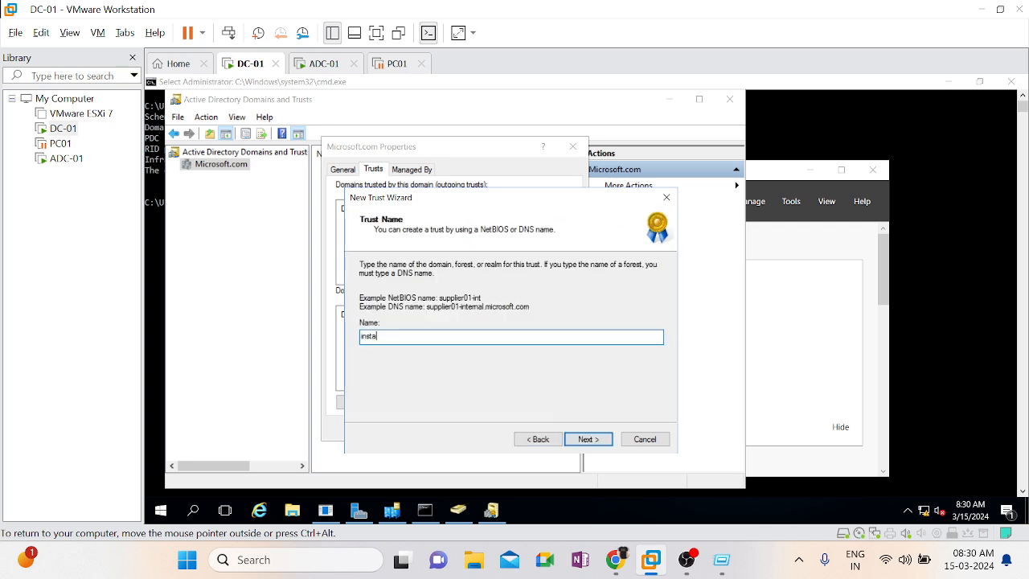
text(gram.com)
click(587, 440)
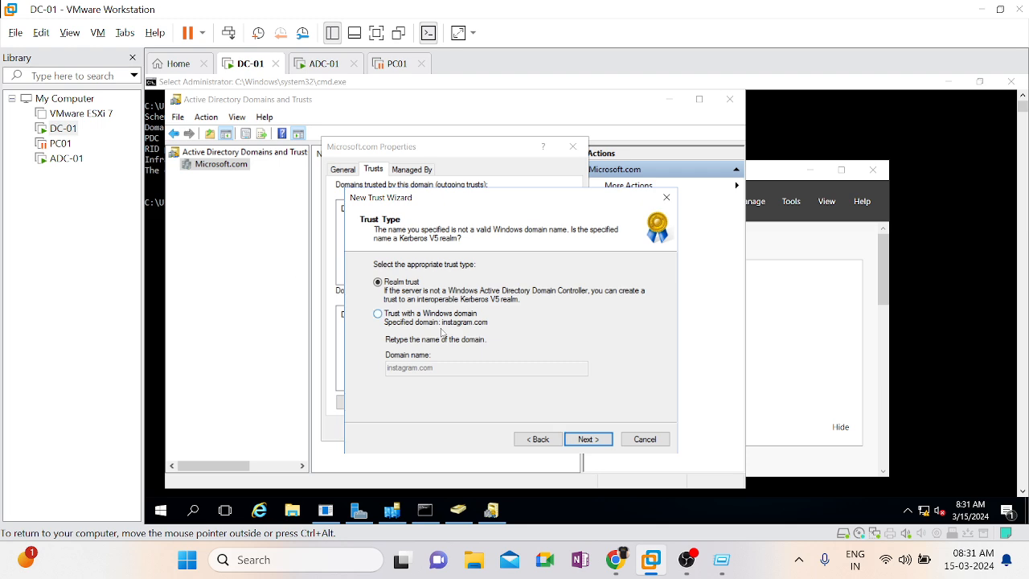
click(452, 320)
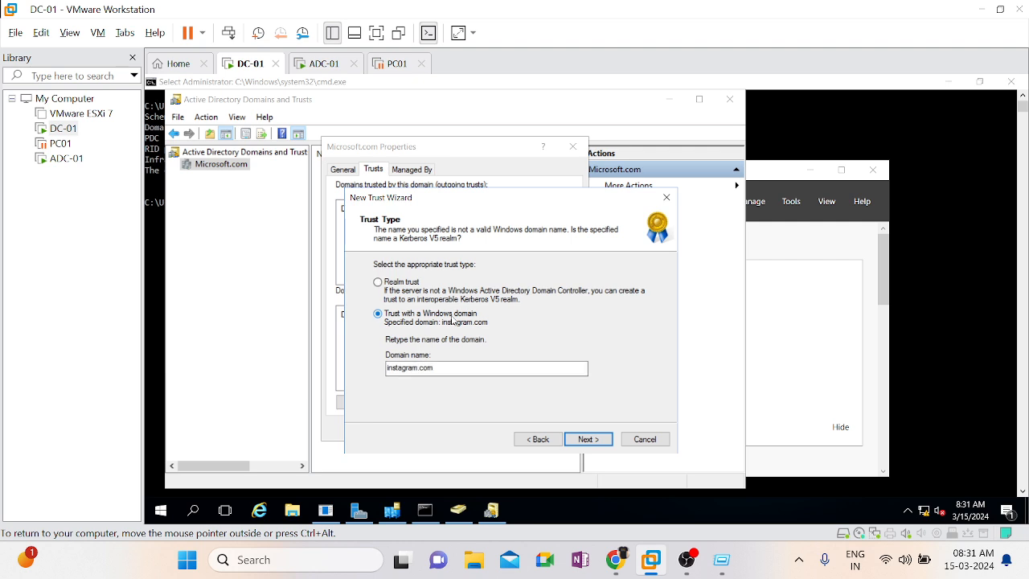
click(586, 439)
click(577, 445)
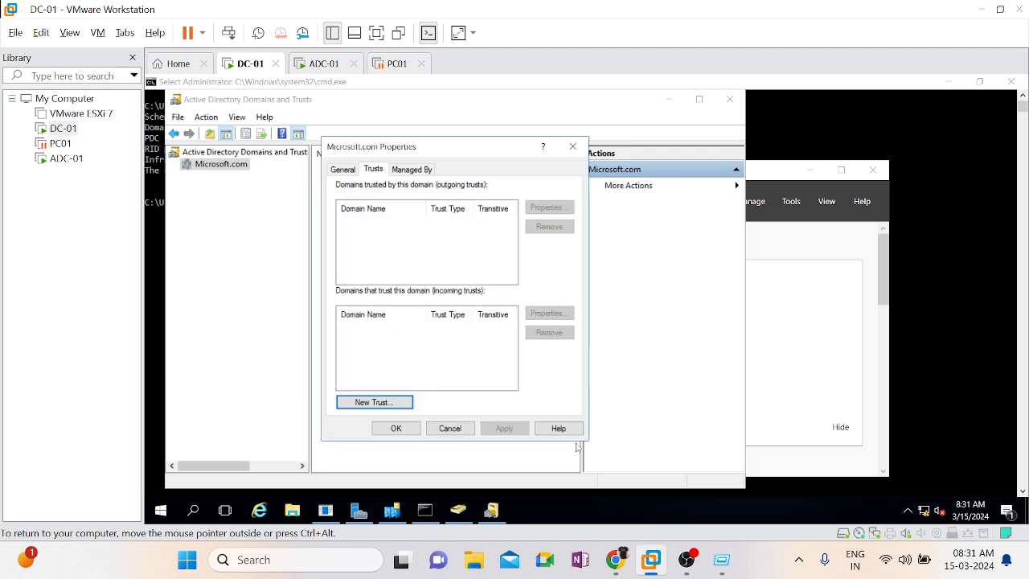
click(455, 432)
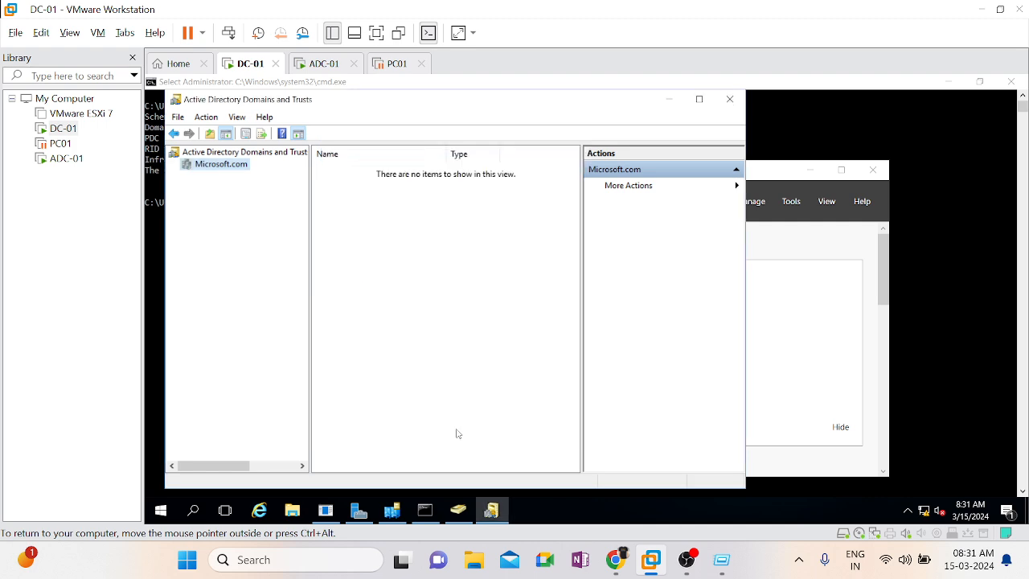
Review the trusts and managed-by details in the Microsoft.com domain properties, and close them without changes
right_click(229, 164)
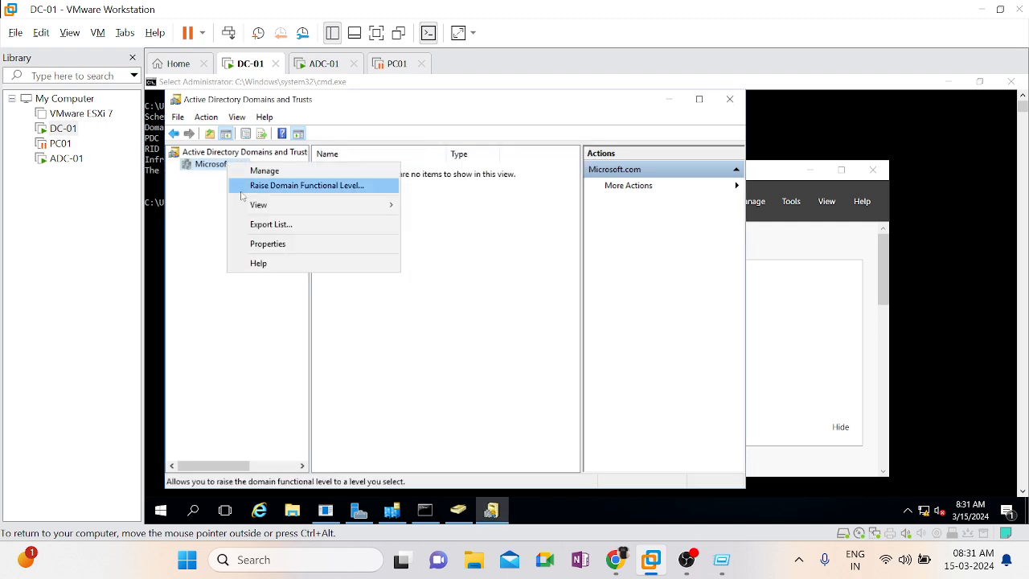
click(263, 246)
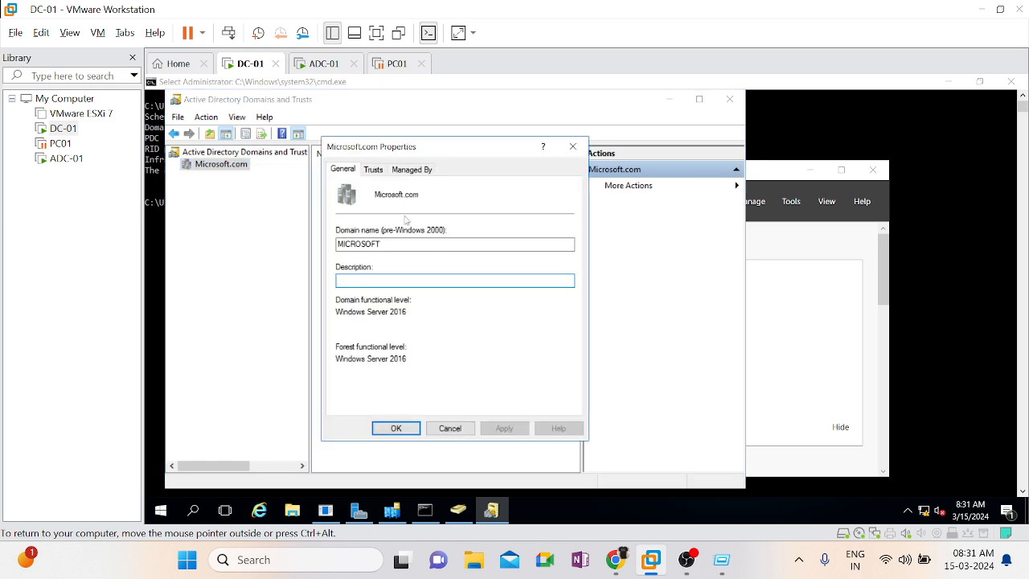
click(373, 170)
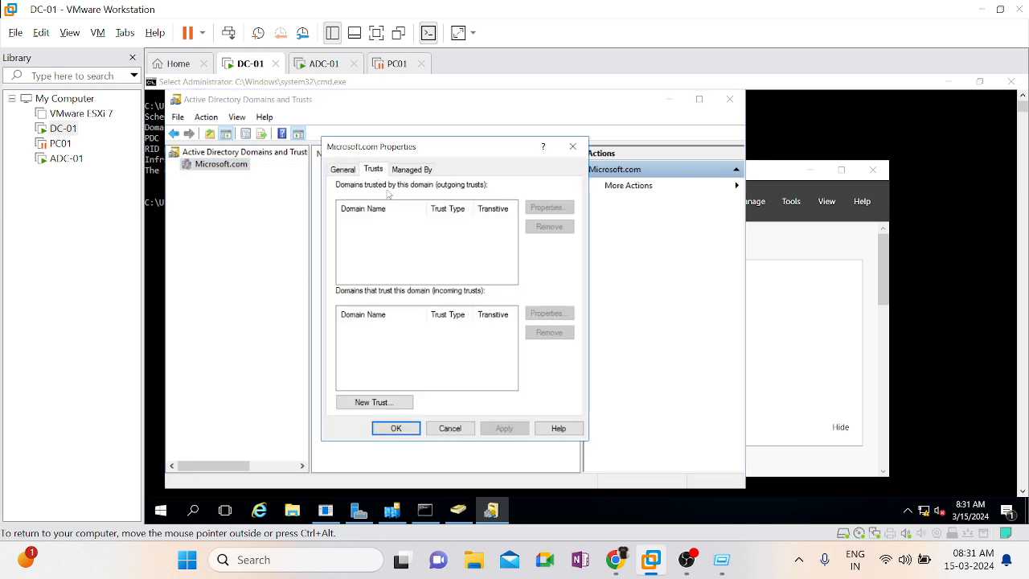
click(405, 171)
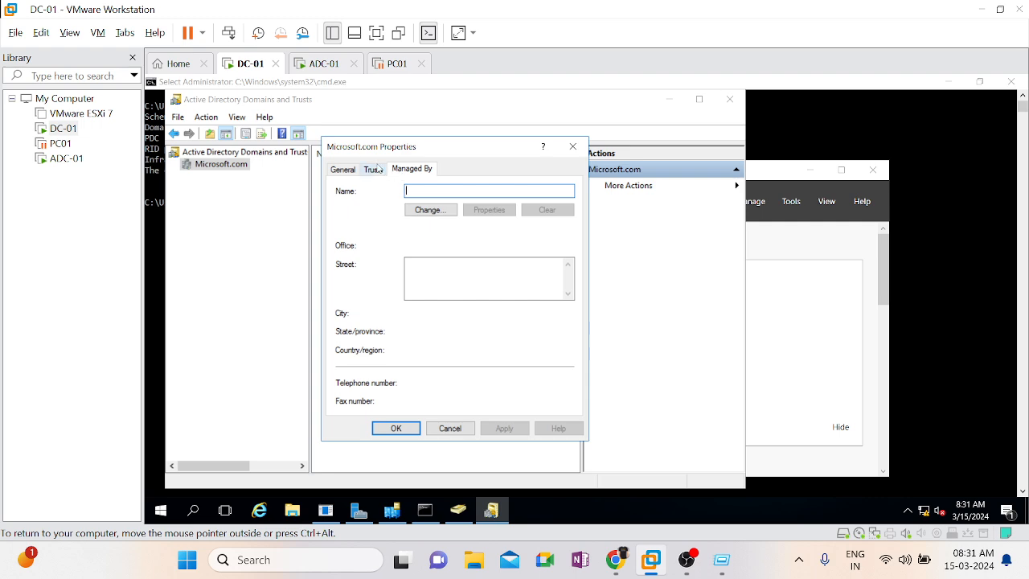
click(376, 169)
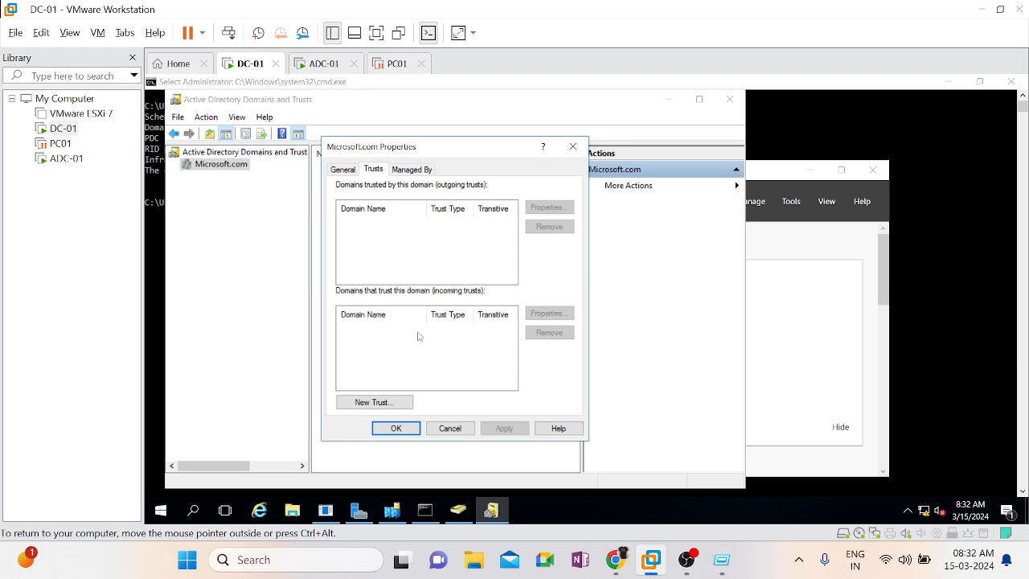
click(464, 433)
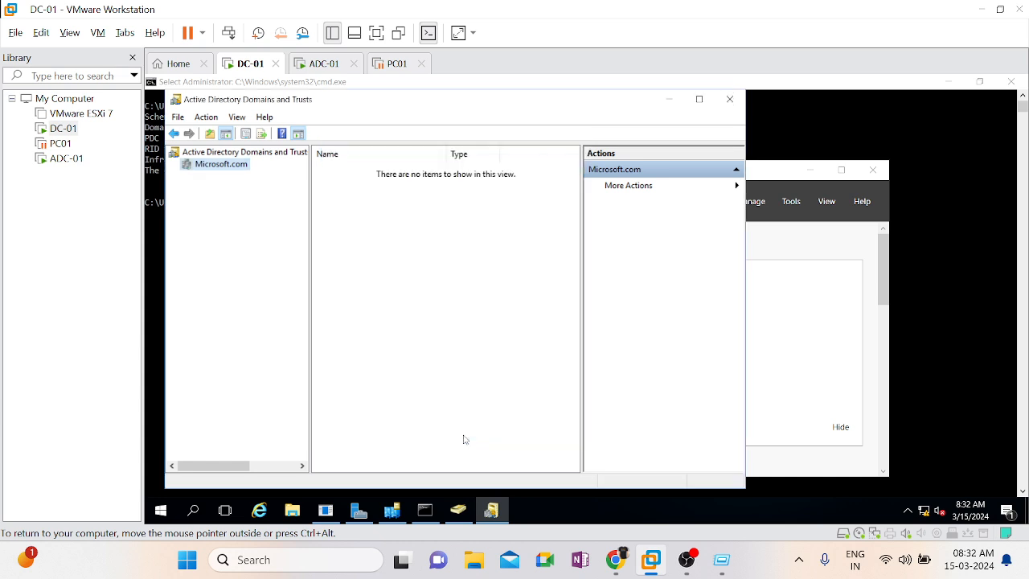
Close Active Directory Domains and Trusts and bring DC-01's command prompt with the FSMO query to the front
click(729, 99)
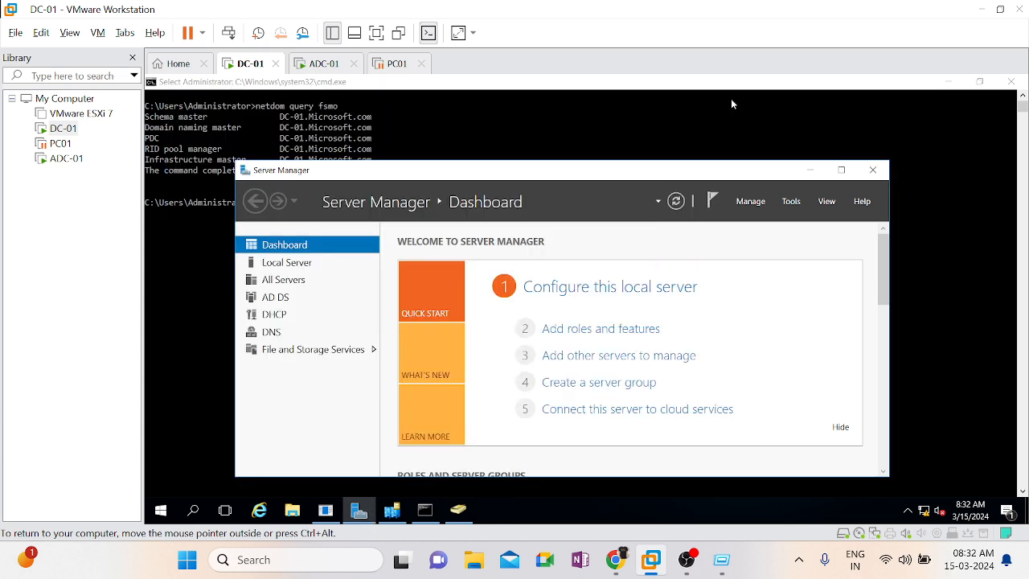
click(789, 205)
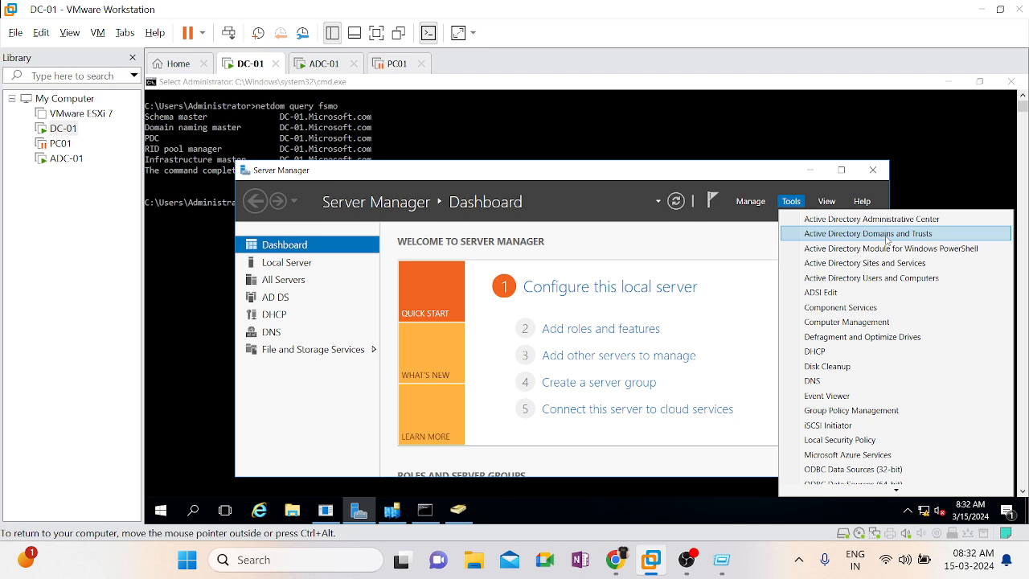
click(577, 136)
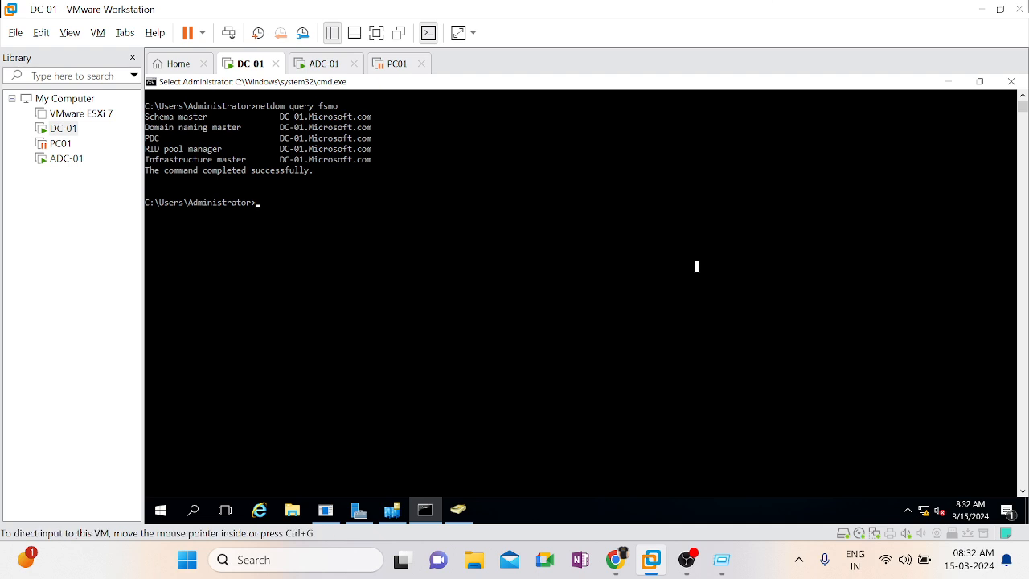
Highlight the schema master line in the netdom query fsmo output on DC-01
key(alt+Tab)
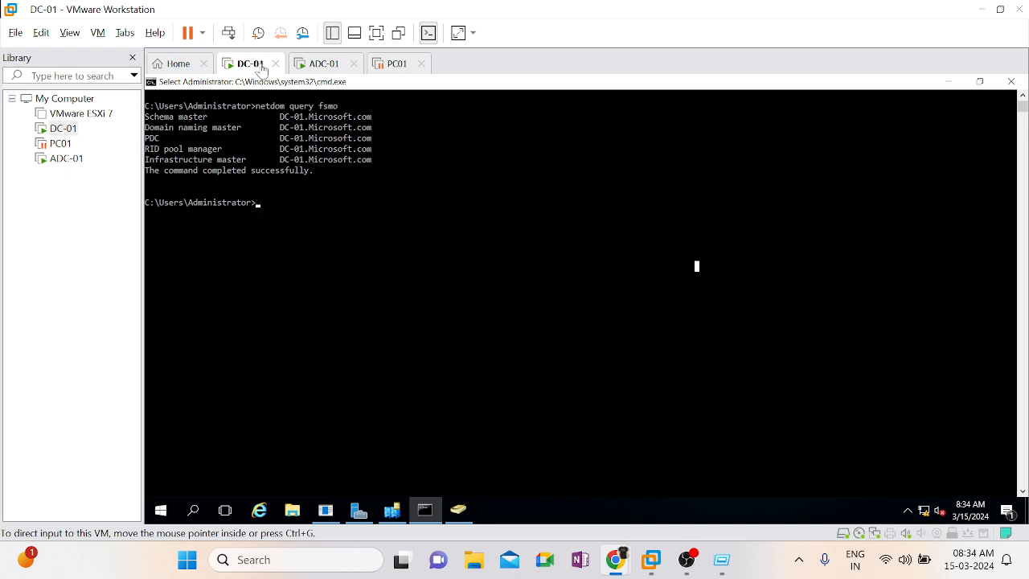
click(158, 126)
drag(366, 121, 148, 122)
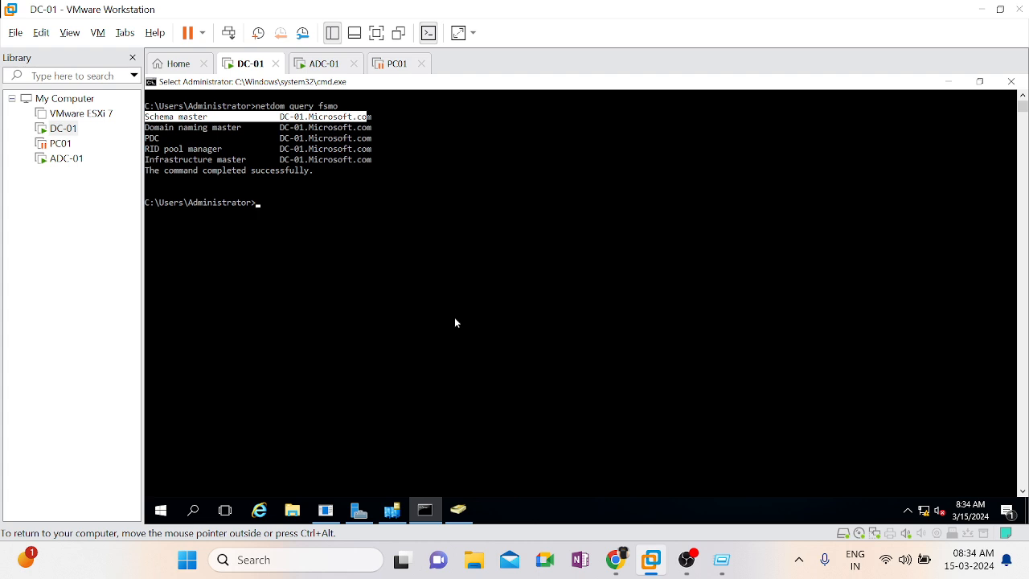
Switch to the ADC-01 virtual machine and close Console1 without saving along with Active Directory Domains and Trusts
click(328, 66)
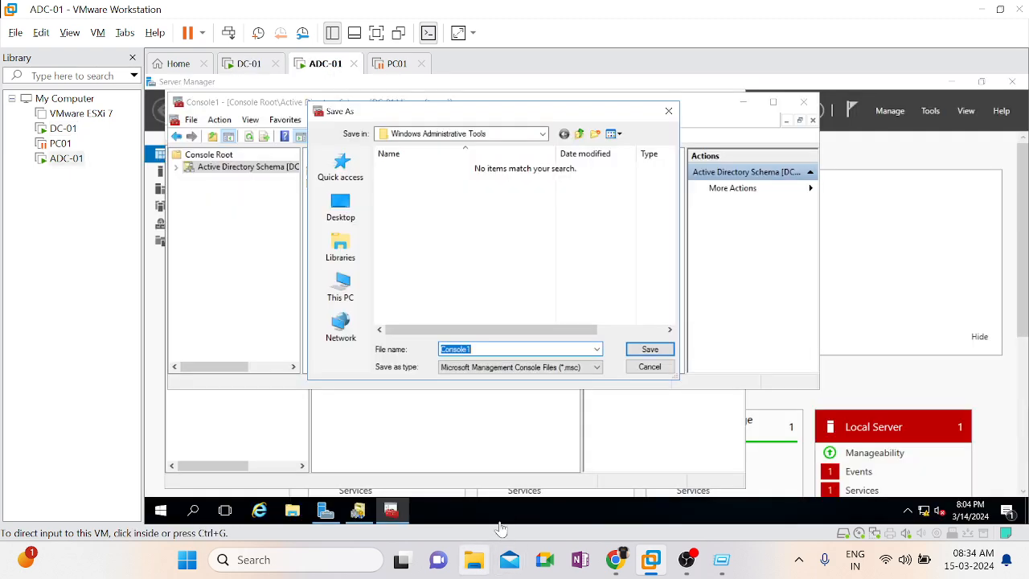
click(647, 367)
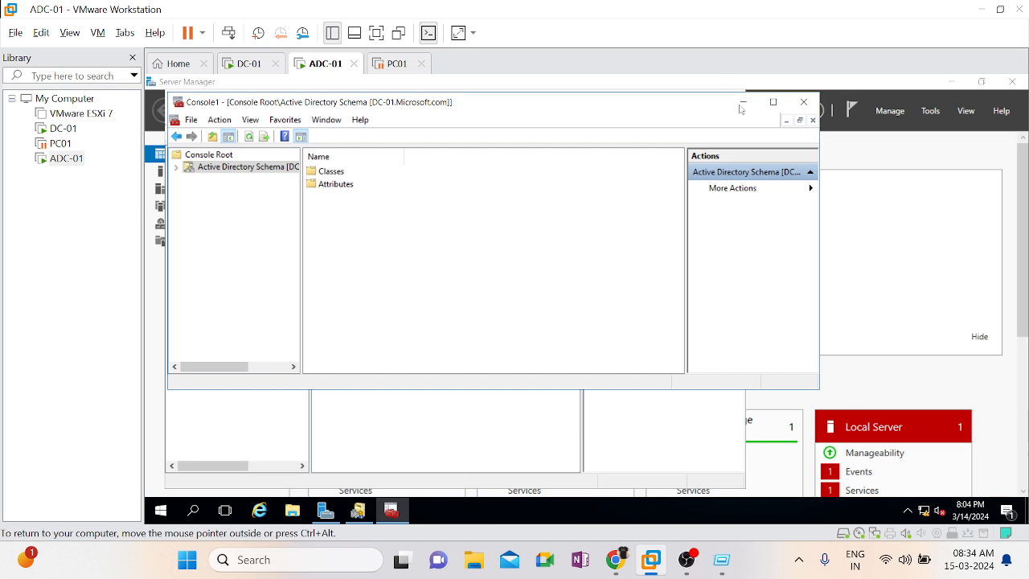
click(794, 105)
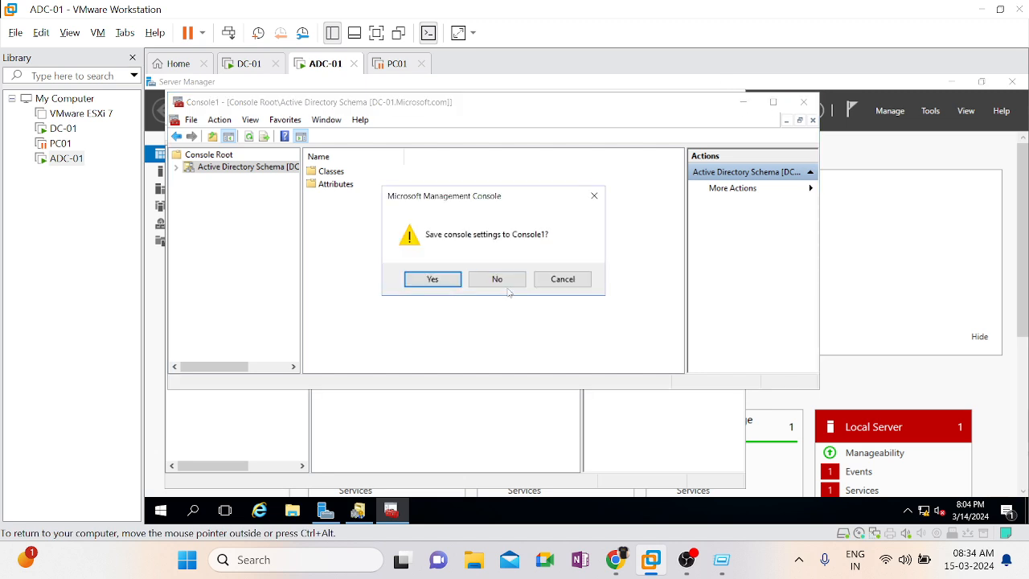
click(501, 282)
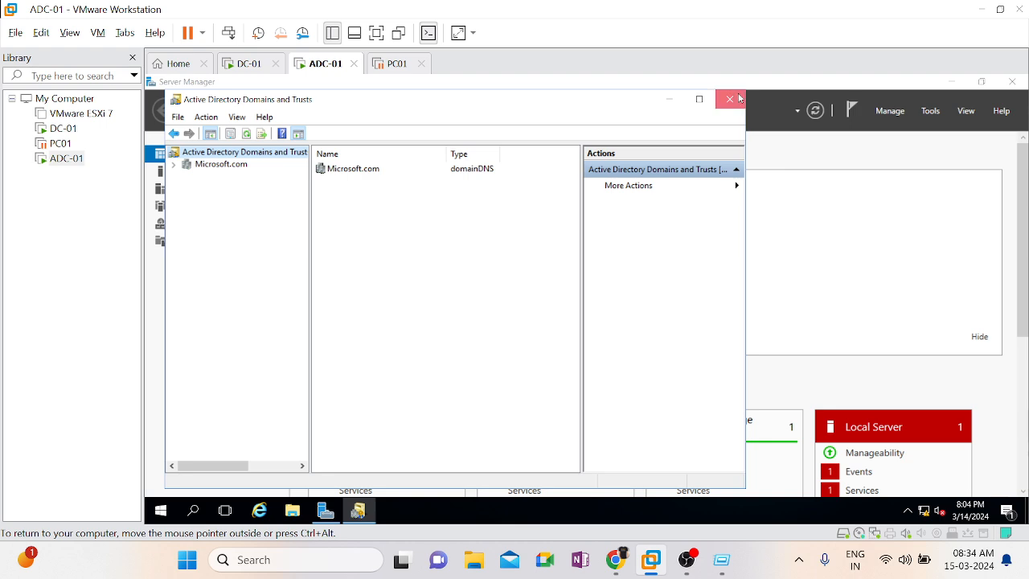
click(741, 96)
Open a command prompt on ADC-01 by running cmd
key(super+r)
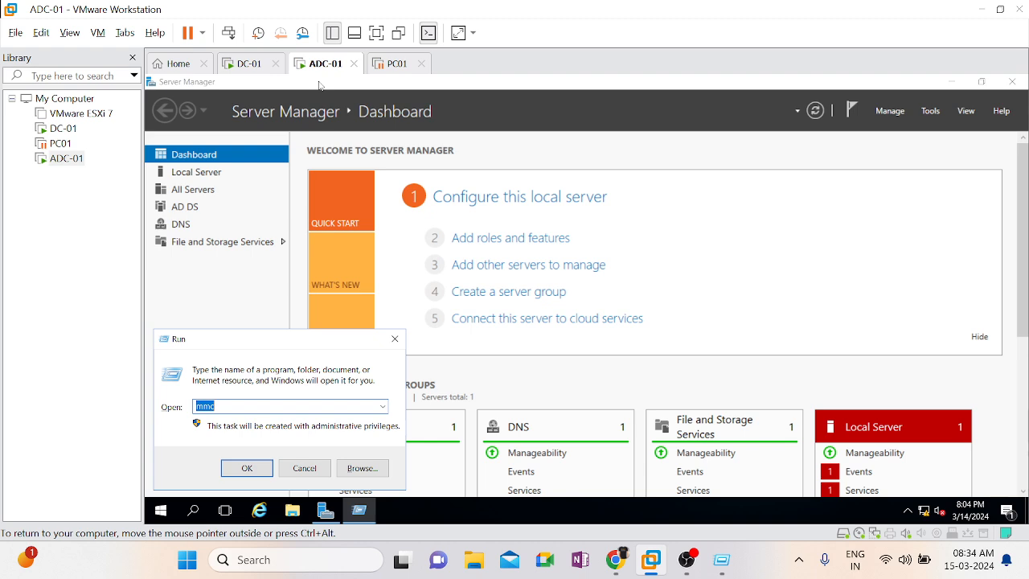
text(cmd)
key(Return)
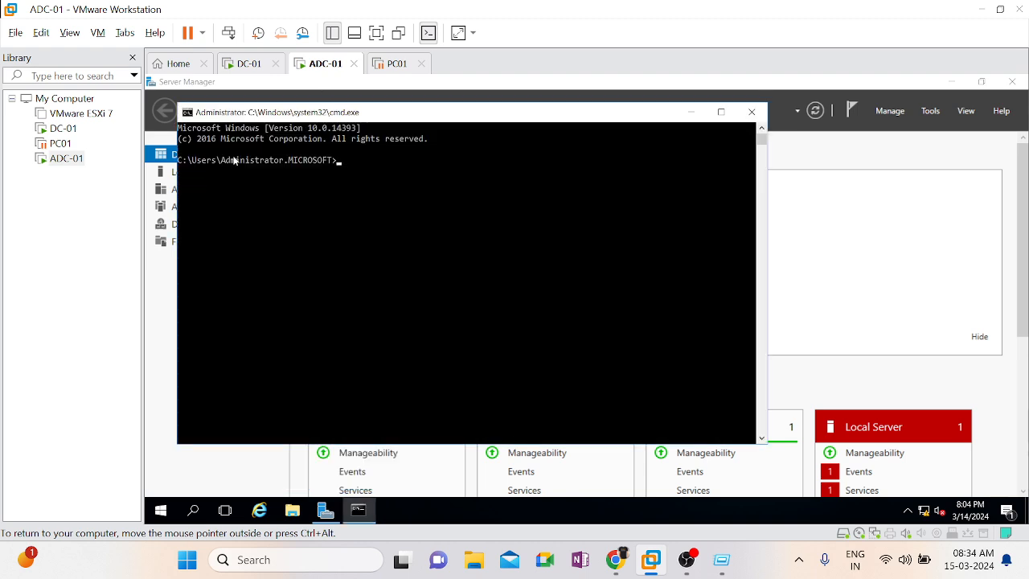
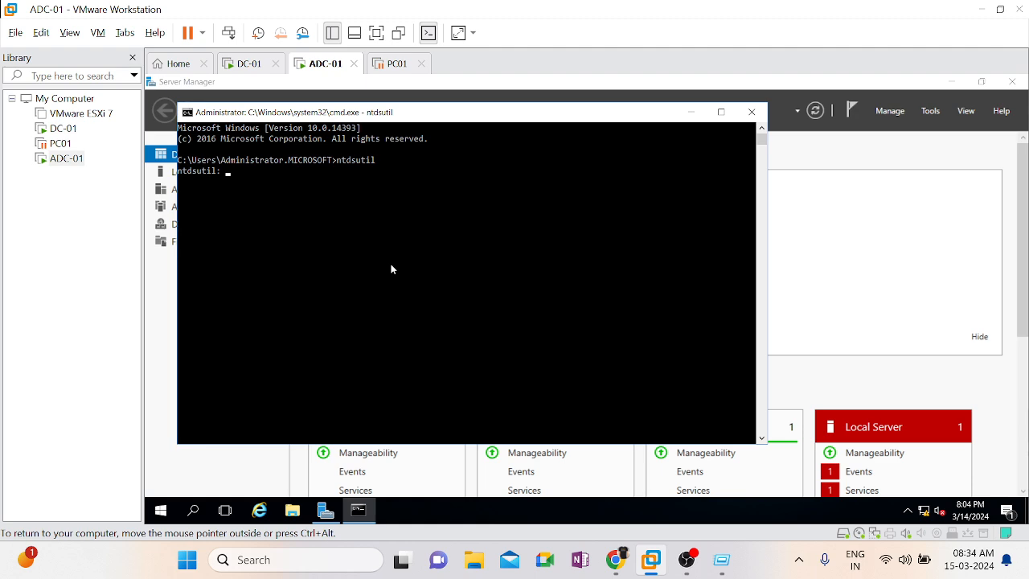
List the ntdsutil commands with help and enter FSMO maintenance with the roles command
text(help)
key(Return)
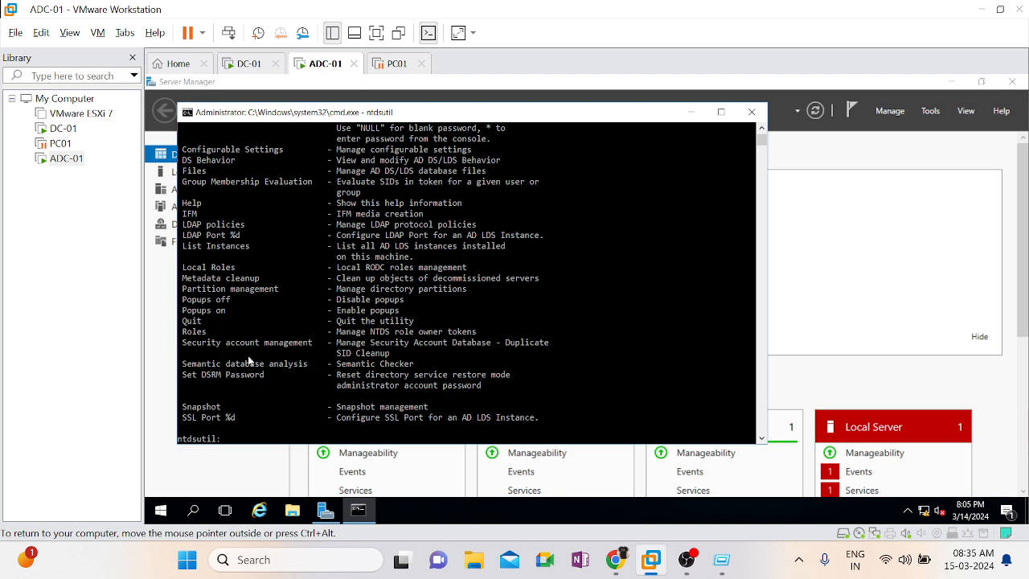
text(reoles)
key(Return)
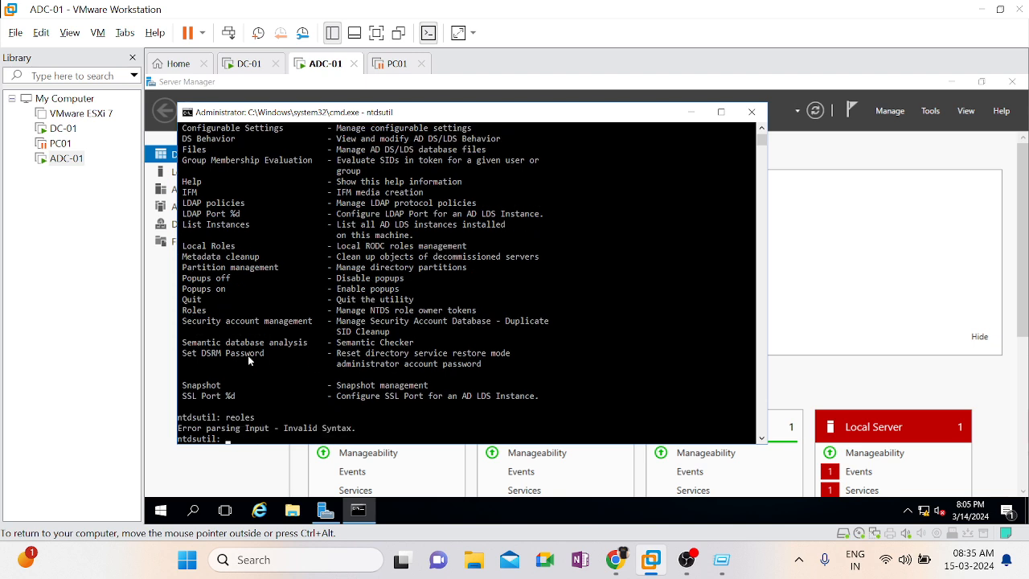
text(reole)
key(Return)
text(roles)
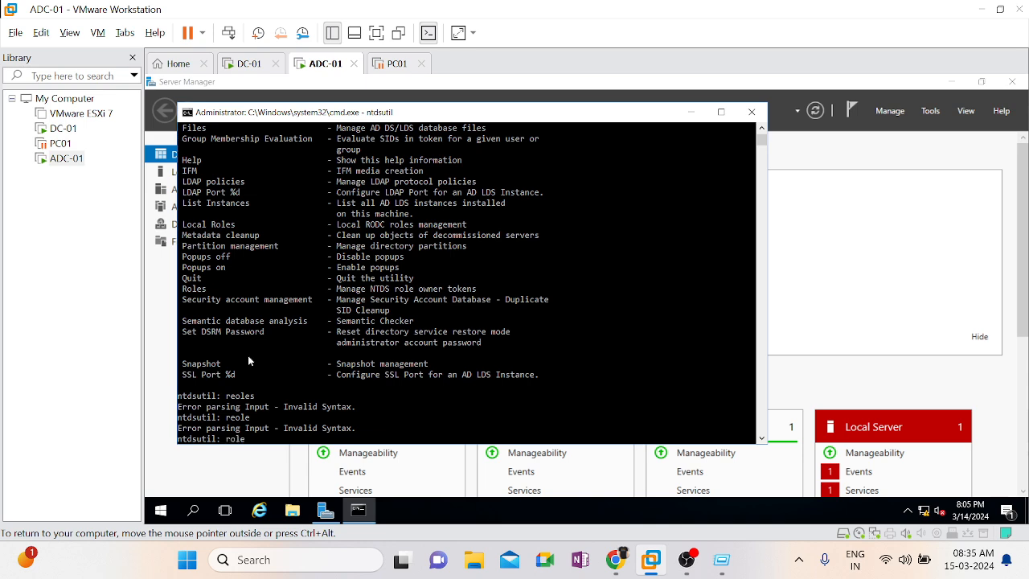
key(Return)
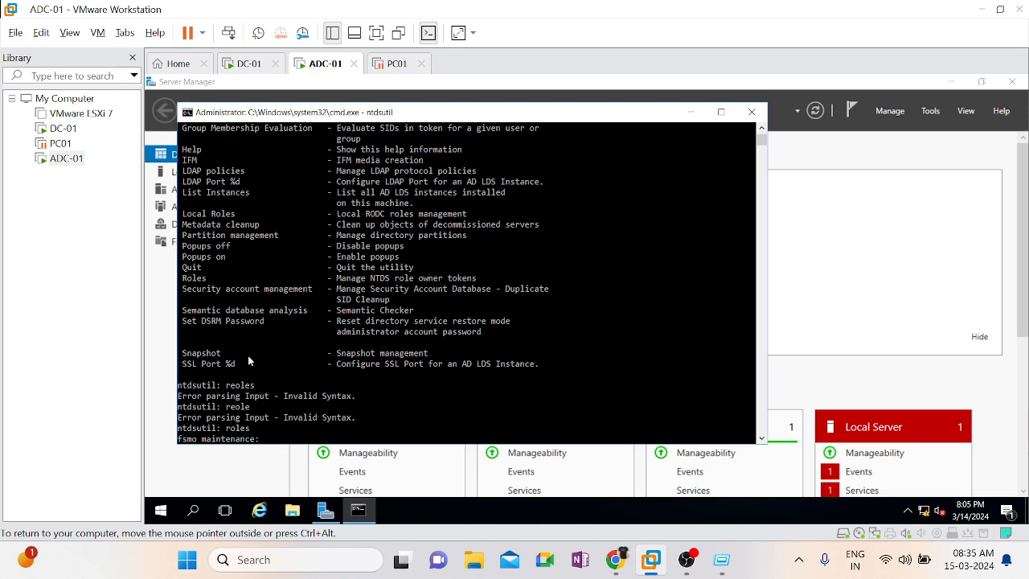
Show the help for FSMO maintenance and highlight the Seize schema master command in the list
text(help)
key(Return)
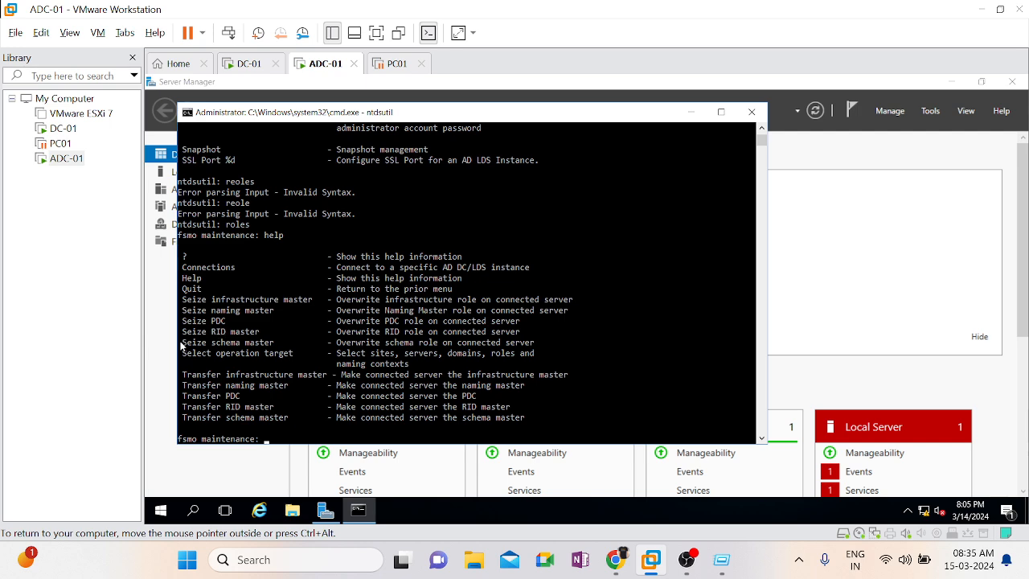
drag(182, 344, 275, 346)
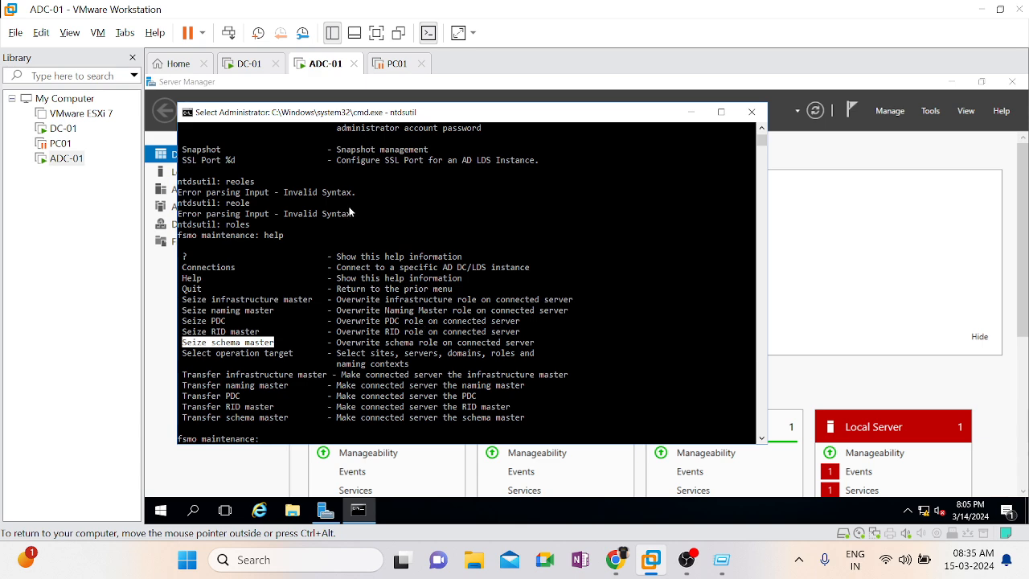
Compare the FSMO role holders in DC-01's netdom query output with the seize and transfer commands listed on ADC-01
click(240, 73)
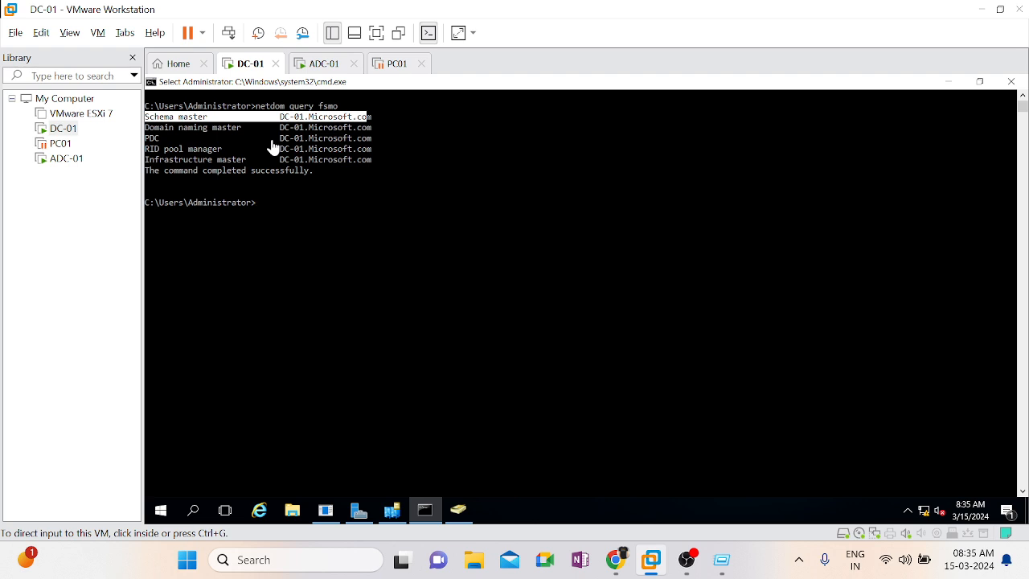
click(316, 63)
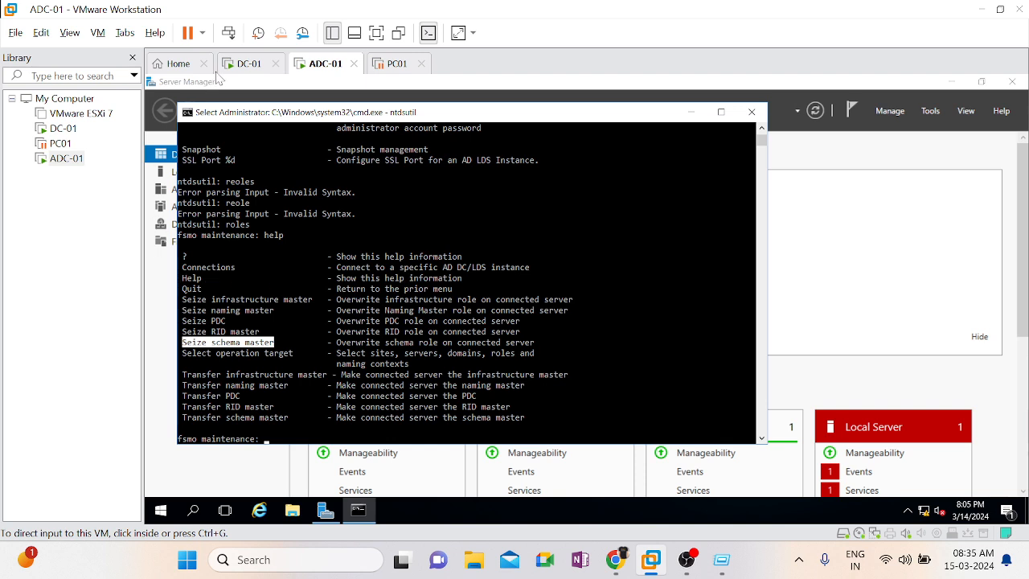
click(243, 70)
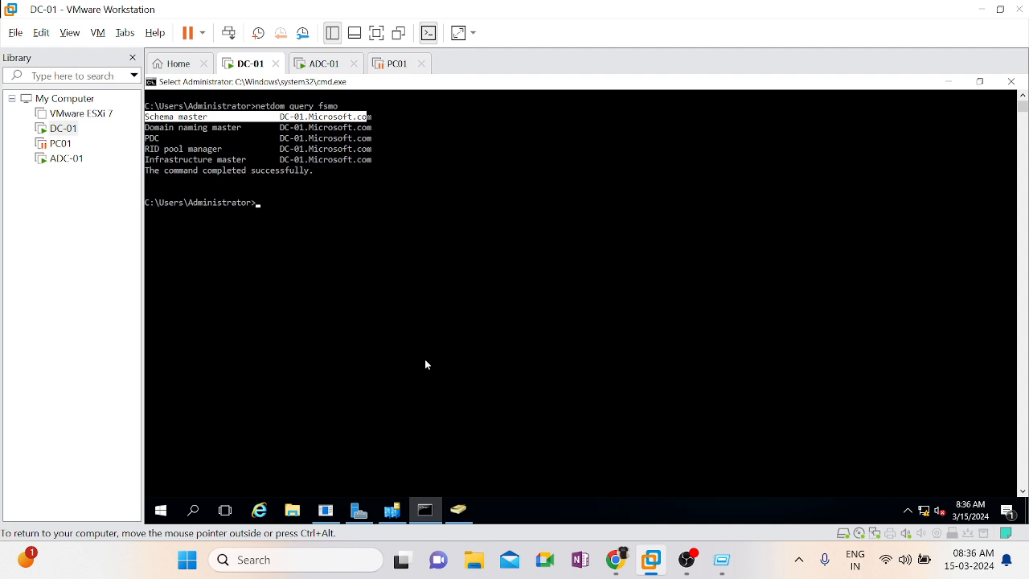
click(355, 288)
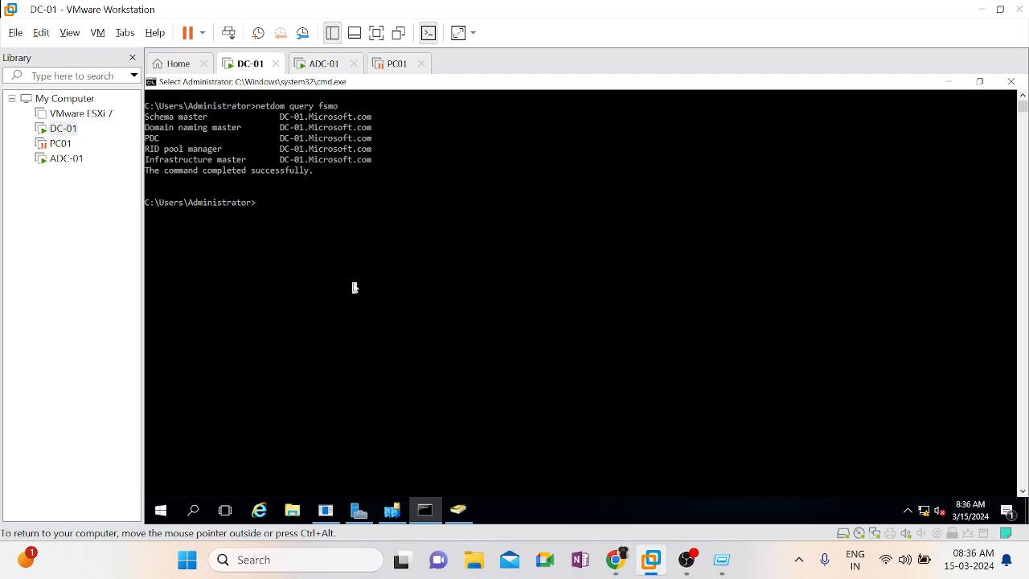
click(319, 67)
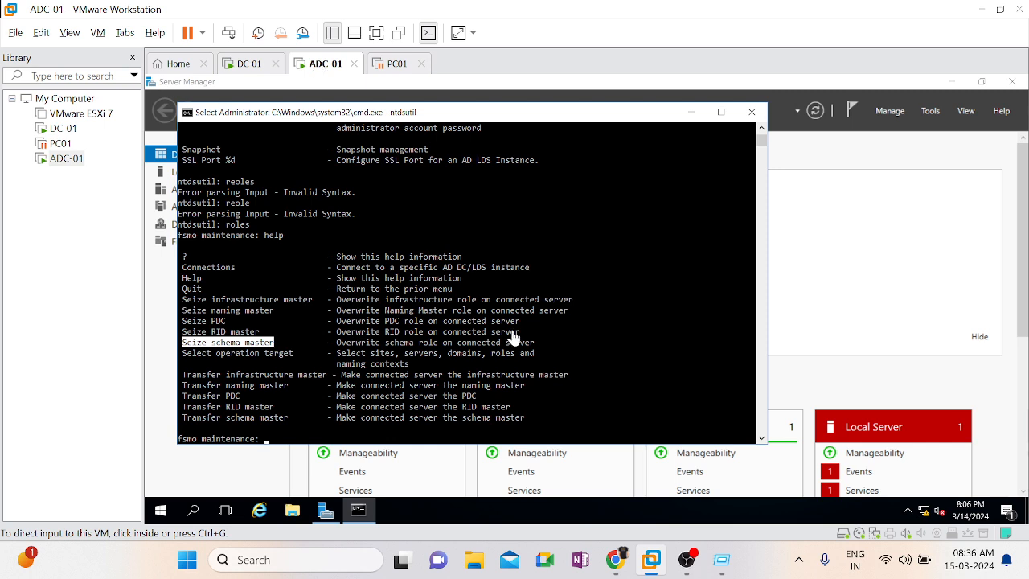
click(232, 67)
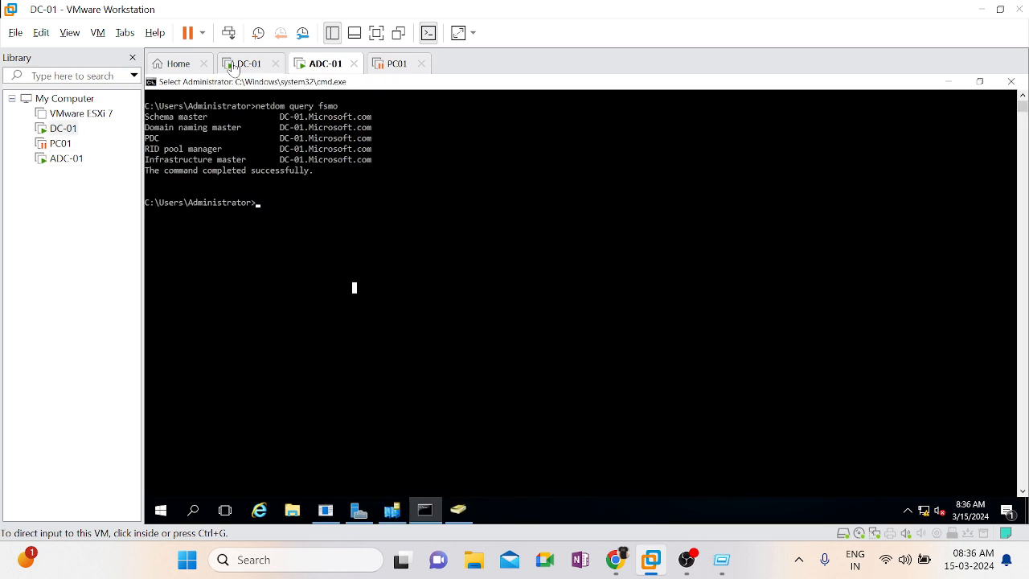
click(312, 71)
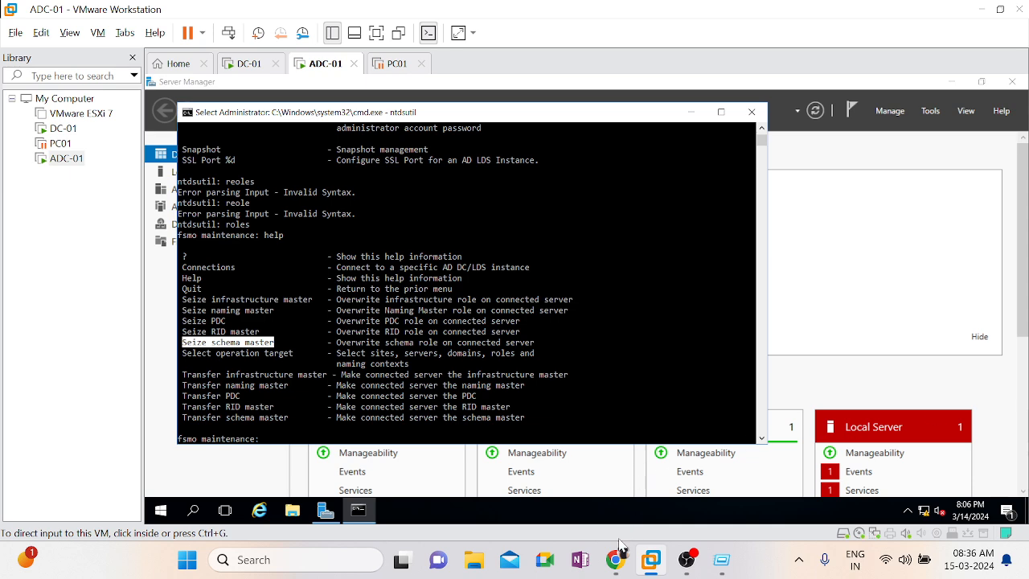
mouse_move(607, 568)
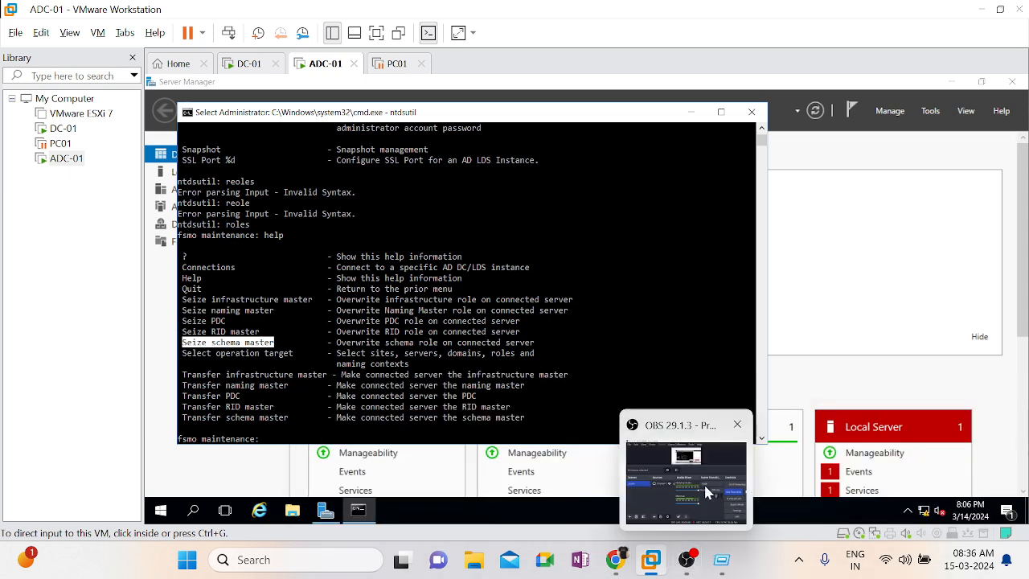